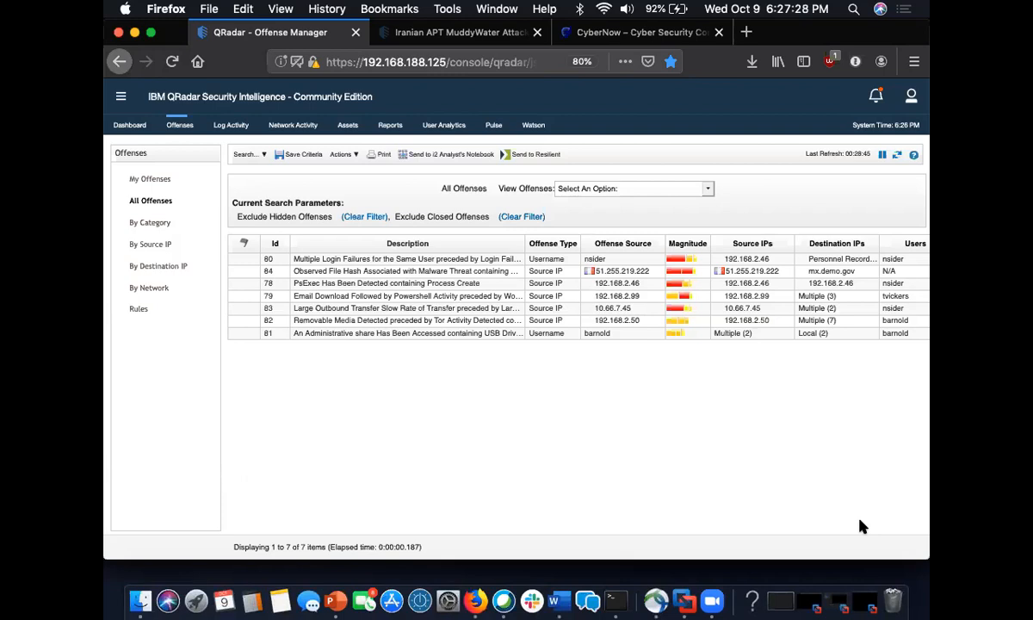
Step: Enlarge the page view to 90% and open the Large Outbound Transfer offense from source 10.66.7.45
key("super+equal")
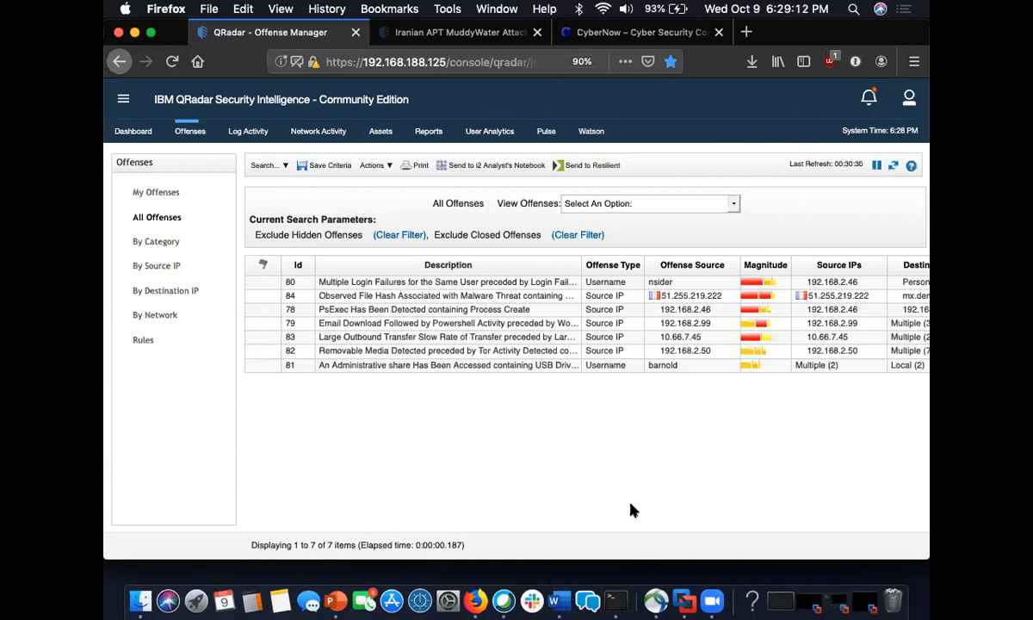
left_click(370, 341)
double_click(370, 341)
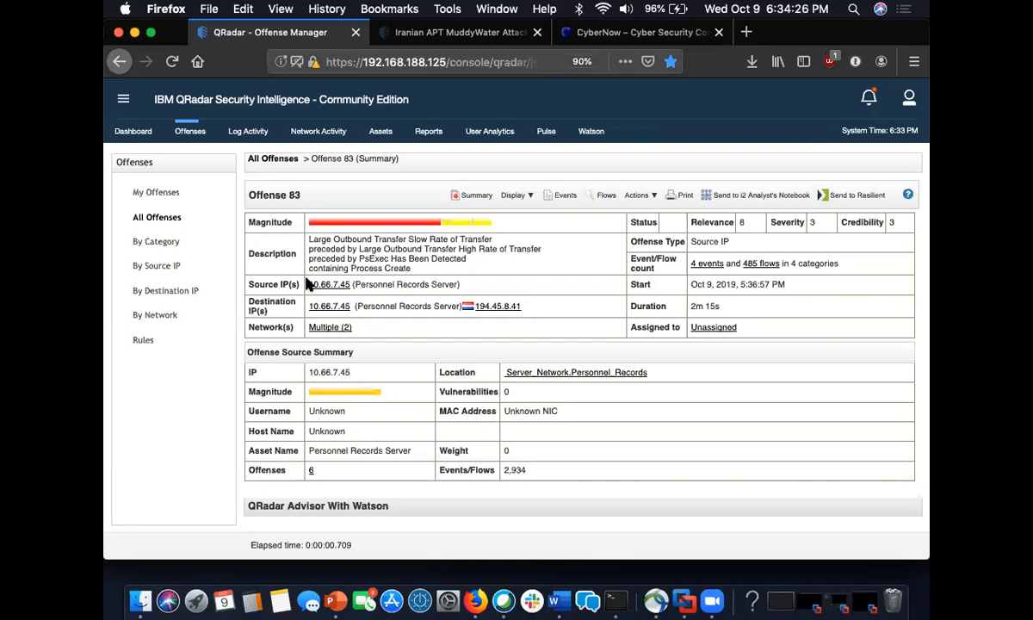
Step: Open the offense's flow list and examine the record timeline, destination IPs, ports and source bytes
left_click(757, 266)
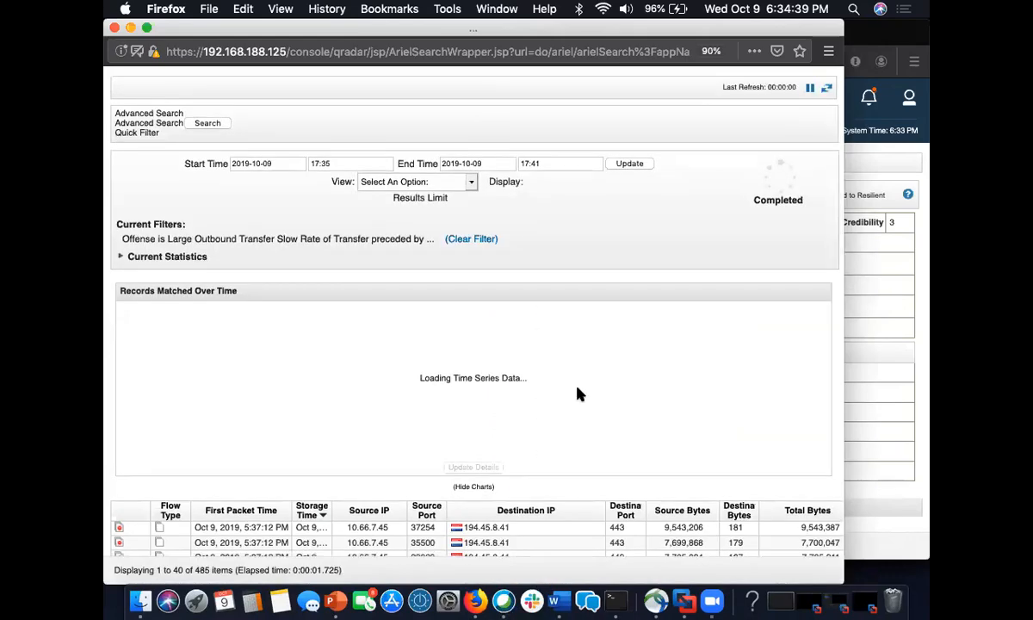
scroll(577, 391, "down", 15)
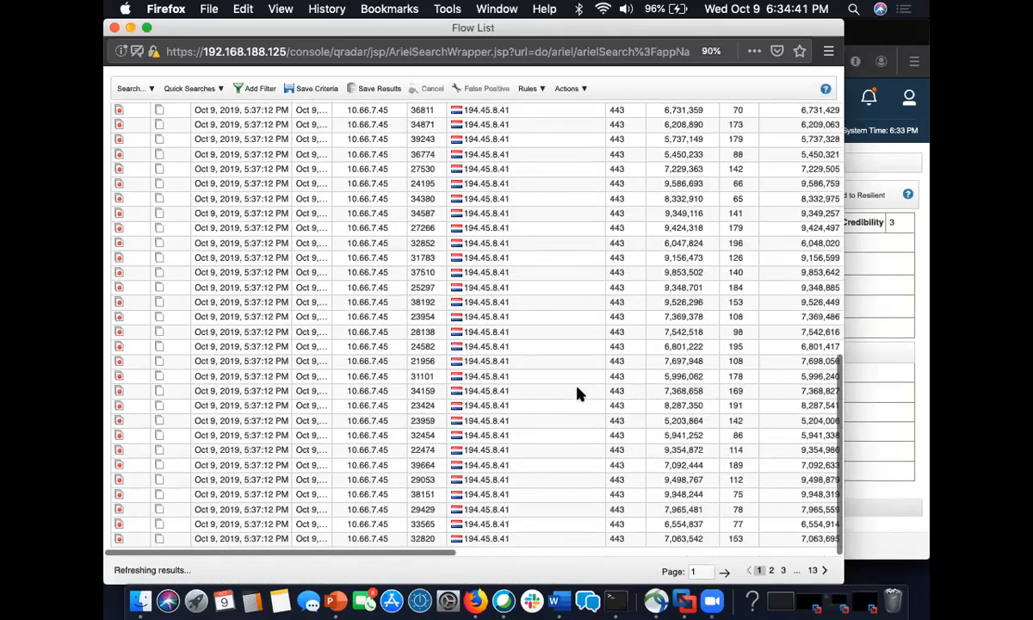
scroll(577, 391, "up", 10)
scroll(582, 395, "down", 3)
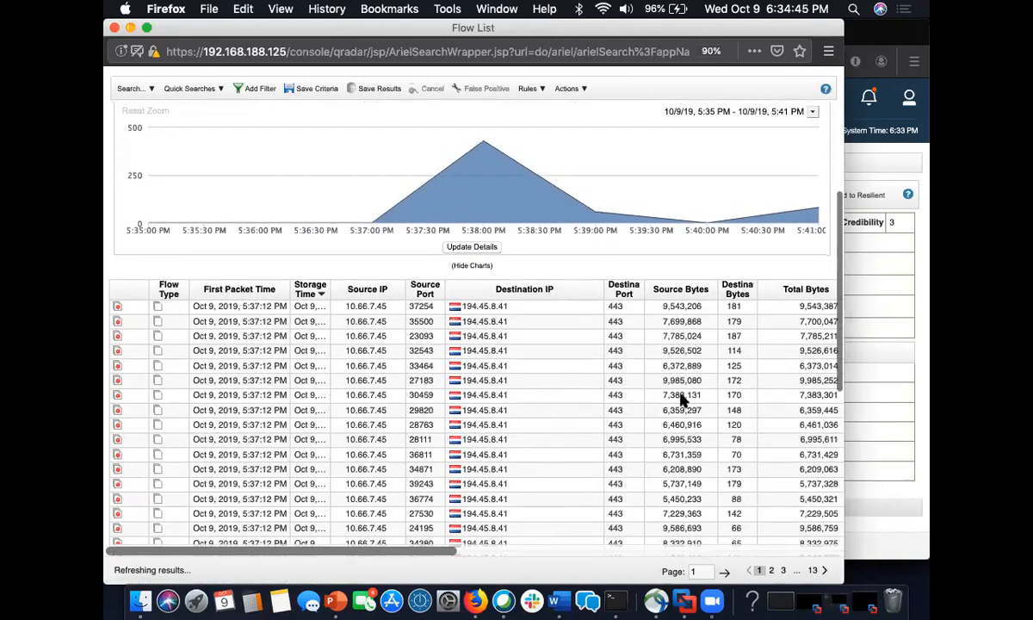
scroll(680, 399, "down", 3)
scroll(681, 398, "up", 1)
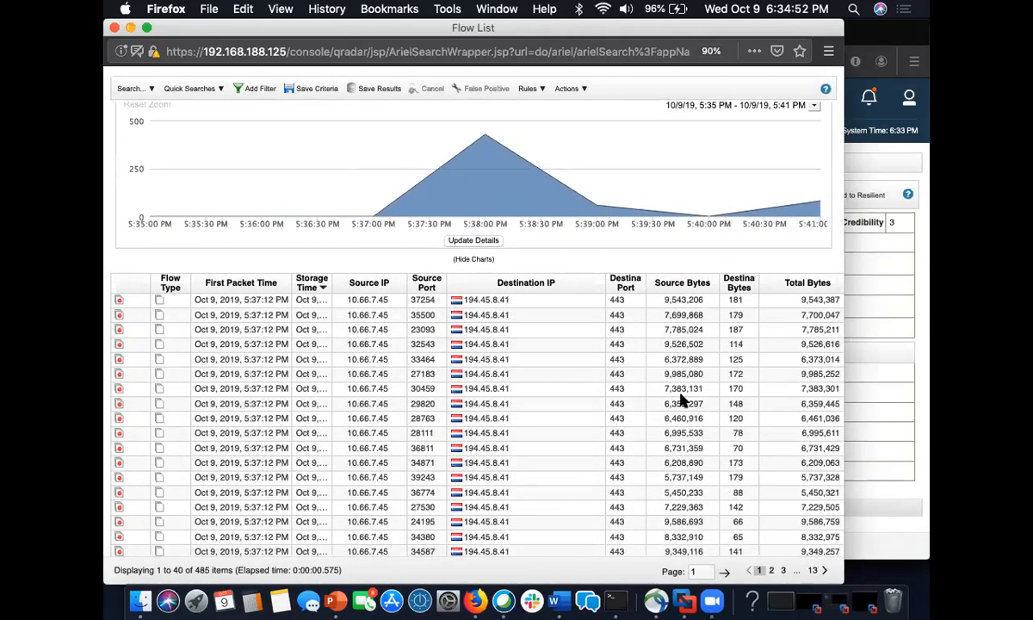
scroll(680, 398, "up", 5)
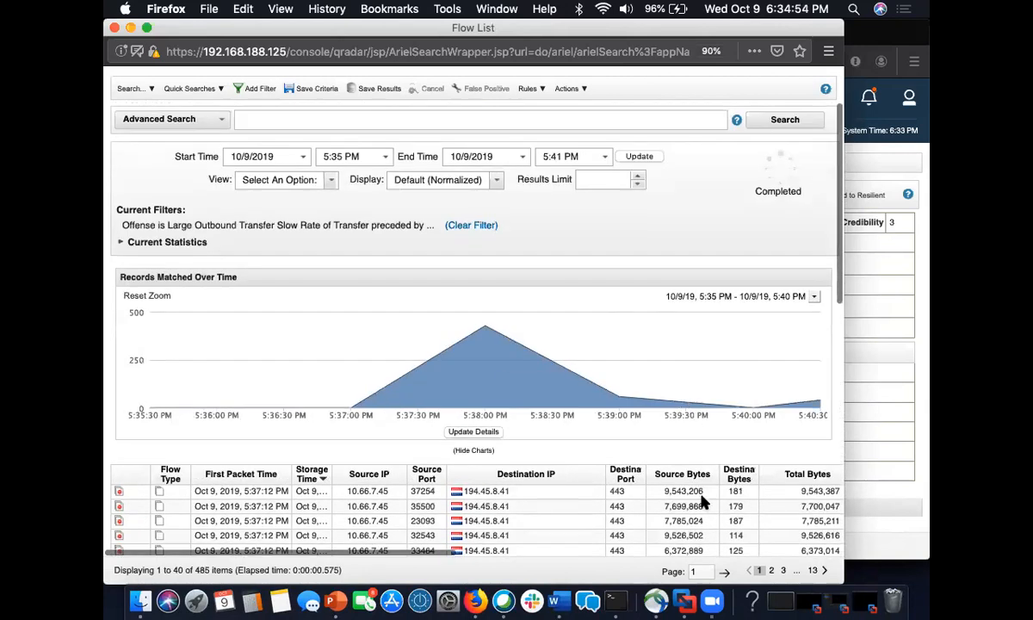
scroll(702, 495, "down", 3)
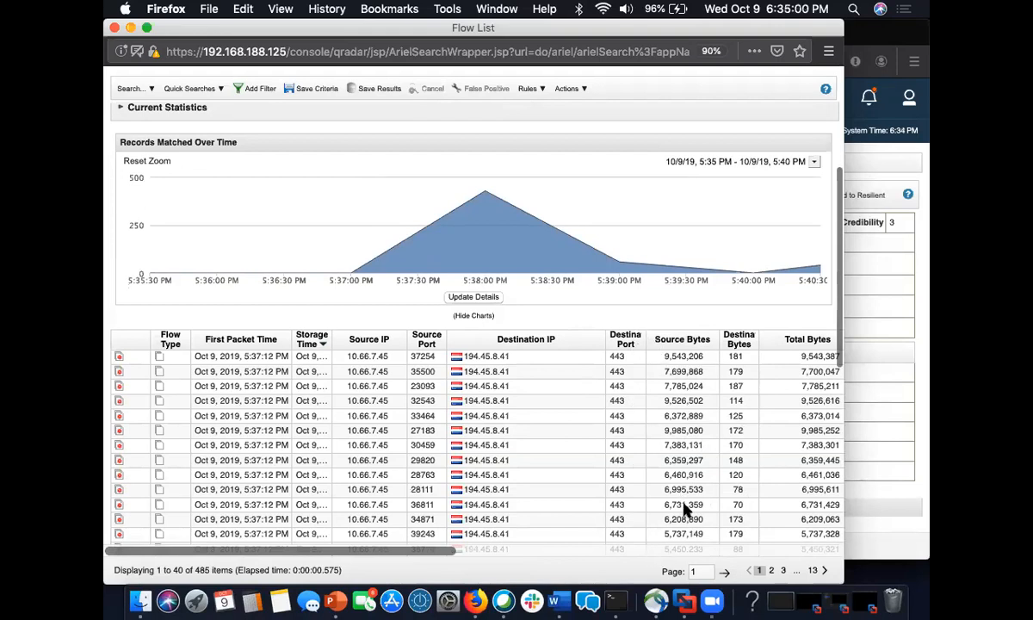
scroll(685, 508, "up", 1)
scroll(659, 430, "up", 1)
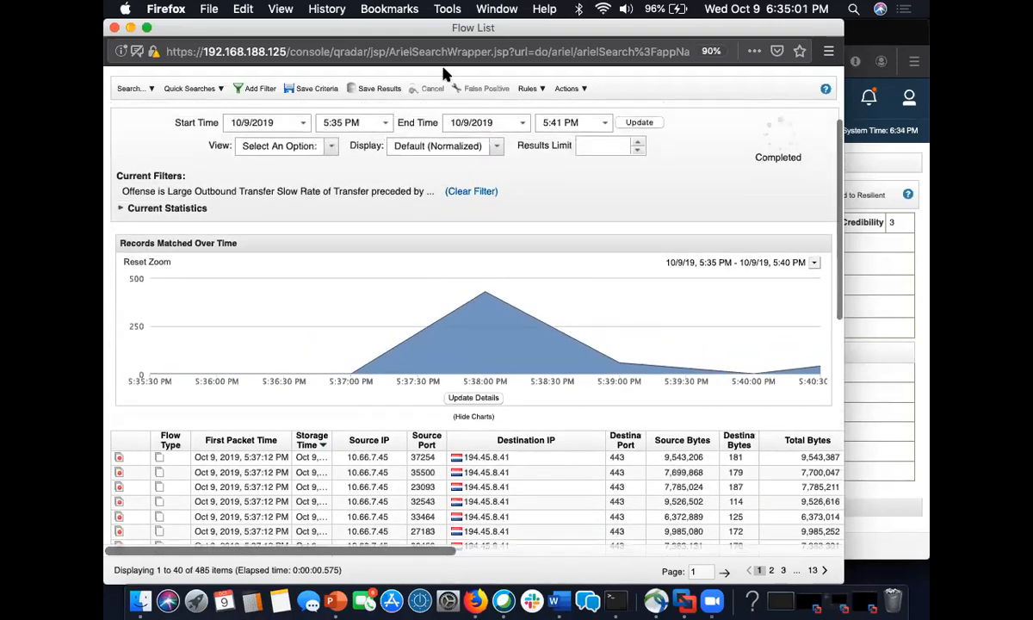
Step: Group the offense's flows by Destination IP and close the flow list after reviewing the totals
left_click(443, 146)
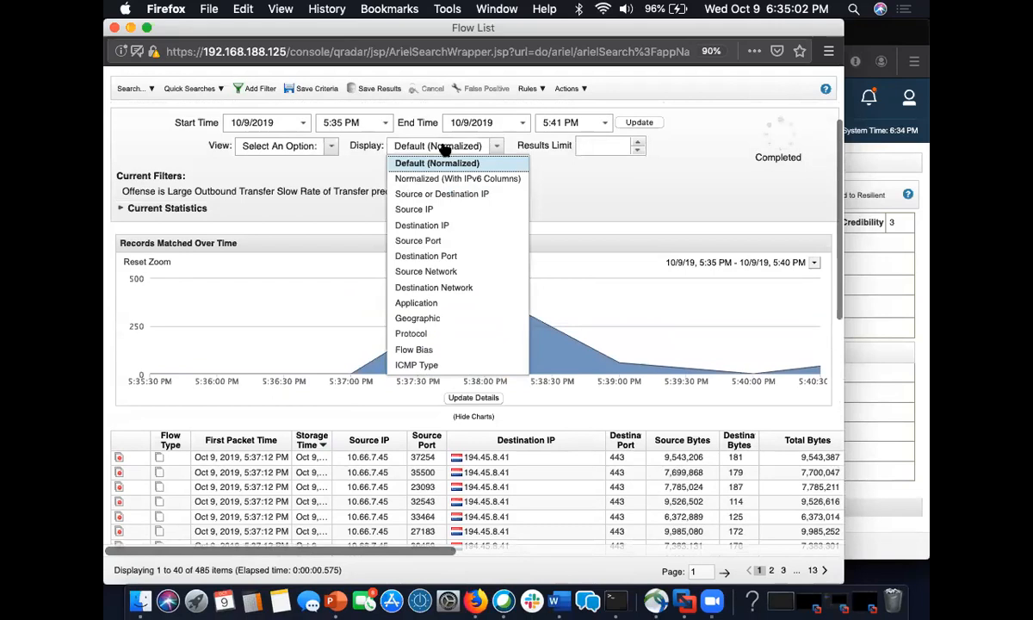
left_click(421, 225)
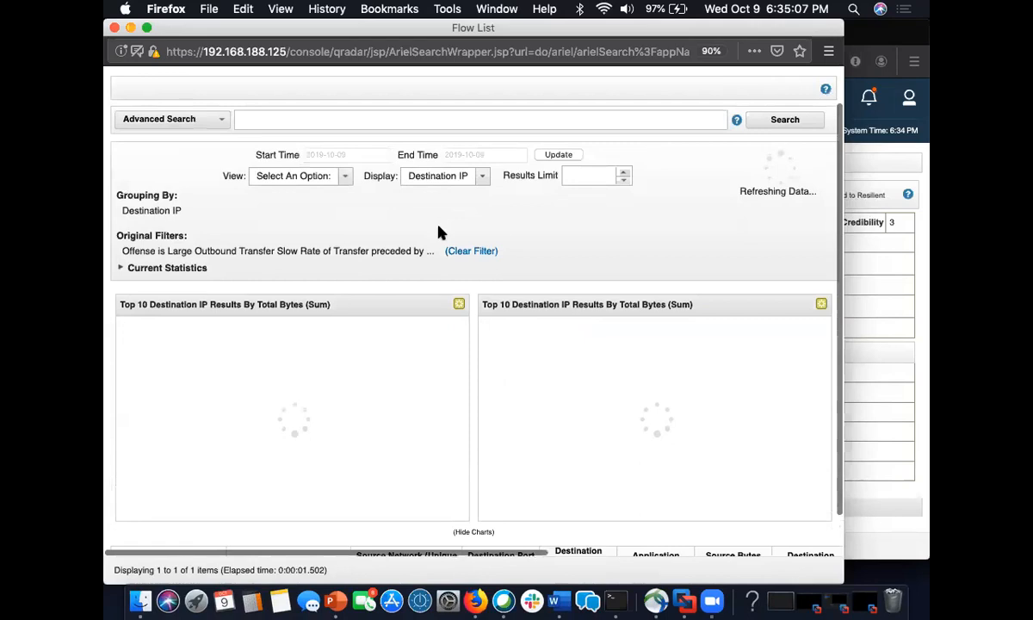
scroll(564, 207, "down", 2)
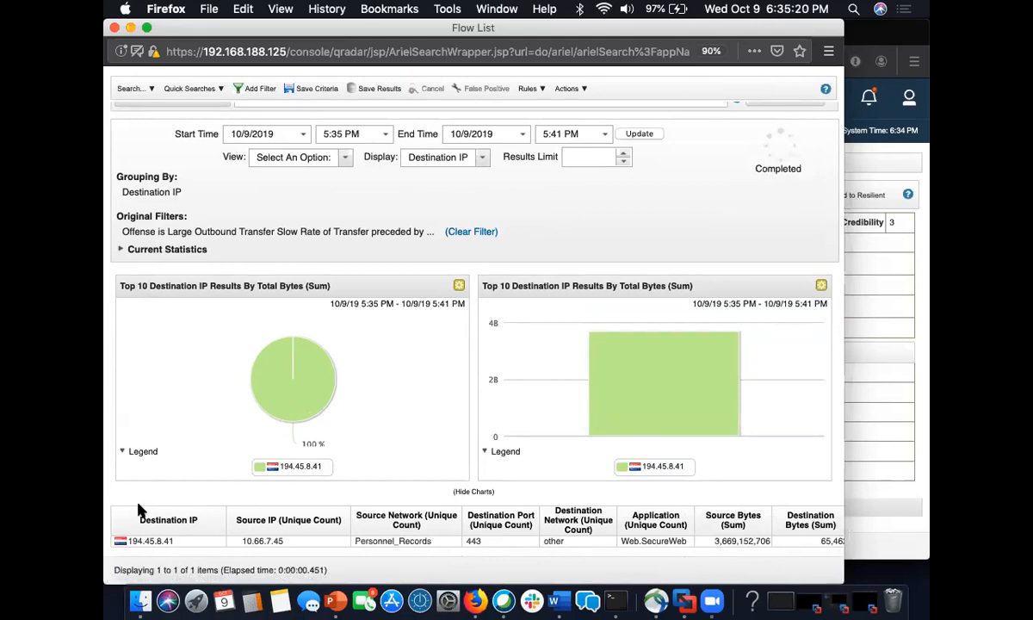
mouse_move(120, 544)
left_click(116, 28)
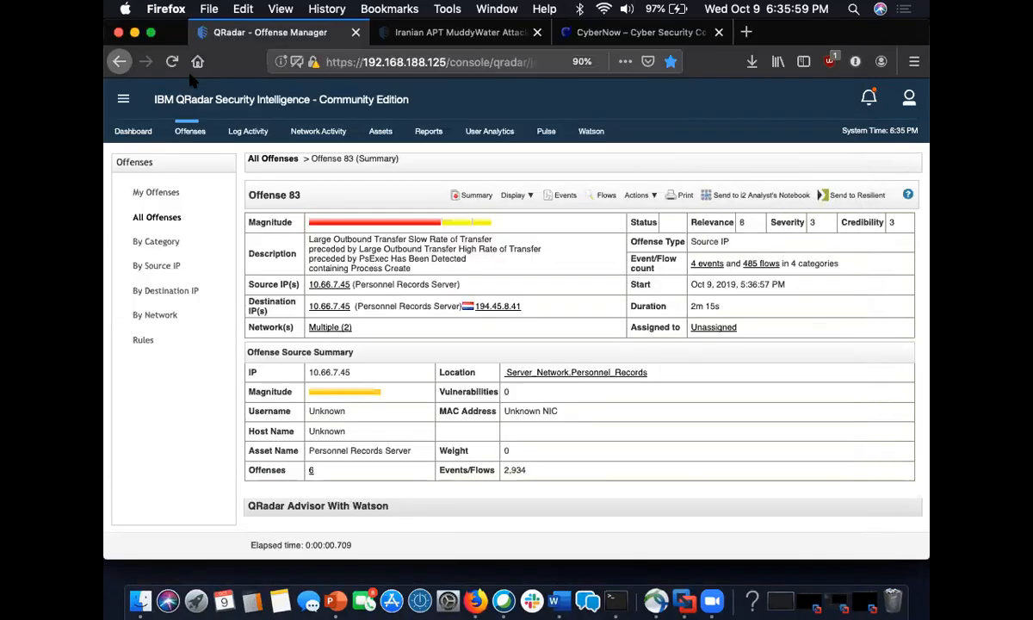
Step: Open an event search for the account listed under Top 5 Users in the offense summary
scroll(618, 282, "up", 3)
scroll(618, 282, "down", 1)
scroll(619, 288, "down", 6)
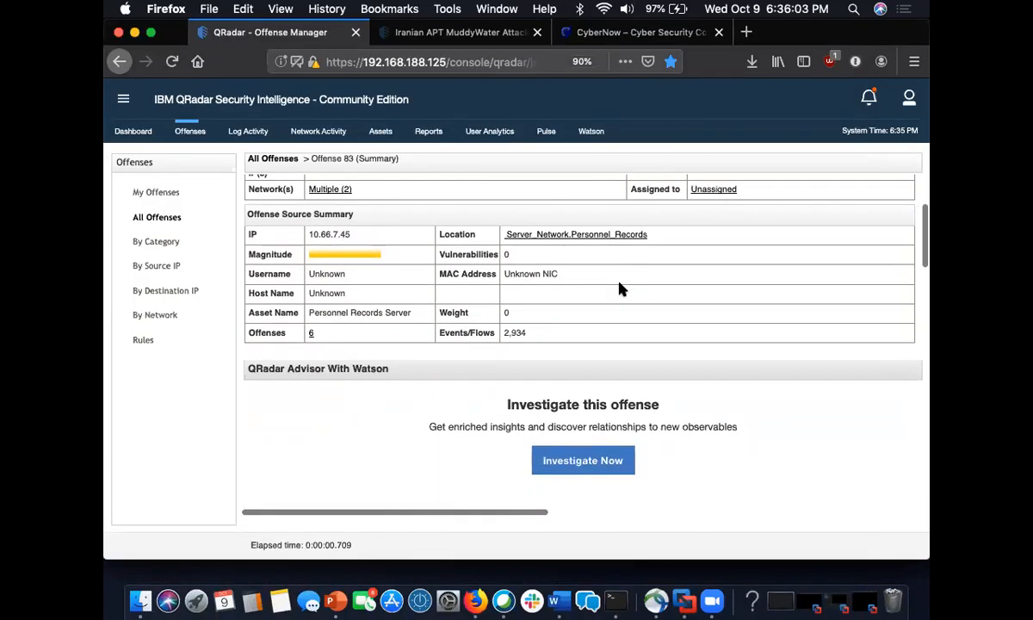
scroll(620, 288, "down", 8)
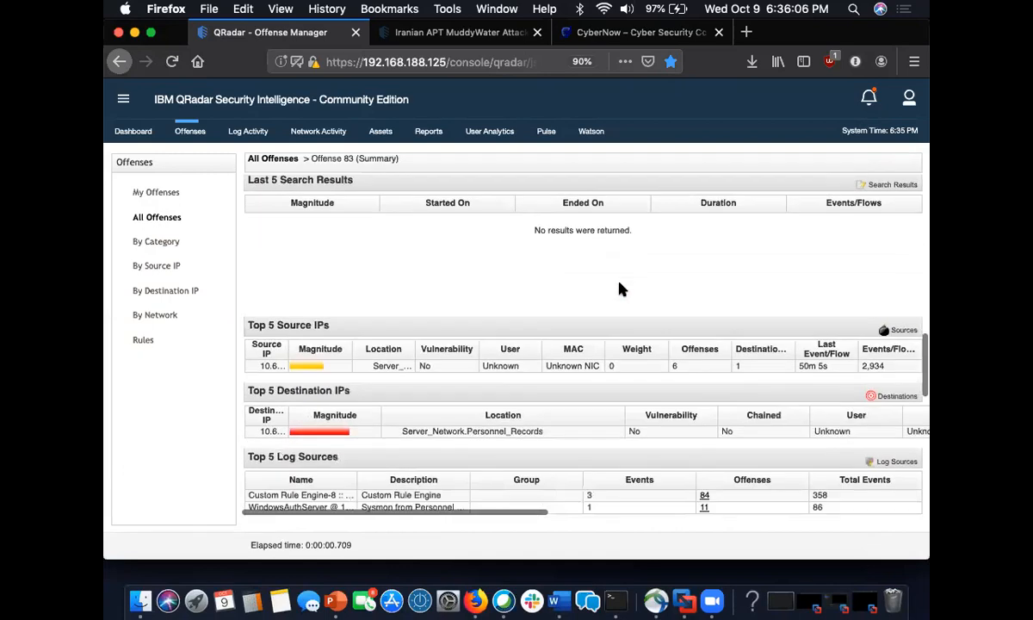
scroll(316, 340, "down", 3)
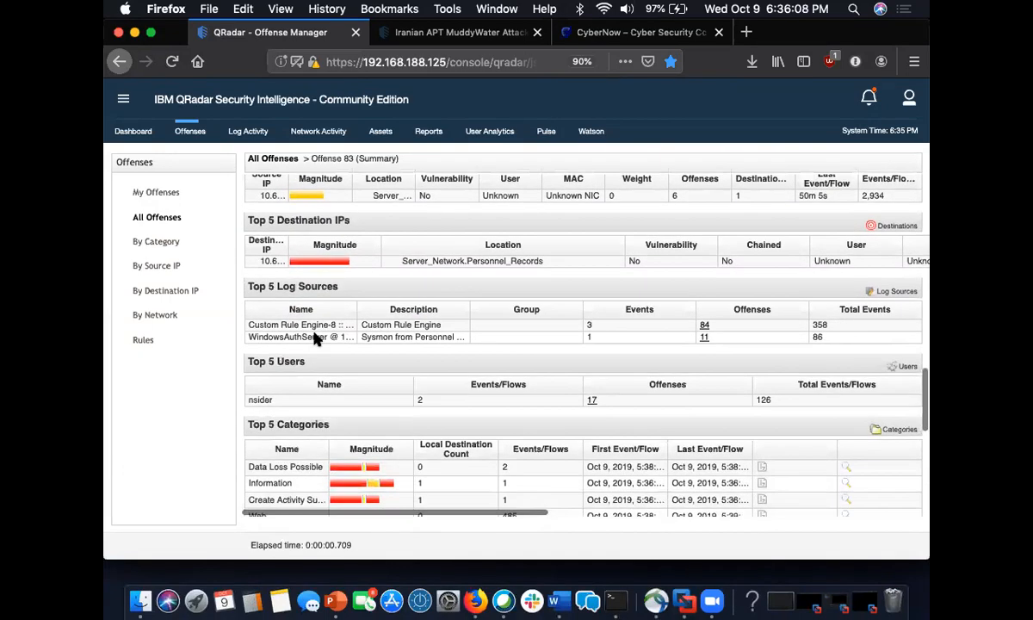
scroll(379, 423, "down", 4)
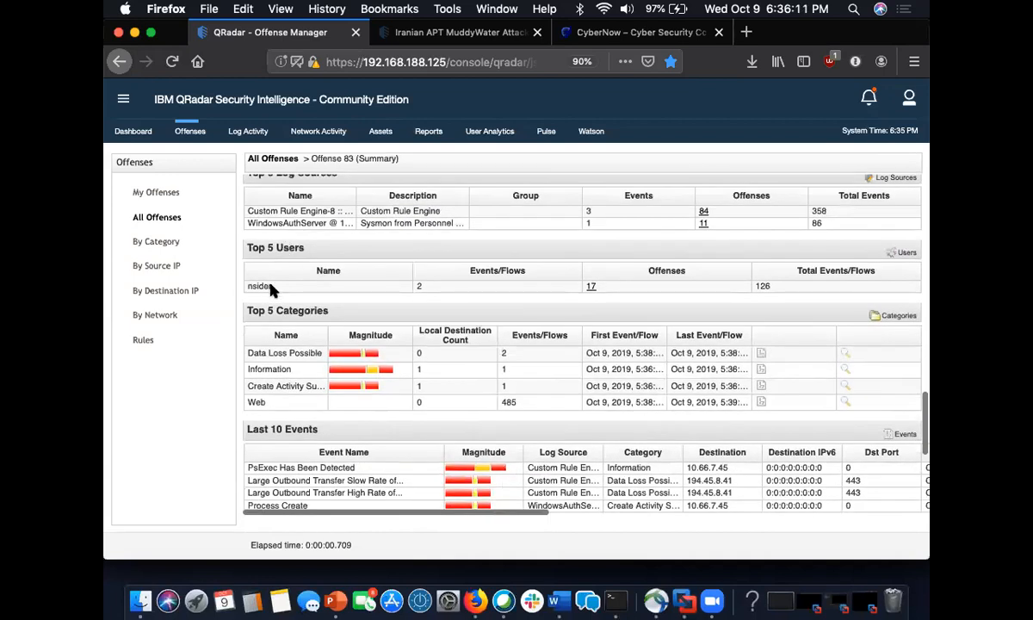
left_click(267, 287)
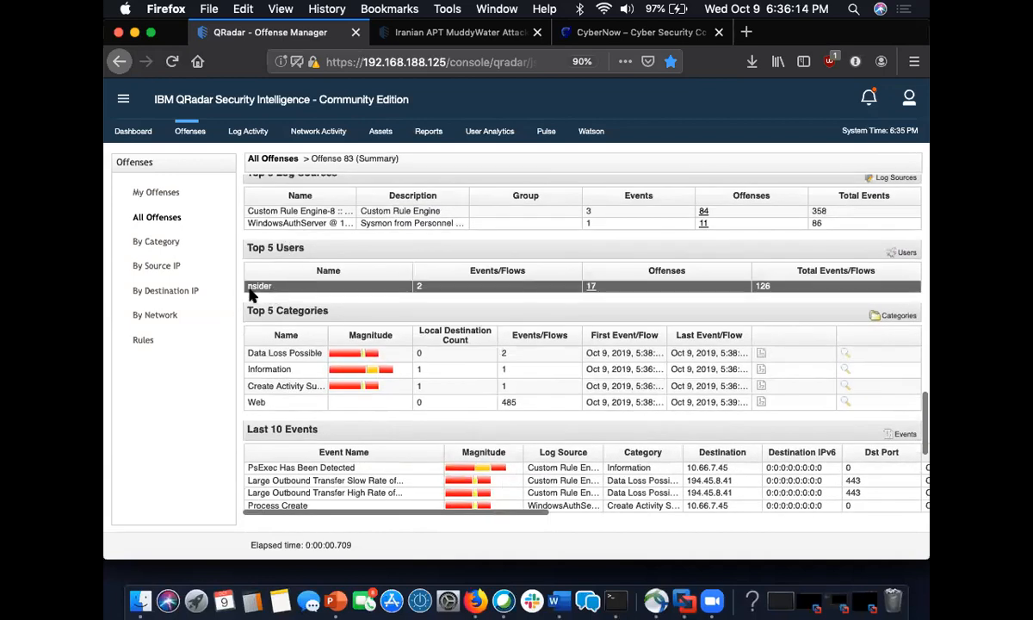
right_click(253, 288)
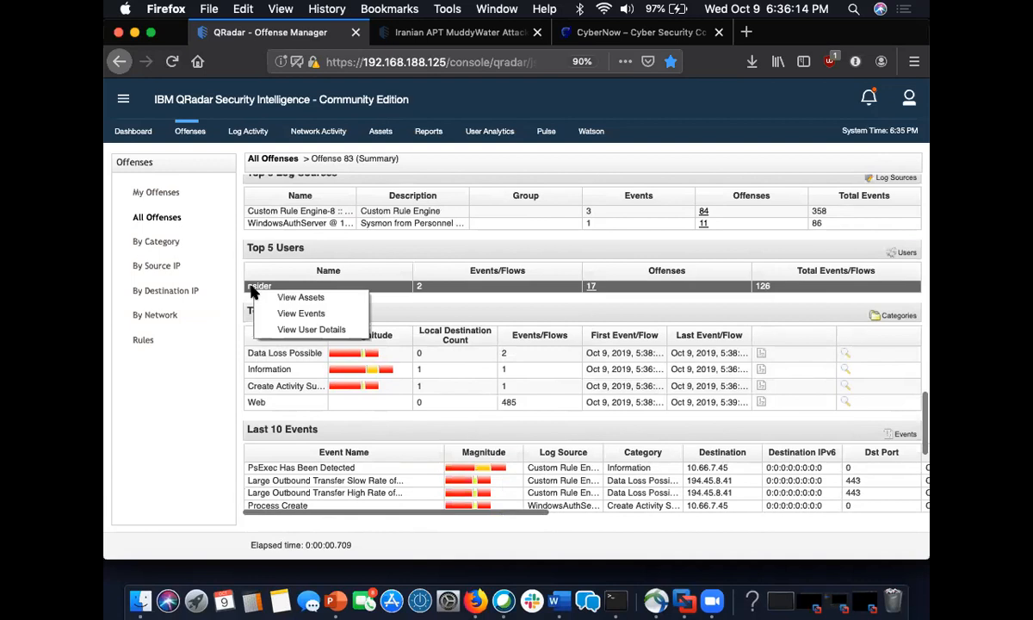
left_click(294, 317)
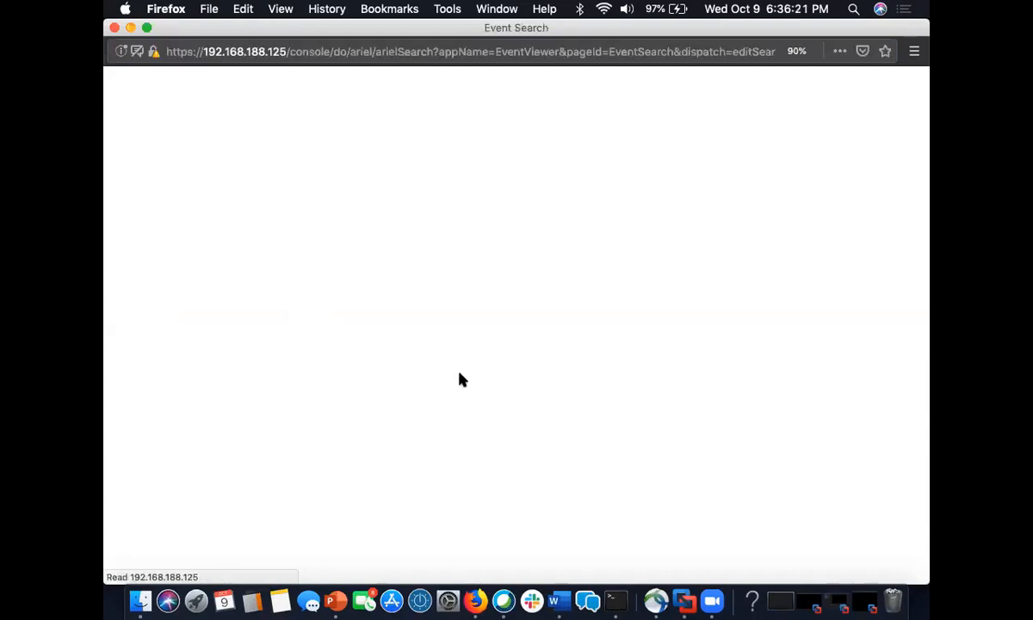
Step: Run the account's event search over the last 3 hours and review the matching events
left_click(389, 384)
left_click(434, 403)
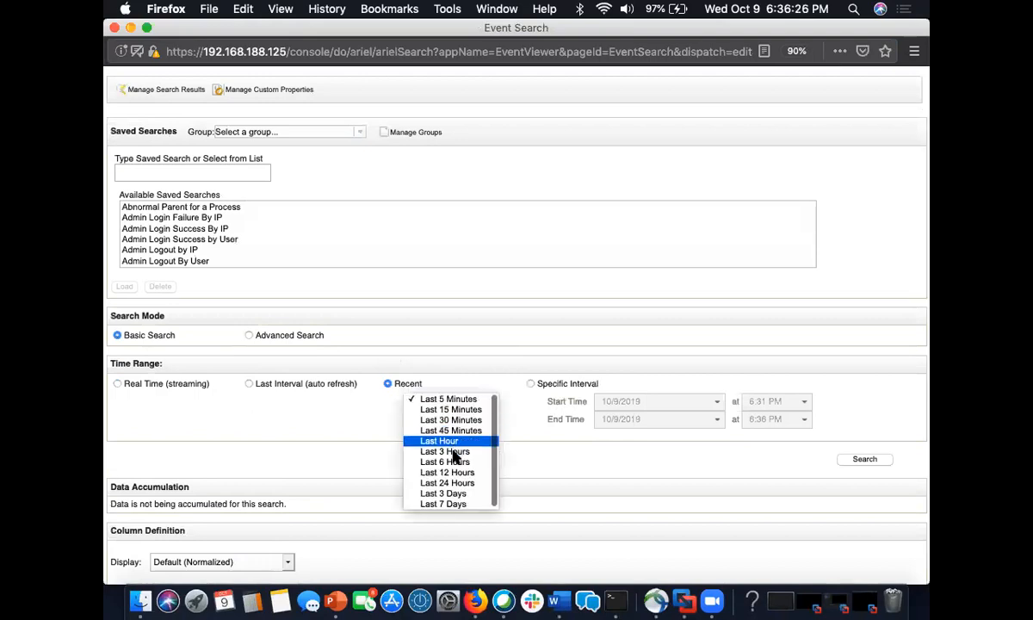
left_click(445, 451)
left_click(852, 459)
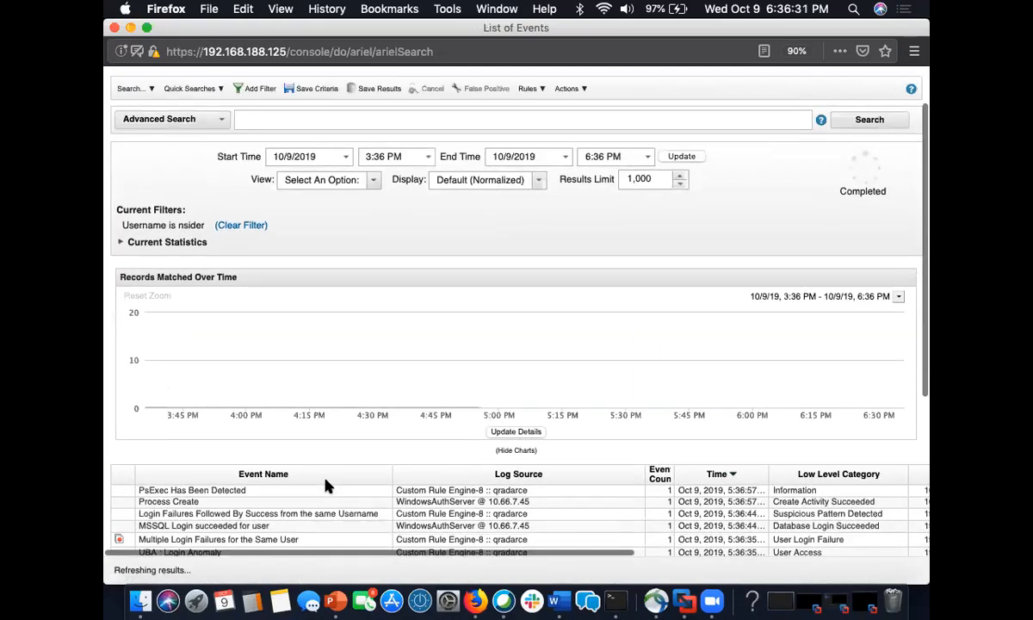
scroll(326, 484, "down", 1)
scroll(326, 485, "down", 2)
scroll(325, 485, "up", 3)
scroll(325, 485, "down", 5)
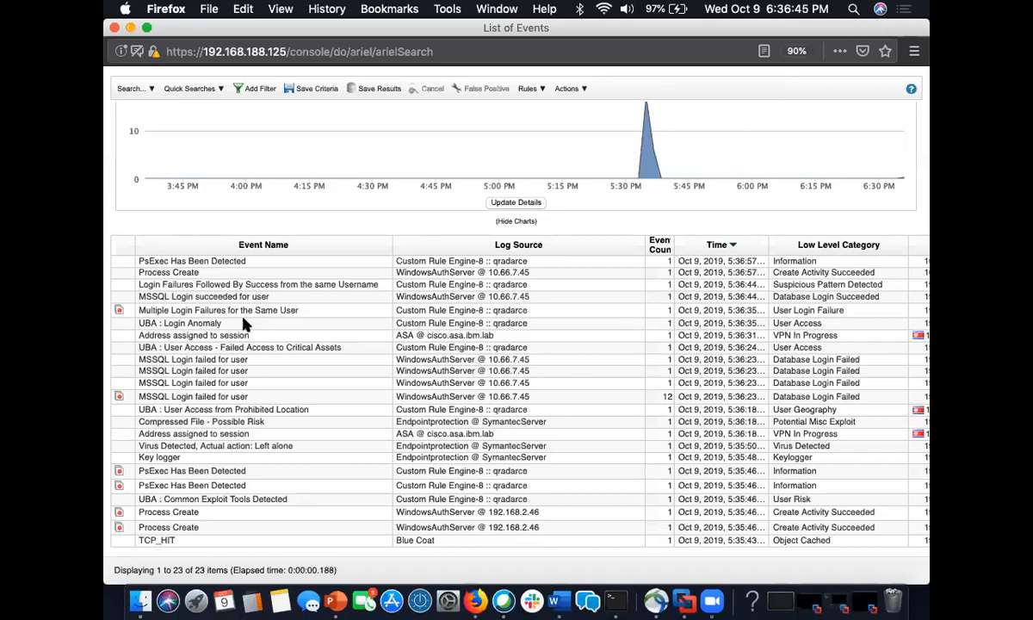
Step: Switch the account's event list display to Raw Events and dismiss the dictionary lookup
scroll(243, 325, "up", 5)
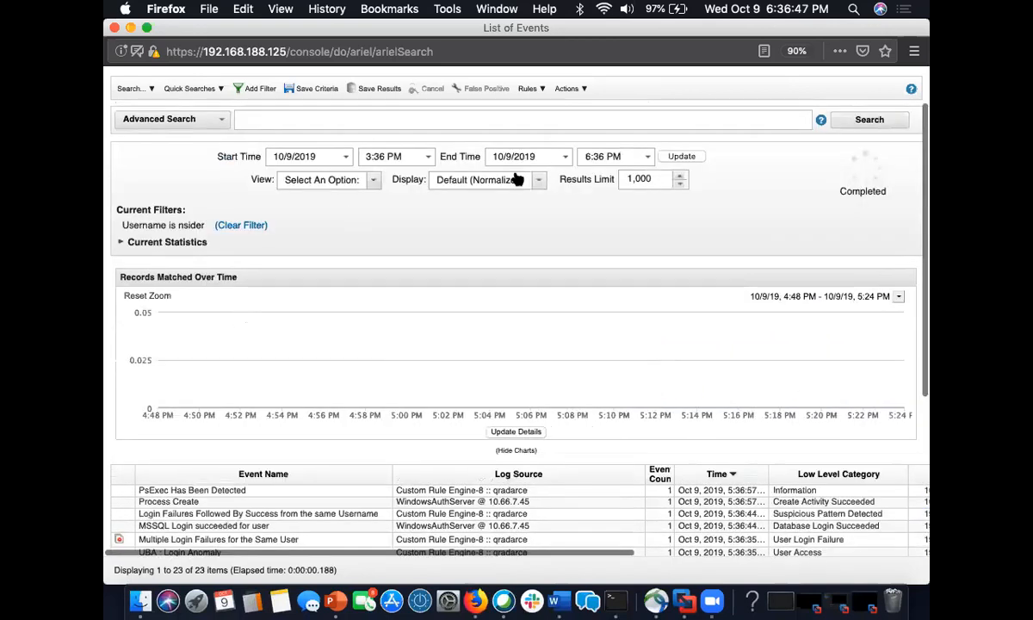
left_click(518, 178)
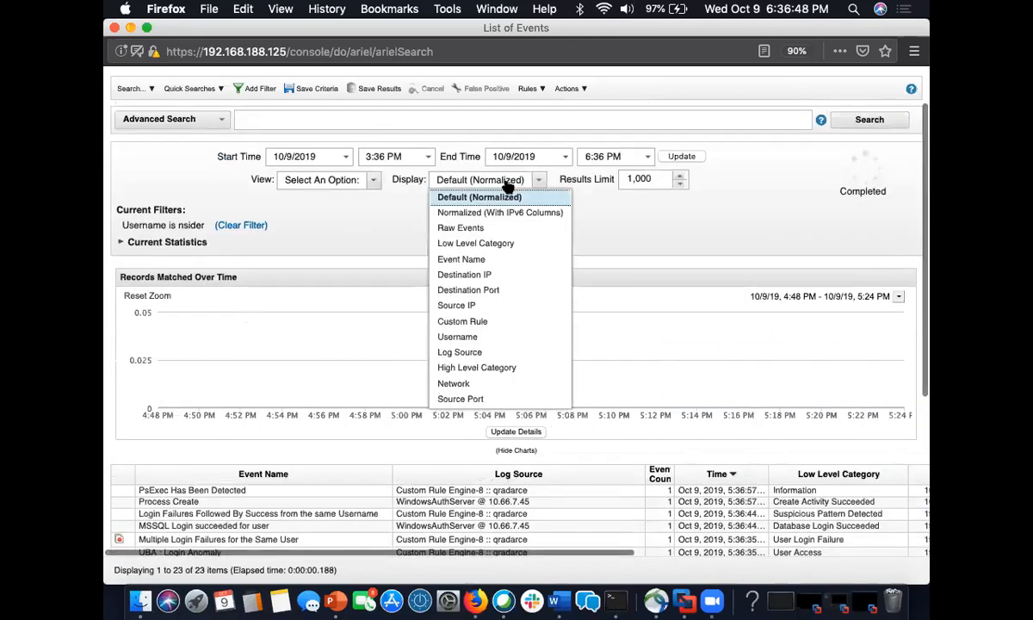
left_click(478, 229)
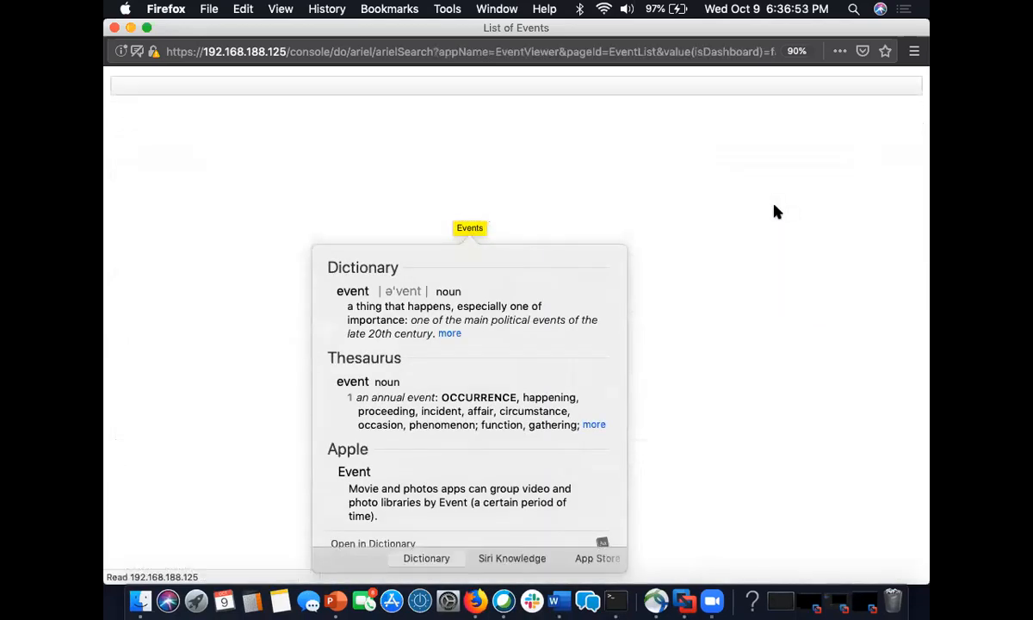
left_click(703, 234)
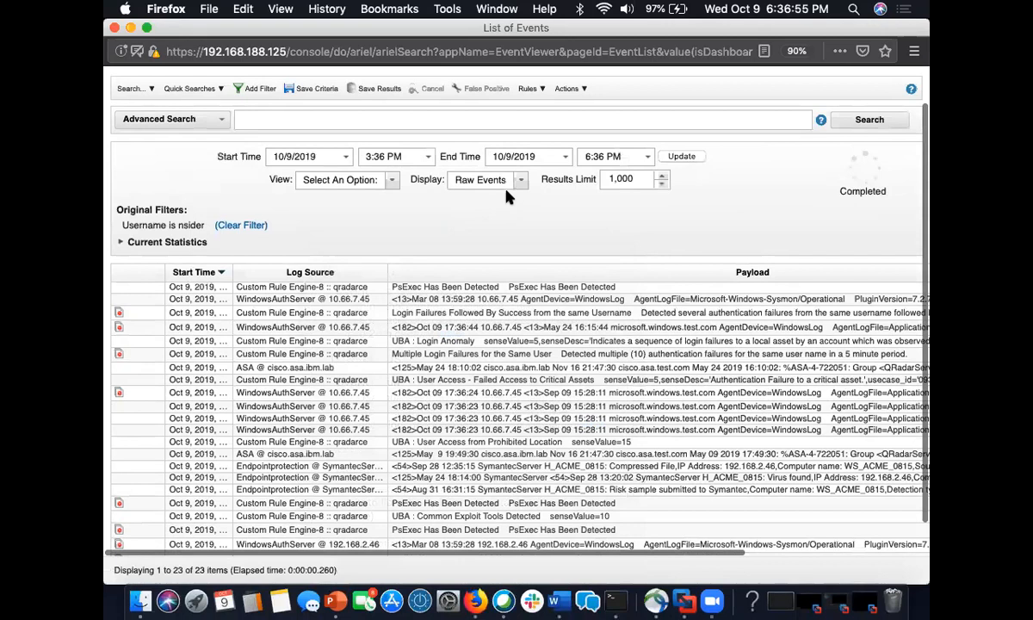
Step: Group the account's events by Event Name and review the event, source IP and destination IP breakdown
scroll(386, 421, "down", 2)
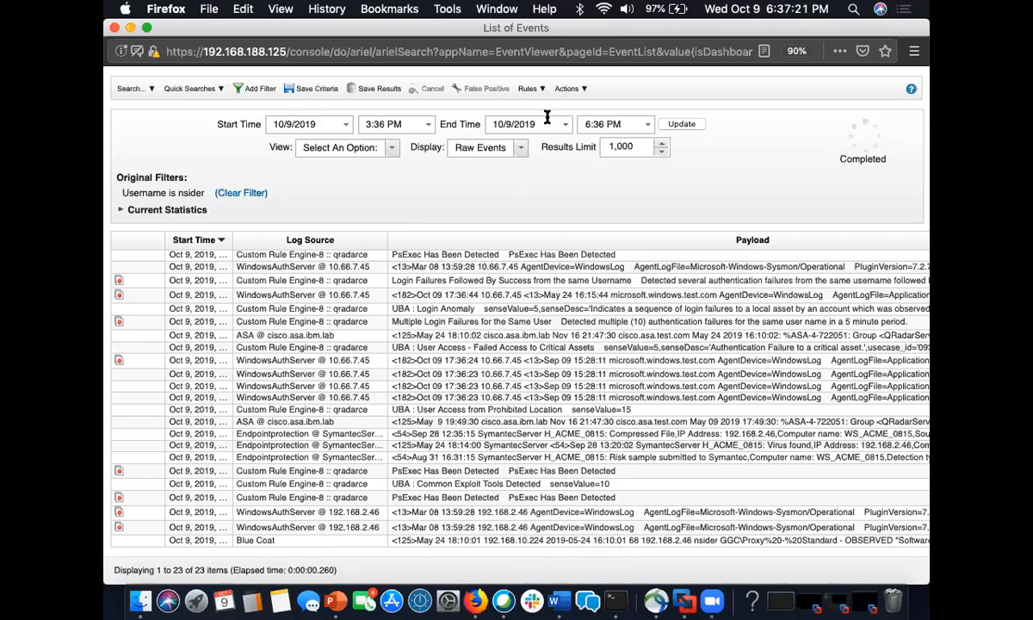
left_click(519, 151)
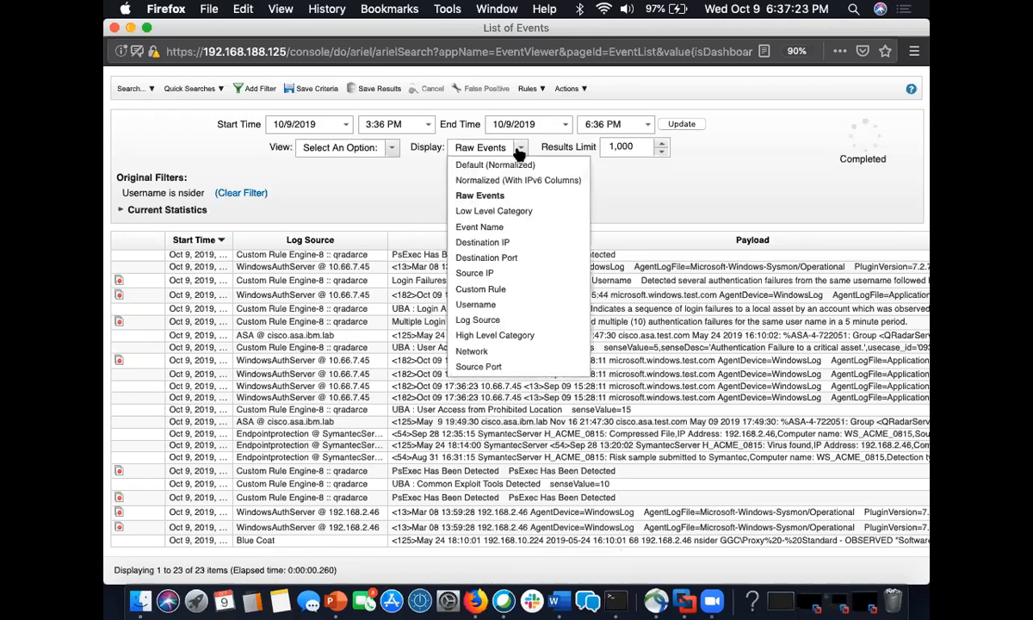
left_click(503, 229)
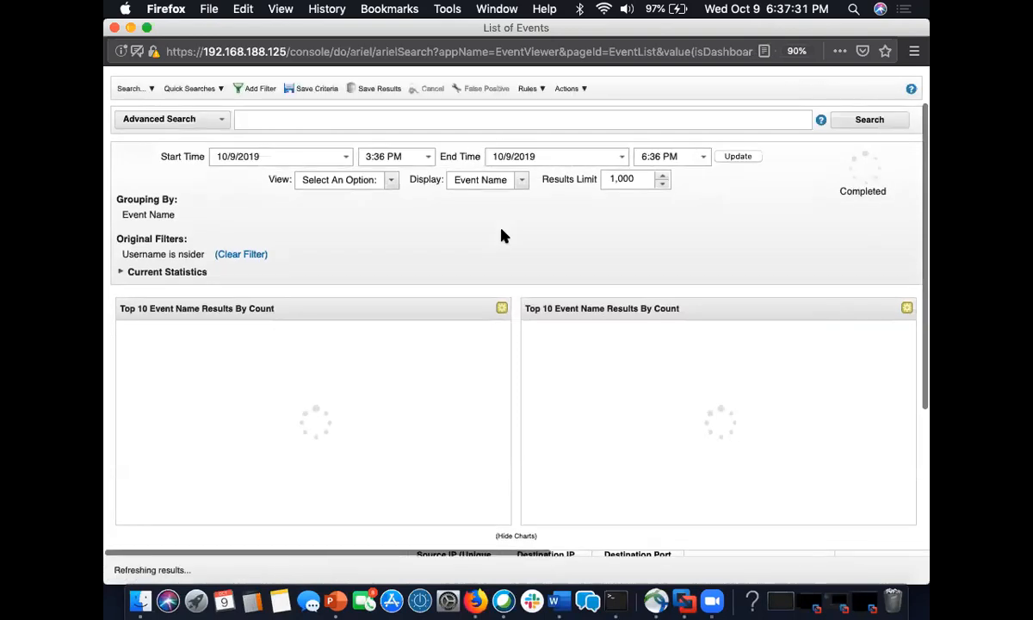
scroll(500, 232, "down", 5)
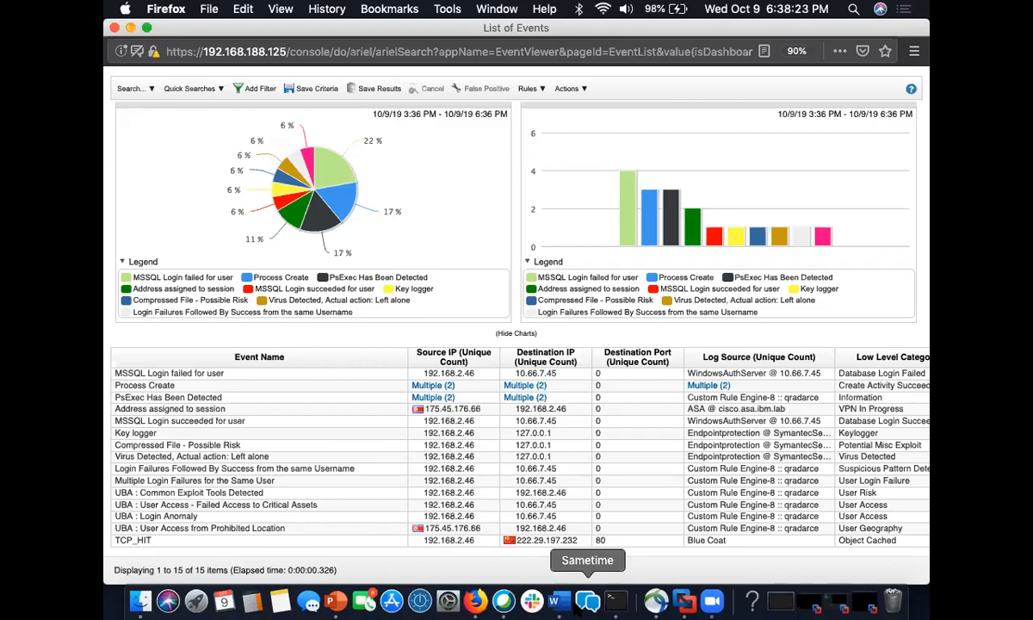
key("super+Tab")
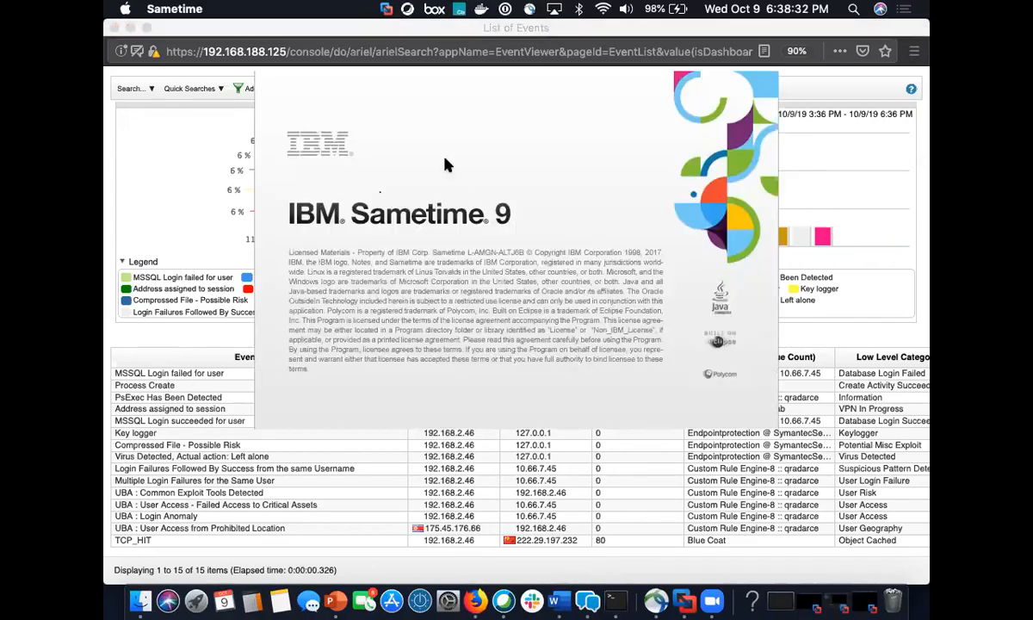
left_click(209, 336)
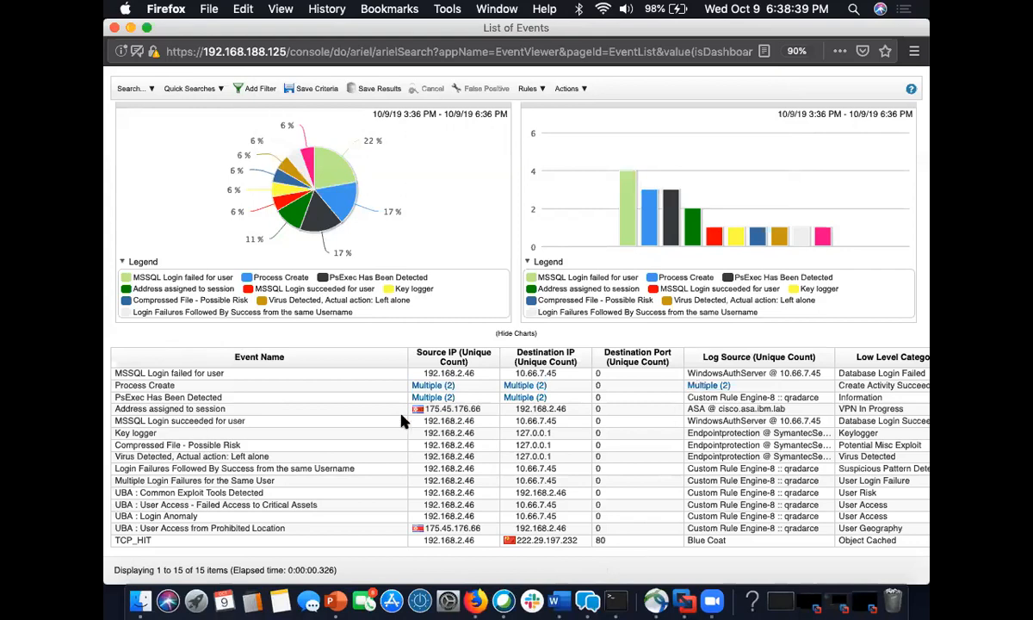
Step: Close the event list and return to the top source and destination IPs in the offense summary
mouse_move(417, 406)
left_click(118, 28)
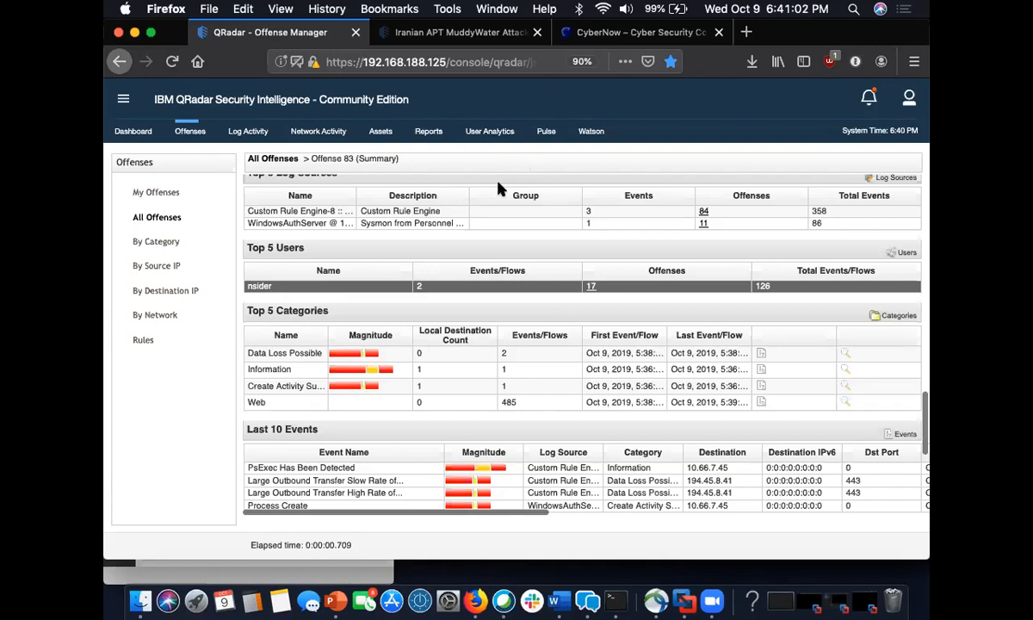
scroll(499, 189, "up", 3)
scroll(499, 189, "up", 3)
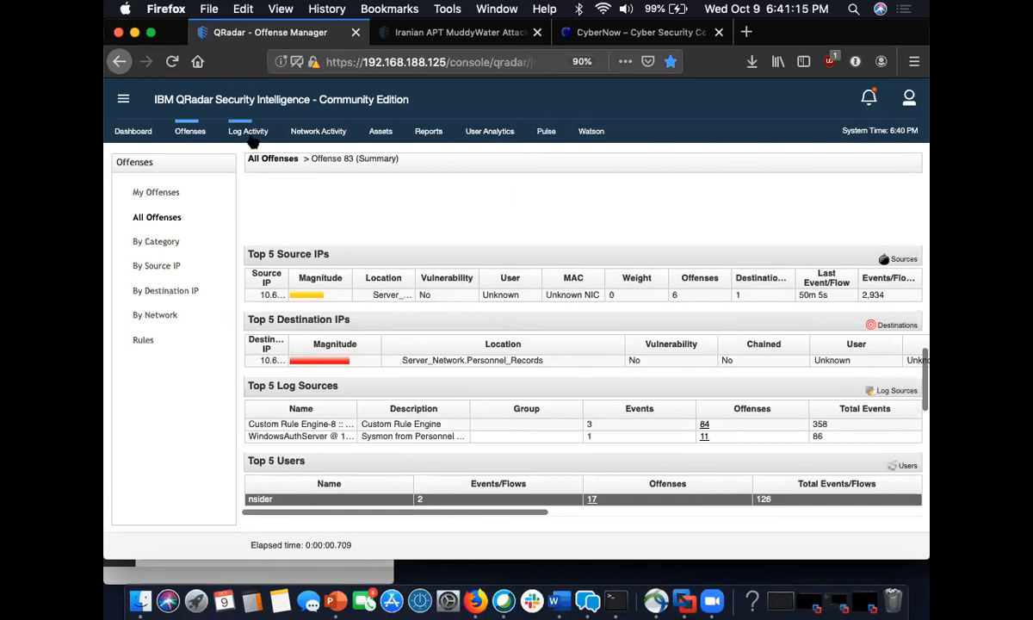
Step: Review the offense's top log sources, users and categories, and open the real-time log activity view
scroll(365, 370, "down", 3)
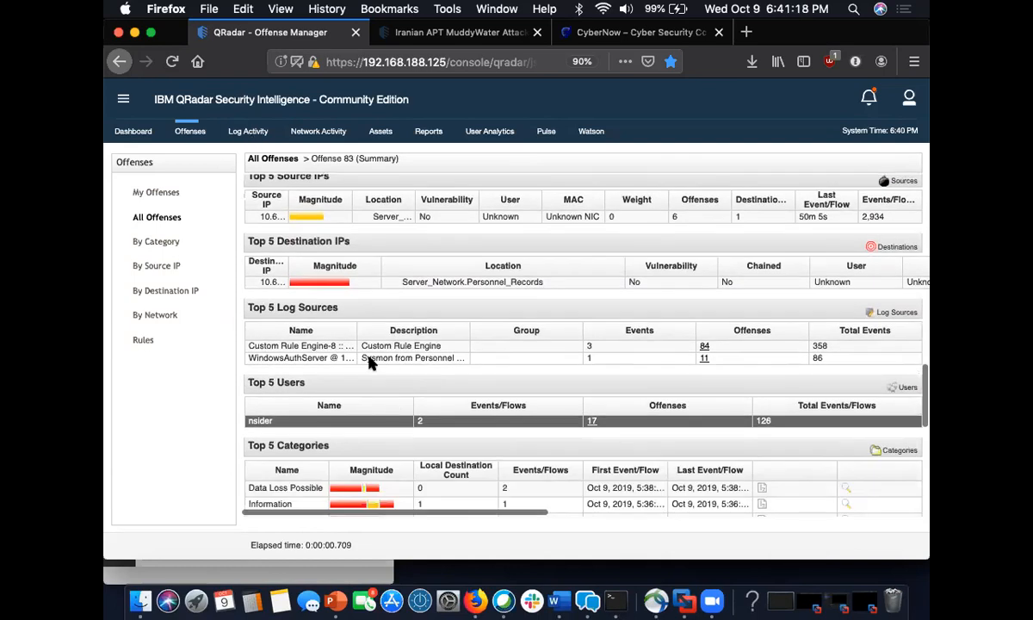
left_click(259, 131)
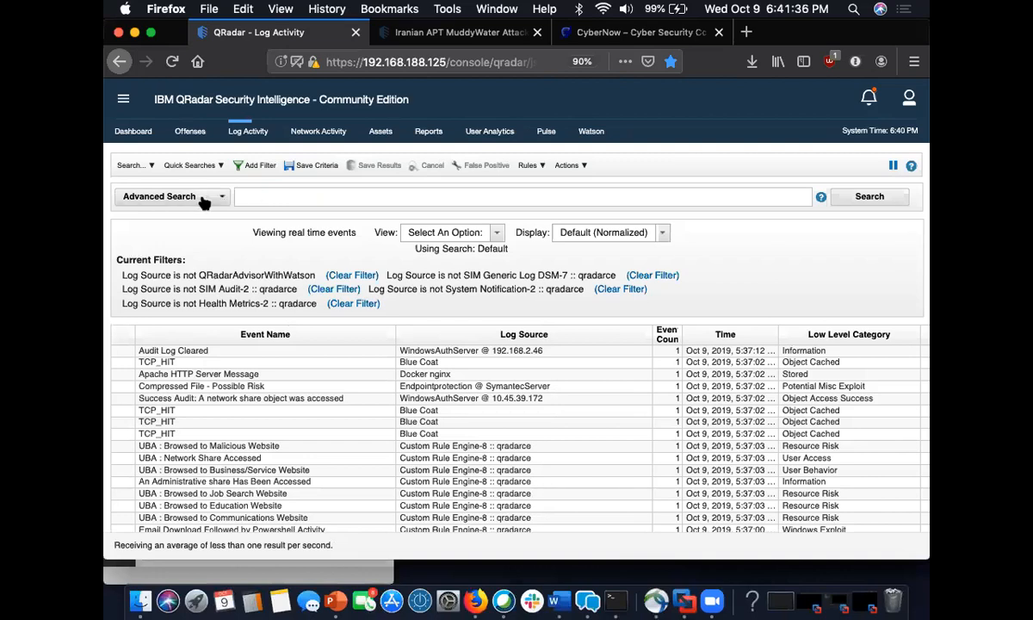
left_click(295, 201)
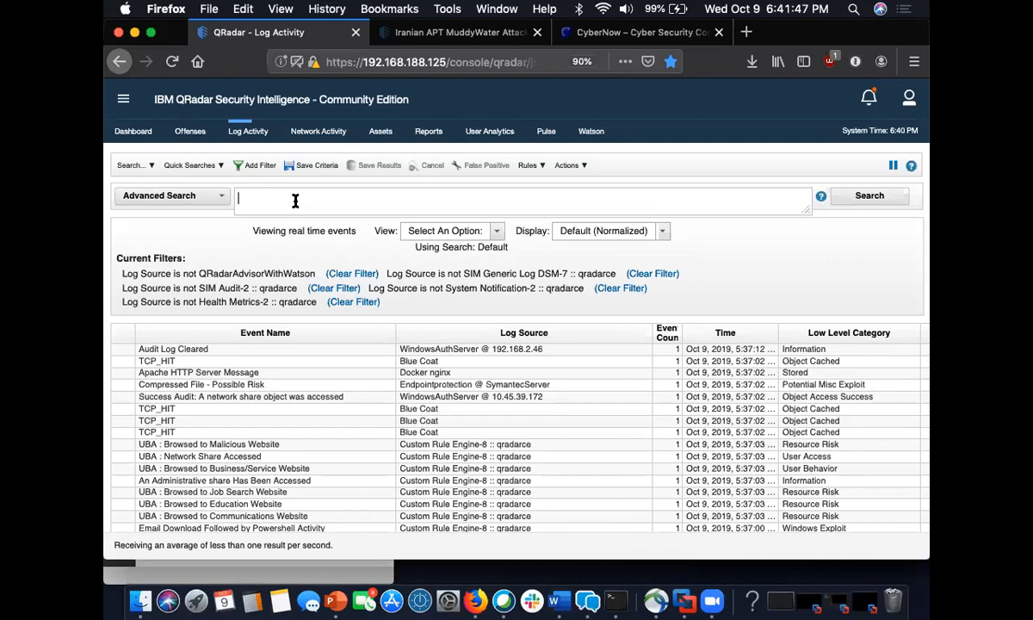
left_click(194, 246)
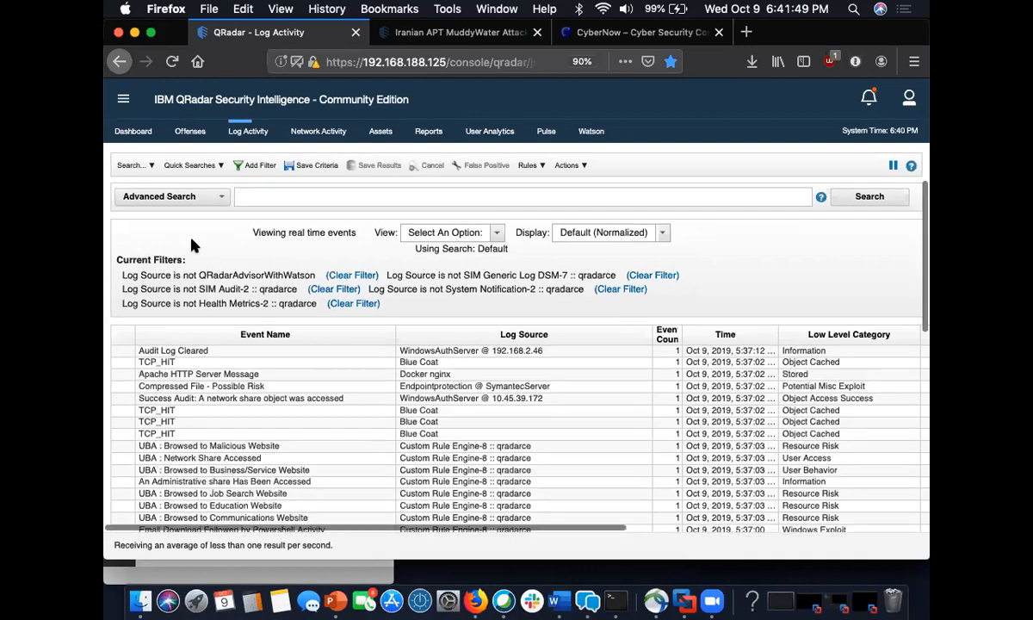
Step: Filter the log activity to events whose Source or Destination IP equals 192.168.2.99
left_click(261, 165)
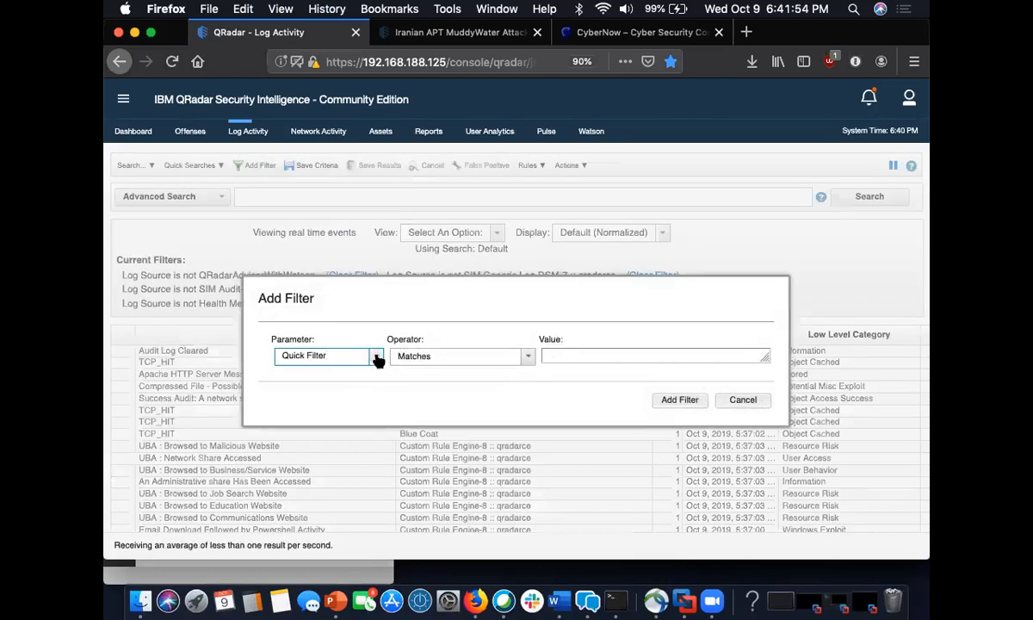
left_click(376, 356)
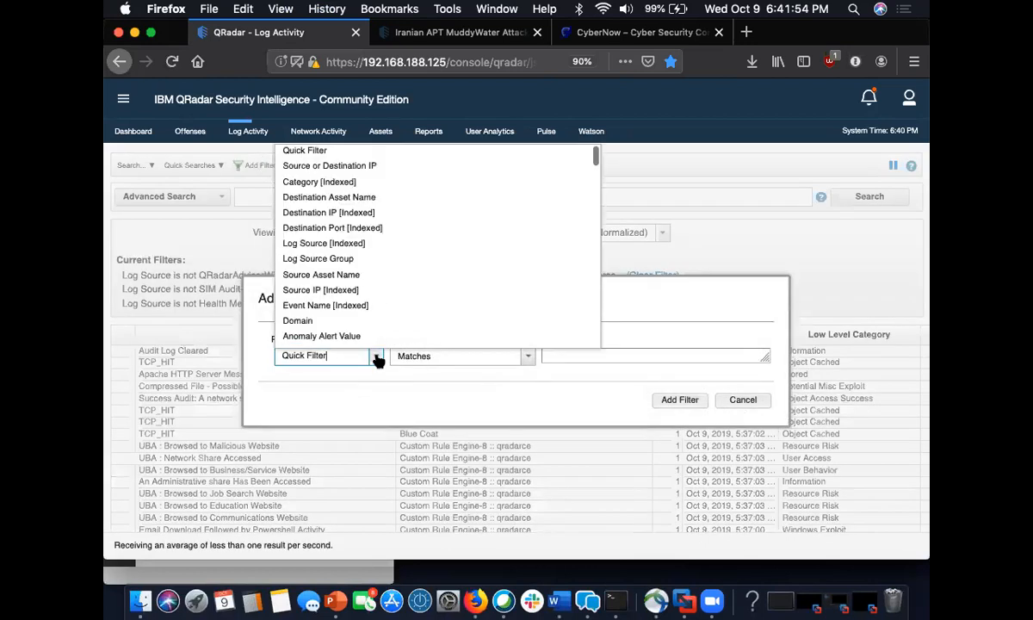
left_click(366, 169)
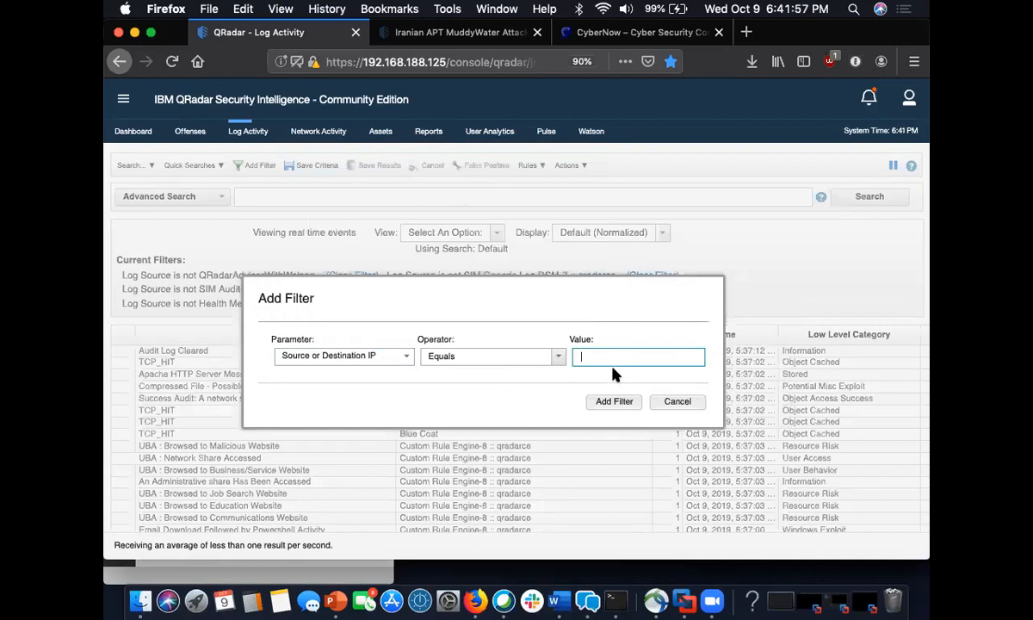
type("192.169.")
key("BackSpace")
key("BackSpace")
type("8.2.99")
left_click(614, 402)
Step: Set the event view to the last 3 hours and review the filtered event list and its time chart
left_click(464, 234)
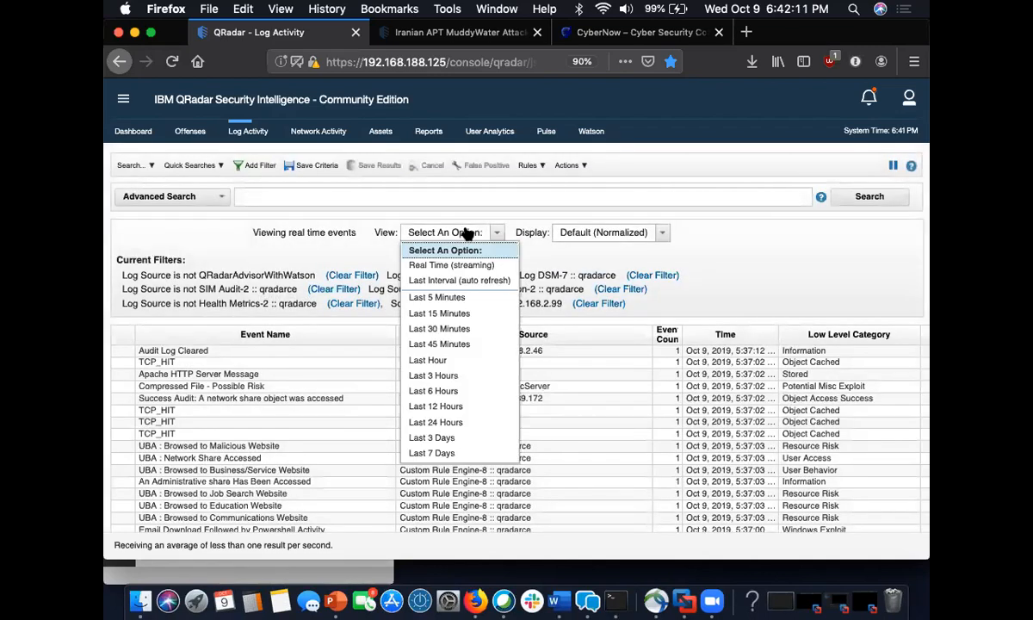
left_click(444, 377)
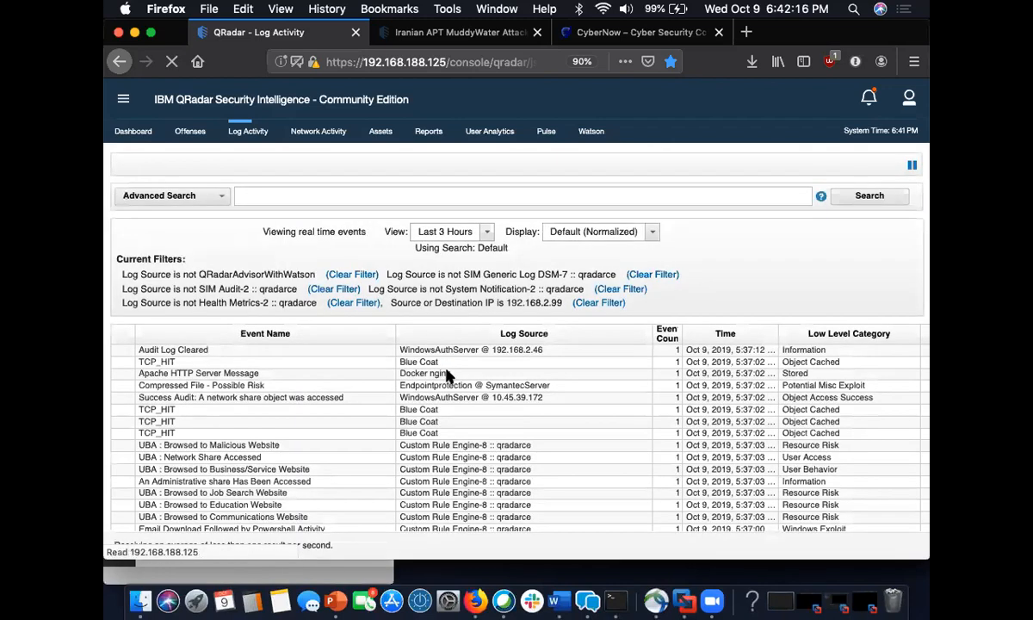
scroll(424, 437, "down", 3)
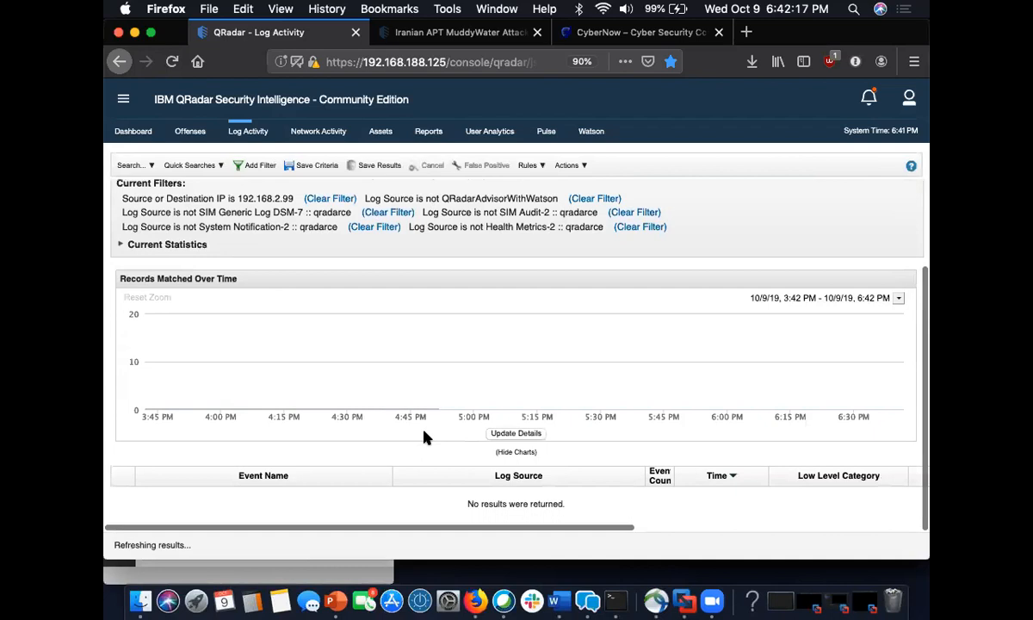
scroll(424, 438, "down", 3)
scroll(425, 437, "down", 1)
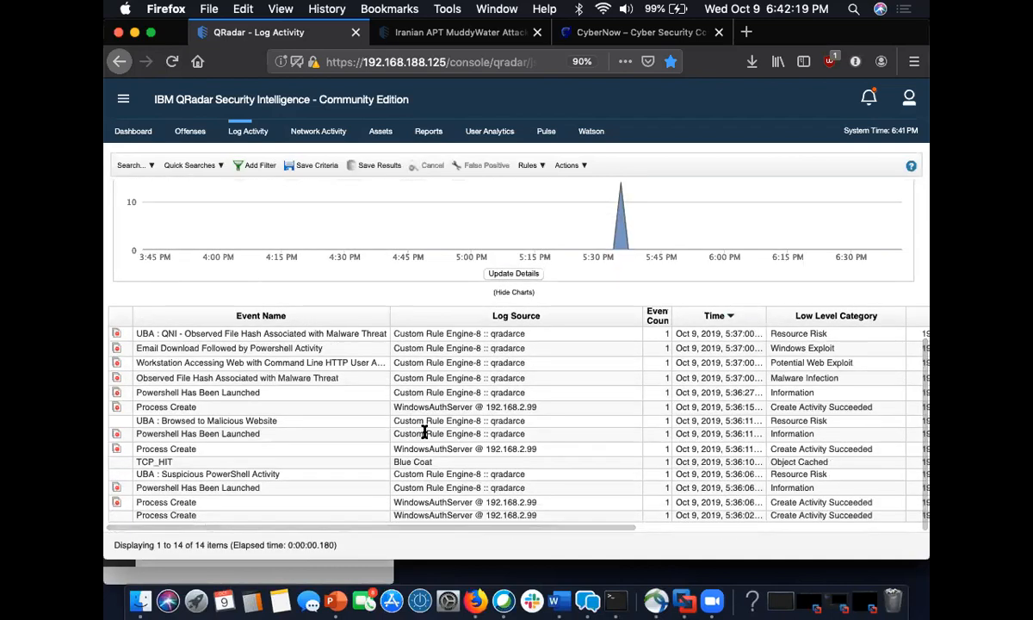
scroll(404, 387, "up", 10)
scroll(345, 258, "down", 3)
scroll(327, 229, "up", 2)
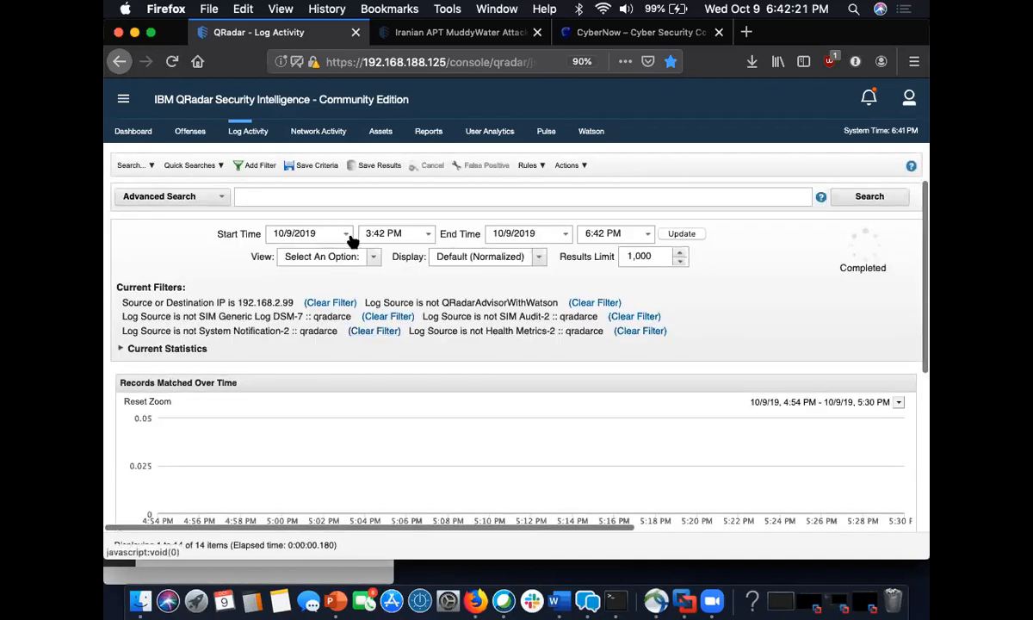
Step: Clear the Source or Destination IP filter and draft the advanced search query "select * from events where"
left_click(329, 302)
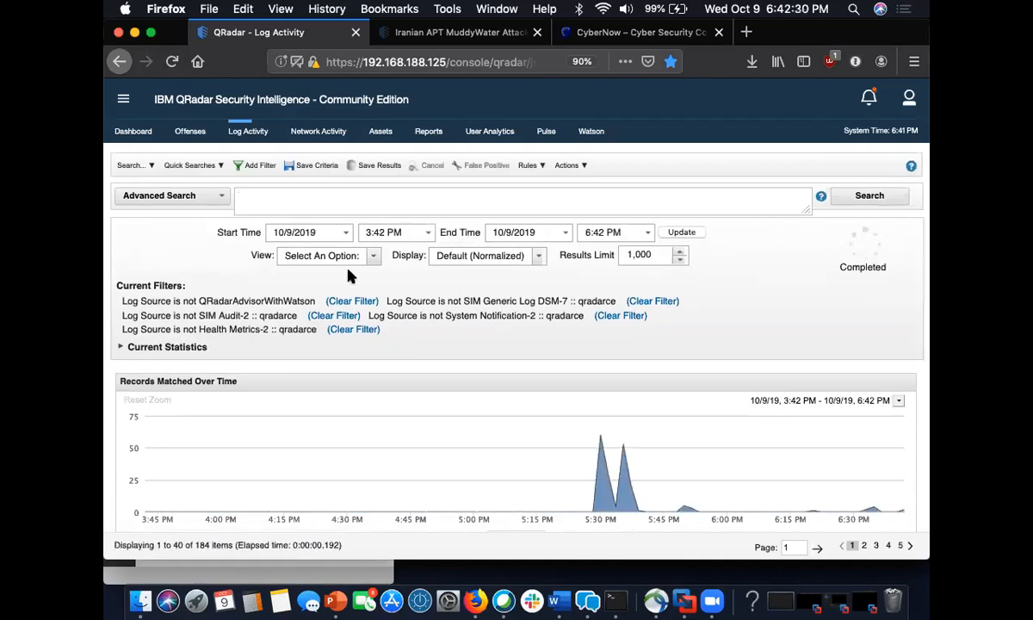
type("s")
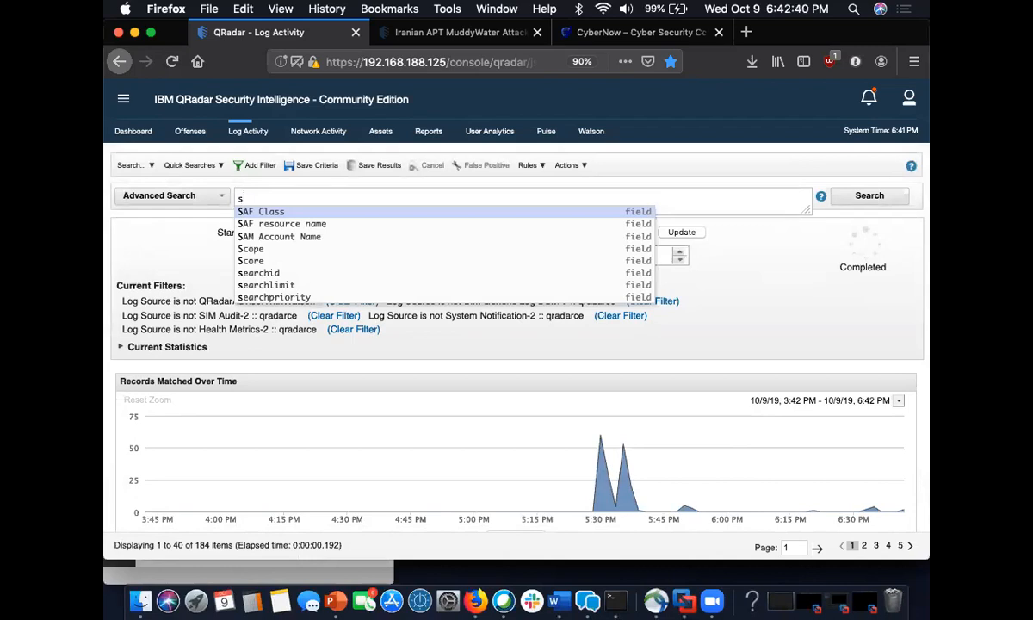
type("elect *")
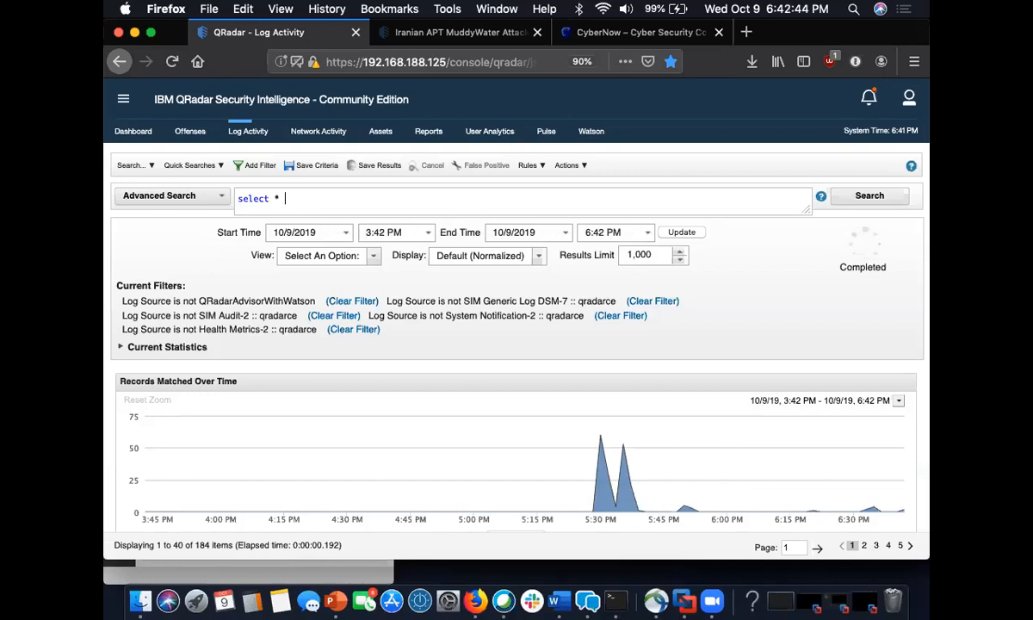
type(" from events")
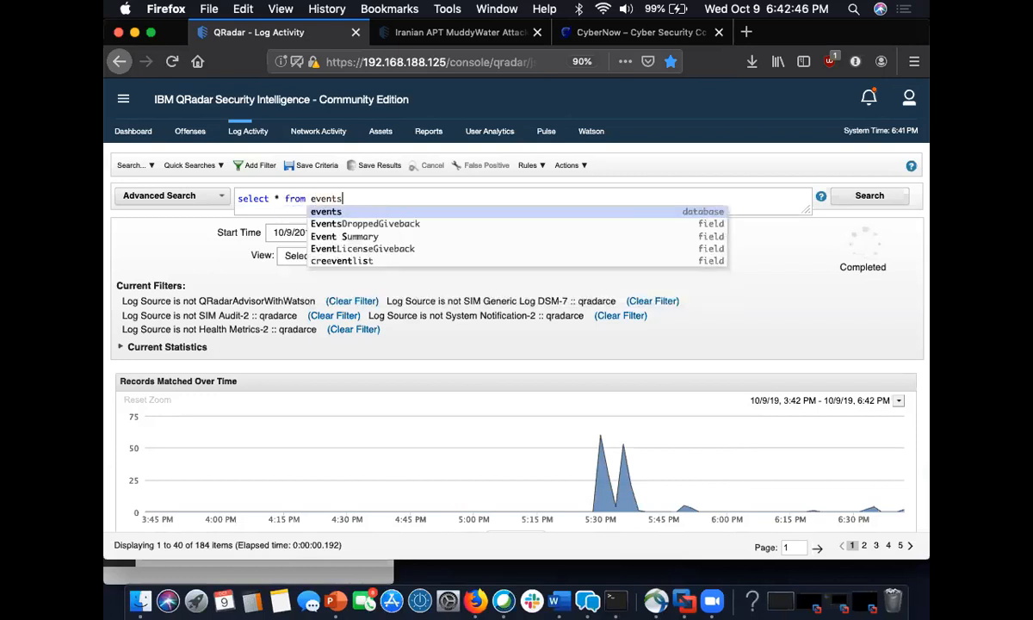
type(" where")
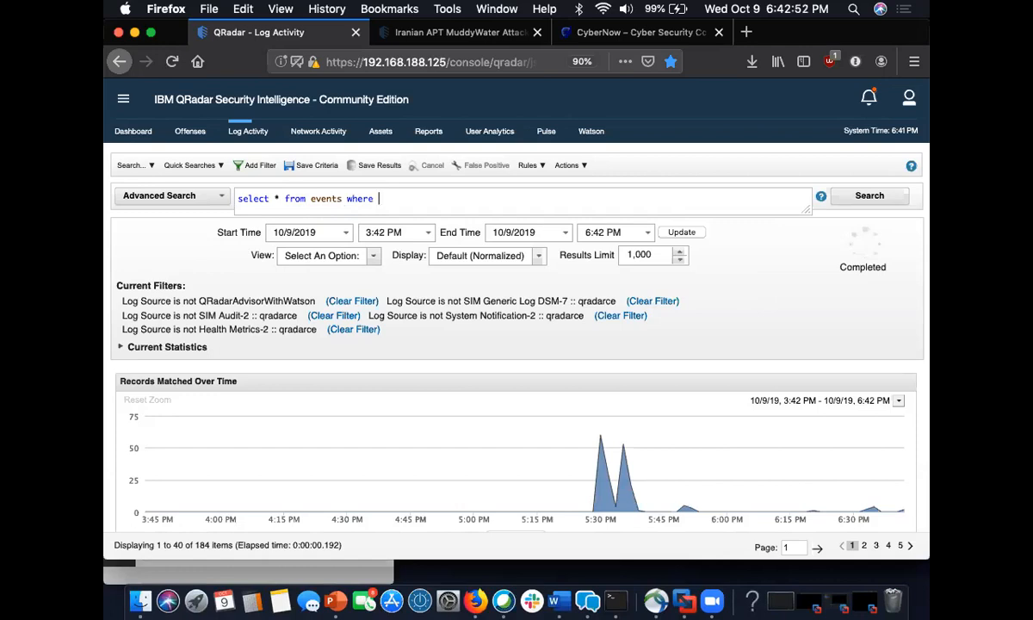
left_click(168, 254)
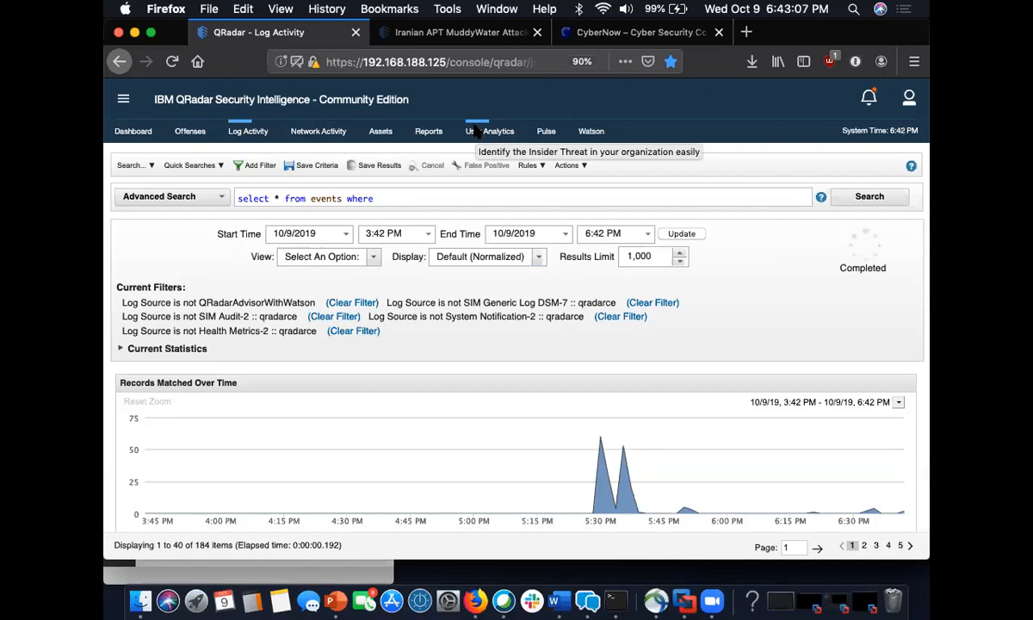
Step: Open the highest-risk monitored user's details in User Analytics and examine the profile and risk timeline at a smaller page zoom
left_click(476, 129)
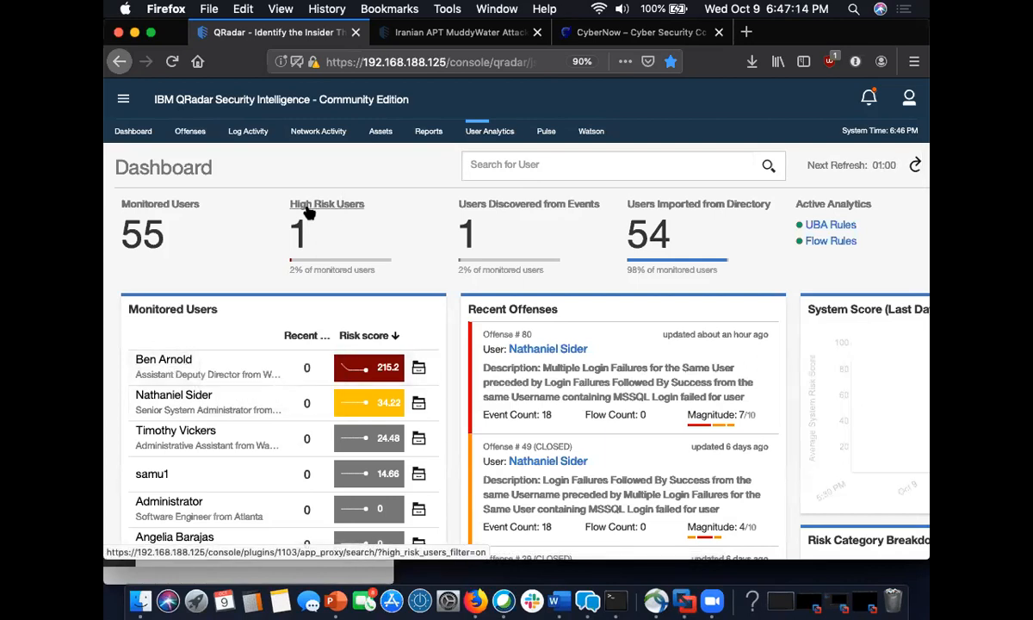
left_click(176, 368)
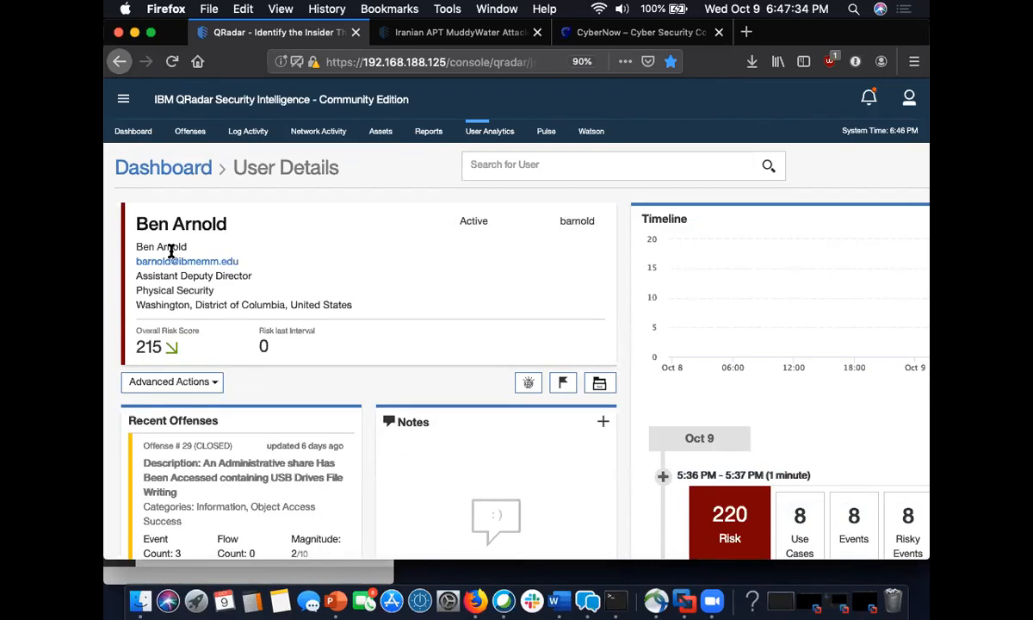
scroll(152, 201, "down", 1)
scroll(151, 202, "up", 1)
scroll(306, 285, "down", 1)
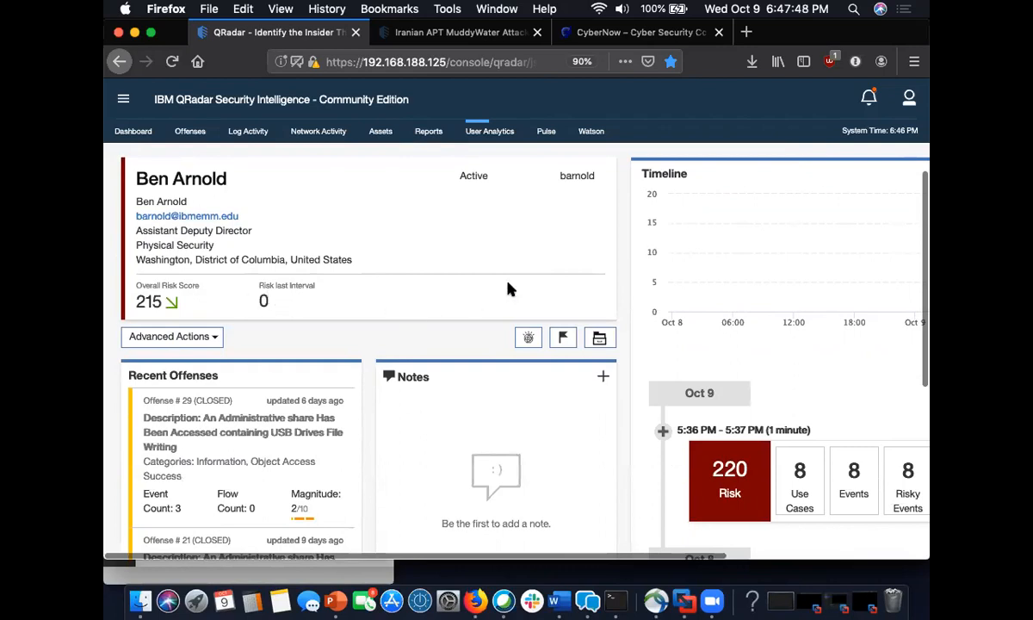
scroll(506, 290, "up", 1)
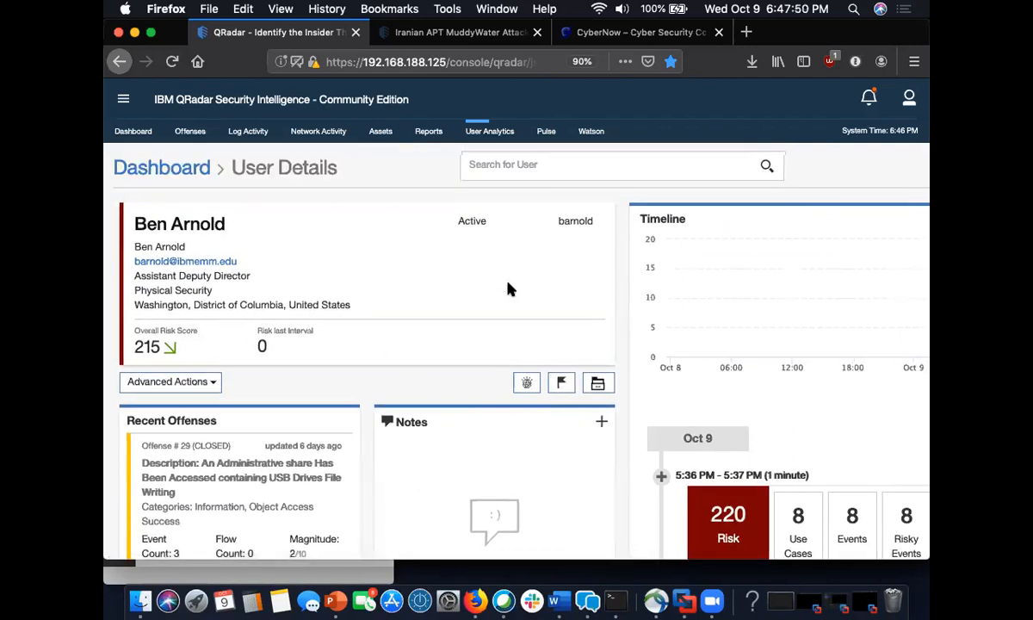
key("super+minus")
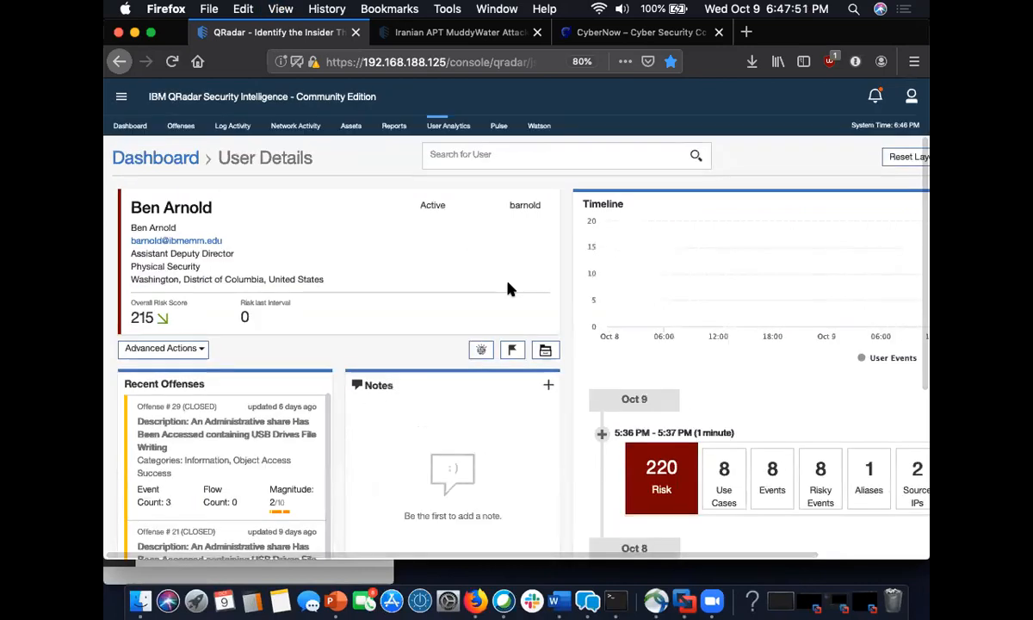
key("super+minus")
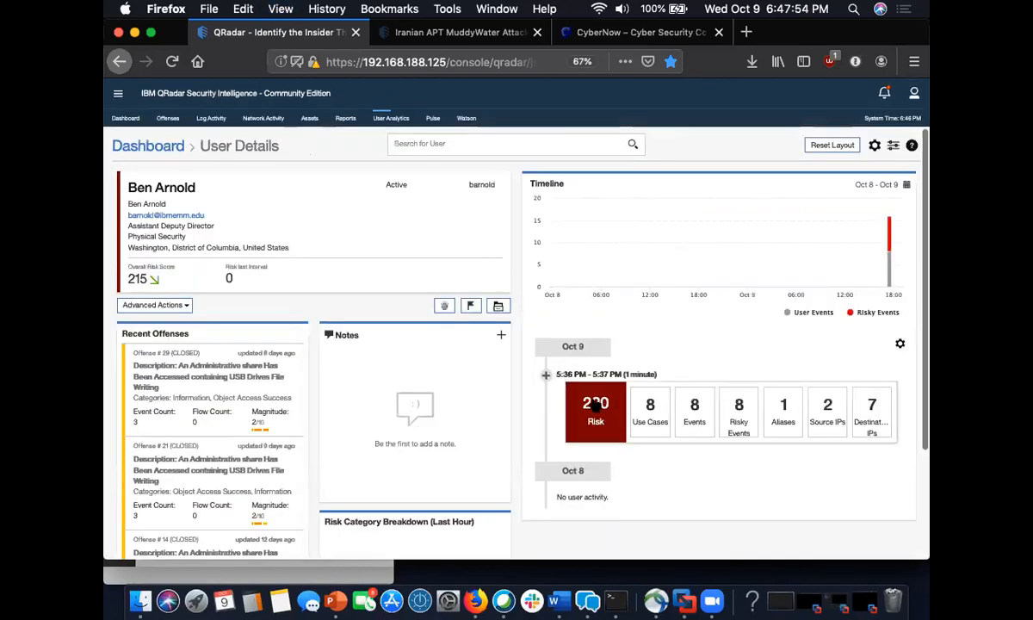
mouse_move(891, 236)
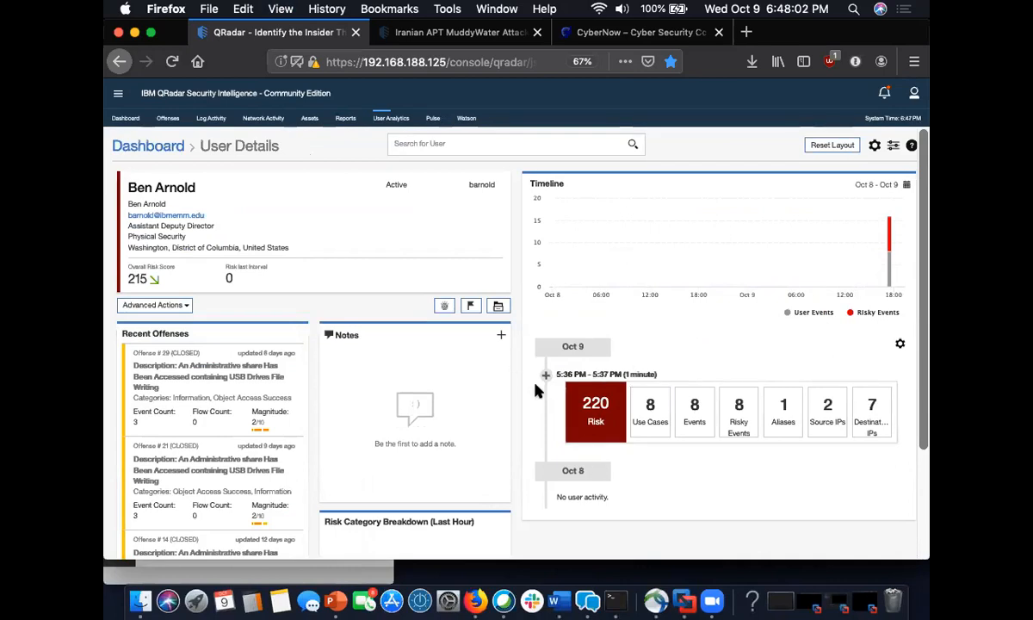
Step: Expand the user's Oct 9 risk entry and review the use cases contributing to the risk score
left_click(601, 423)
scroll(601, 422, "down", 2)
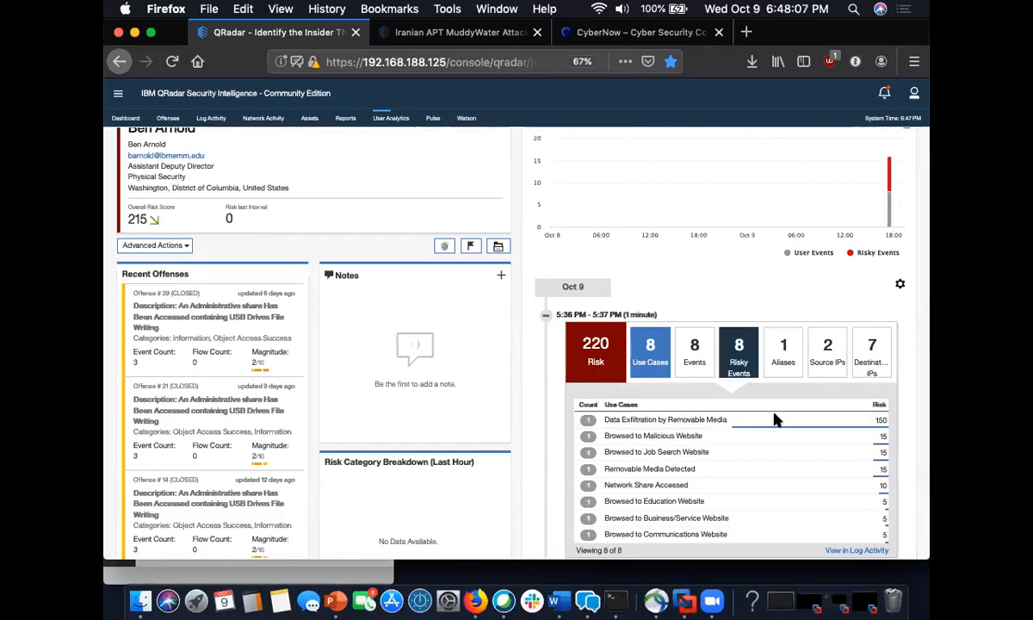
scroll(833, 453, "down", 1)
scroll(833, 454, "down", 2)
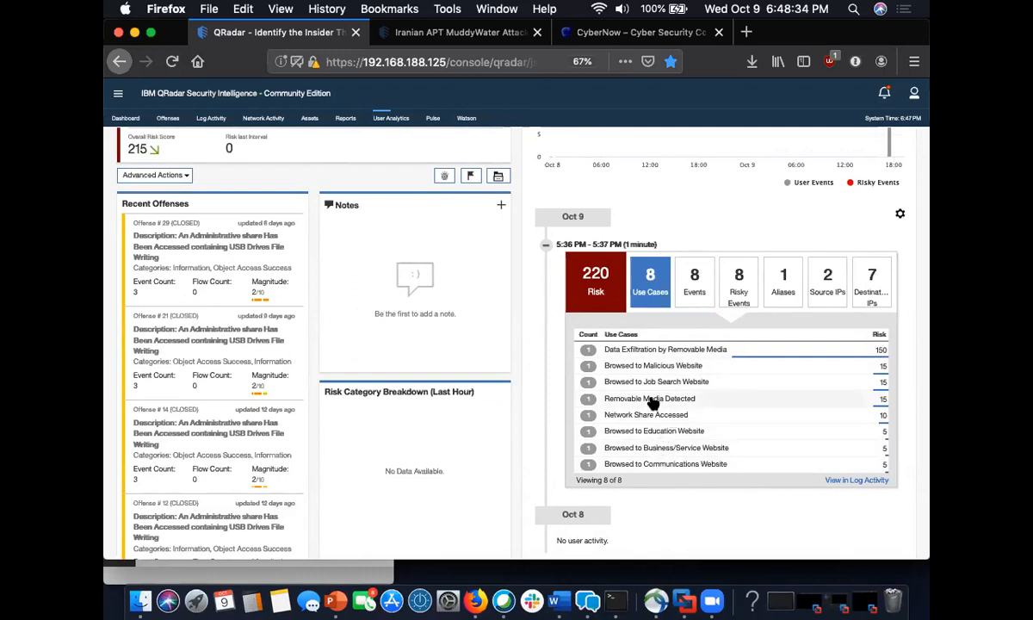
Step: Inspect the TCP_HIT event behind the Browsed to Business/Service Website use case, highlight the URL in its payload, and close the details
left_click(693, 453)
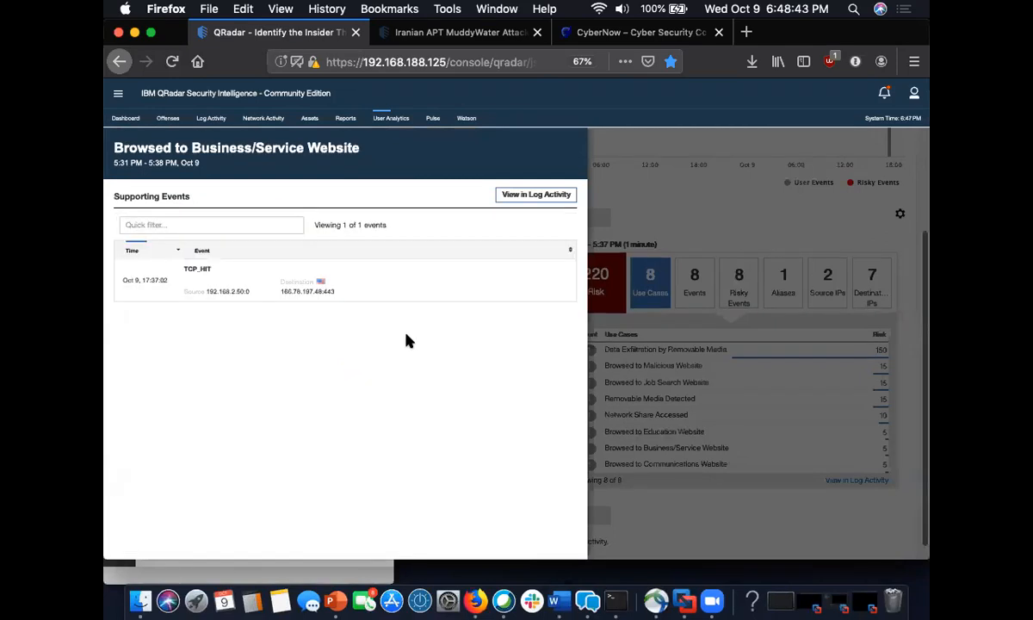
left_click(355, 282)
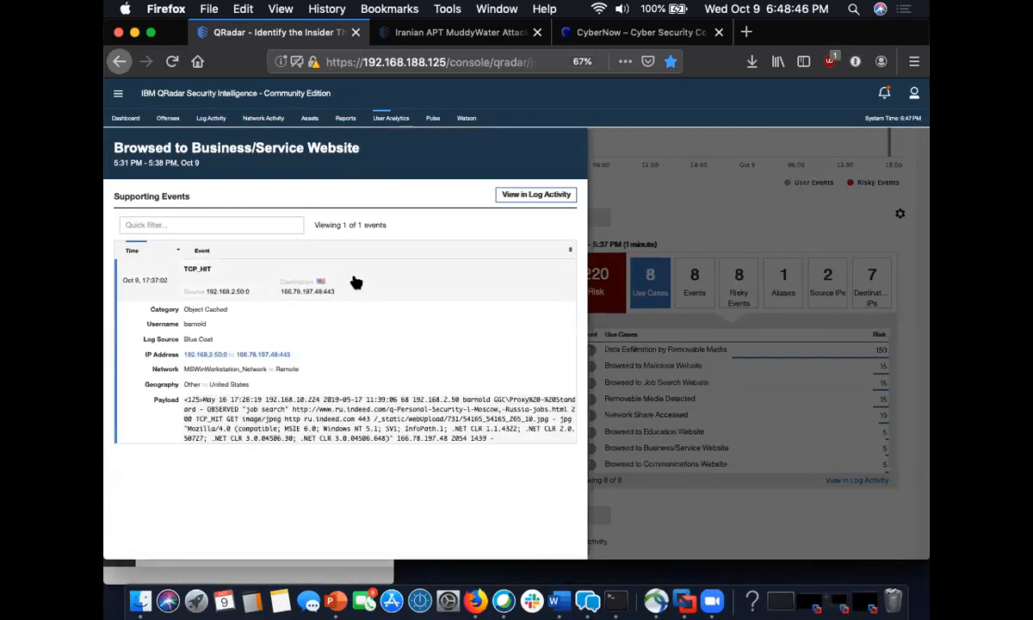
key("super+equal")
key("super+equal")
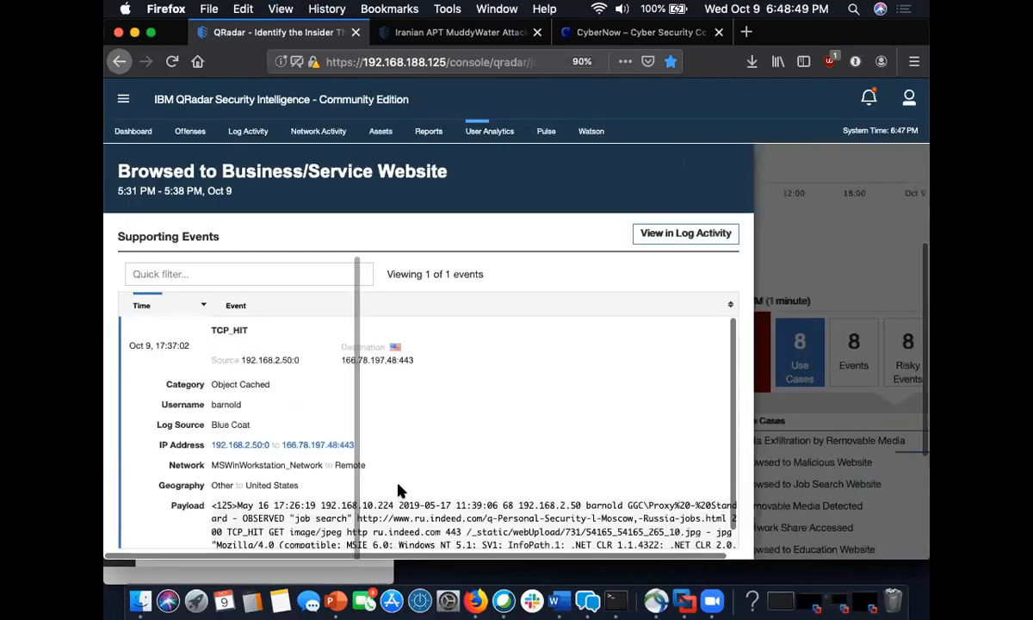
scroll(398, 490, "down", 1)
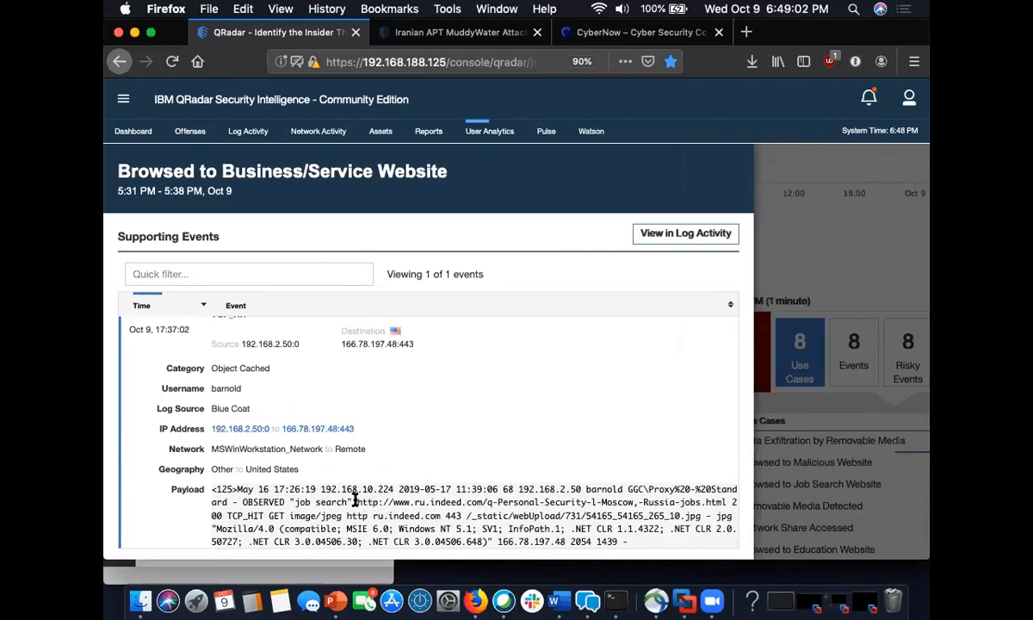
left_click_drag(360, 501, 728, 499)
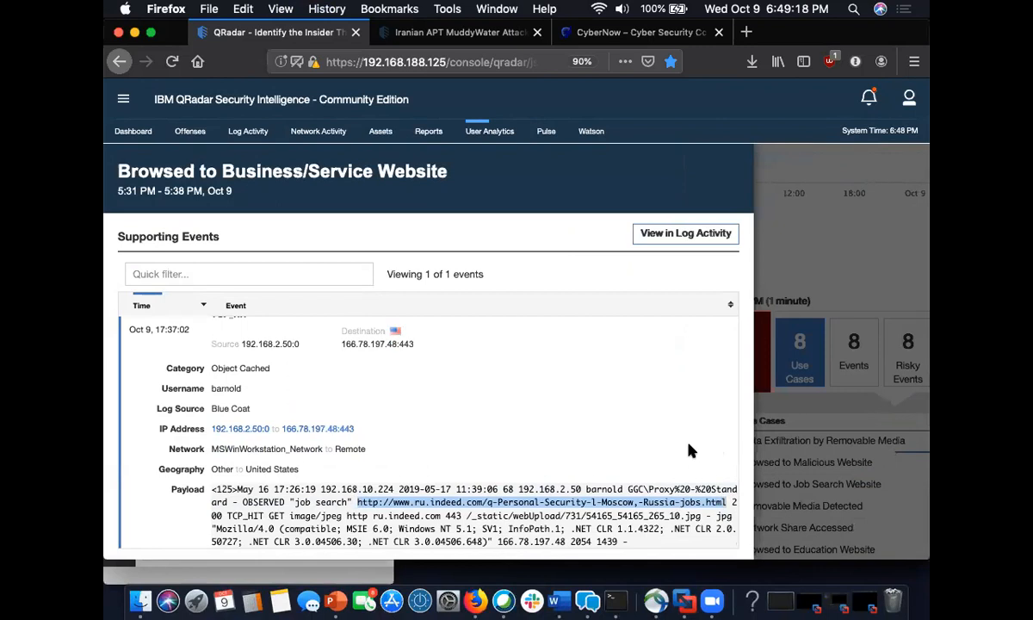
left_click(885, 257)
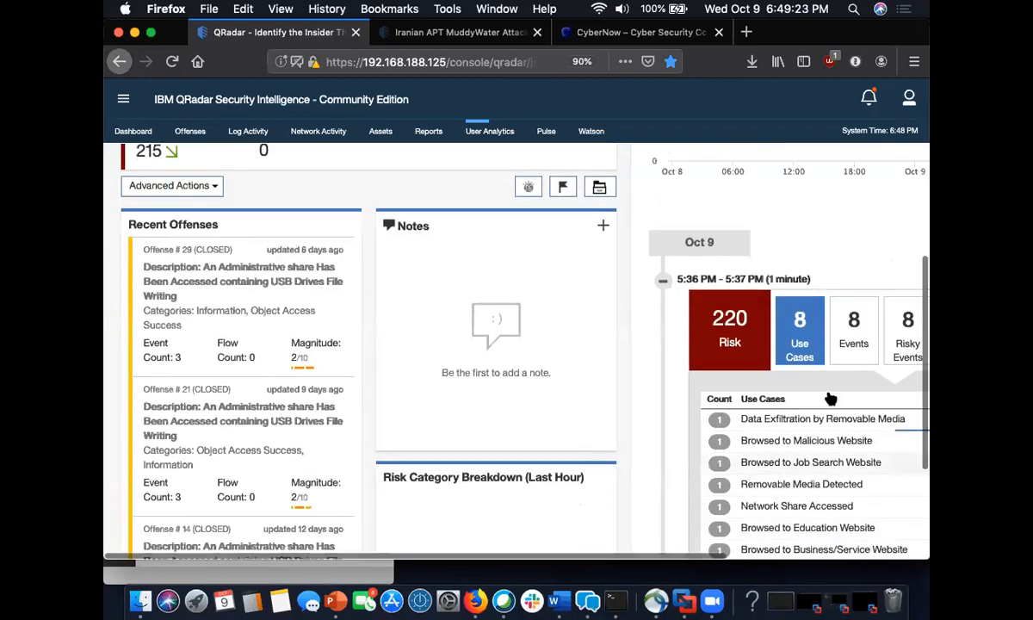
Step: Open the Browsed to Communications Website use case and review the TCP_HIT event with destination 166.78.197.48, including its payload
scroll(819, 456, "down", 3)
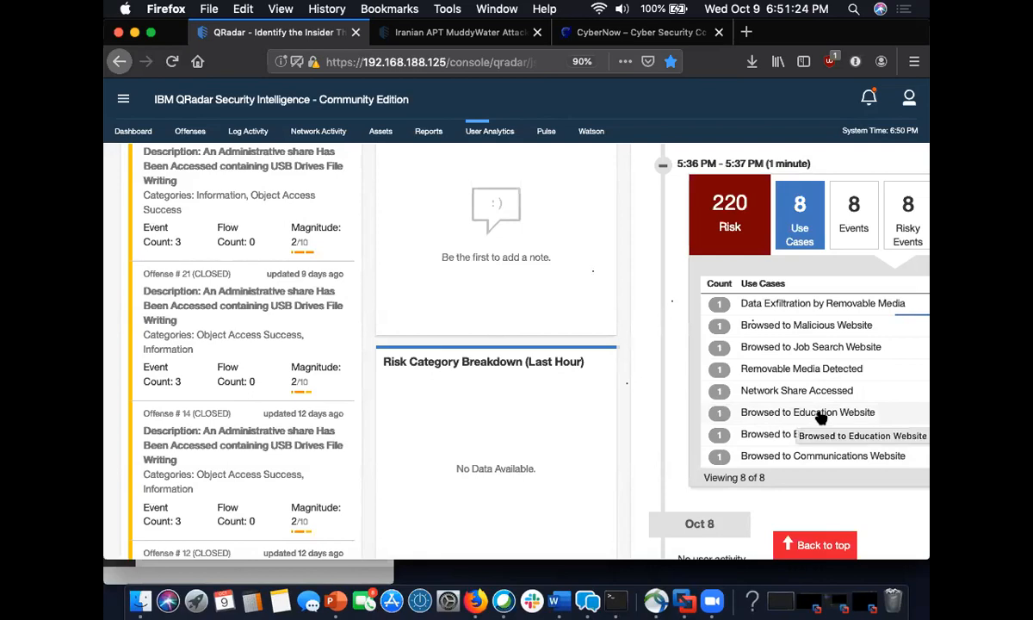
left_click(794, 461)
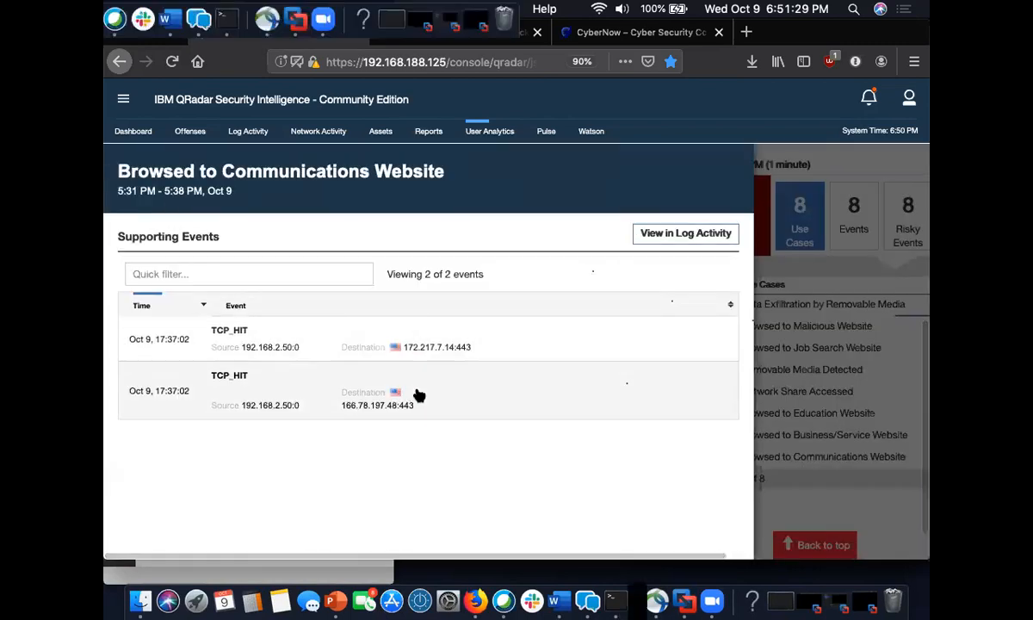
left_click(420, 398)
scroll(439, 430, "down", 3)
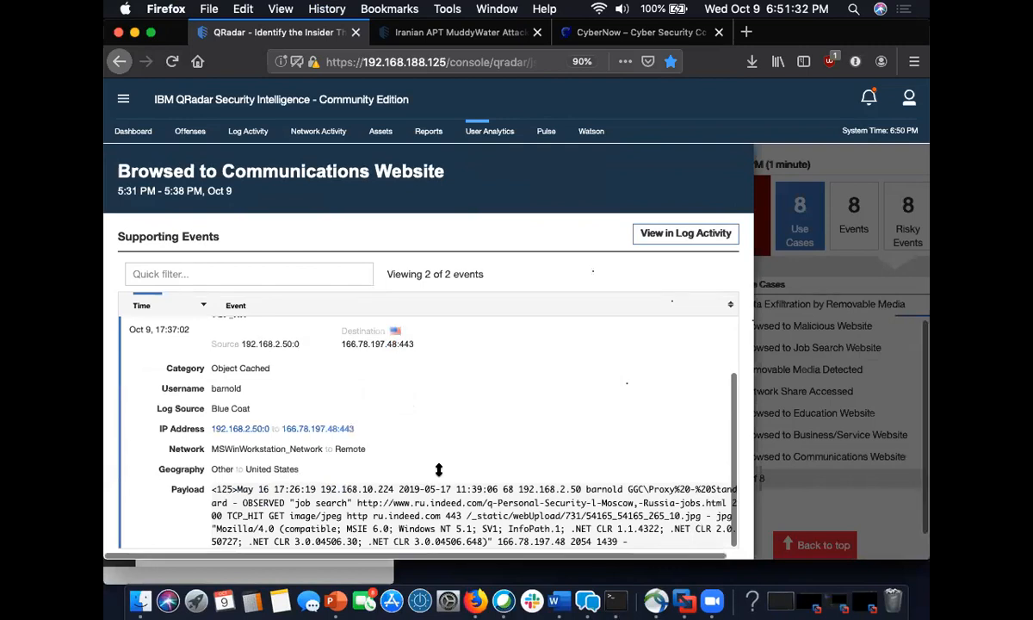
scroll(430, 353, "up", 3)
left_click(437, 366)
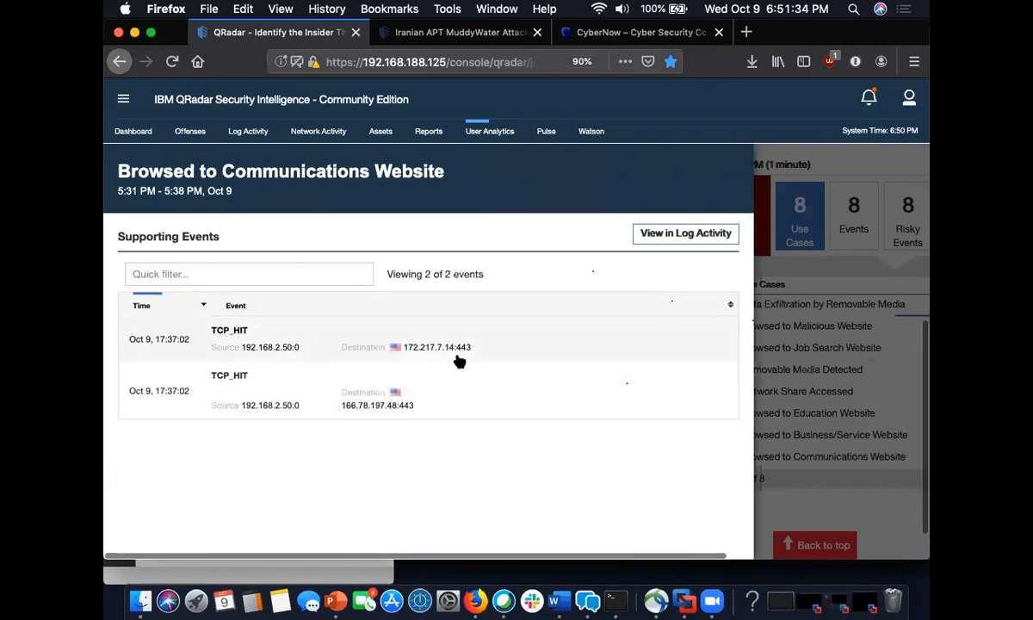
Step: Inspect the TCP_HIT event to 172.217.7.14, highlight the site category and the Google search URL in its payload, and close the details
left_click(457, 359)
scroll(516, 426, "down", 3)
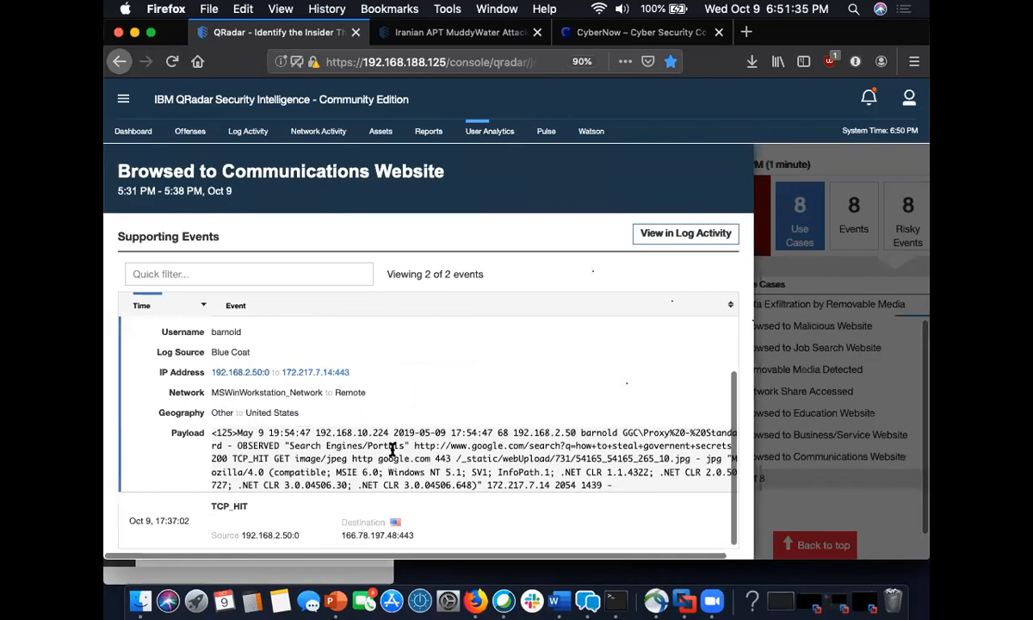
left_click_drag(404, 445, 289, 446)
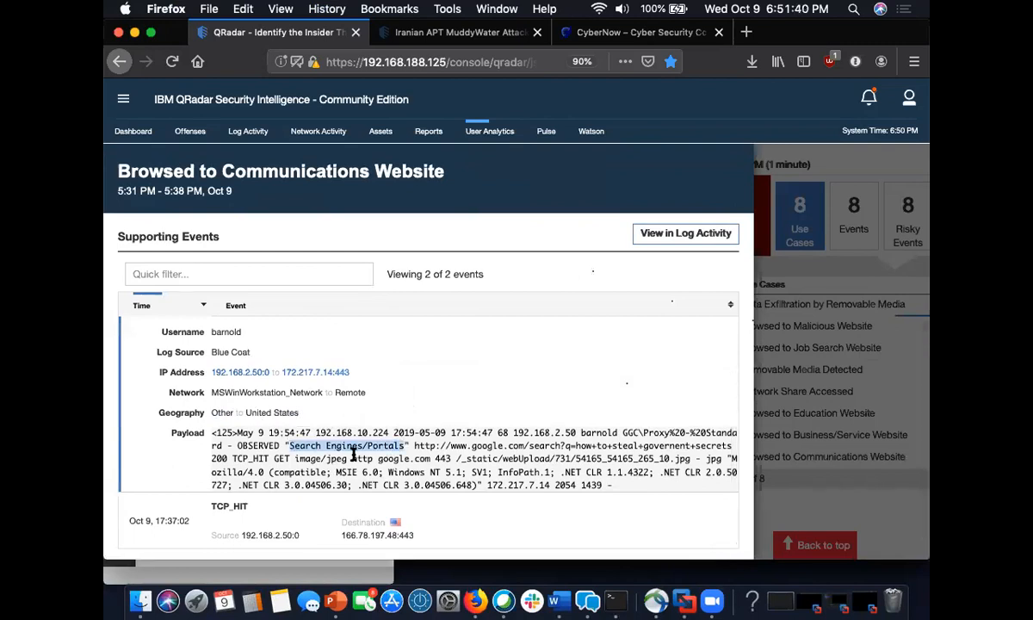
left_click_drag(414, 445, 731, 446)
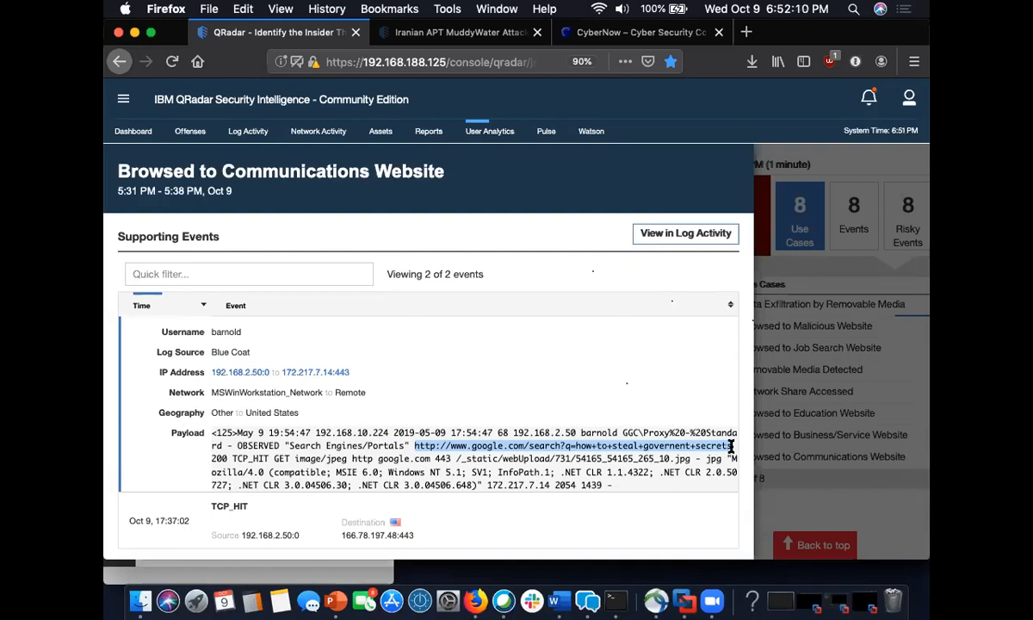
left_click(796, 492)
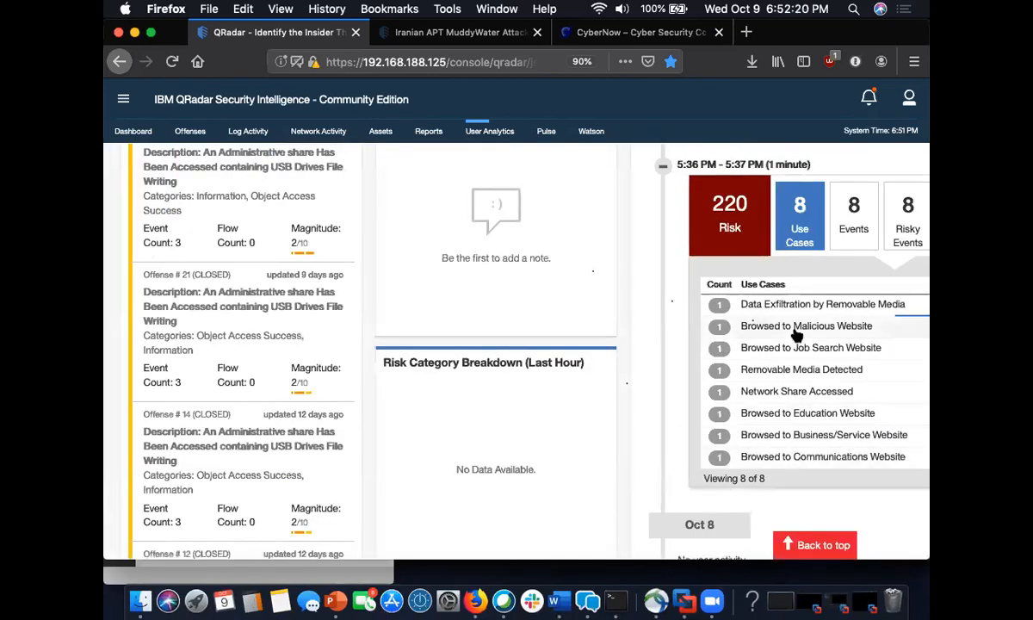
Step: Inspect the TCP_HIT event behind the Browsed to Education Website use case, highlight the URL in its payload, and close the details
left_click(801, 414)
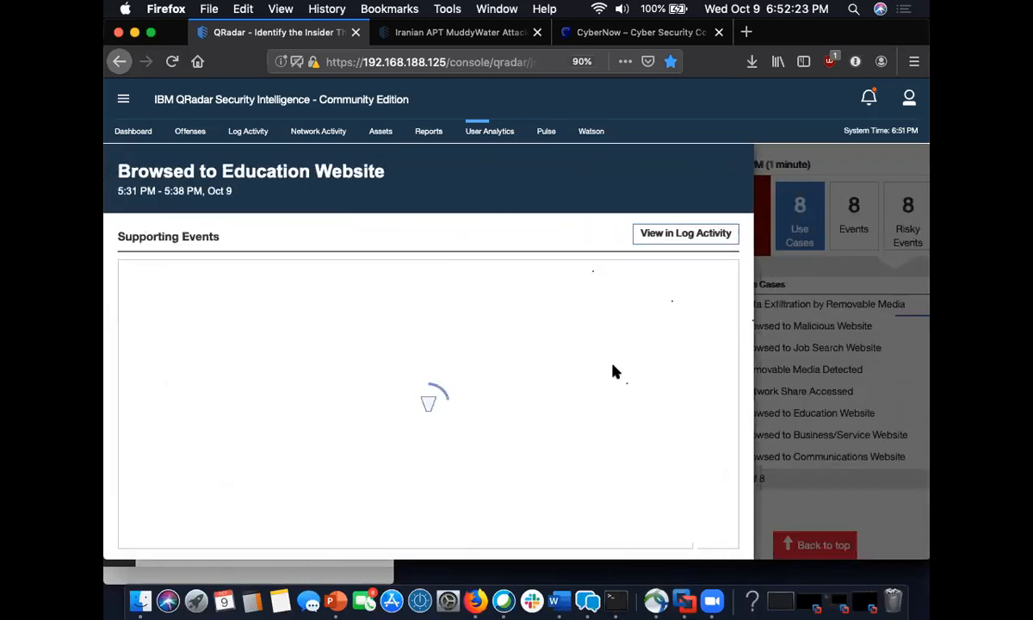
left_click(453, 371)
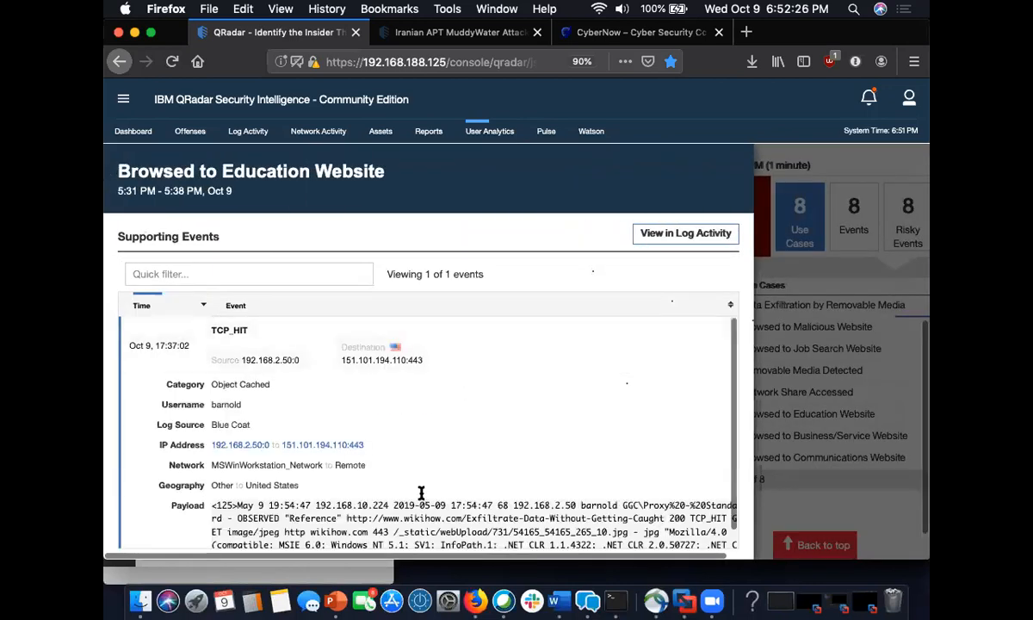
scroll(396, 467, "down", 1)
left_click_drag(345, 501, 663, 504)
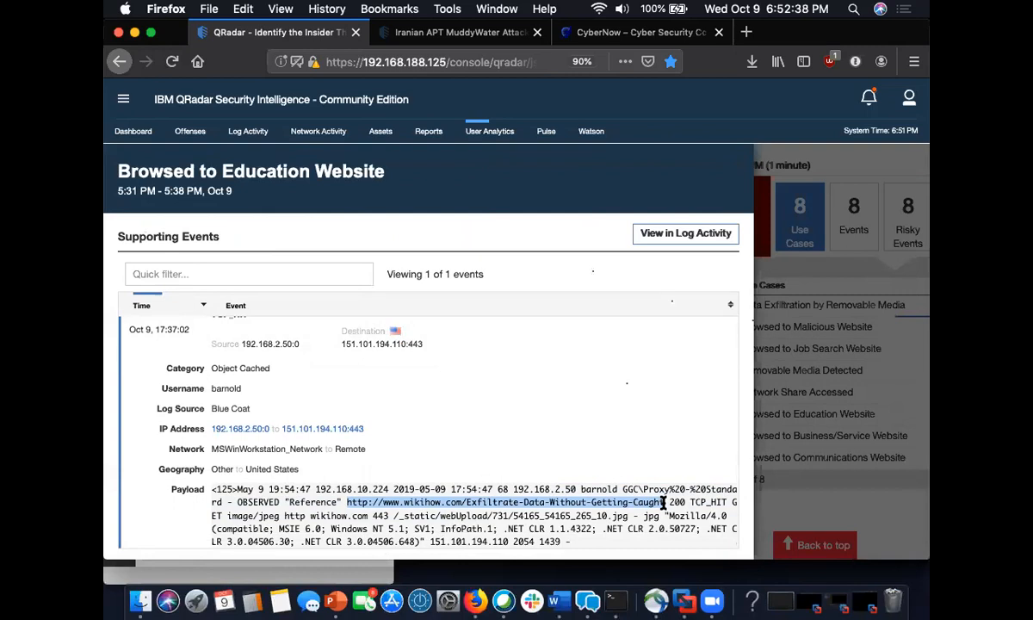
left_click(798, 514)
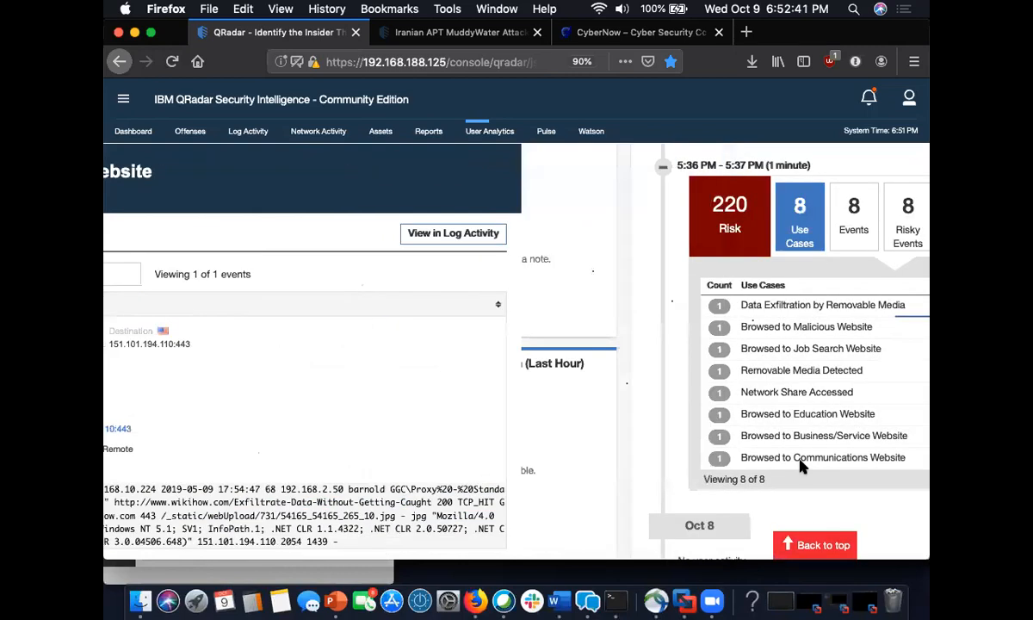
Step: Inspect the TCP_HIT event behind the Browsed to Malicious Website use case, highlight the URL in its payload, and close the details
left_click(789, 334)
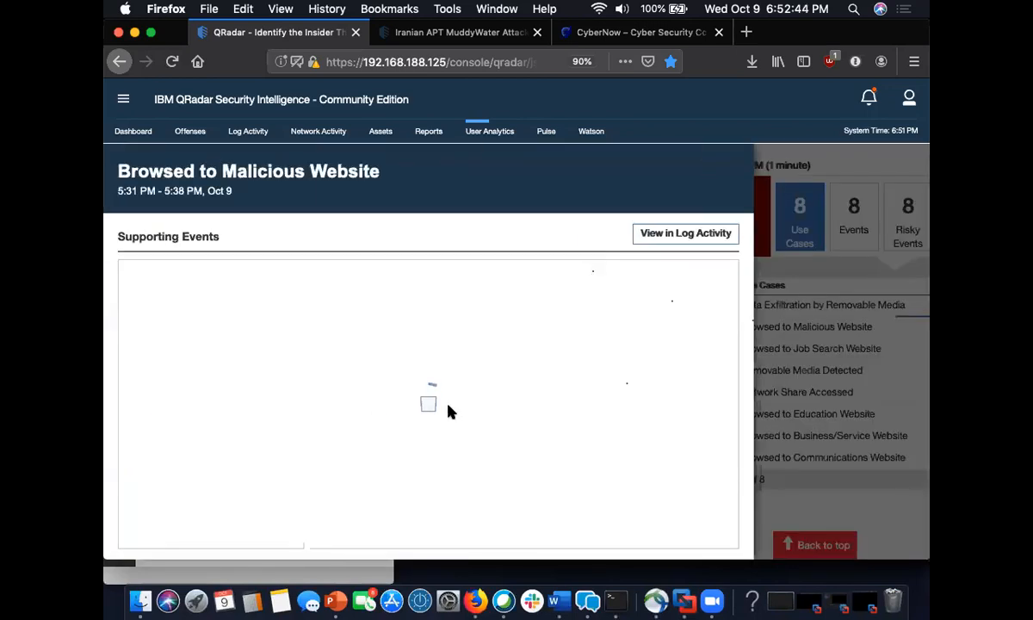
left_click(404, 364)
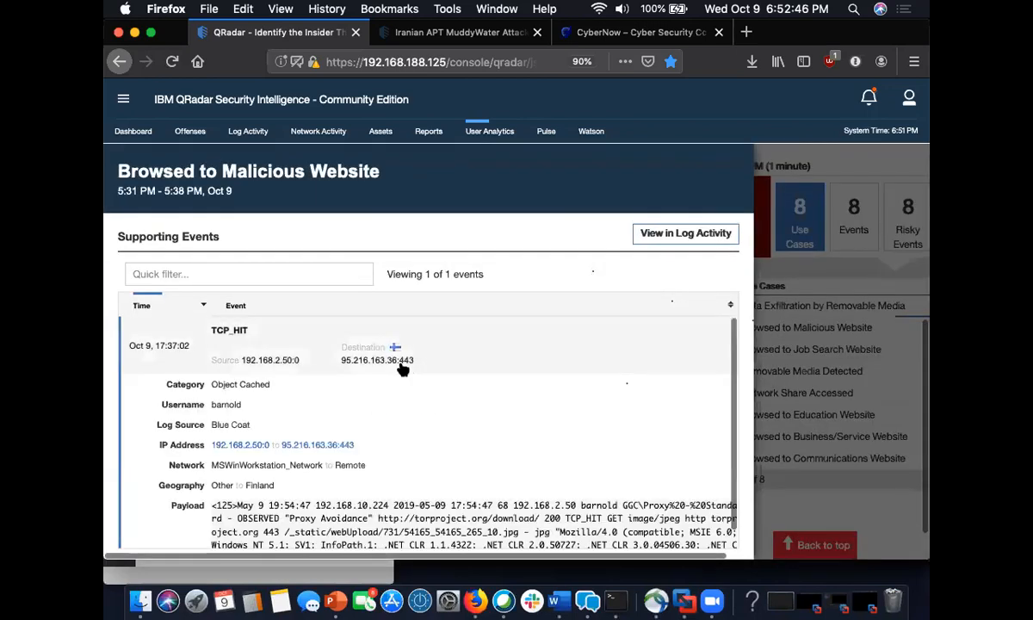
scroll(379, 517, "down", 2)
left_click_drag(377, 503, 545, 500)
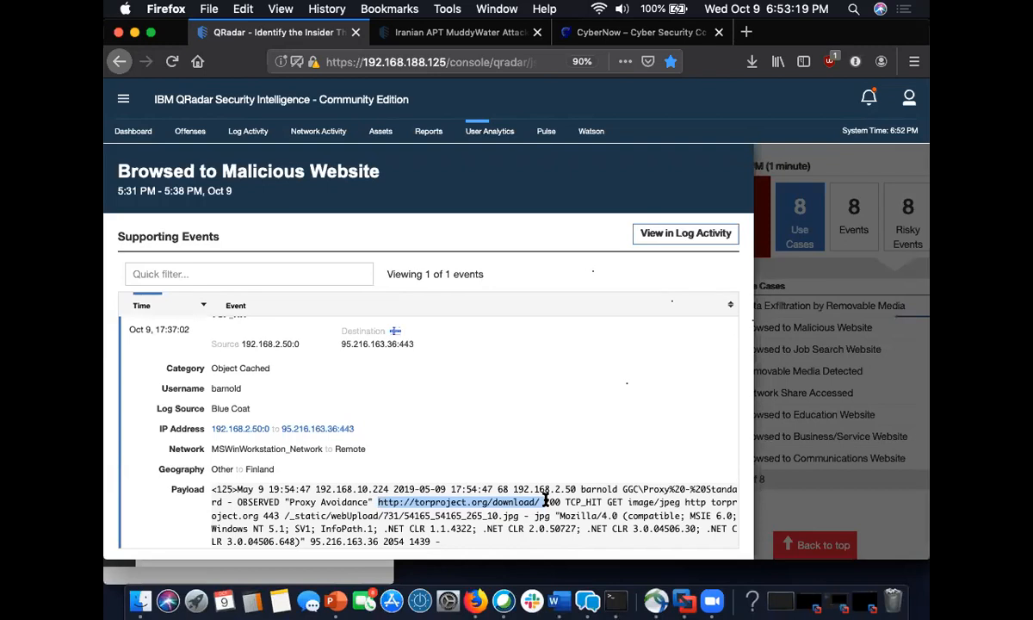
left_click(839, 491)
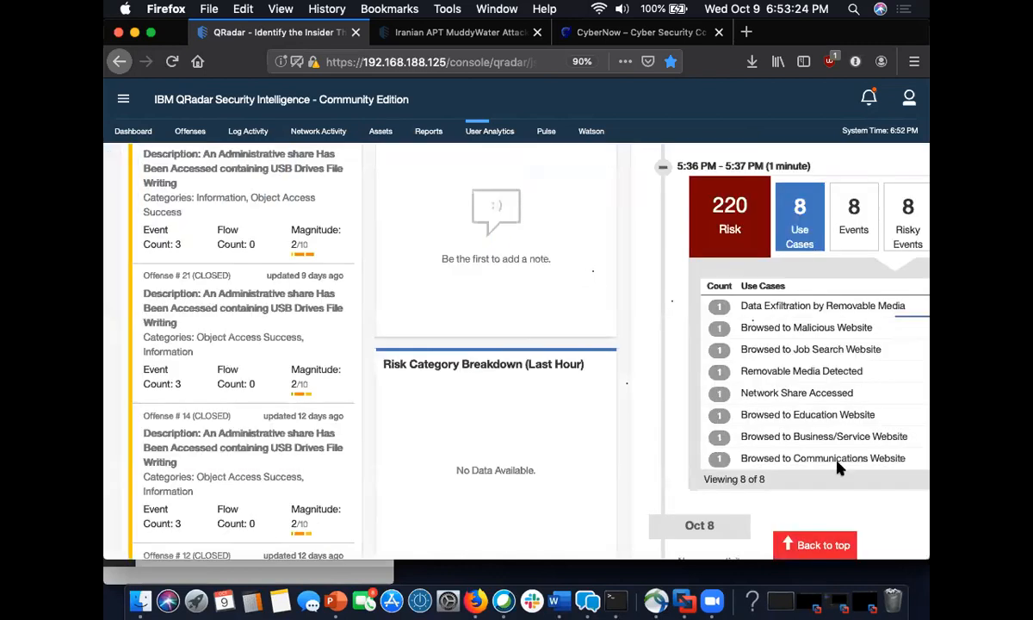
Step: Review the network share event behind the Network Share Accessed use case, highlight the share name in its payload, and close the details
left_click(844, 399)
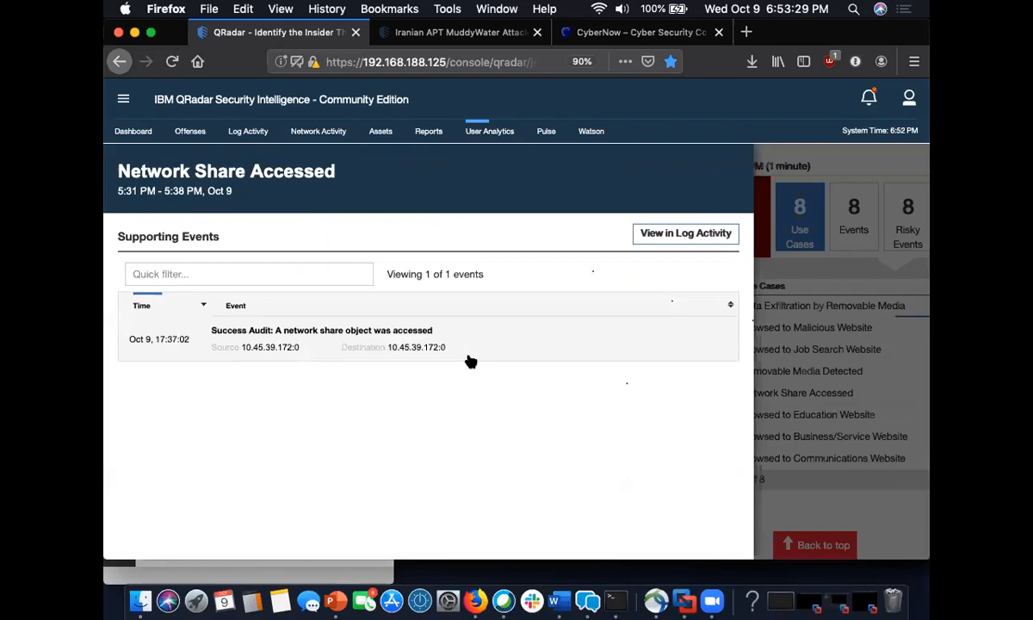
left_click(417, 350)
scroll(428, 472, "down", 1)
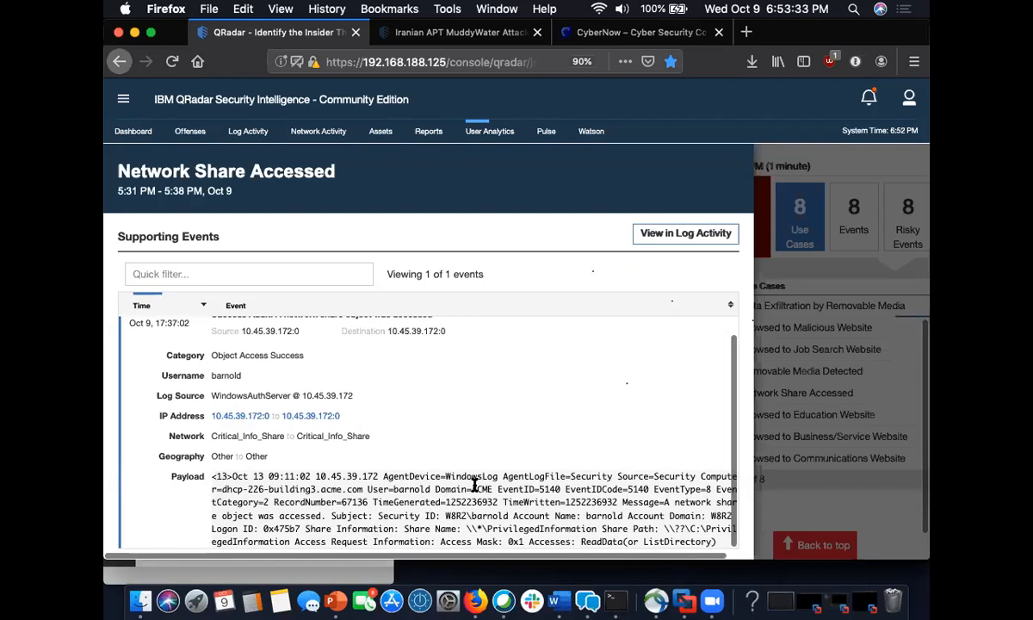
left_click_drag(468, 529, 594, 528)
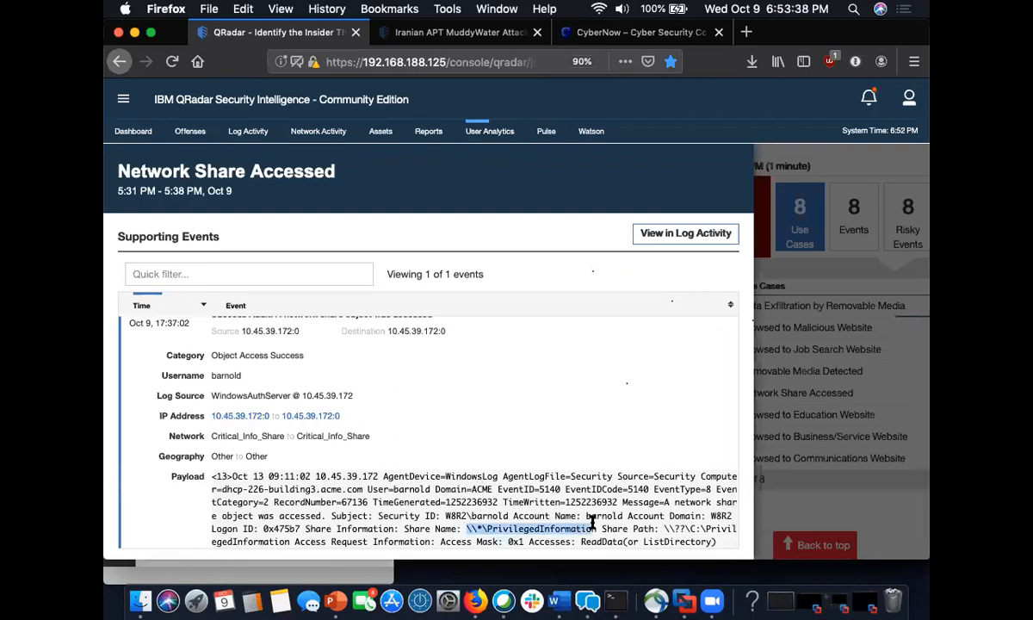
left_click(817, 492)
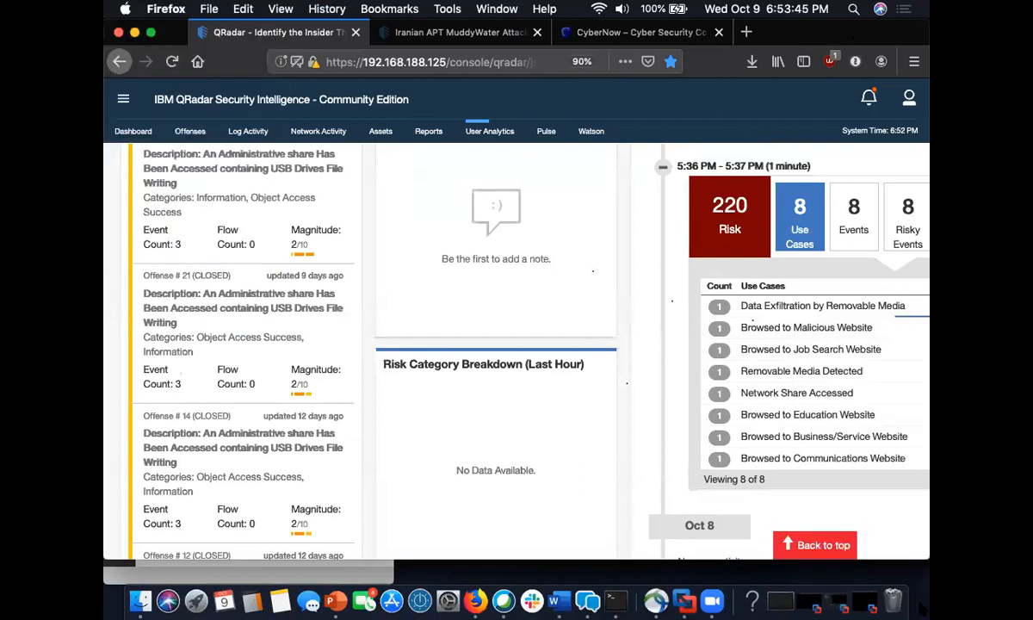
Step: Review the USB Drives File Writing event under Data Exfiltration by Removable Media, highlight the file paths in its payload, and close the details
left_click(809, 311)
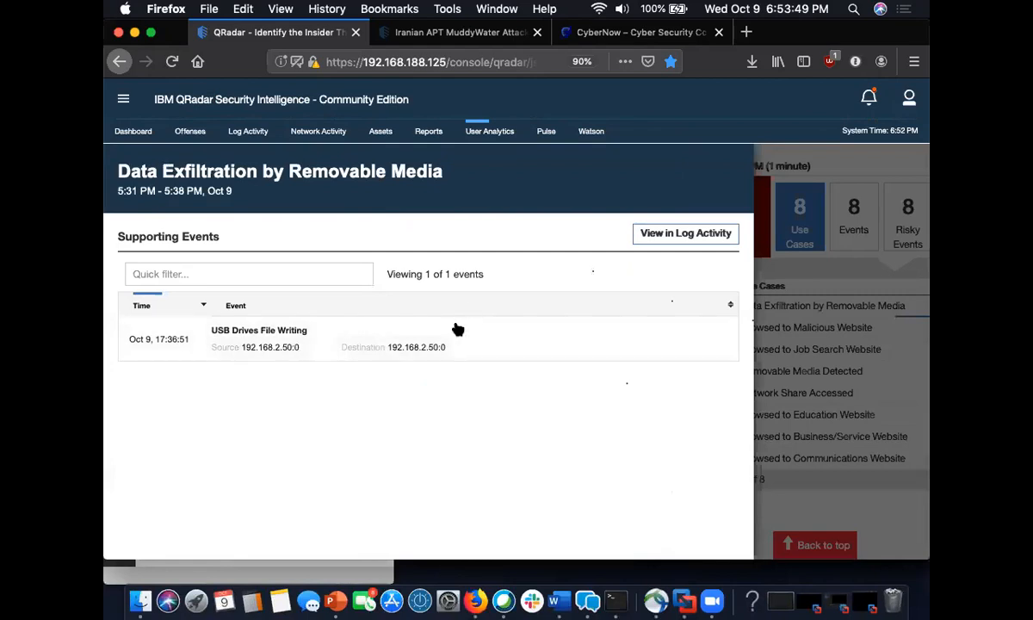
left_click(457, 328)
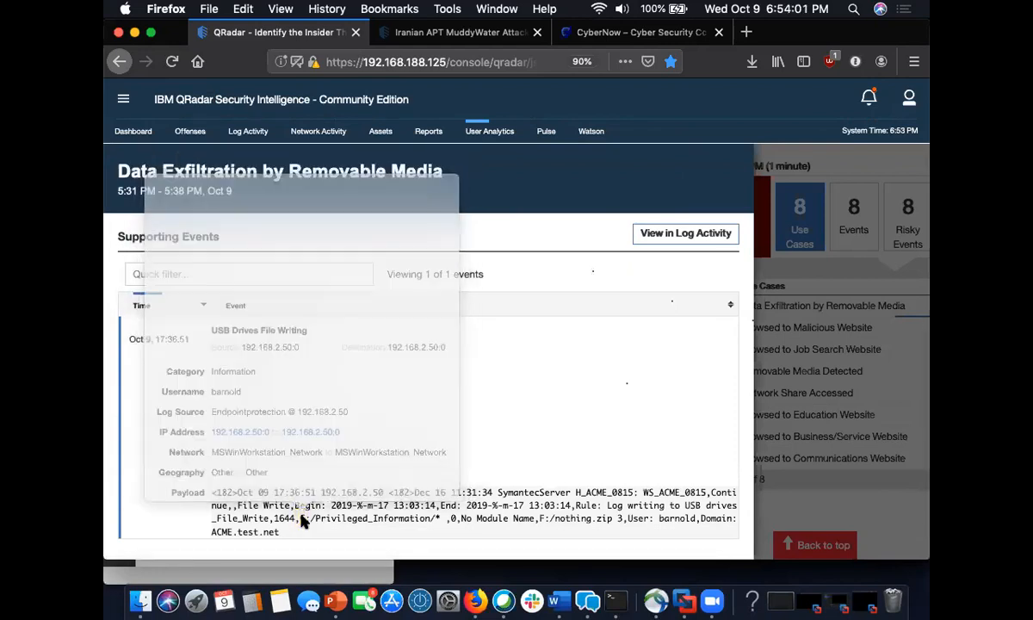
left_click_drag(296, 518, 612, 520)
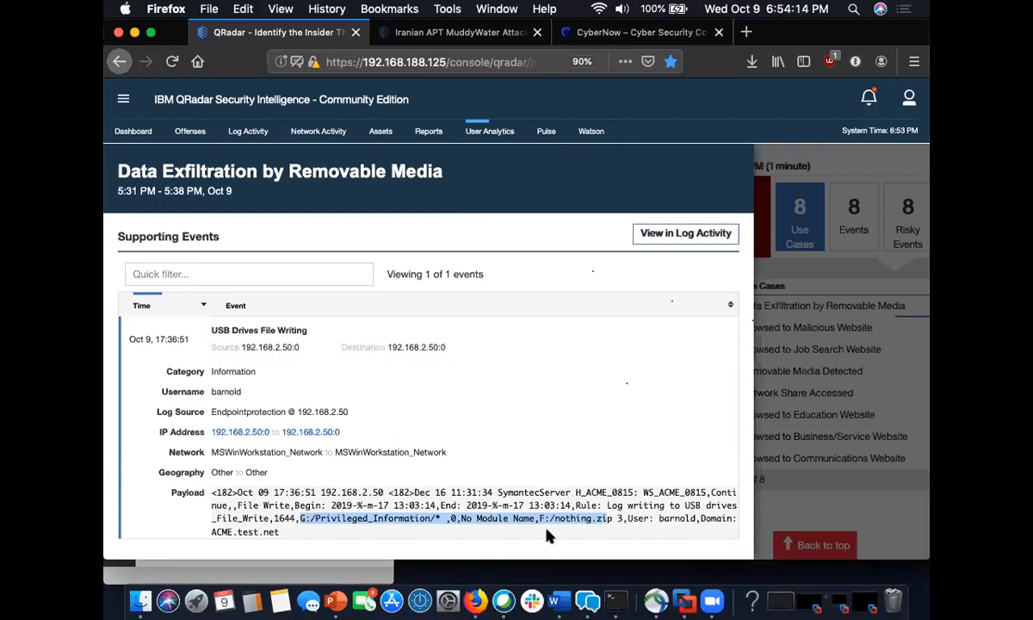
left_click(805, 509)
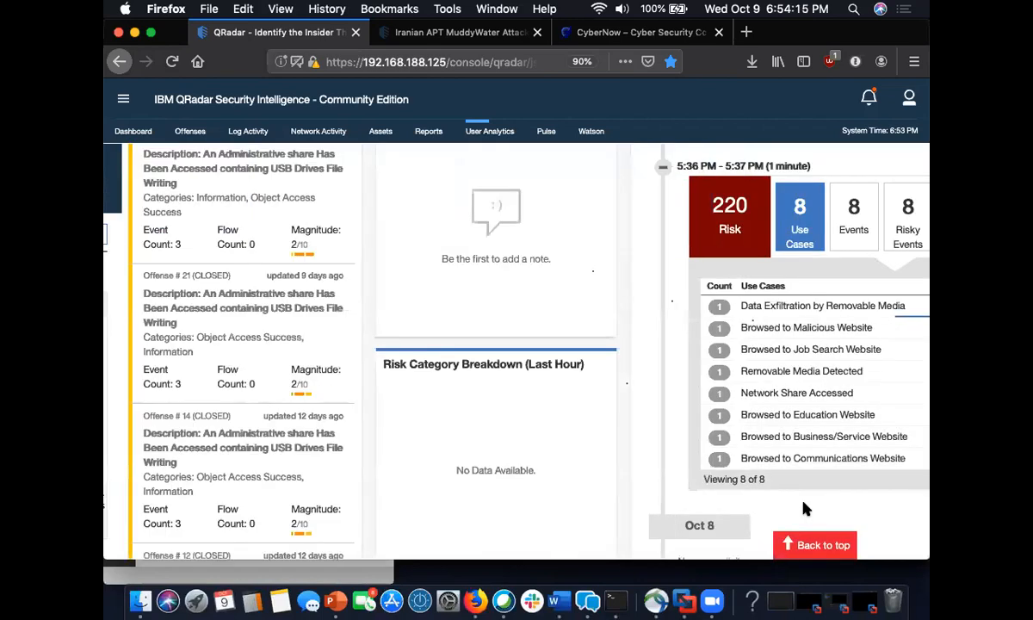
Step: Flag the high-risk user as under active investigation on the User Details page
scroll(787, 461, "up", 3)
scroll(785, 463, "up", 3)
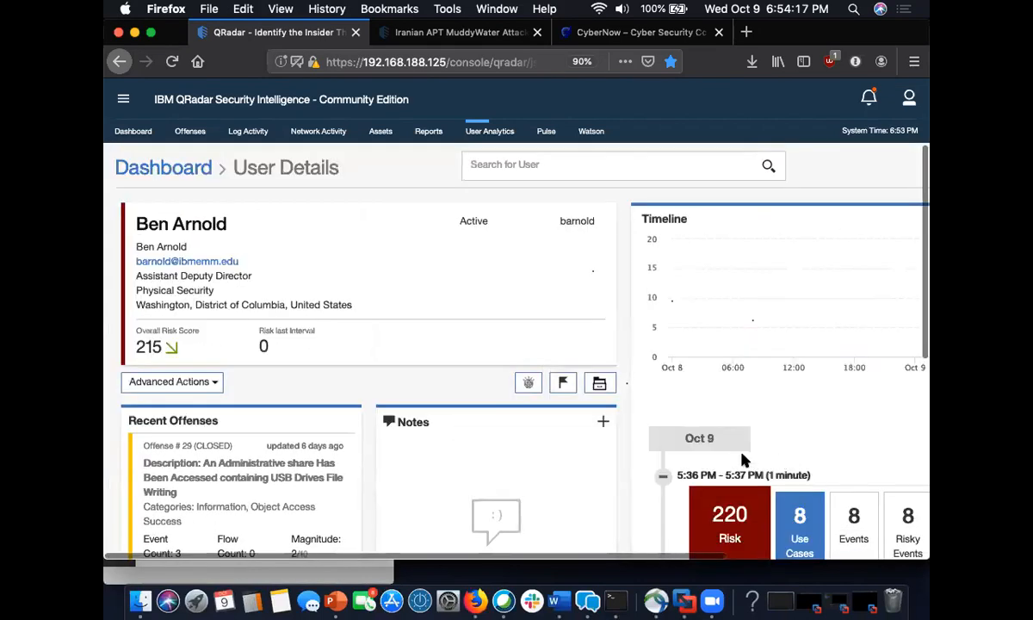
left_click(567, 384)
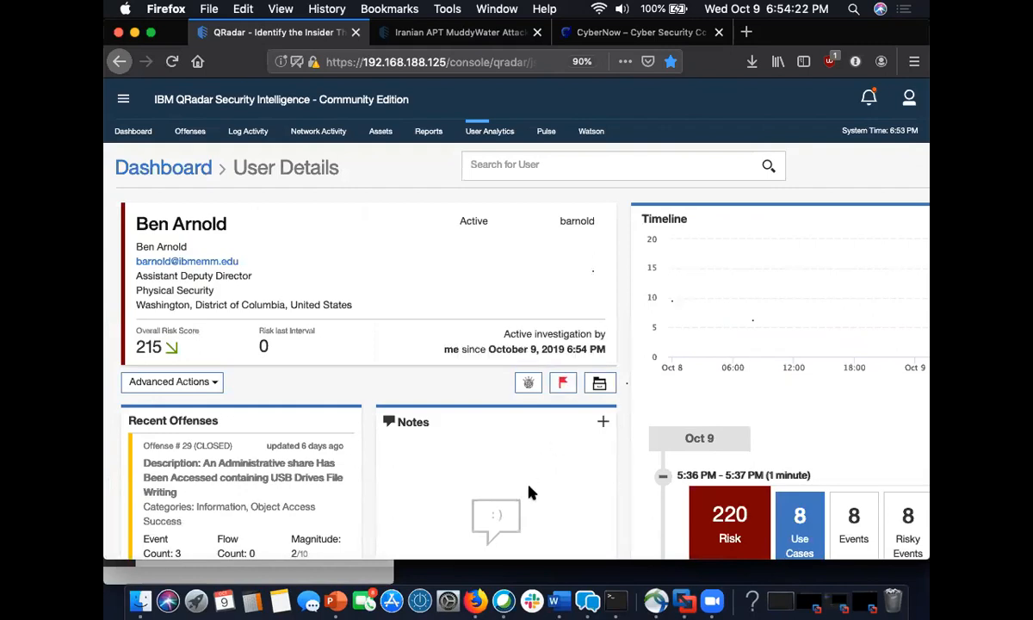
Step: Publish the note "Contacting law enforcement" on the user's details page
scroll(527, 492, "down", 2)
scroll(500, 470, "down", 1)
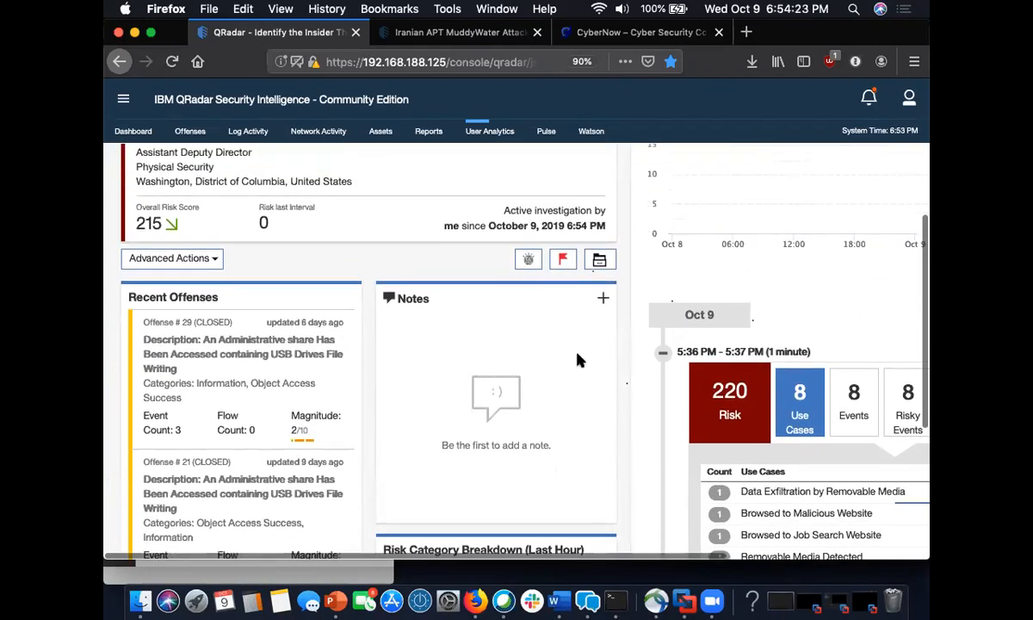
left_click(603, 299)
left_click(487, 258)
type("s")
key("BackSpace")
type("Contacting law")
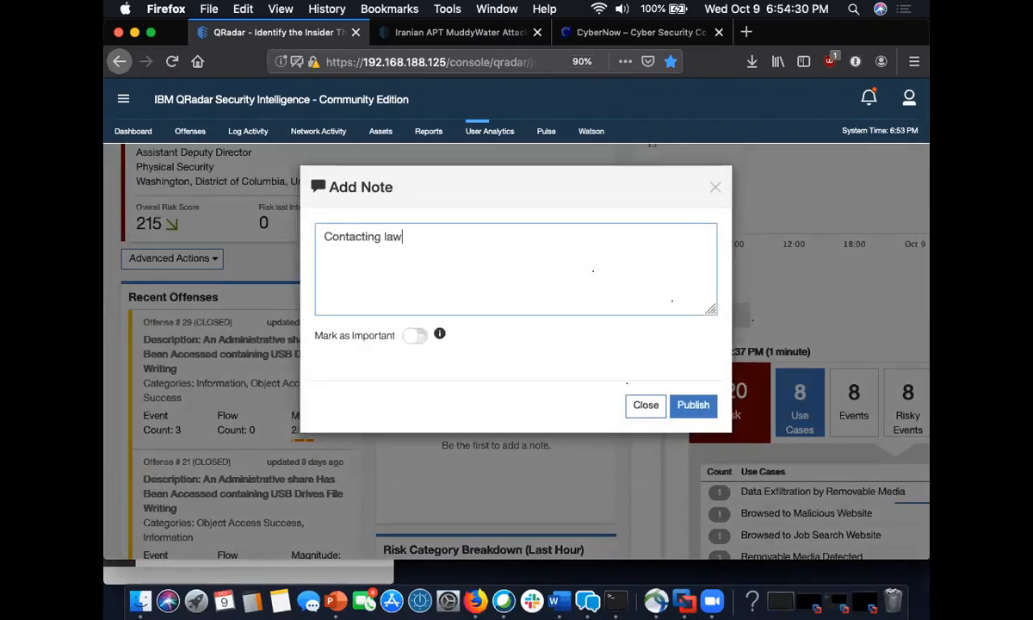
type(" enforcement")
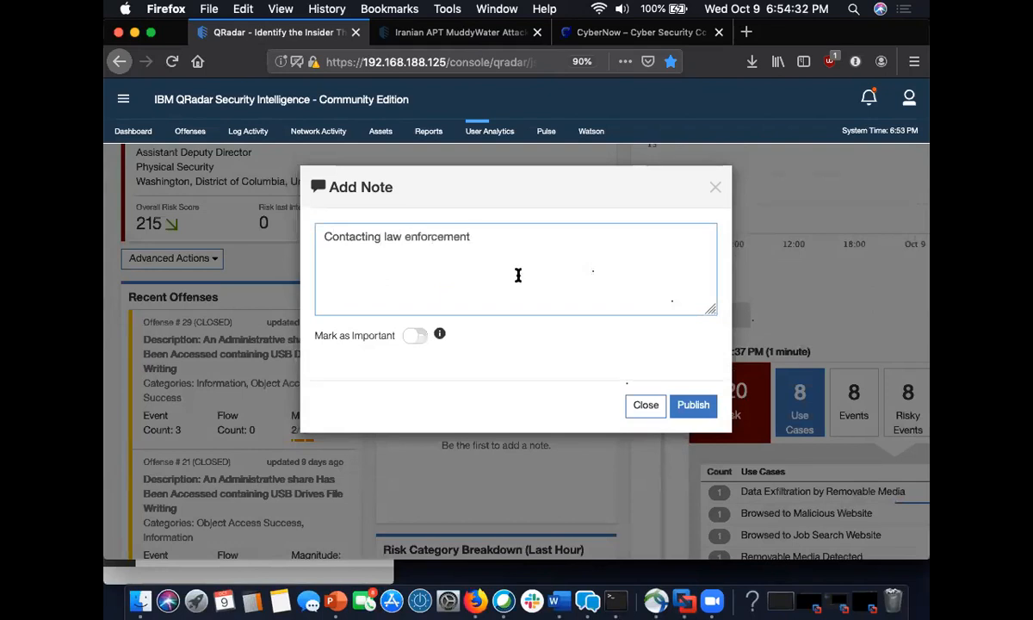
left_click(693, 406)
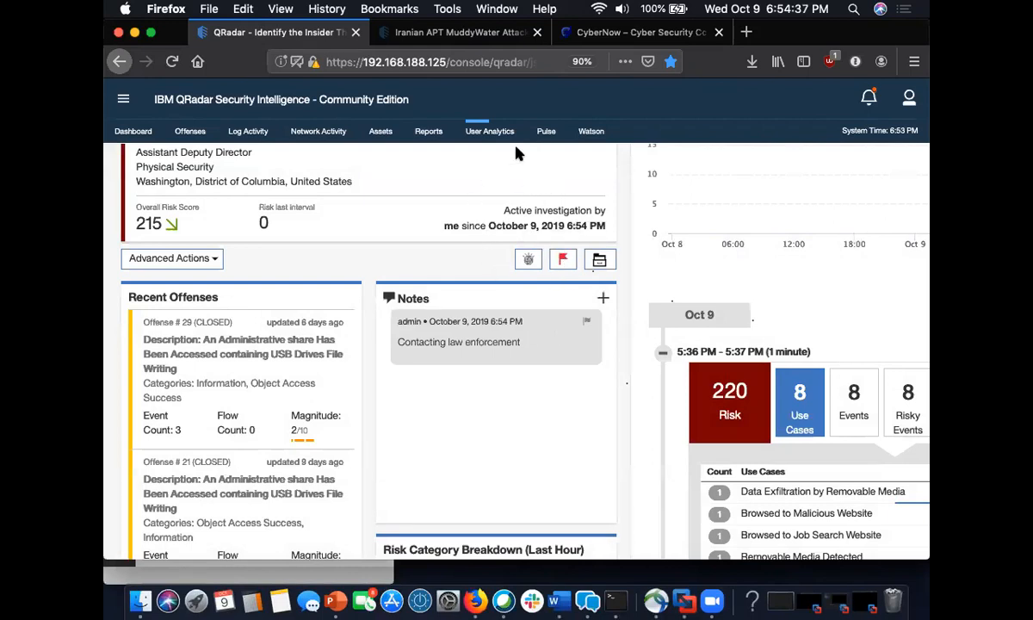
Step: View the watchlist options available for the user and dismiss them without choosing one
scroll(496, 274, "down", 1)
scroll(495, 274, "up", 4)
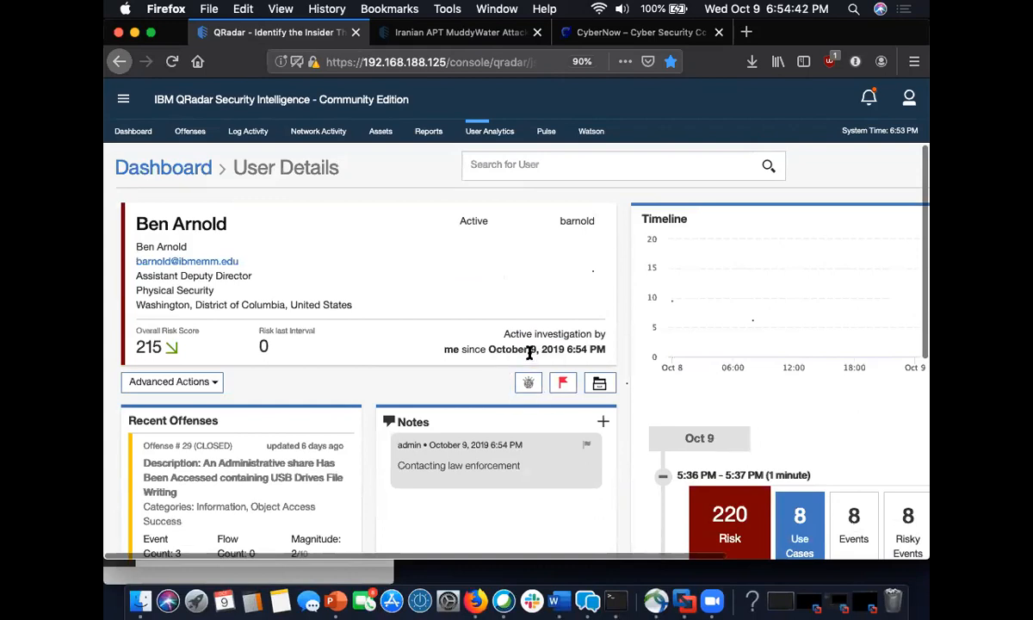
left_click(600, 383)
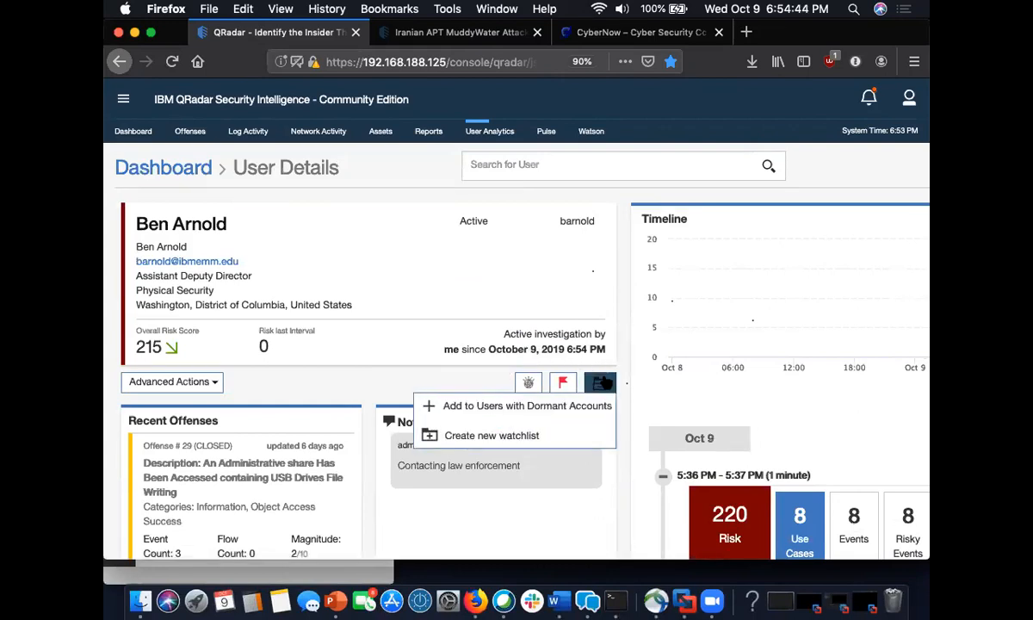
left_click(601, 383)
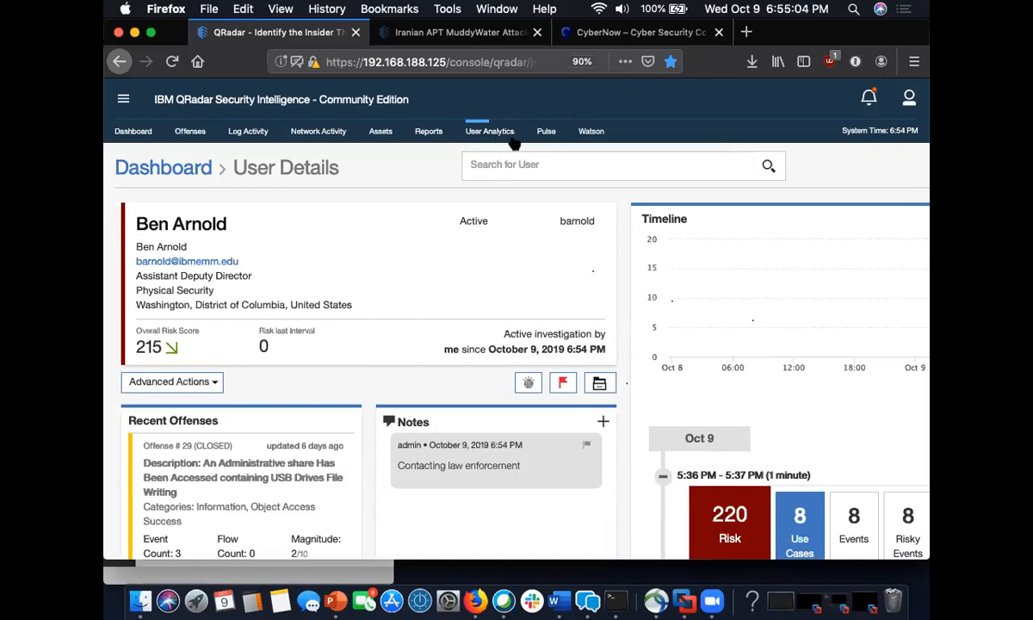
Step: Open the offense for an observed file hash associated with a malware threat containing Mail.SMTP
left_click(186, 129)
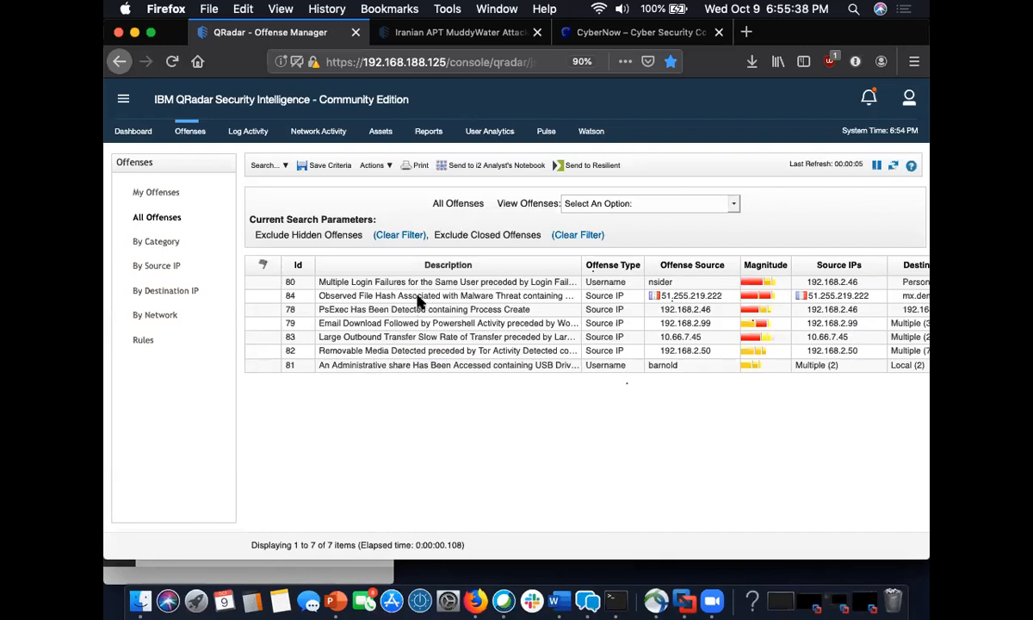
left_click(389, 294)
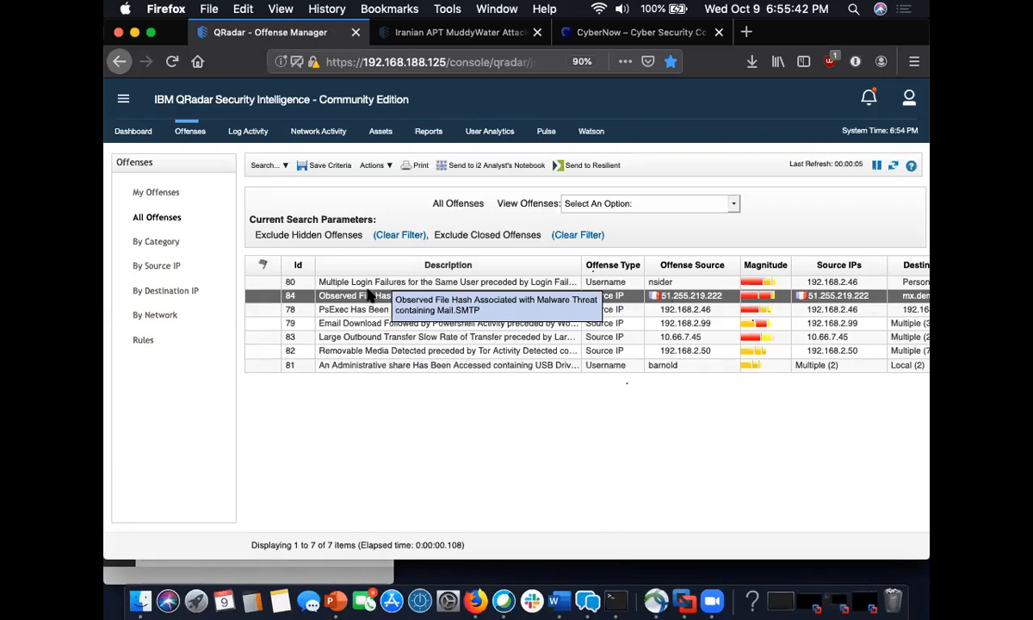
double_click(364, 297)
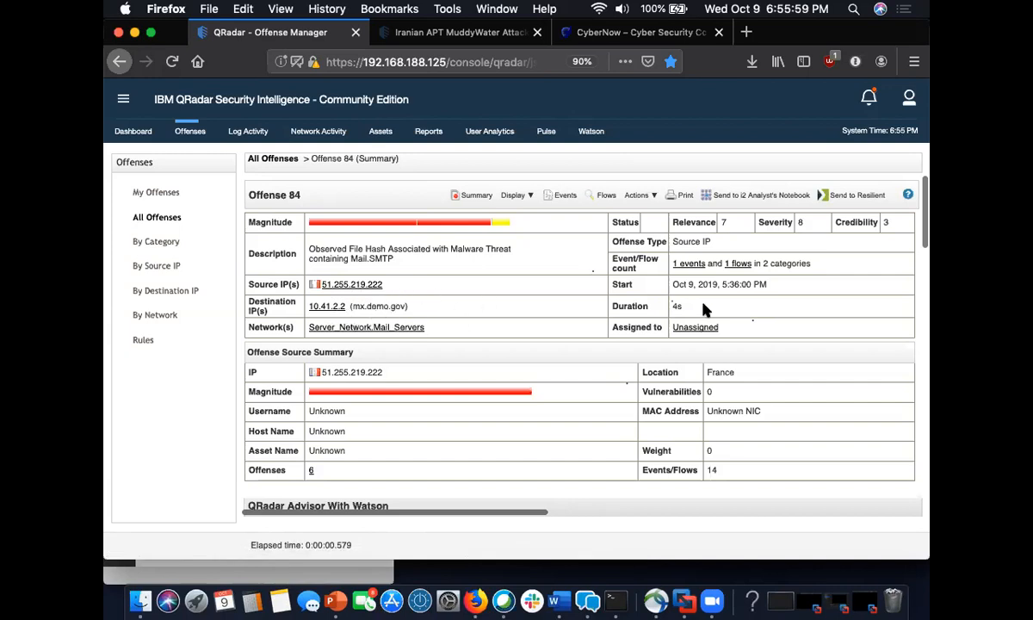
Step: View the details of the Mail.SMTP flow linked to offense 84, down to its recipient, file and originating user fields
left_click(727, 264)
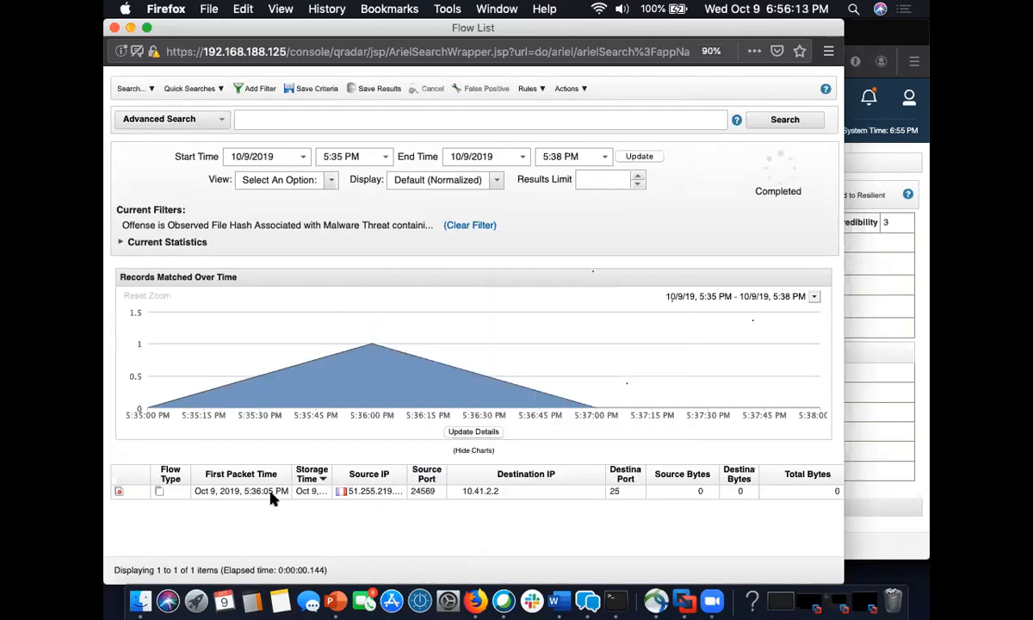
double_click(268, 492)
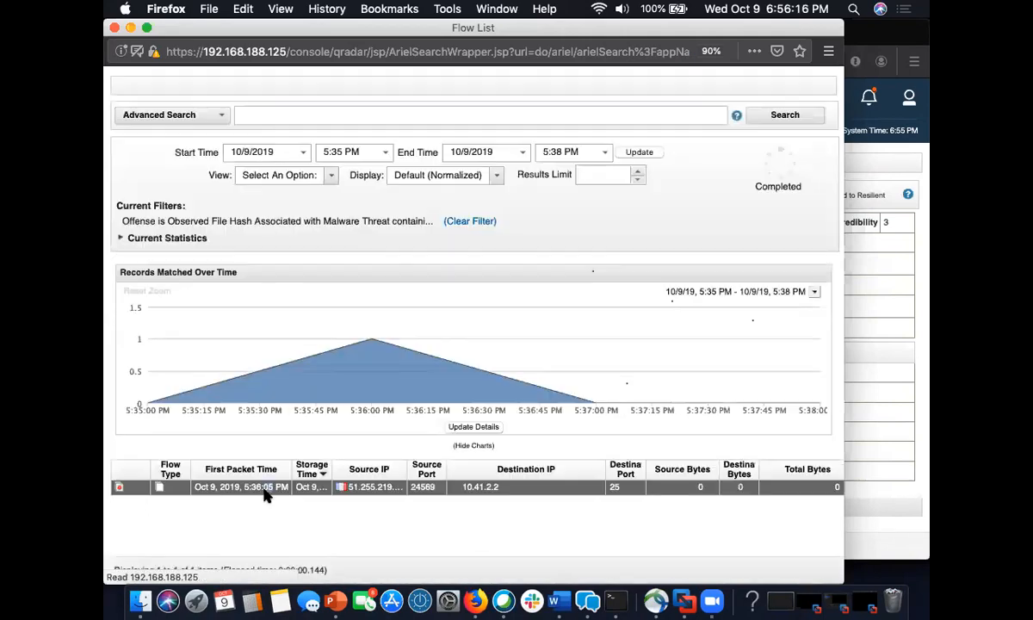
scroll(266, 496, "down", 5)
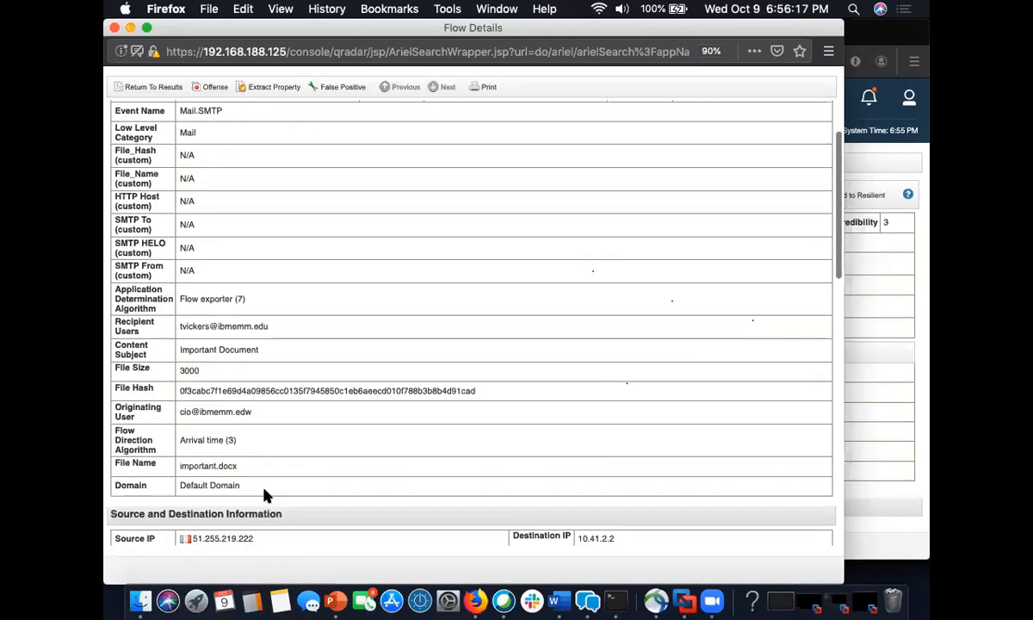
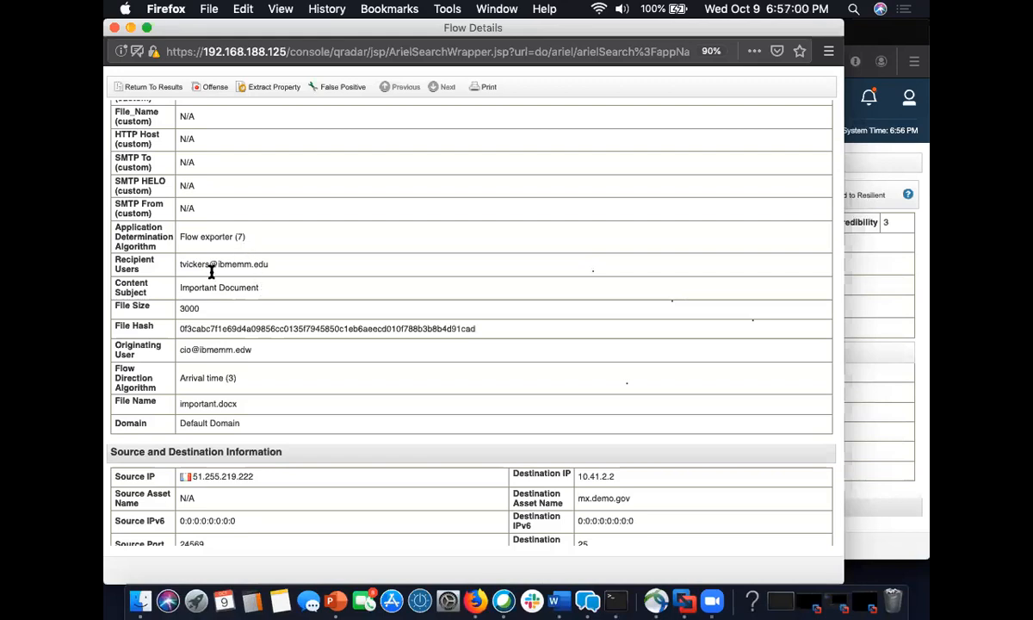
Step: Highlight the flow's recipient user, originating user and content subject in turn, and close the flow details
left_click_drag(269, 266, 178, 265)
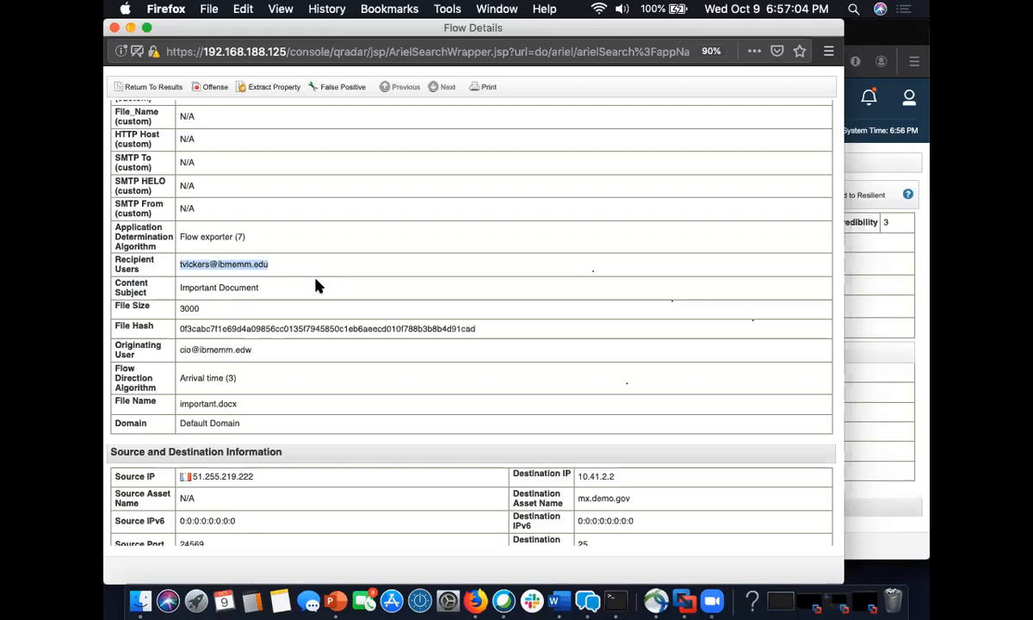
left_click(311, 274)
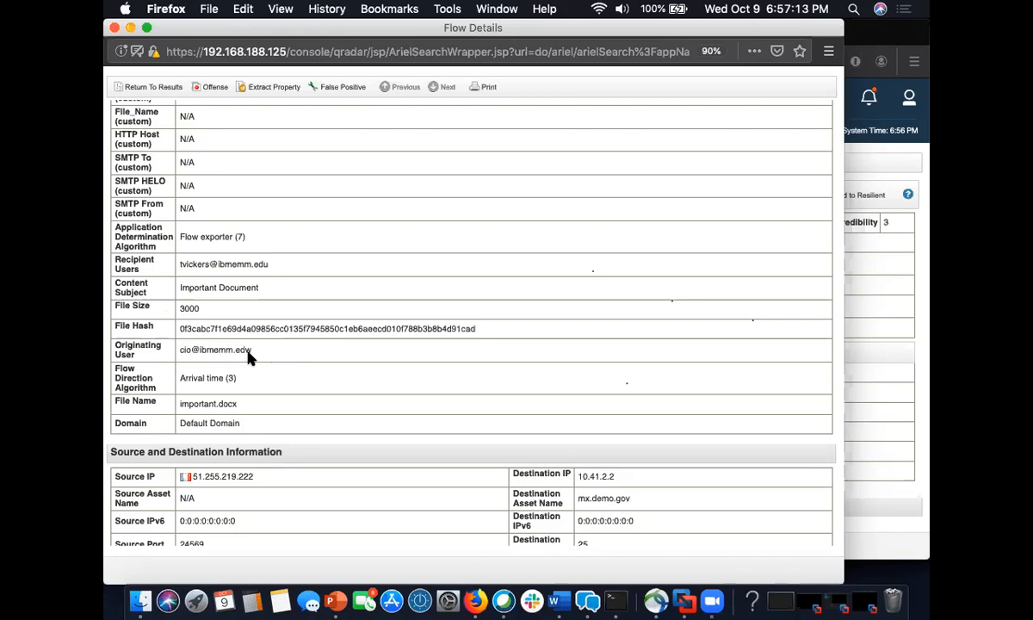
left_click_drag(240, 355, 175, 356)
left_click(250, 355)
left_click_drag(259, 287, 179, 284)
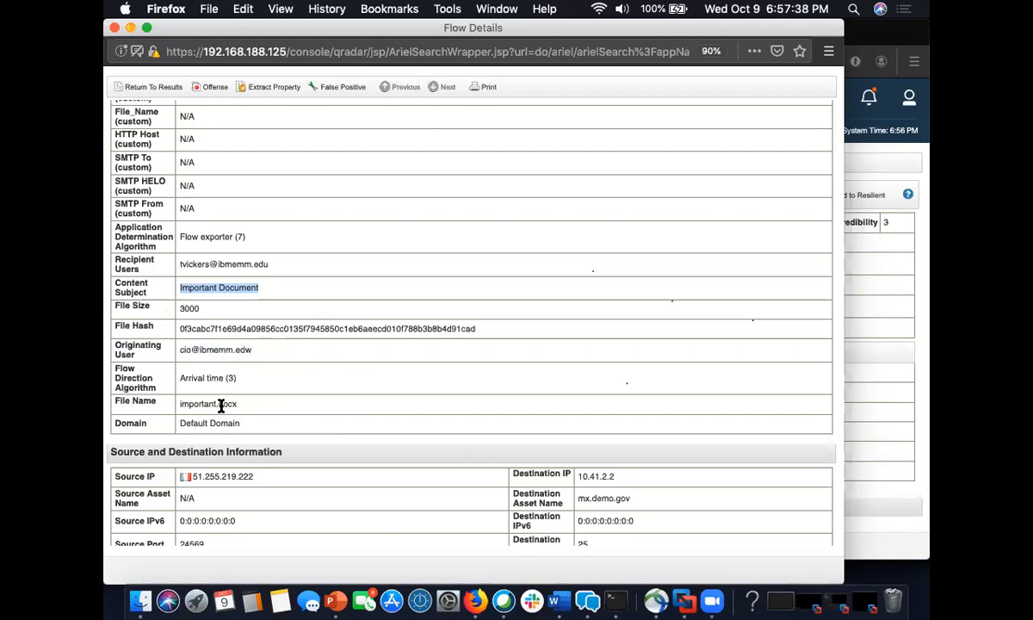
left_click(112, 28)
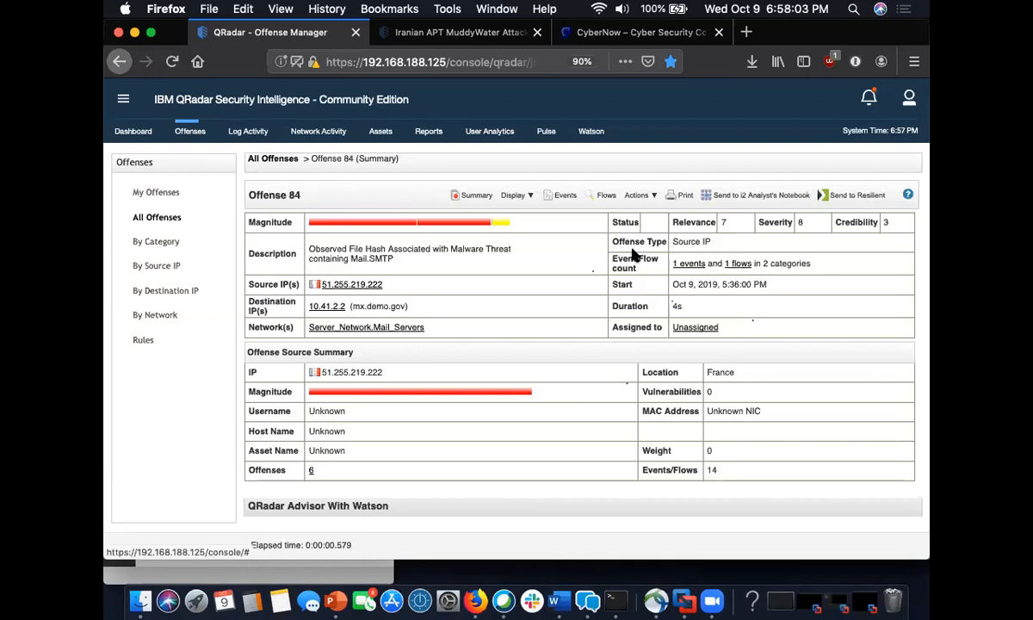
Step: Reopen the details of offense 84's flow, highlight its file hash, and close the window
left_click(688, 264)
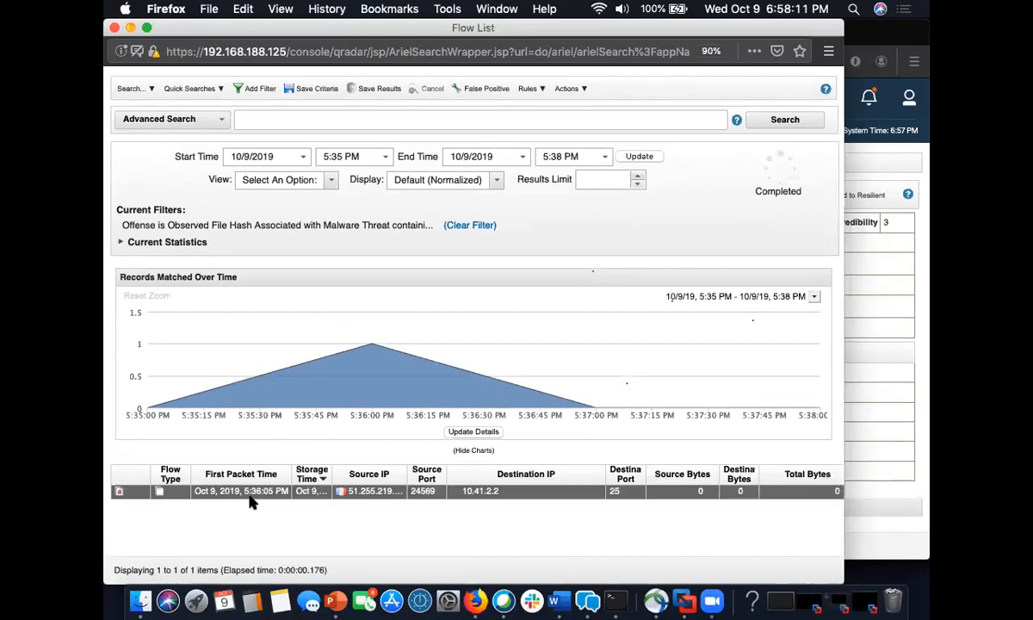
double_click(250, 496)
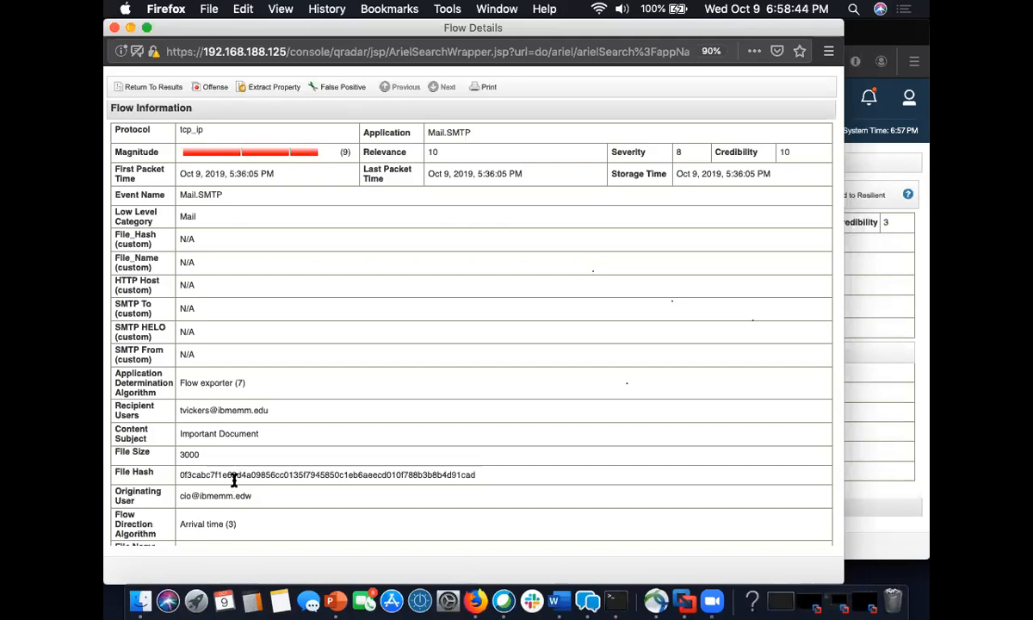
double_click(233, 475)
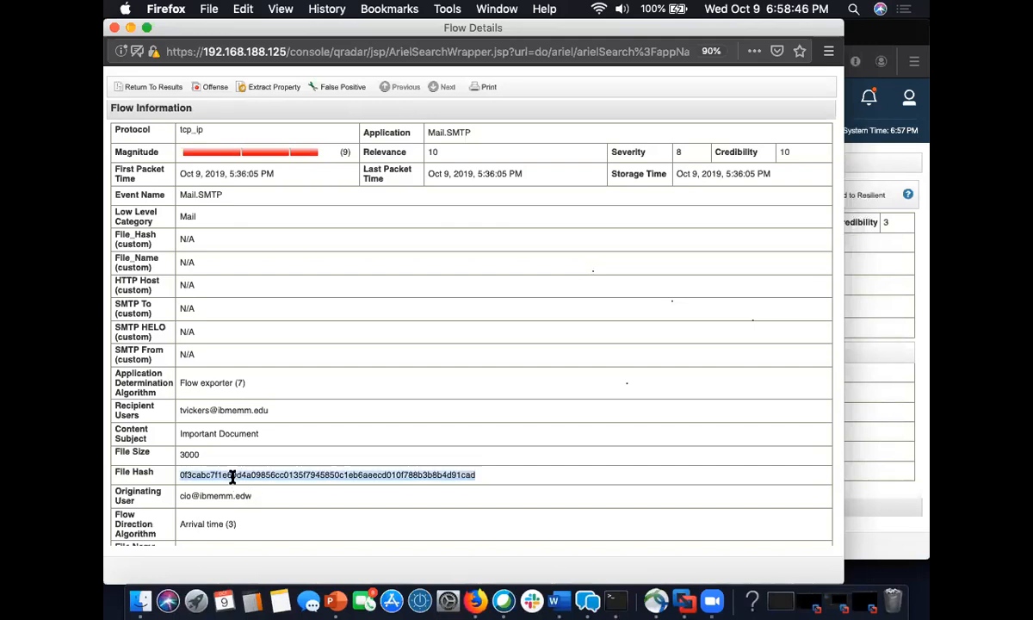
left_click(301, 517)
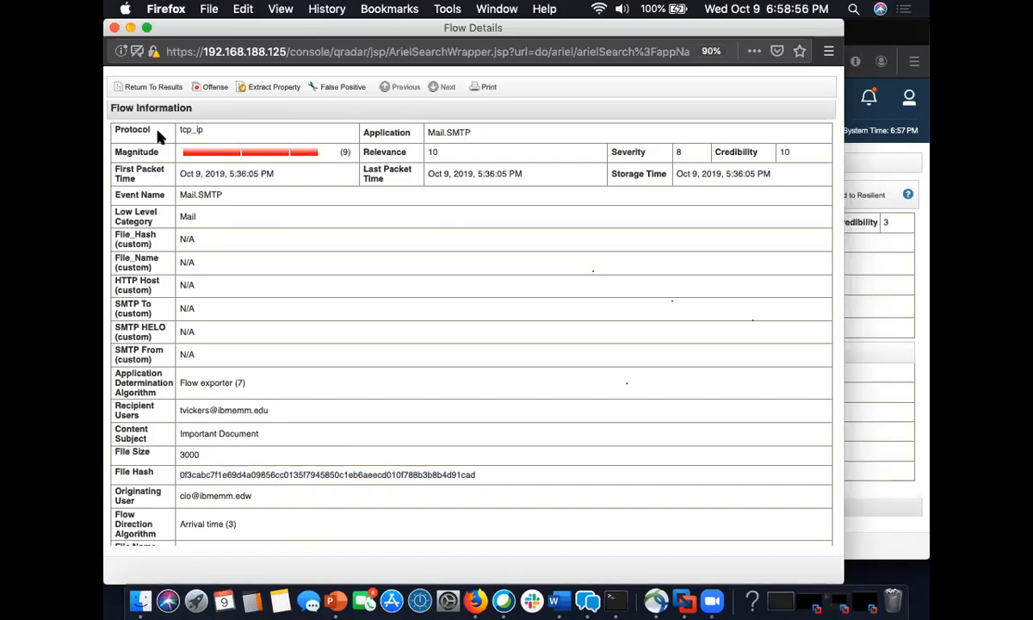
left_click(115, 28)
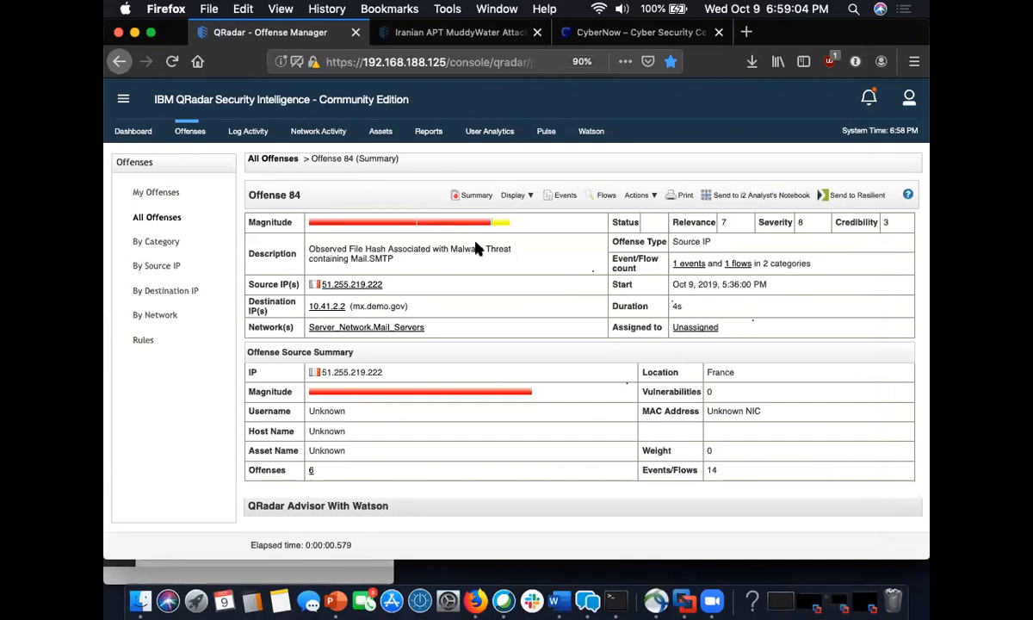
Step: Open the Email Download Followed by Powershell Activity offense and start a QRadar Advisor With Watson investigation on it
left_click(197, 134)
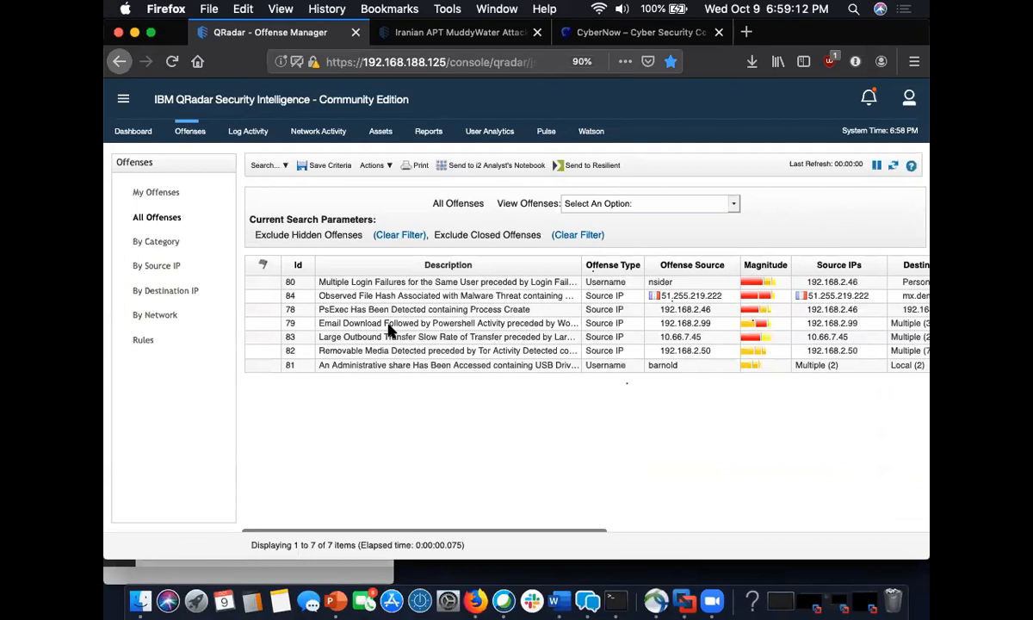
double_click(388, 324)
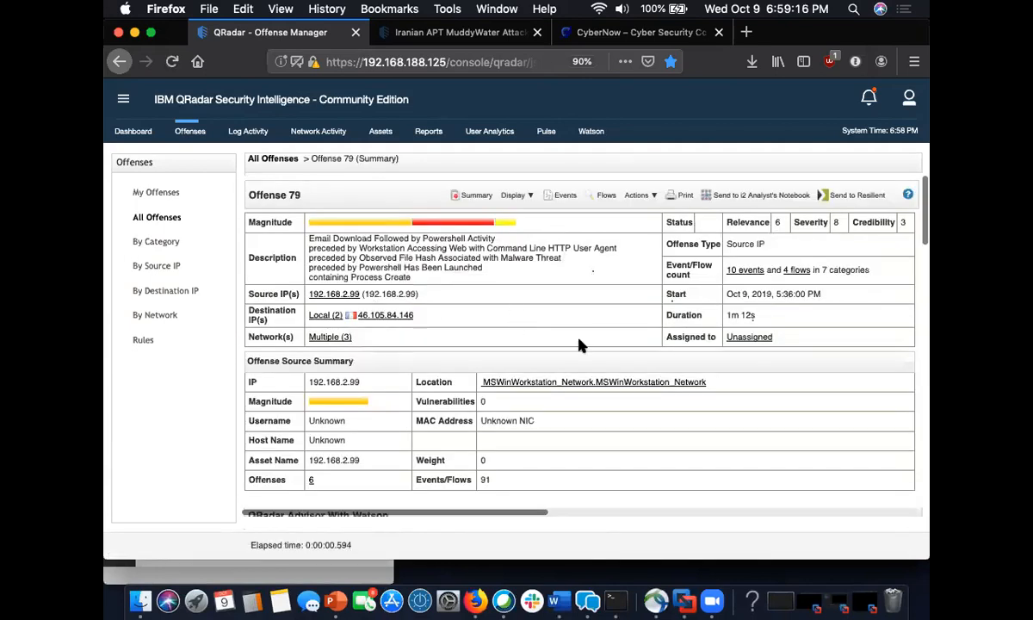
scroll(584, 349, "down", 2)
scroll(582, 364, "down", 4)
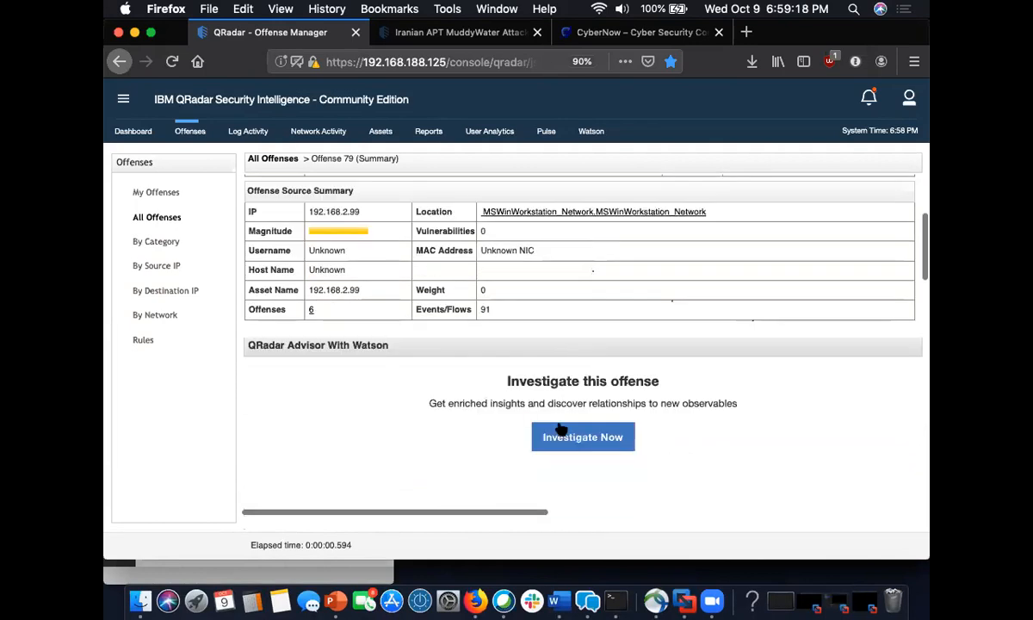
left_click(556, 449)
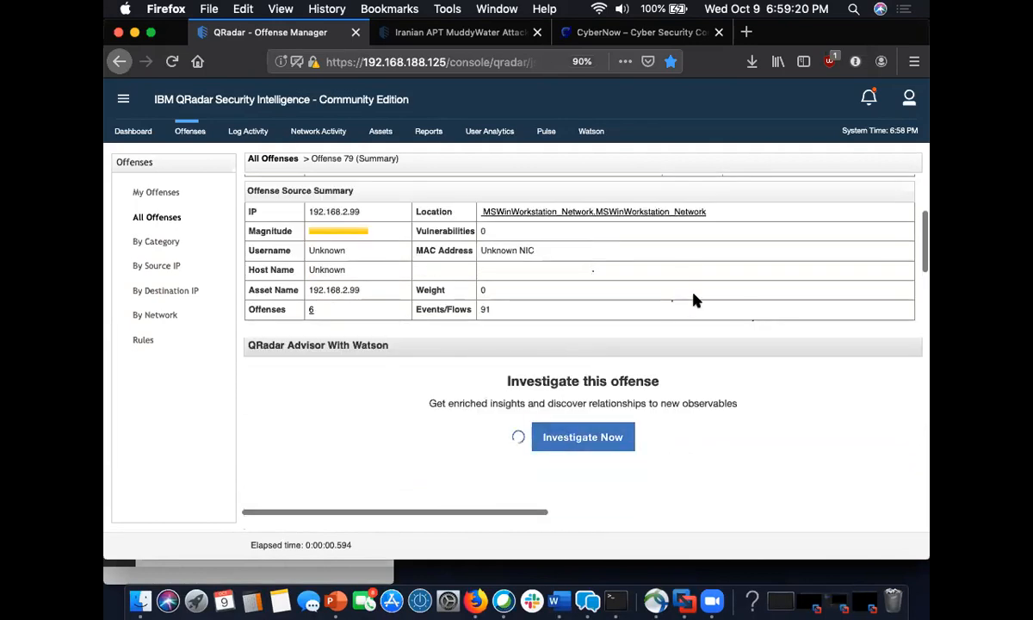
Step: List the flows of offense 79, check the details of the first flow to 46.105.84.146, and return to the results
scroll(695, 300, "up", 6)
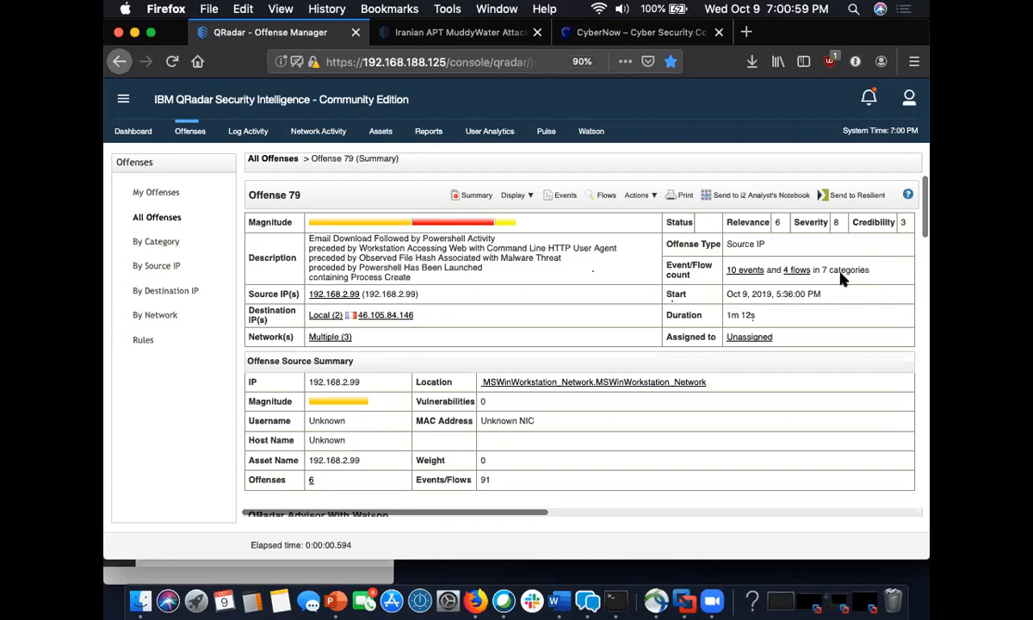
left_click(799, 273)
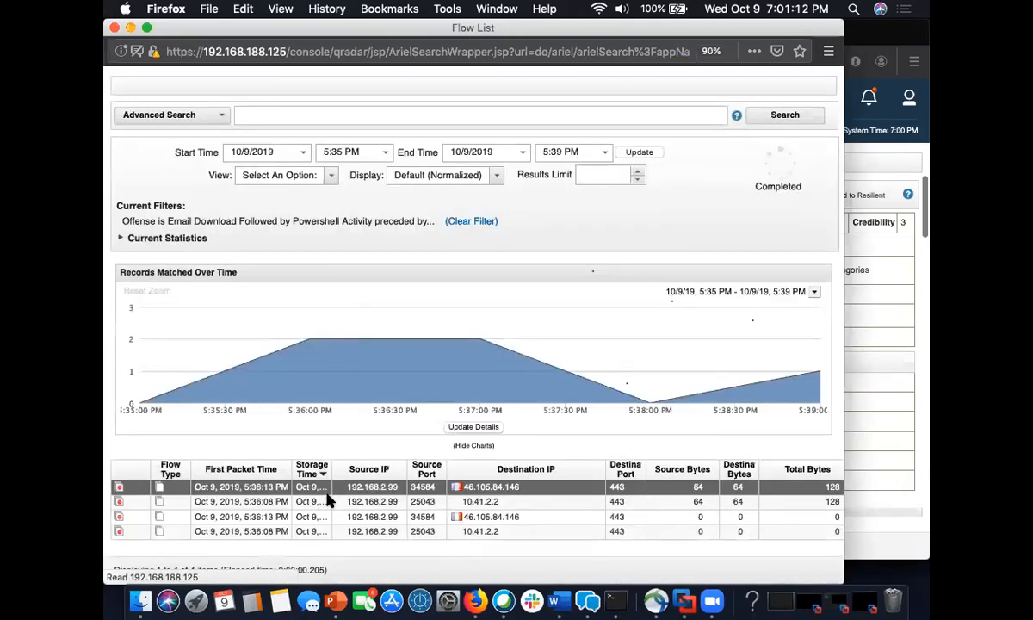
scroll(327, 500, "down", 5)
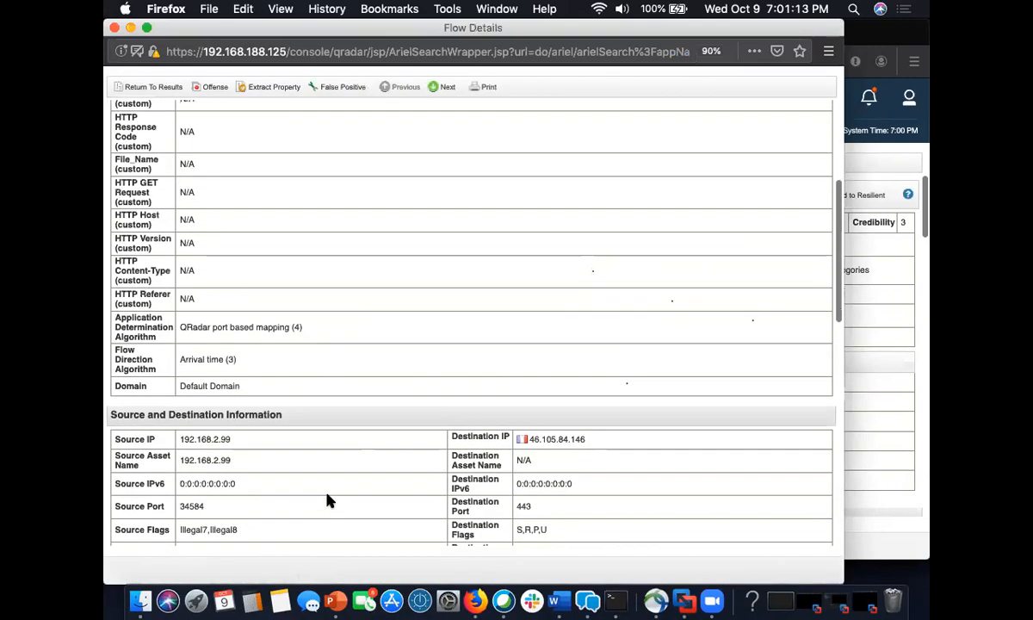
scroll(327, 500, "up", 5)
left_click(129, 87)
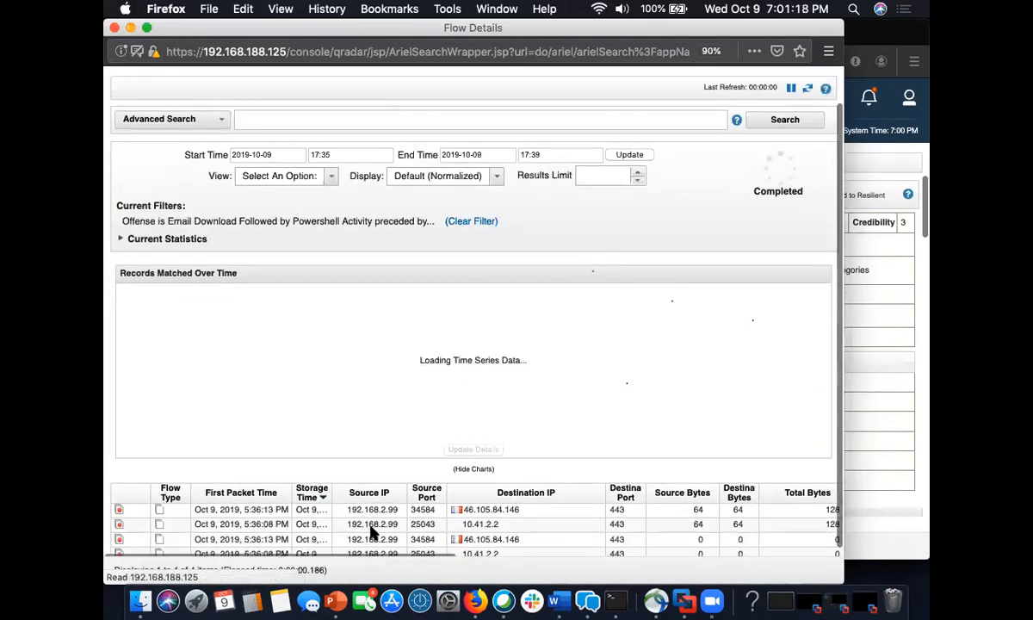
Step: Check the details of the second flow, from 192.168.2.99 to 10.41.2.2, and return to the flow list
double_click(364, 508)
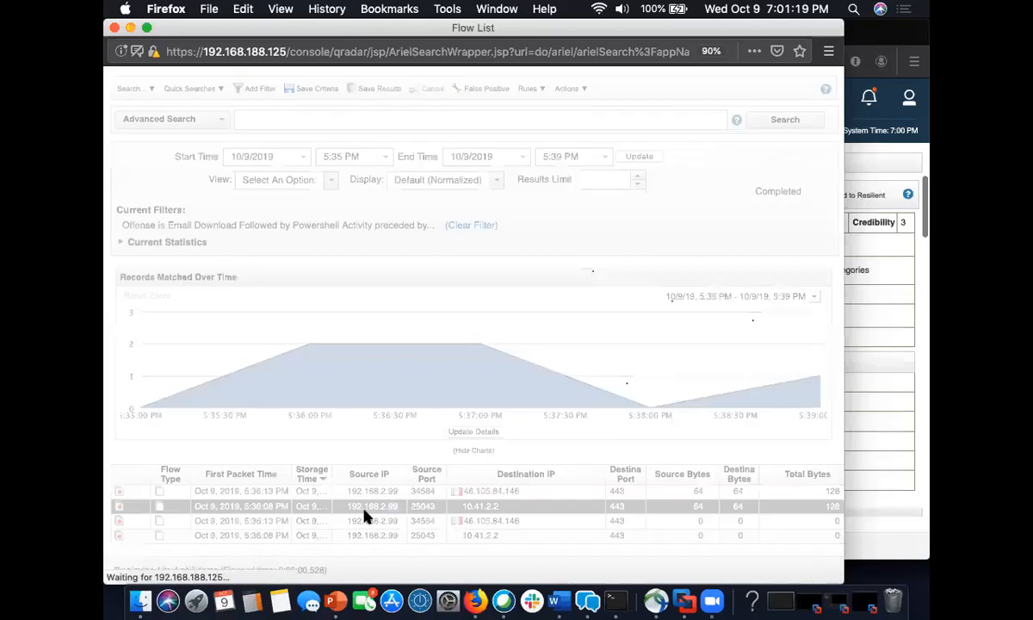
scroll(365, 515, "down", 5)
scroll(365, 515, "up", 1)
scroll(364, 515, "up", 5)
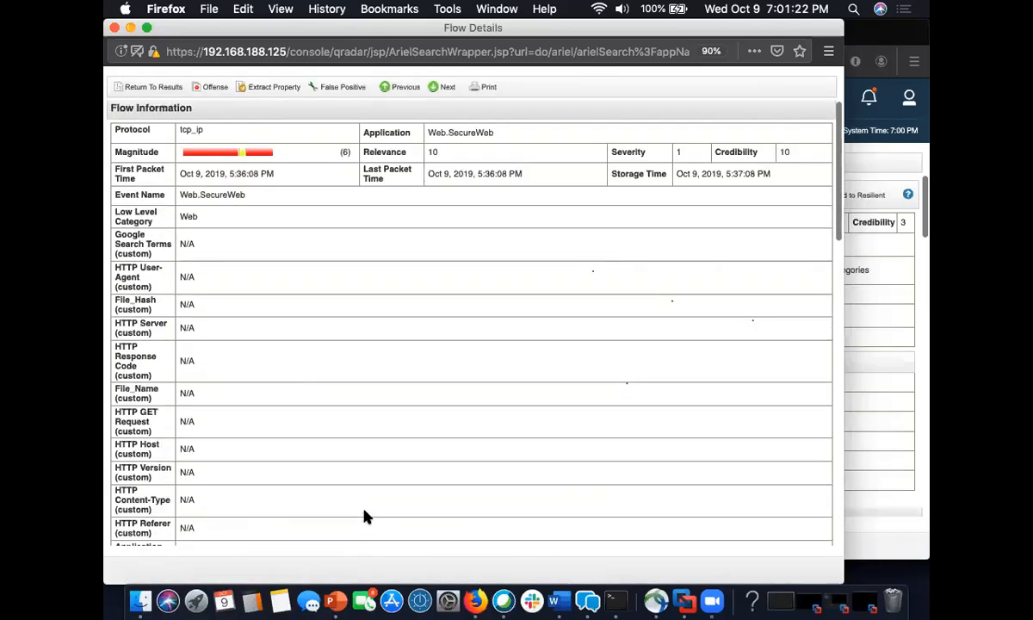
left_click(131, 85)
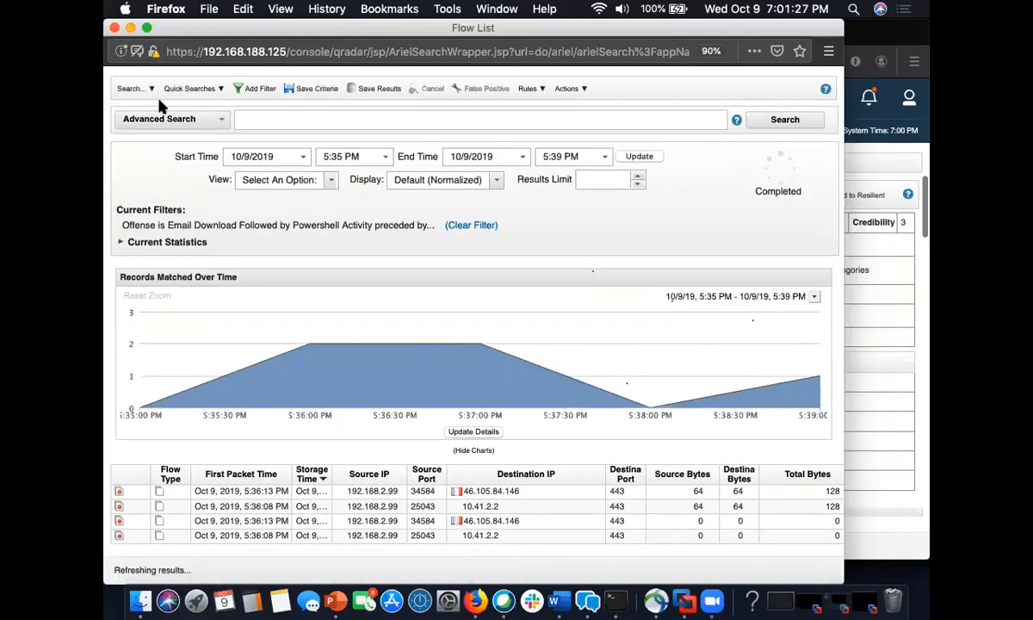
Step: Inspect the third flow's details, highlight the file name WordOffice.jpg and PowerShell in the HTTP user agent, and close the window
left_click(379, 523)
left_click(355, 533)
double_click(355, 525)
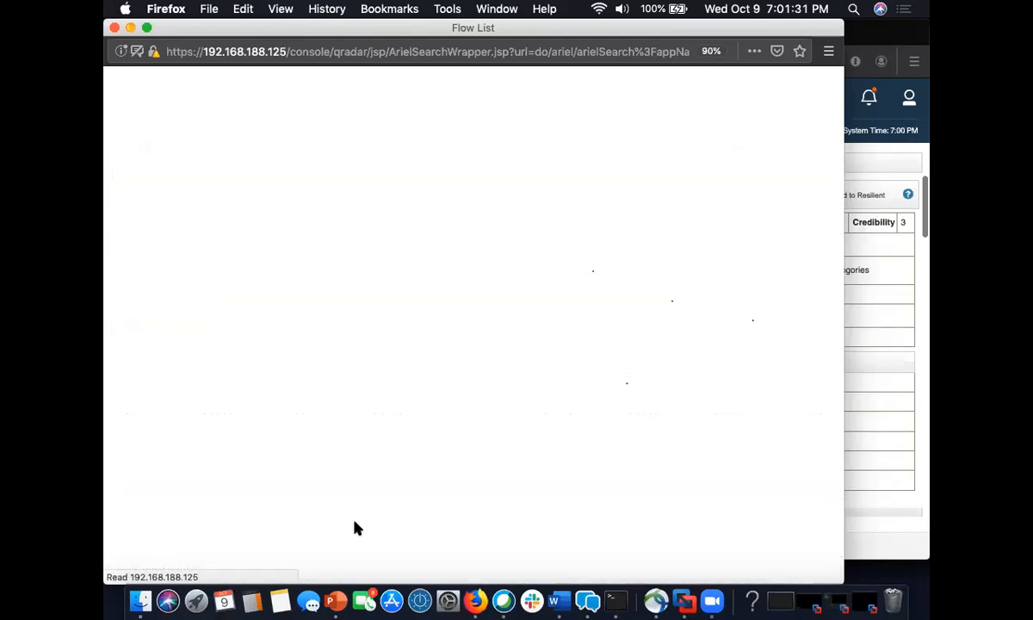
scroll(356, 527, "down", 5)
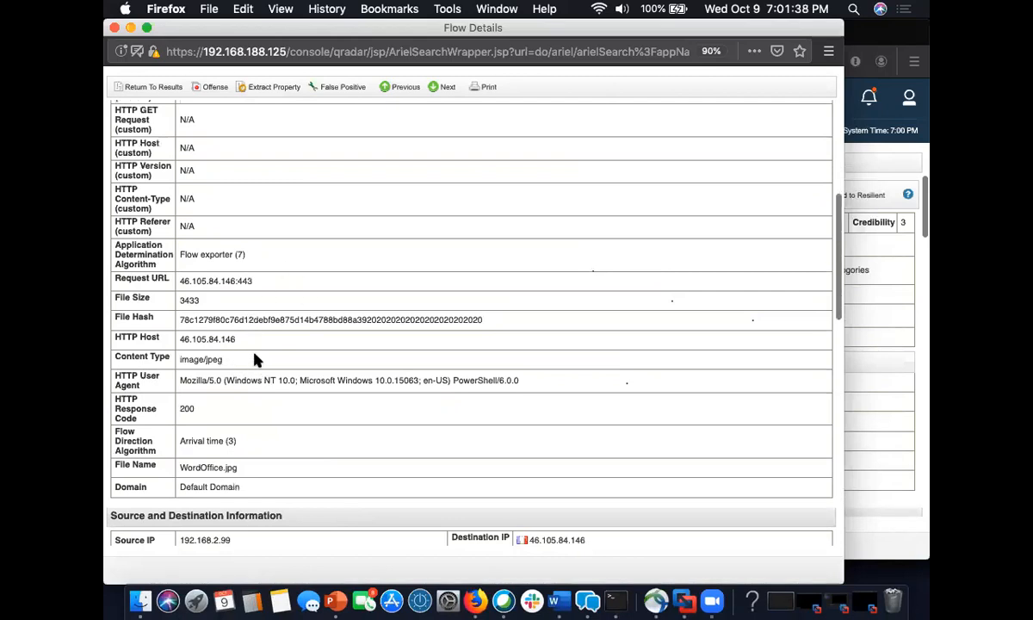
scroll(256, 360, "up", 3)
scroll(256, 360, "down", 3)
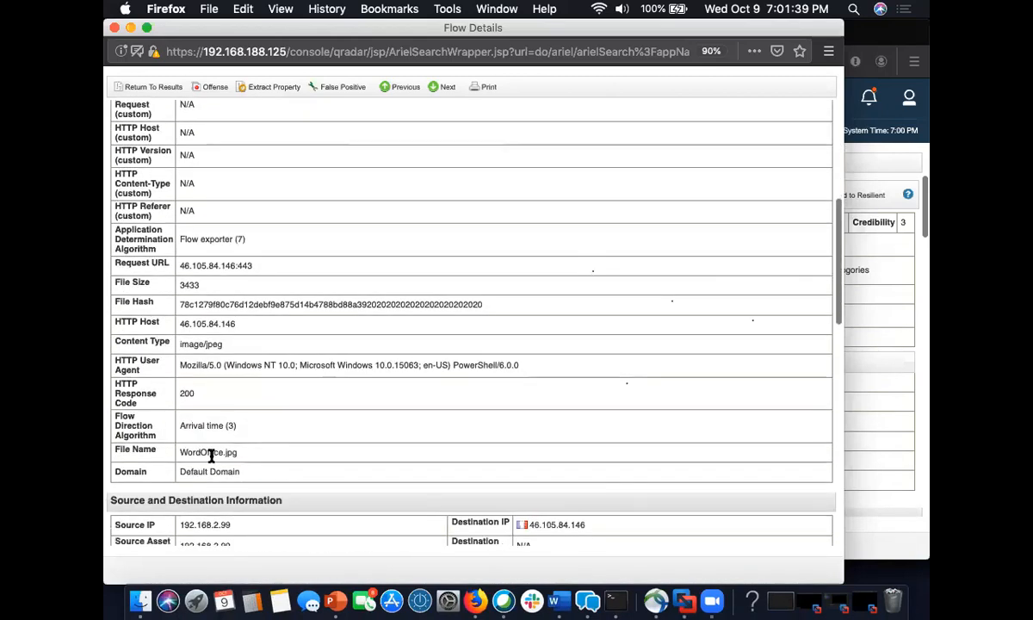
triple_click(218, 459)
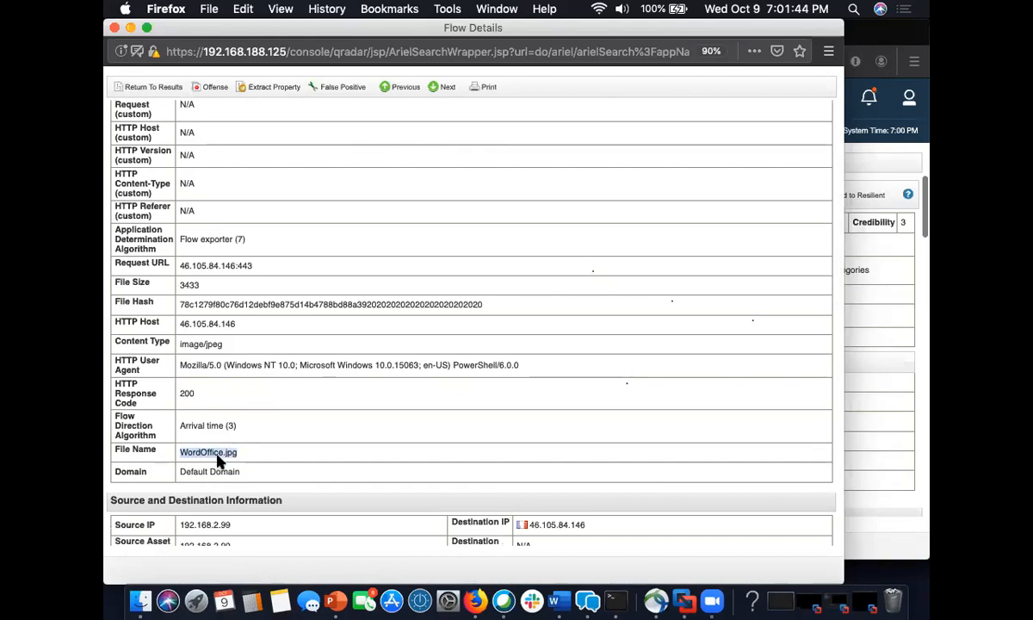
double_click(491, 364)
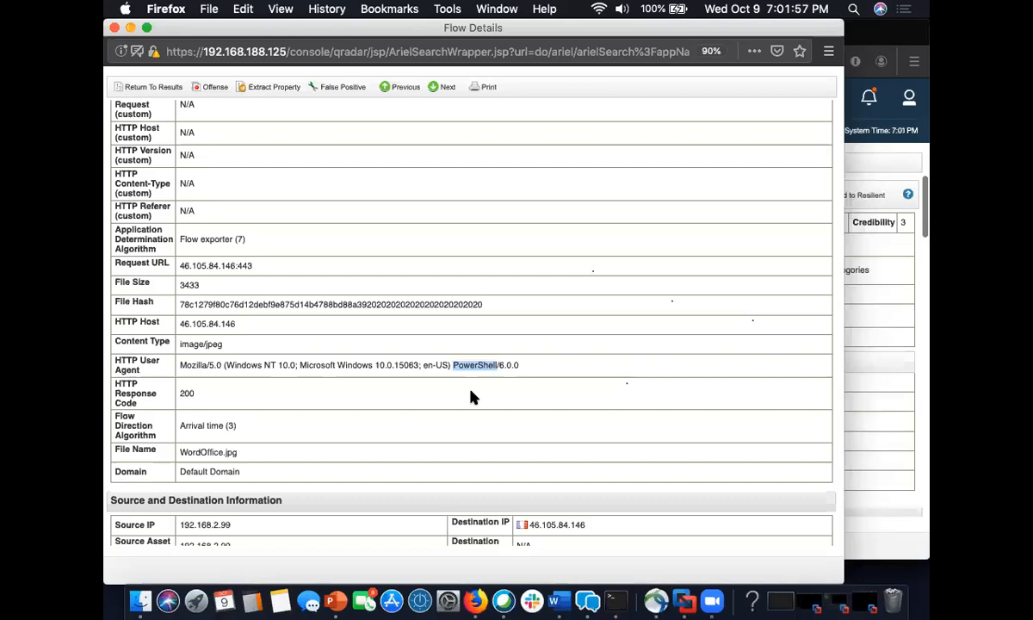
left_click(116, 30)
Step: Review the summary of offense 79 and open its existing QRadar Advisor With Watson investigation
scroll(515, 340, "down", 3)
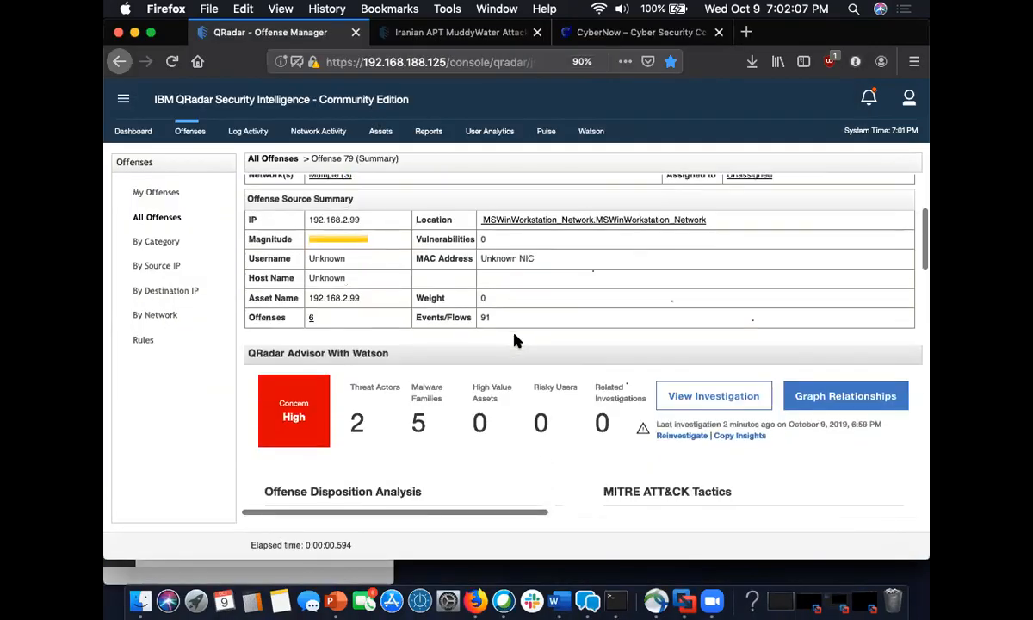
scroll(515, 340, "up", 2)
scroll(515, 340, "up", 2)
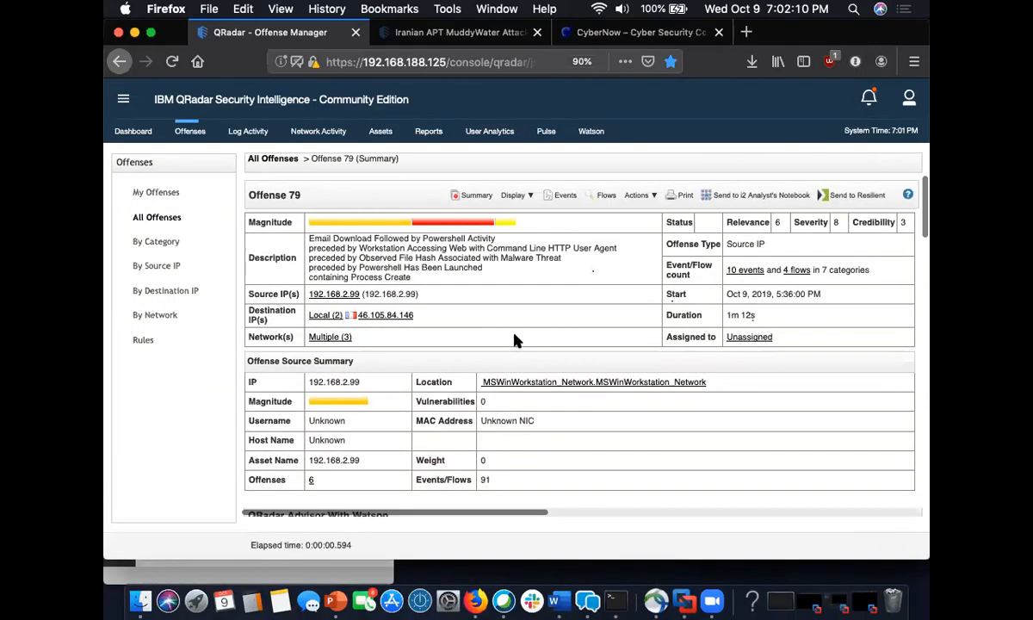
scroll(515, 340, "down", 4)
scroll(515, 340, "up", 1)
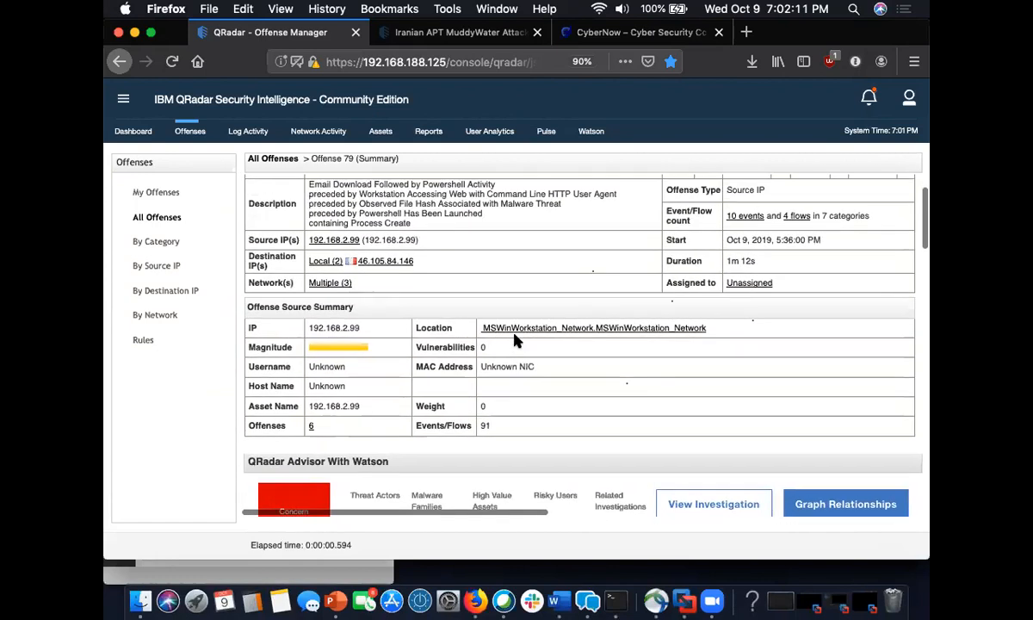
scroll(515, 340, "down", 3)
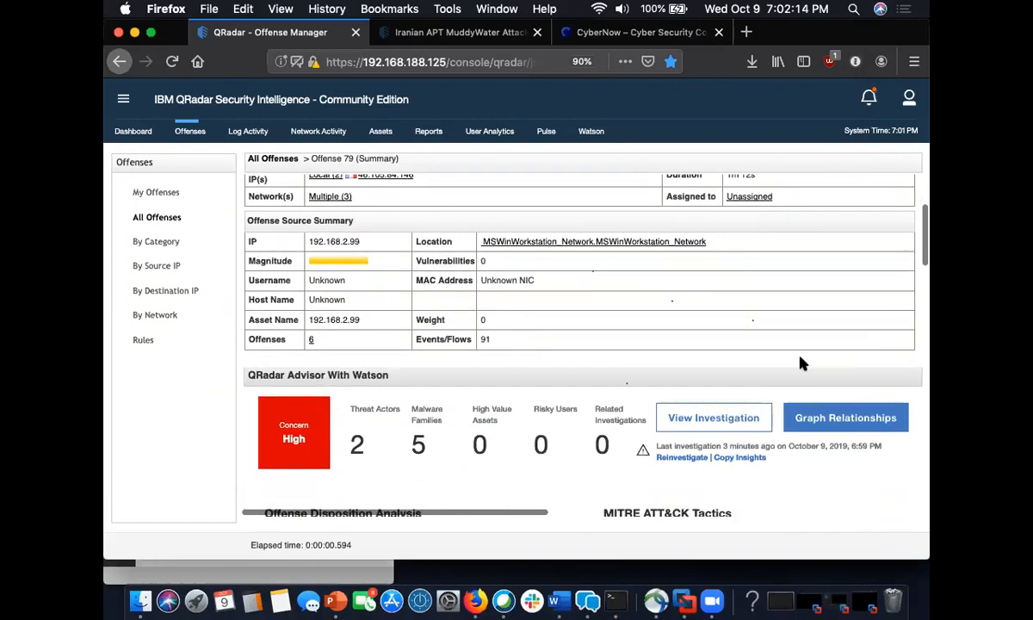
left_click(759, 416)
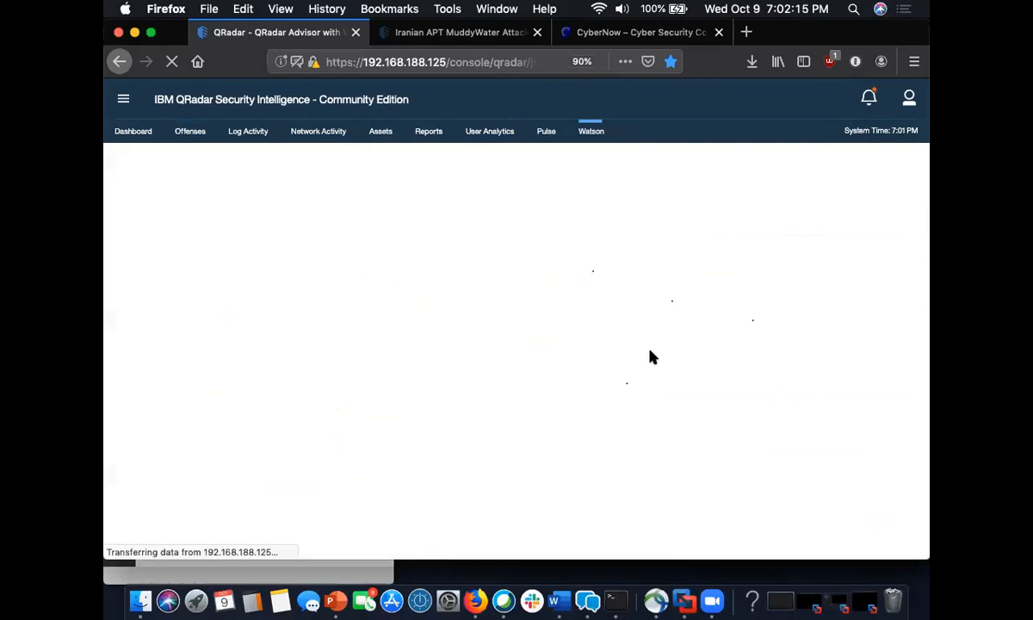
Step: Review the investigation's key observables, MITRE ATT&CK tactics and insights, and highlight the campaign name muddywater in the insights text
scroll(722, 360, "down", 2)
scroll(722, 358, "up", 2)
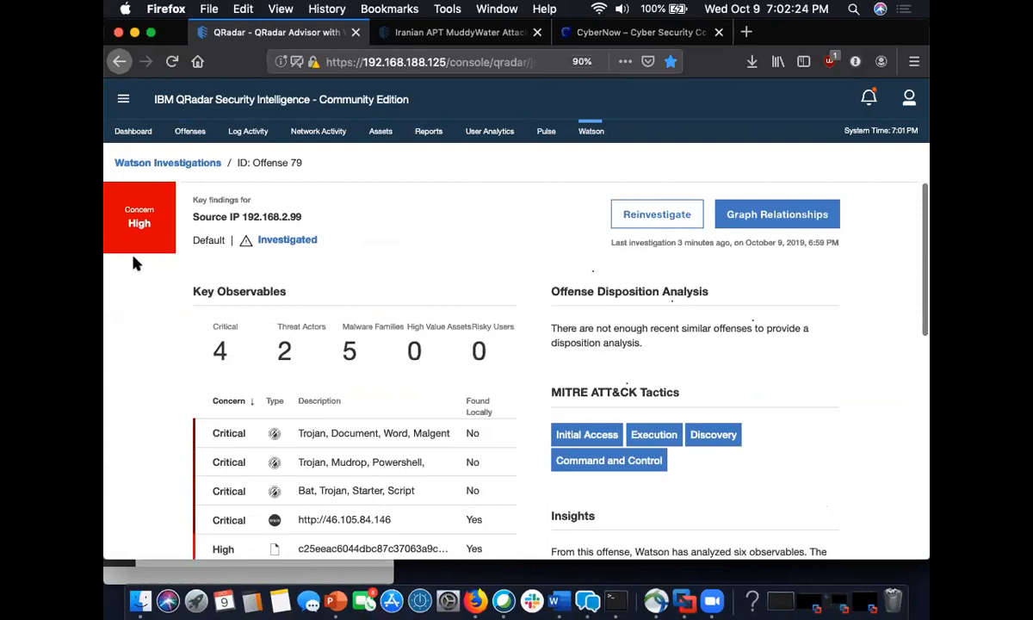
scroll(415, 351, "down", 3)
scroll(420, 342, "up", 3)
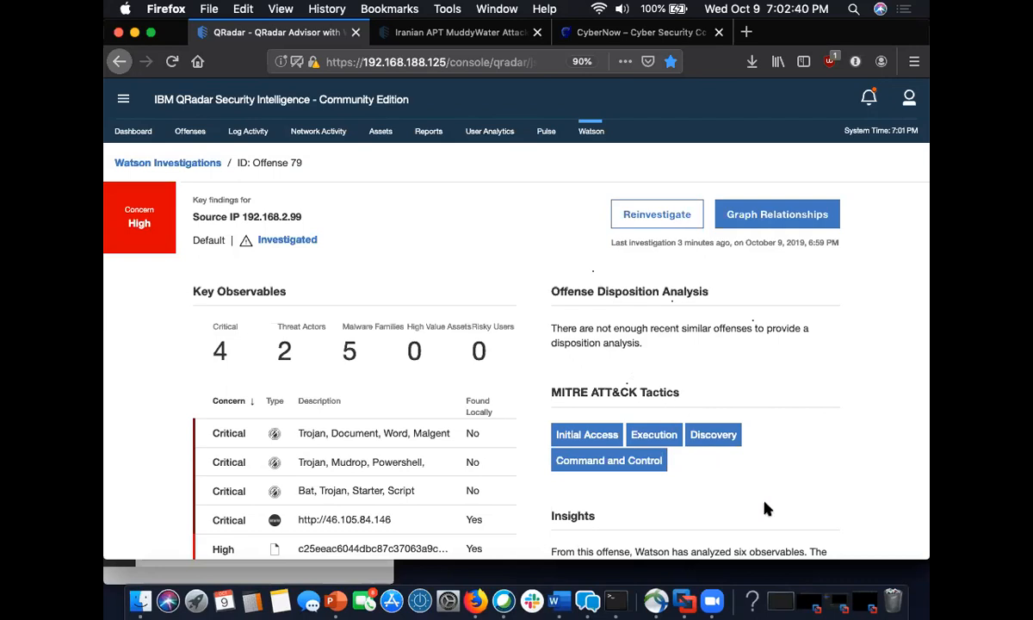
scroll(716, 467, "down", 5)
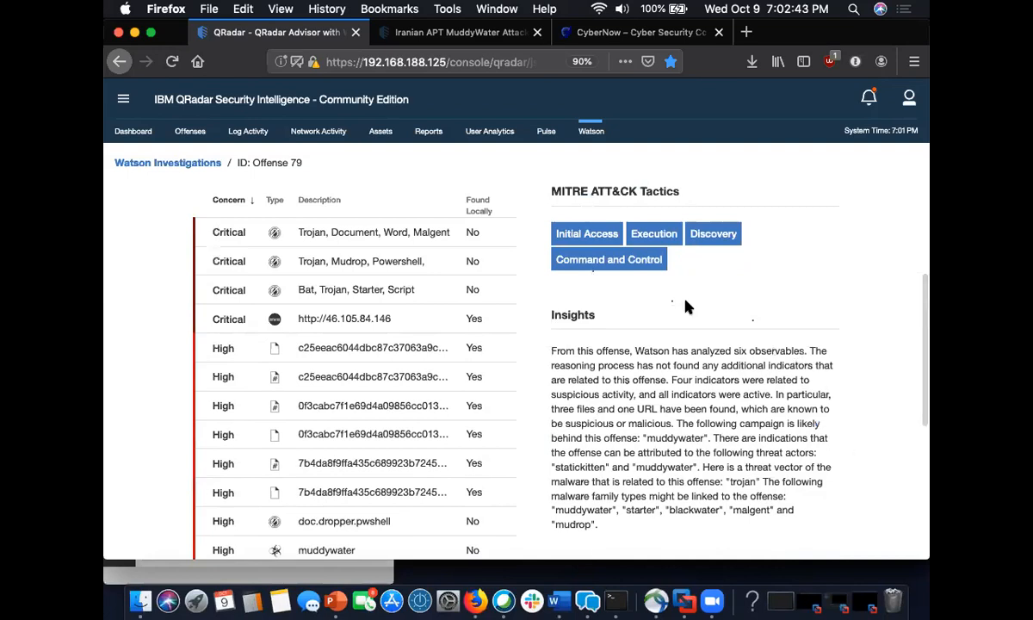
scroll(574, 362, "down", 2)
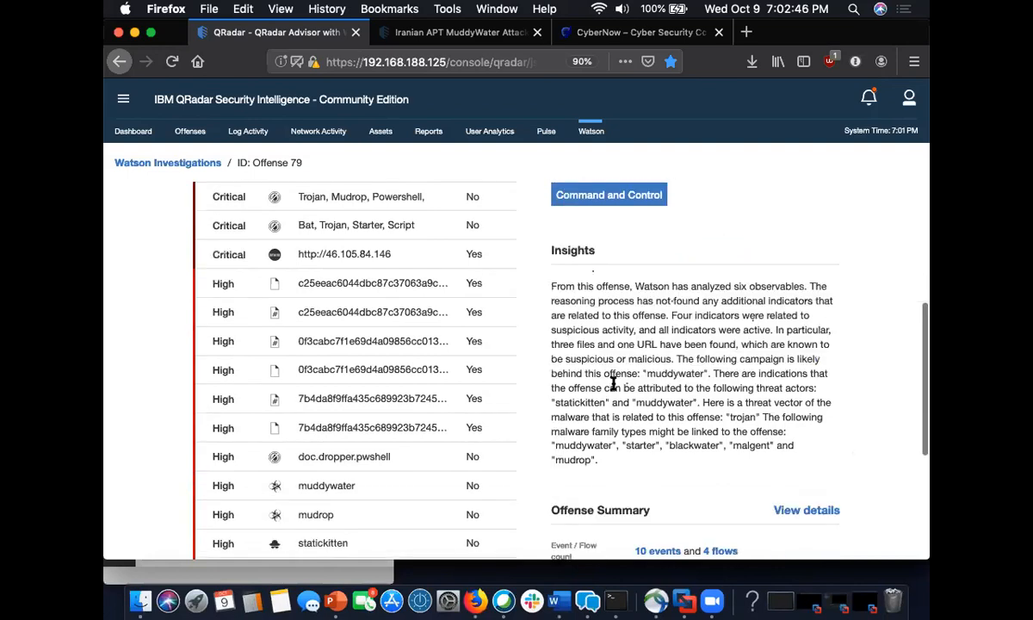
double_click(679, 376)
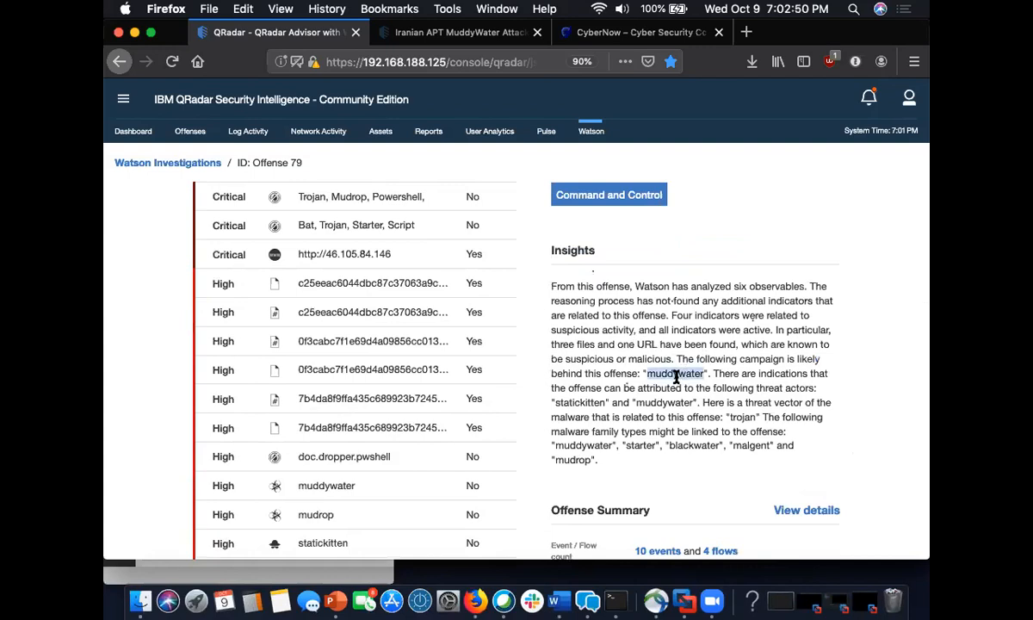
Step: Open the relationship graph of offense 79 and examine the nodes connected to source IP 192.168.2.99
scroll(664, 402, "up", 8)
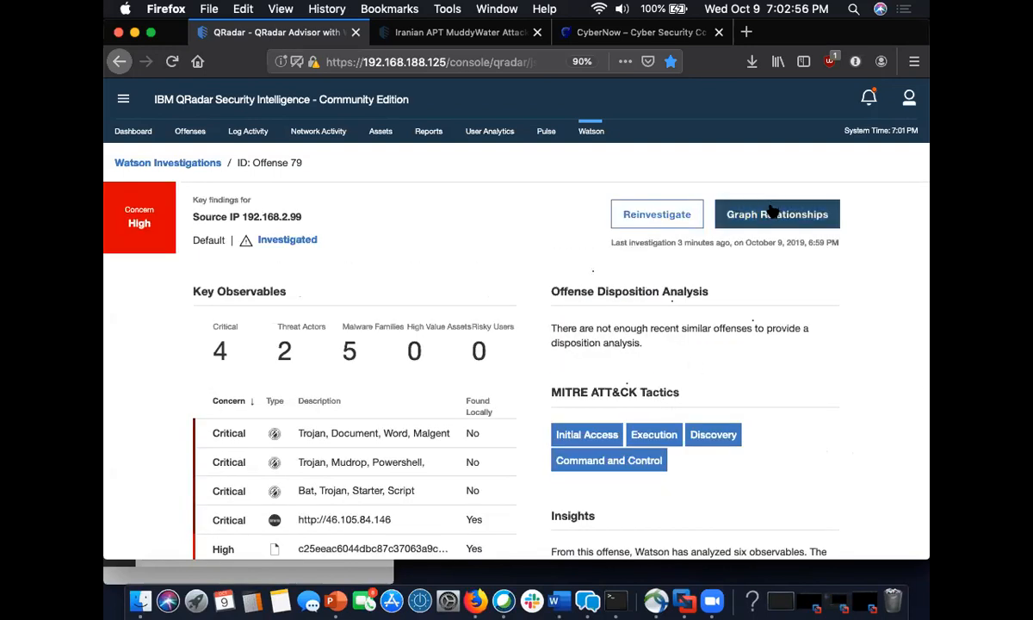
left_click(738, 213)
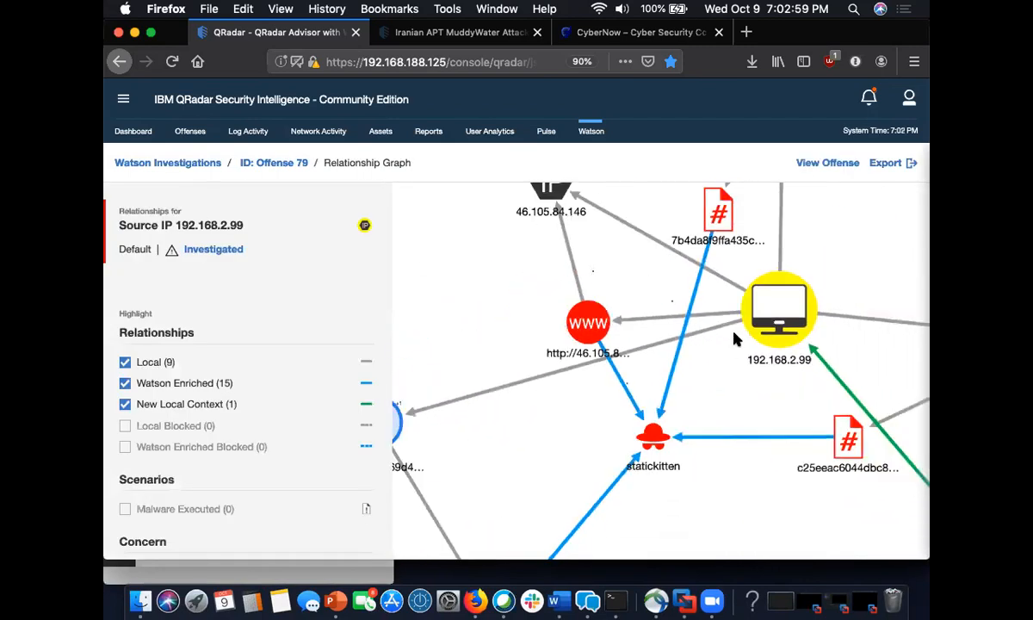
scroll(681, 389, "up", 5)
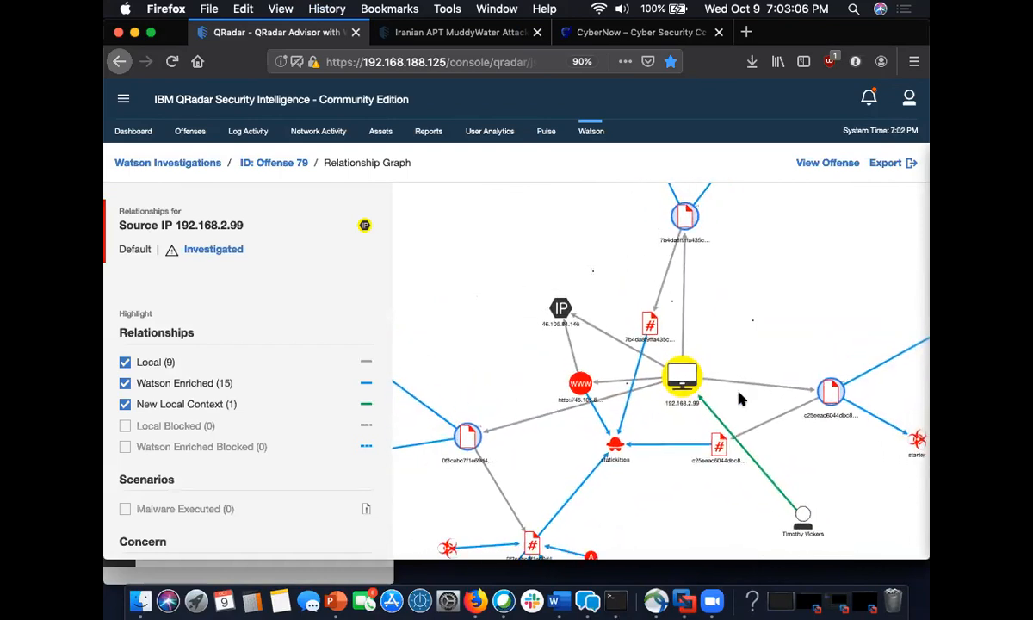
scroll(628, 422, "down", 5)
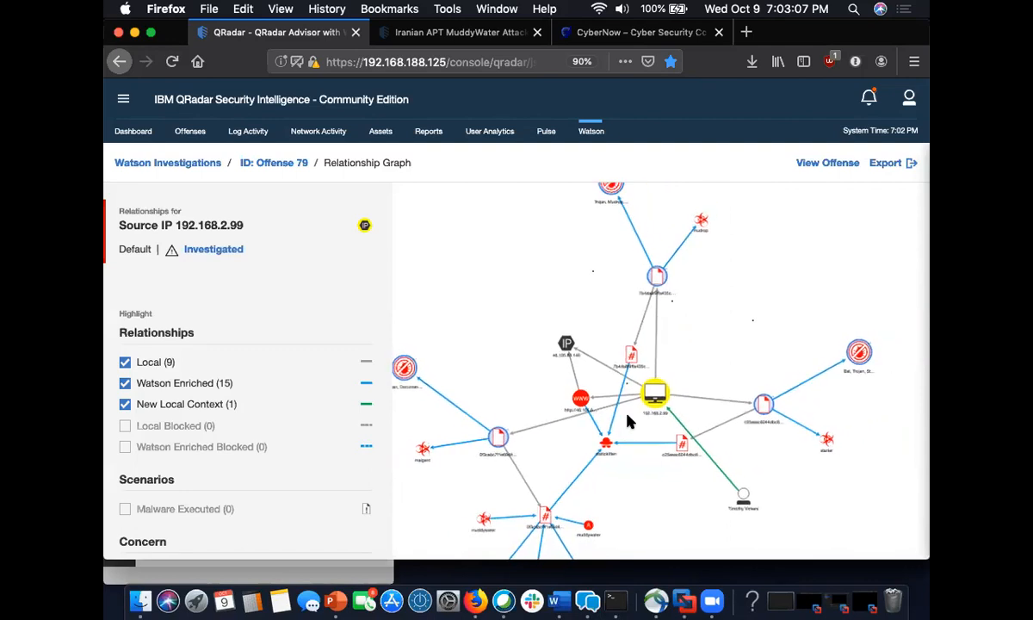
mouse_move(577, 462)
left_mouse_down()
mouse_move(597, 346)
mouse_move(593, 466)
mouse_move(589, 450)
left_mouse_up()
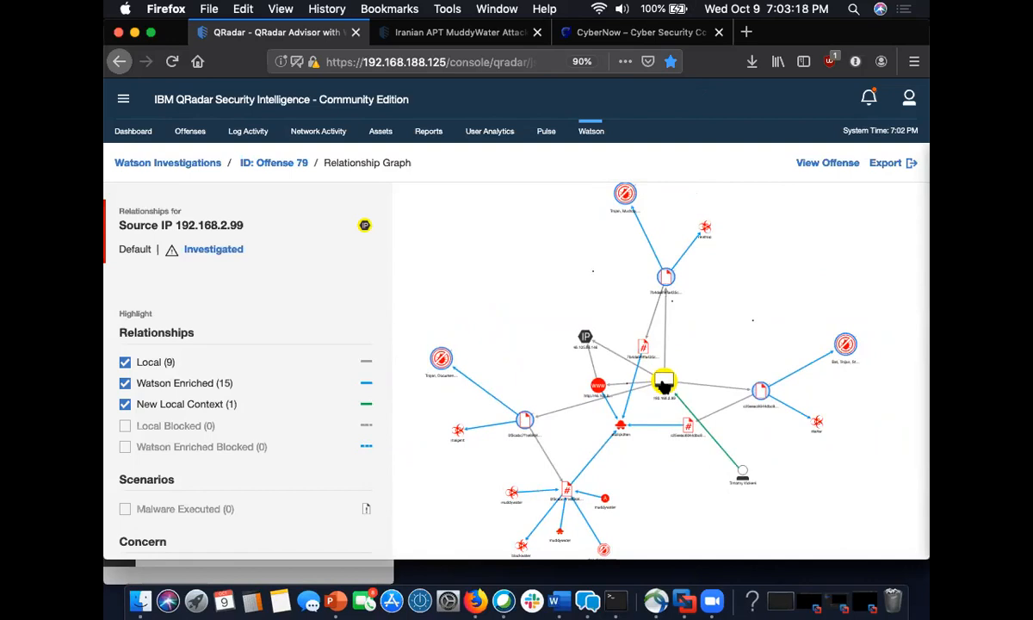
scroll(664, 384, "up", 5)
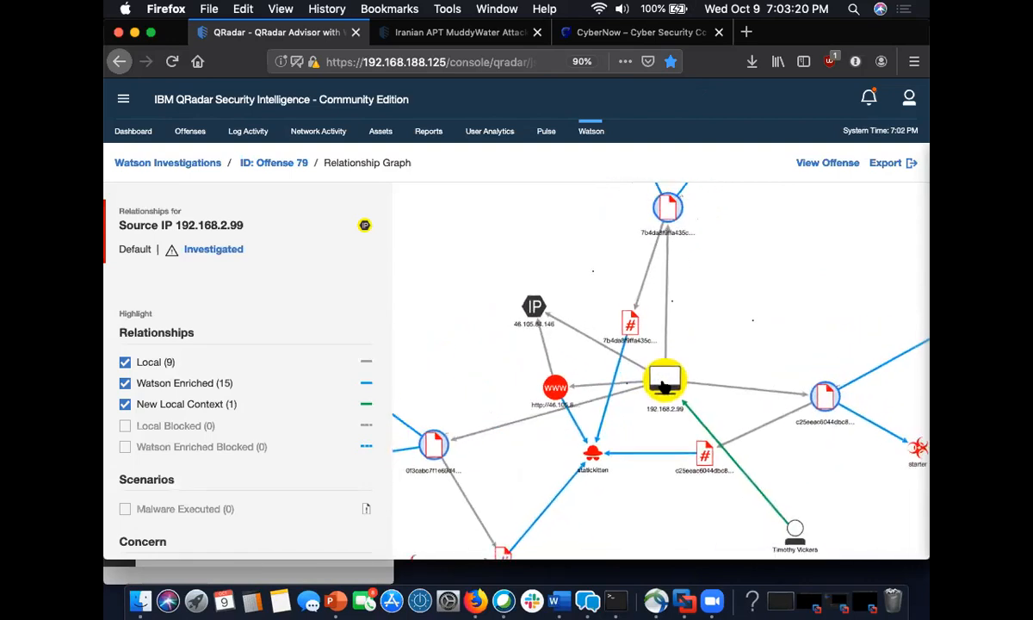
scroll(663, 385, "down", 5)
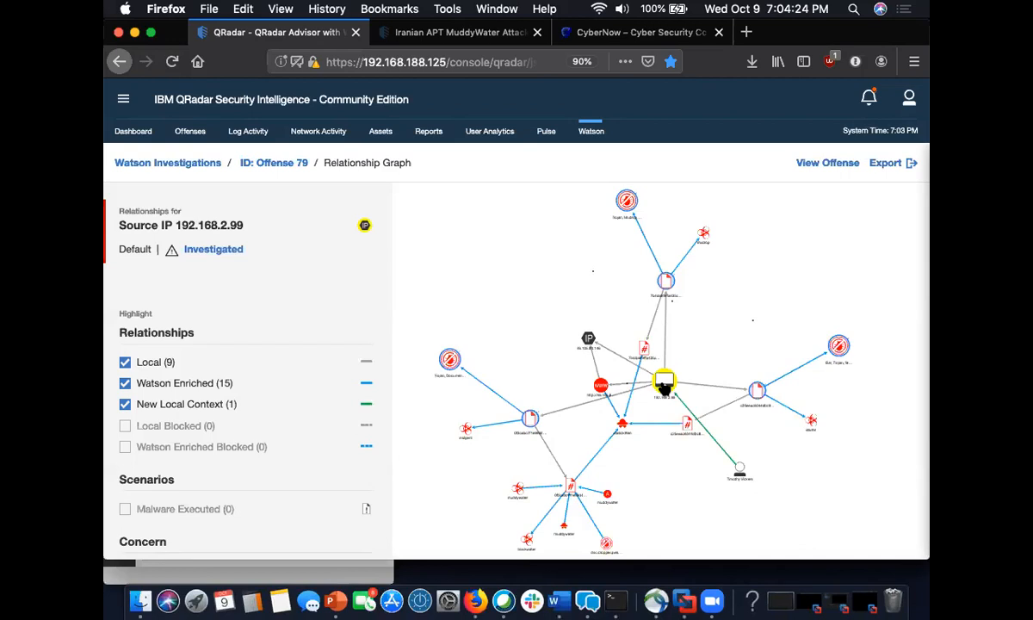
scroll(665, 389, "up", 5)
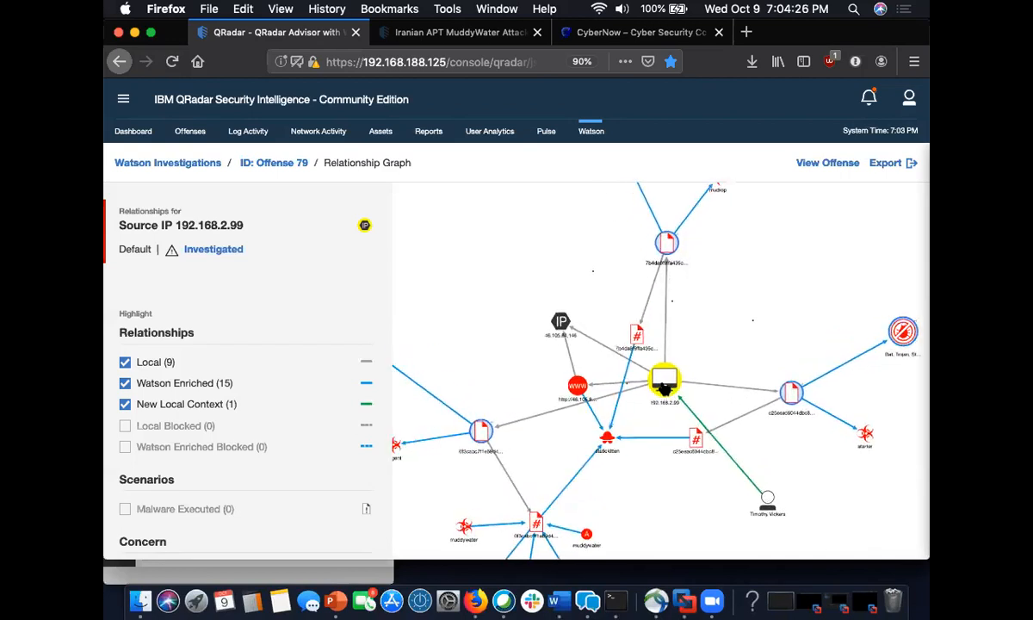
Step: Inspect the insights and user profile of the person node linked to 192.168.2.99, and close the details
scroll(664, 389, "up", 1)
left_click_drag(669, 442, 632, 401)
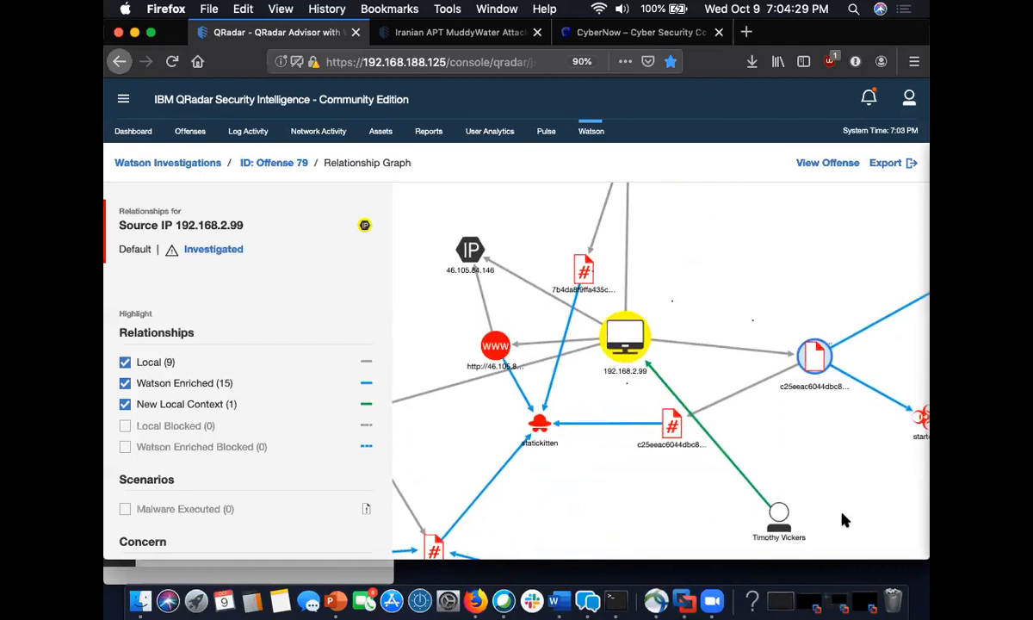
left_click_drag(862, 520, 816, 455)
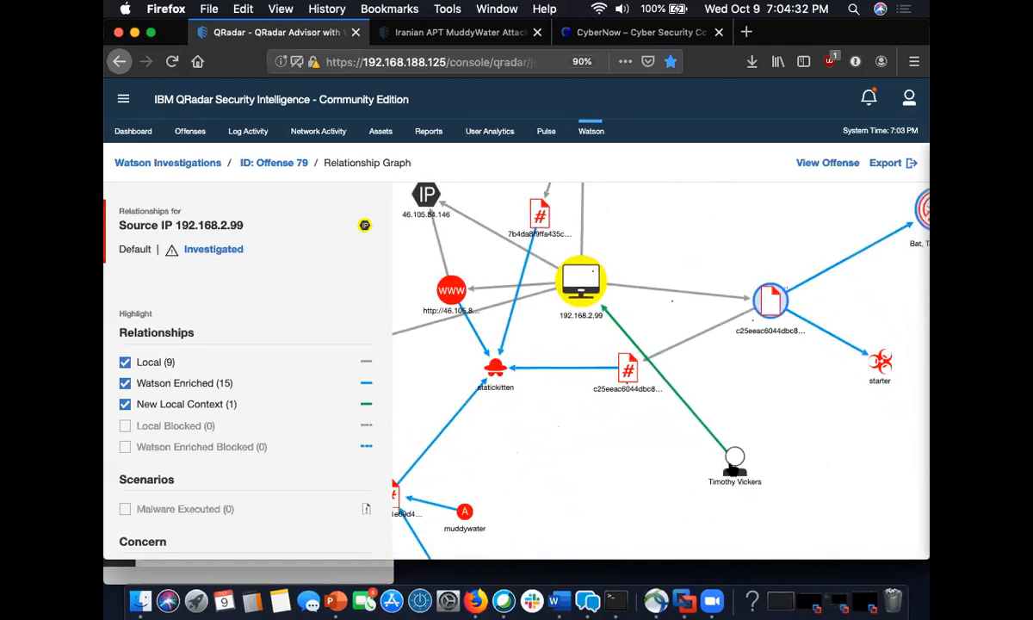
left_click(738, 463)
scroll(751, 452, "down", 5)
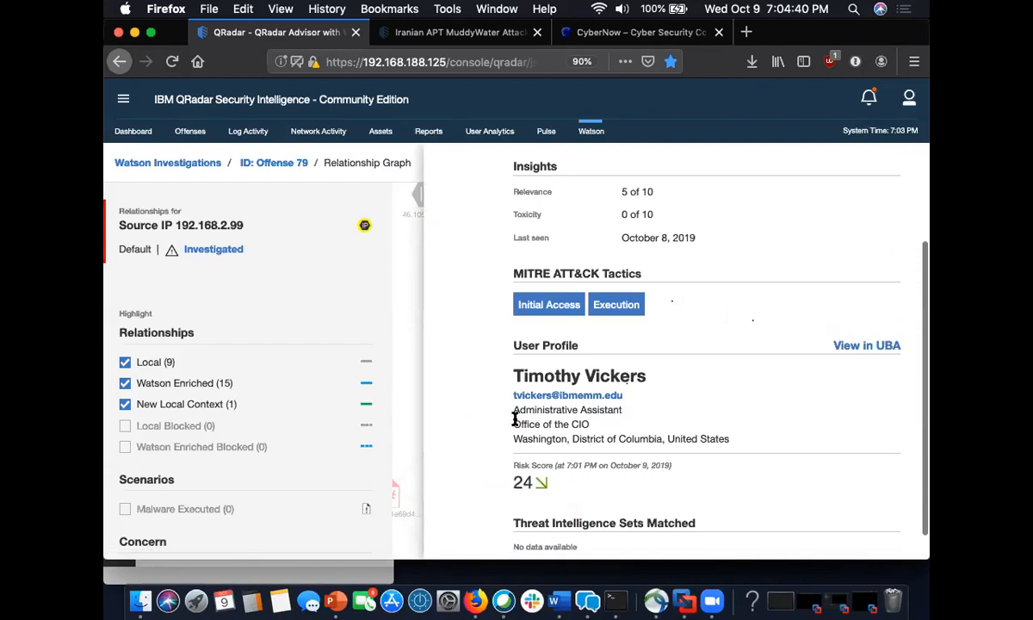
scroll(521, 433, "down", 1)
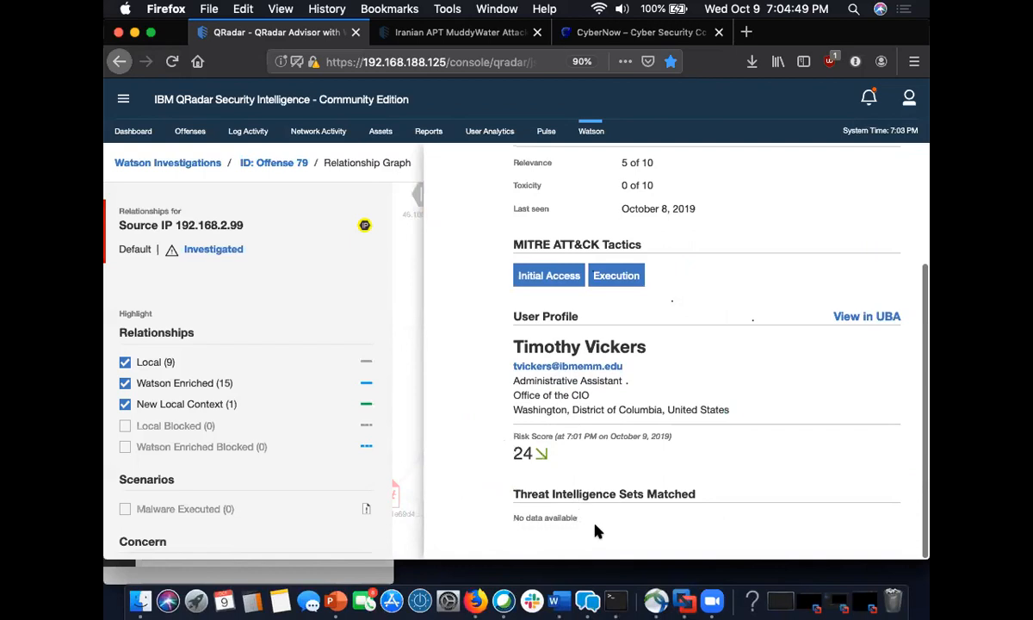
scroll(595, 444, "up", 2)
scroll(595, 444, "up", 5)
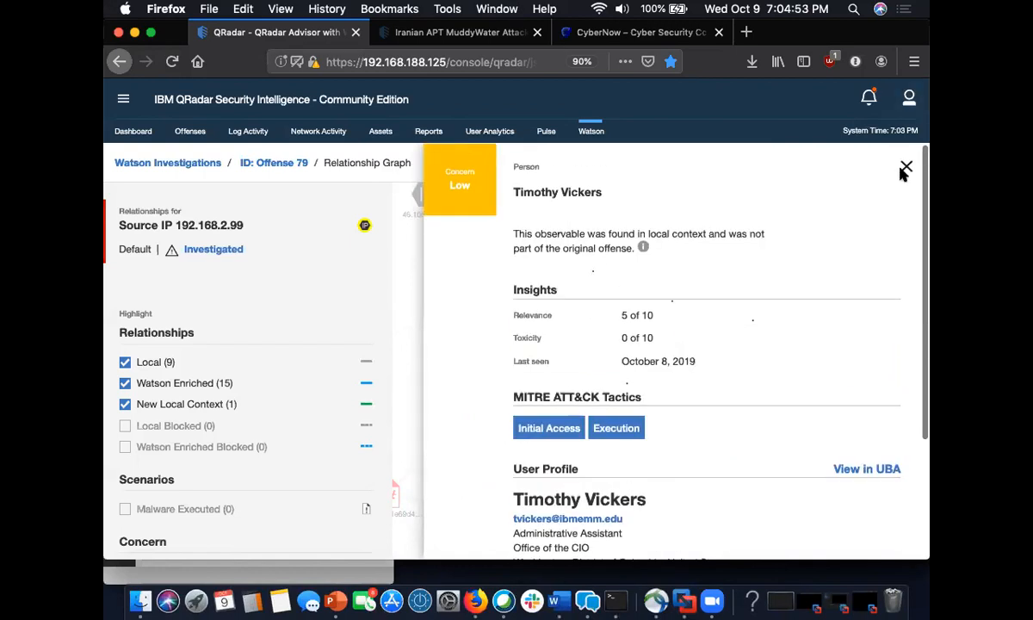
left_click(906, 169)
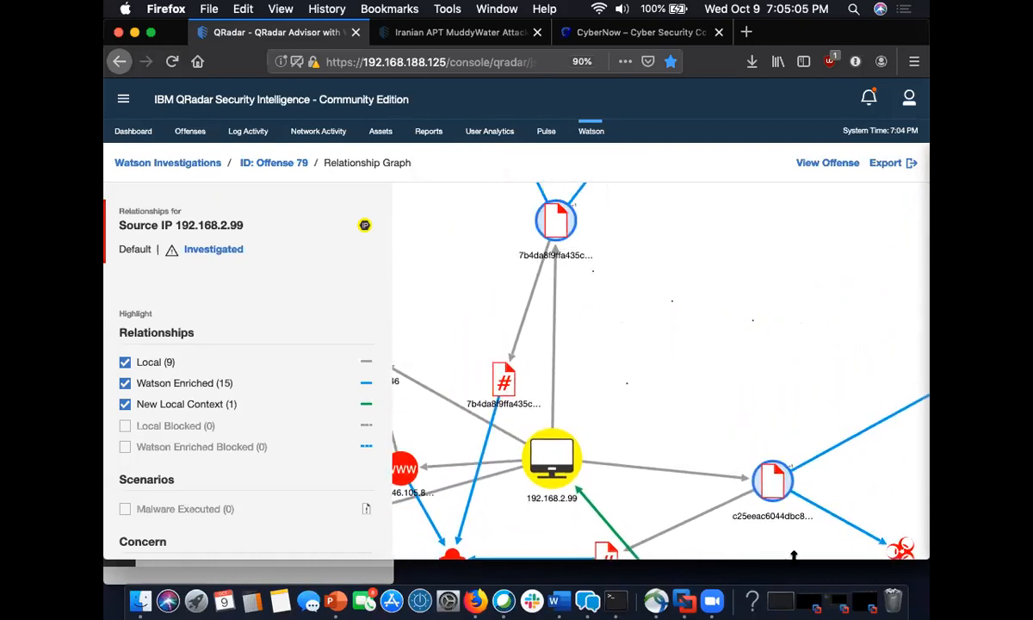
Step: Check the details of the Bat, Trojan, Starter, Script AV signature in the graph and close them
left_click_drag(762, 442, 622, 465)
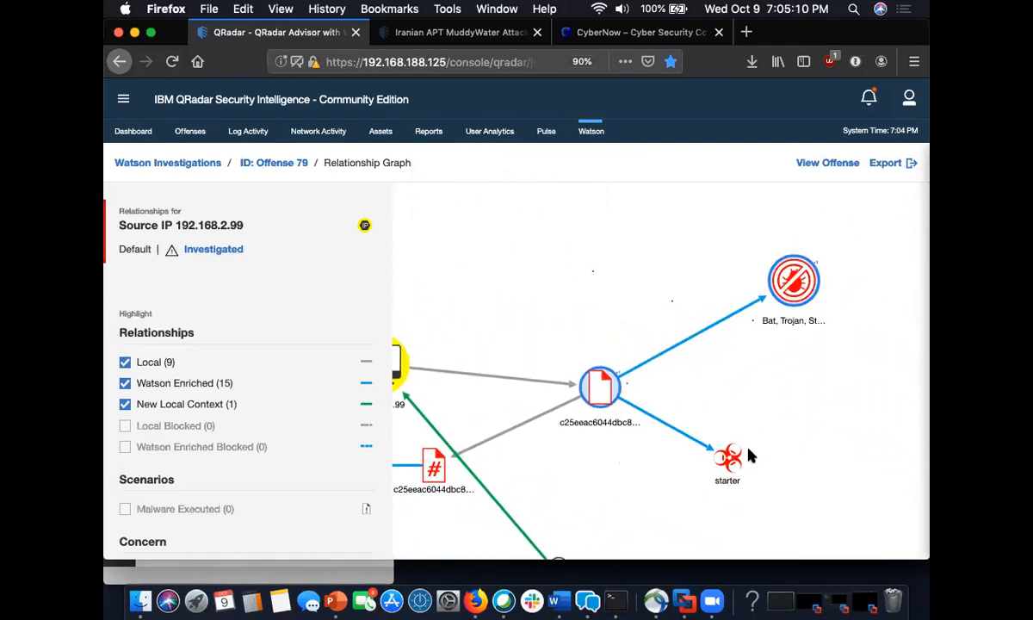
left_click(796, 277)
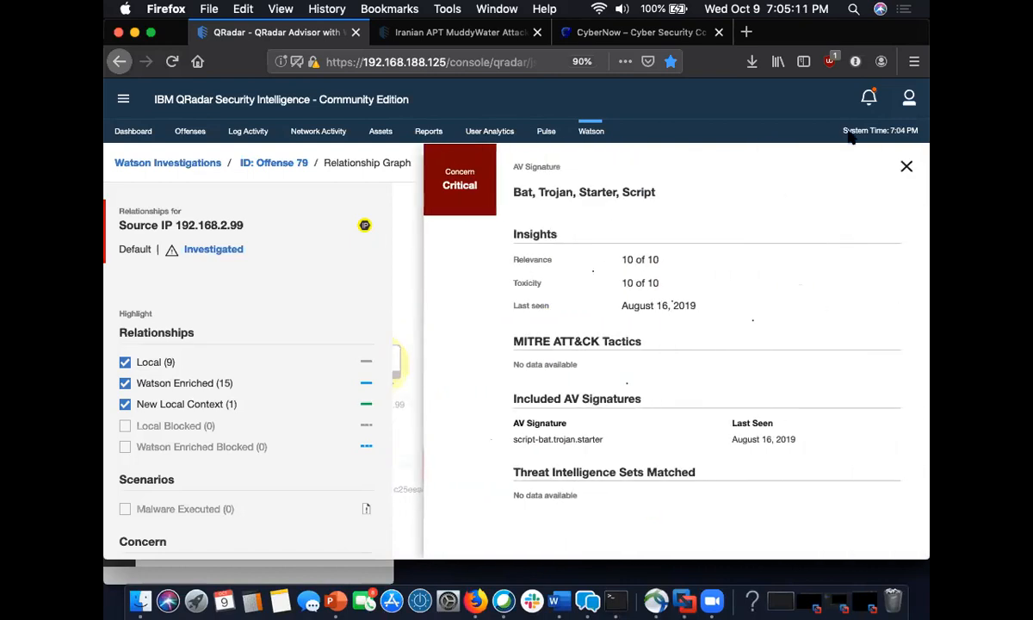
left_click(925, 167)
Step: Check the details of the Trojan, Mudrop, Powershell, Script and the Trojan, Document, Word, Malgent AV signatures, closing each one
left_click_drag(649, 269, 737, 557)
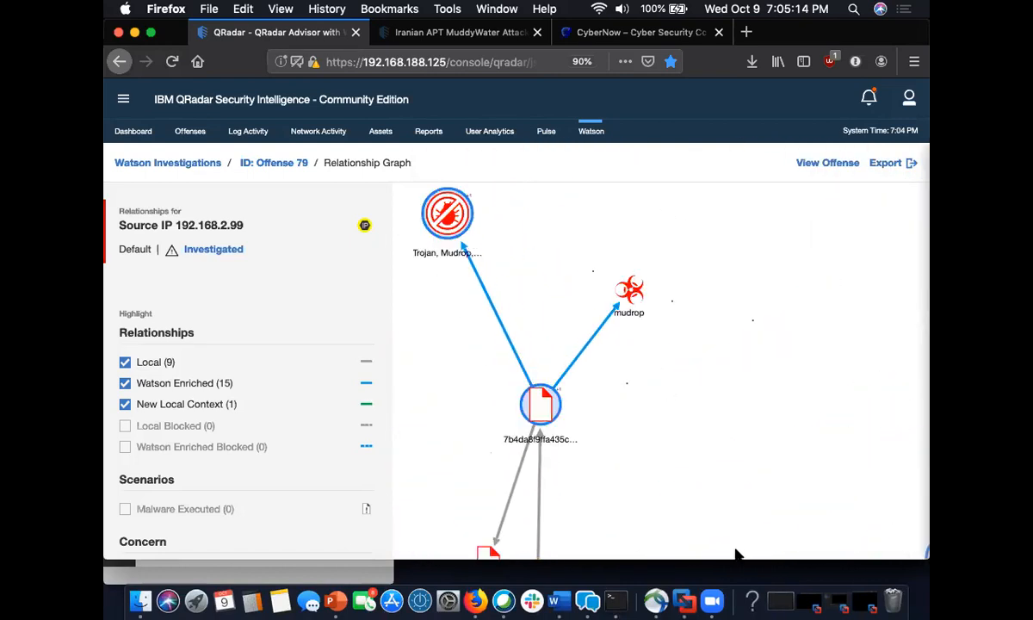
left_click(445, 222)
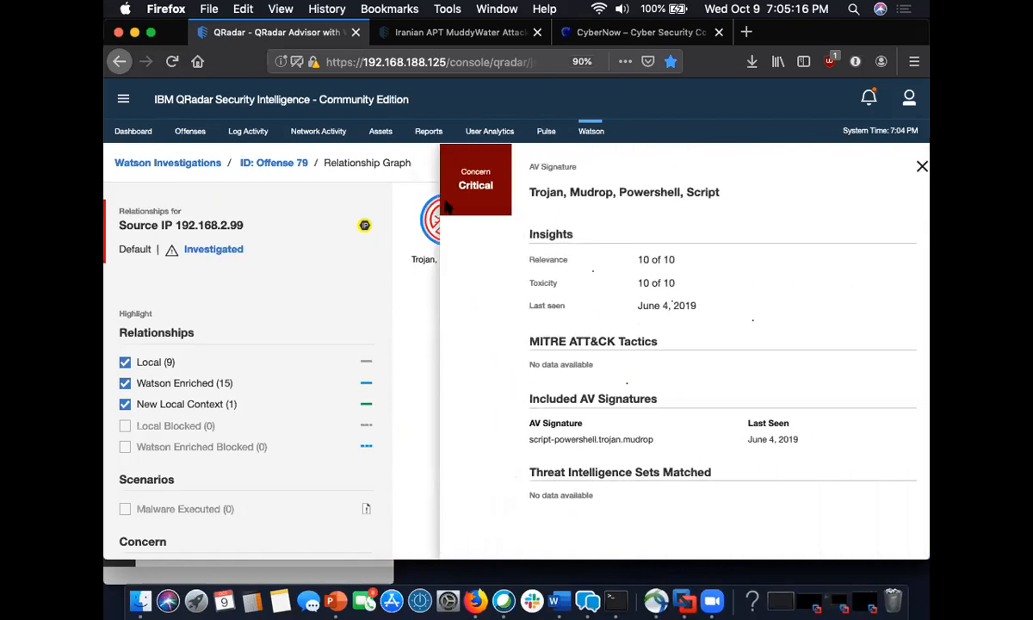
left_click(906, 166)
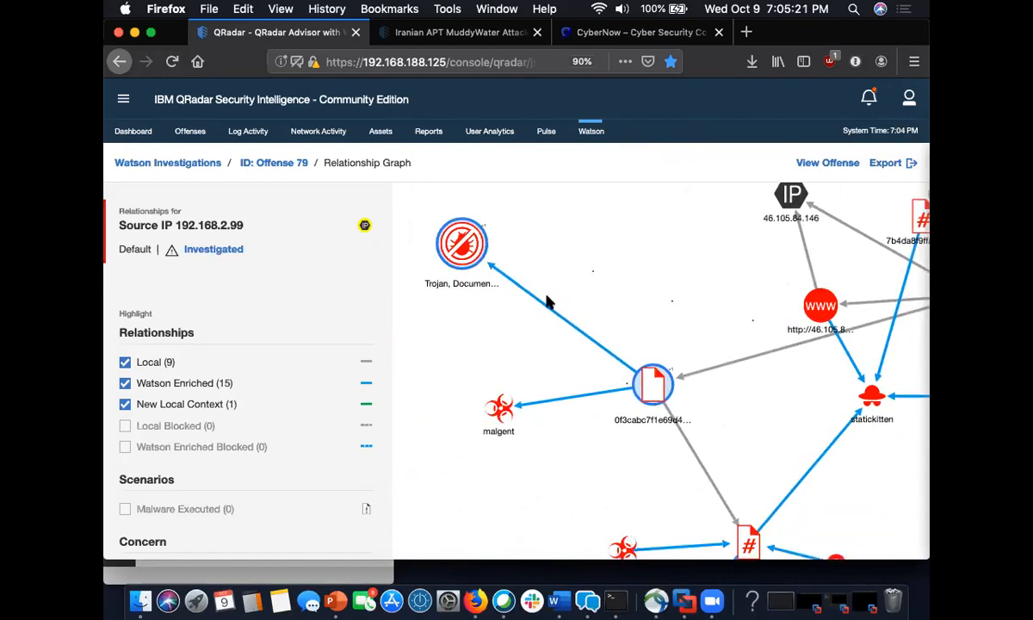
left_click(462, 256)
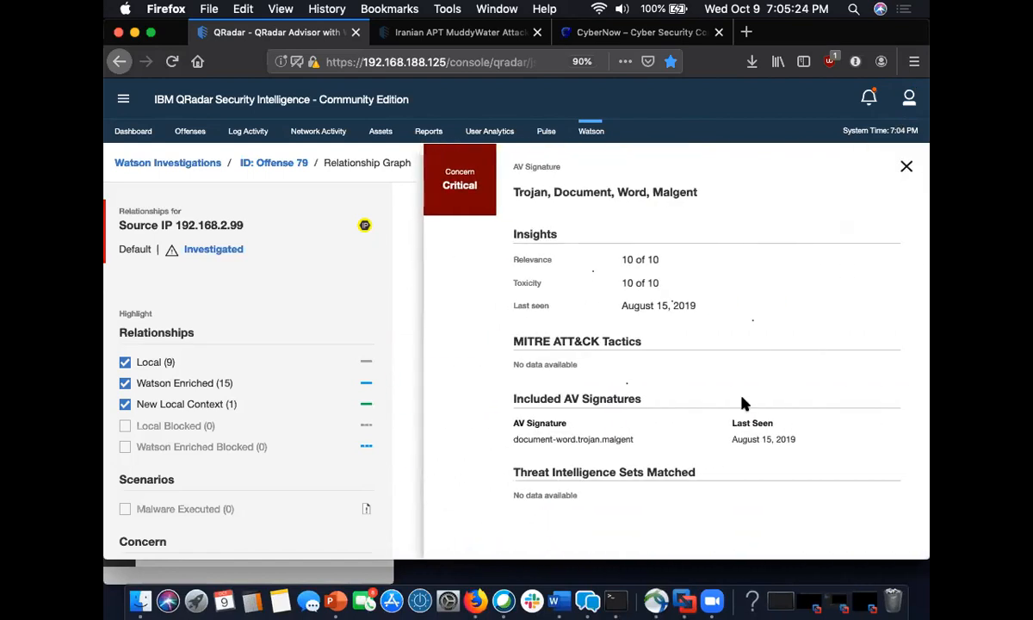
left_click(907, 167)
Step: Open the details of the 0f3cabc7f1e69d4... hash linked to muddywater and expand its open source and CrowdStrike Falcon Intelligence references
left_click_drag(618, 303, 470, 99)
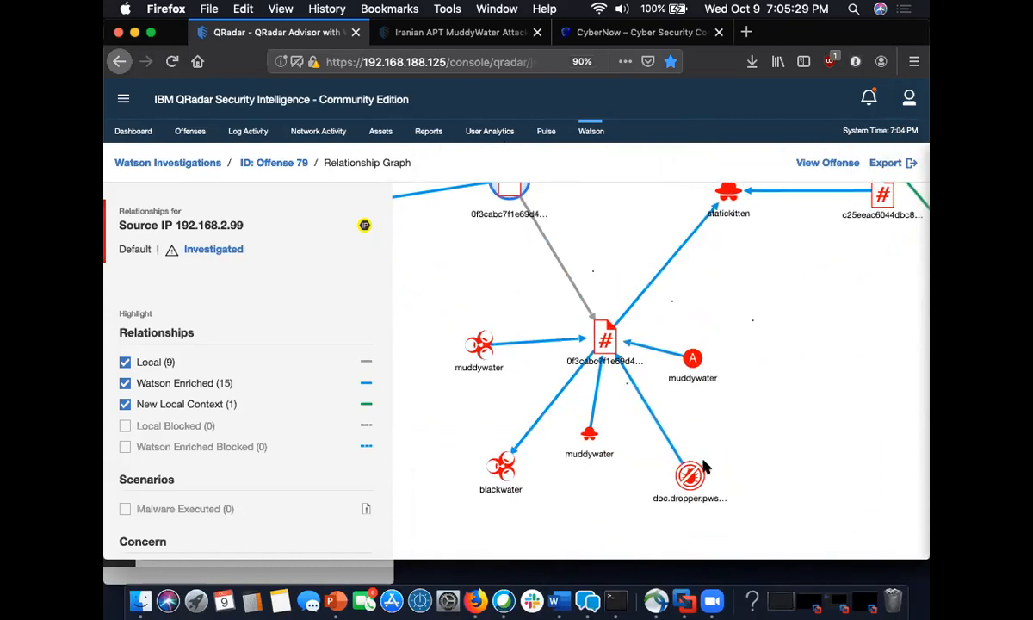
left_click(623, 360)
scroll(706, 430, "down", 3)
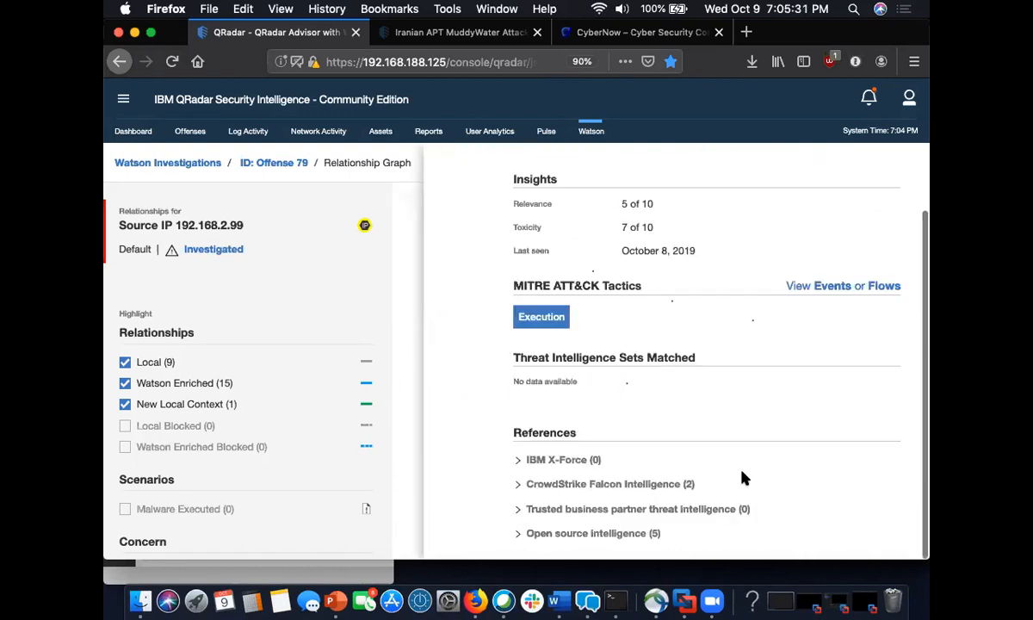
left_click(613, 533)
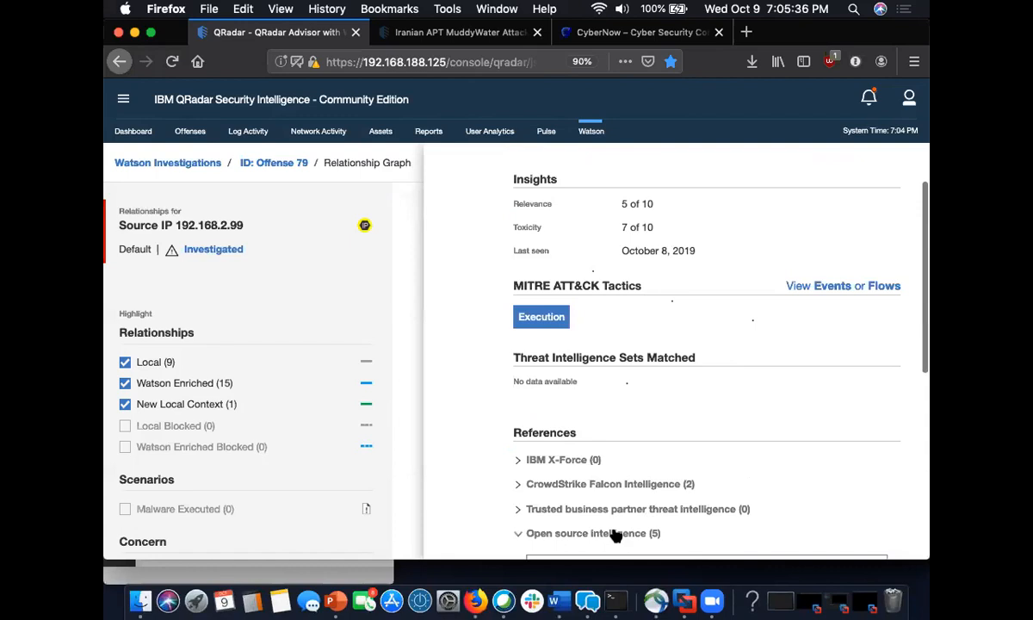
scroll(616, 334, "down", 3)
left_click(616, 338)
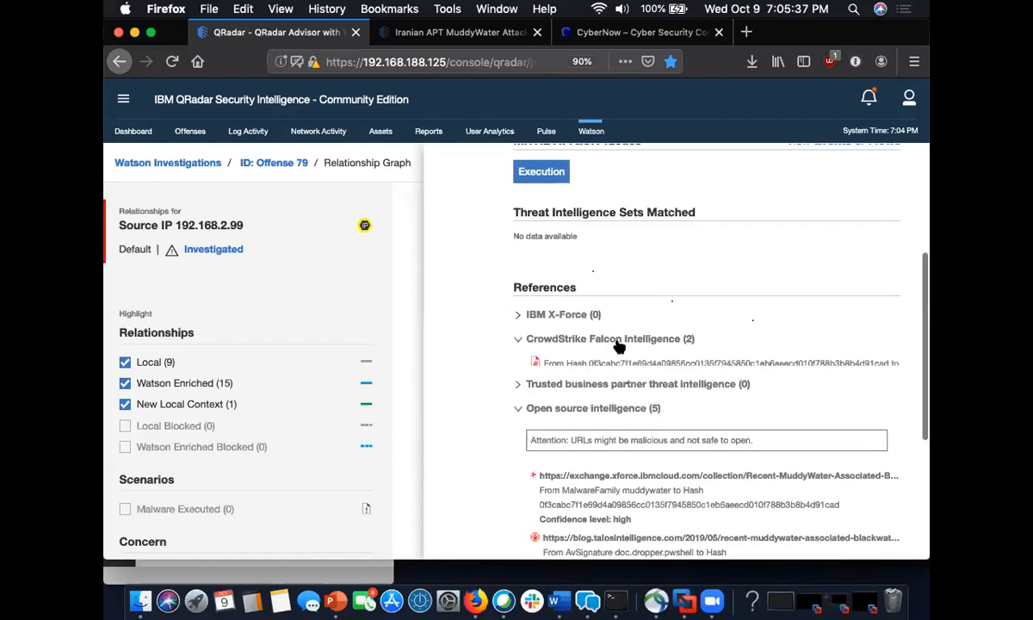
scroll(639, 256, "down", 3)
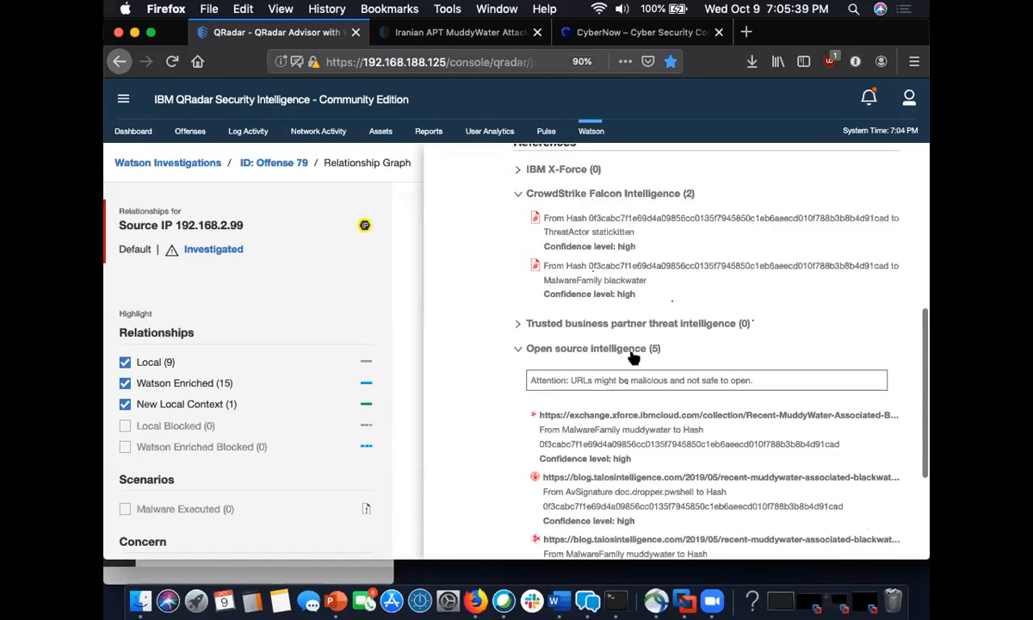
Step: Review the CrowdStrike Falcon Intelligence and open source intelligence references of the 0f3cabc7f1e69d4... hash and close its details
scroll(660, 427, "down", 2)
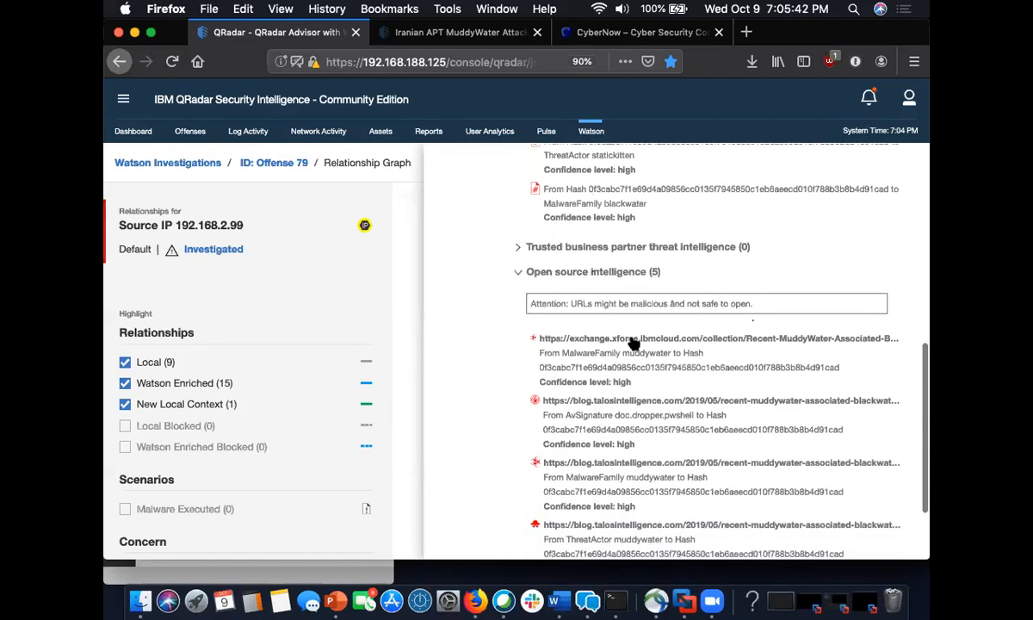
scroll(662, 405, "down", 1)
scroll(663, 370, "up", 2)
scroll(662, 349, "up", 2)
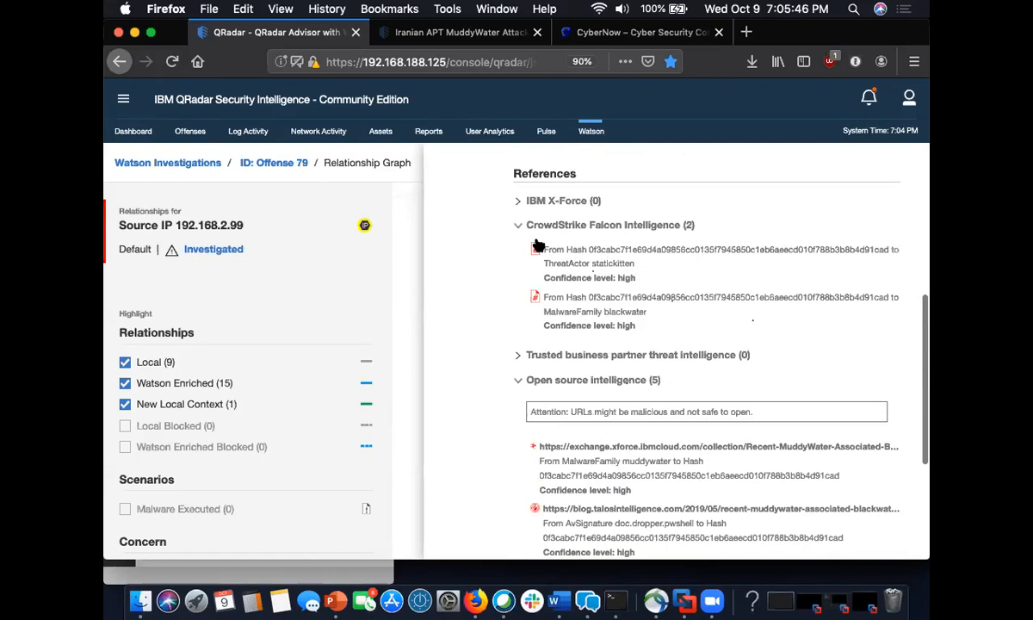
scroll(773, 332, "down", 3)
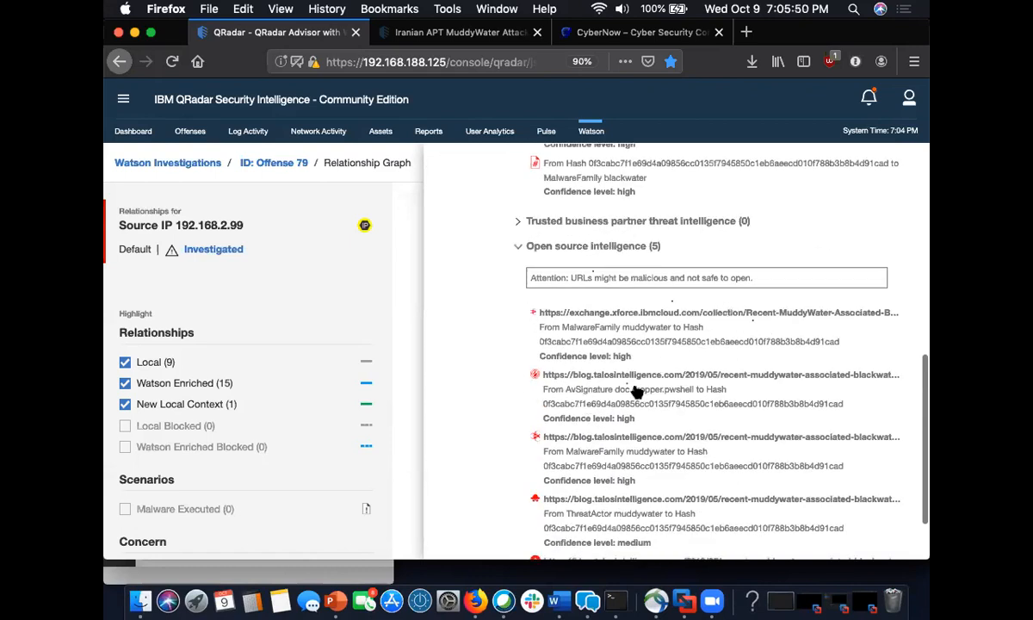
scroll(684, 439, "down", 2)
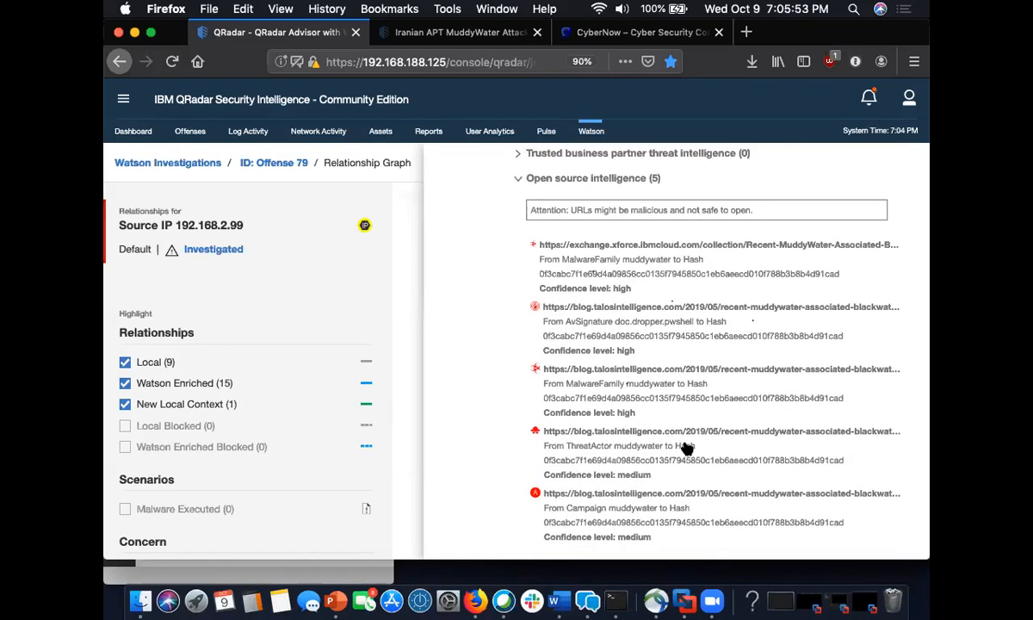
scroll(687, 448, "up", 2)
scroll(686, 449, "up", 10)
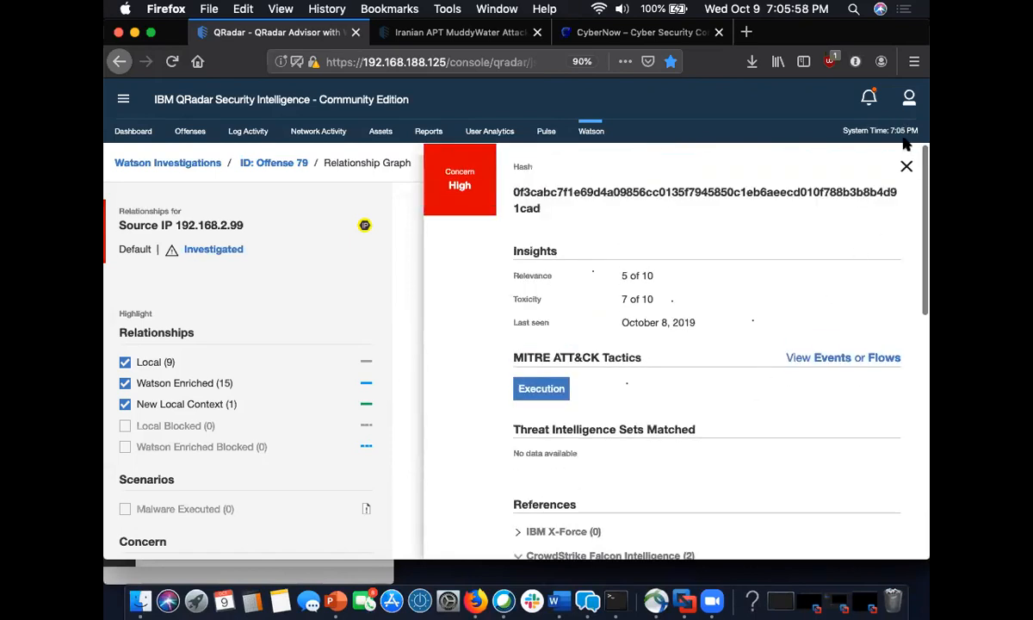
left_click(906, 166)
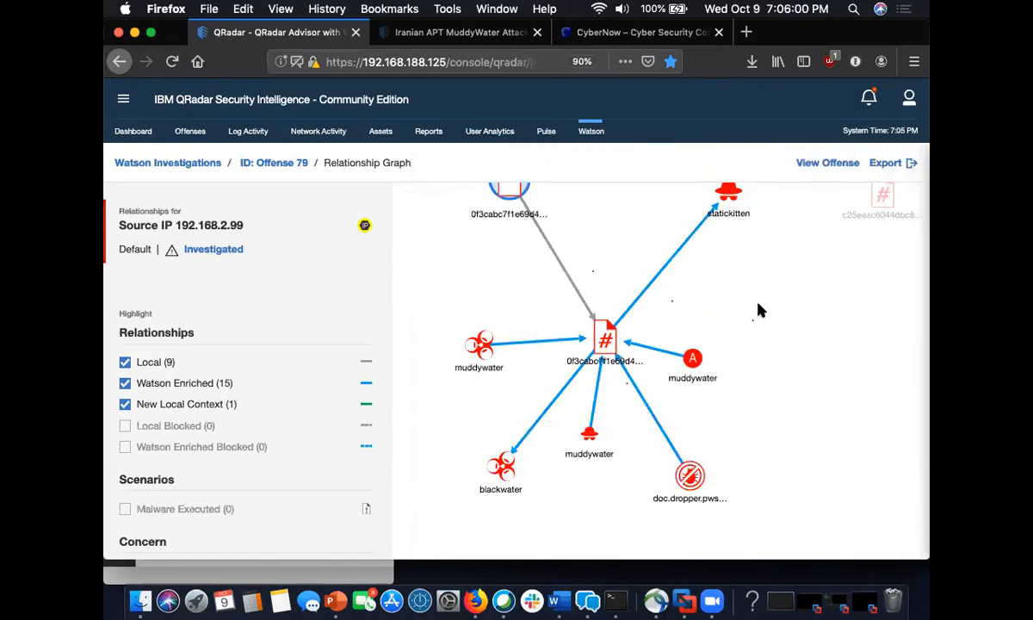
Step: Inspect the insights and references of the statickitten threat actor in the relationship graph and close the details
left_click_drag(759, 310, 730, 441)
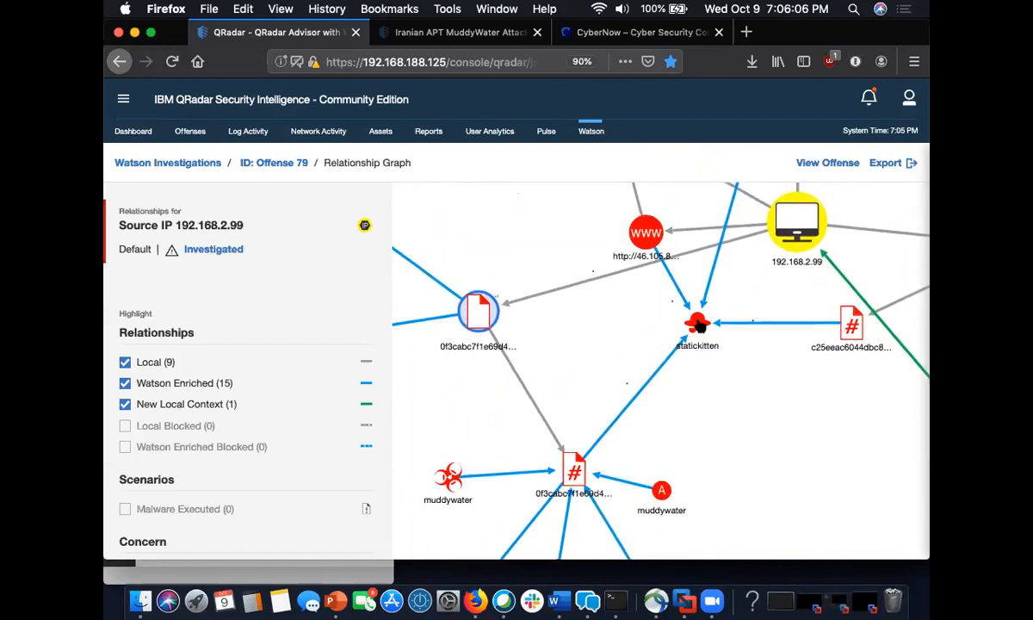
left_click_drag(704, 397, 637, 428)
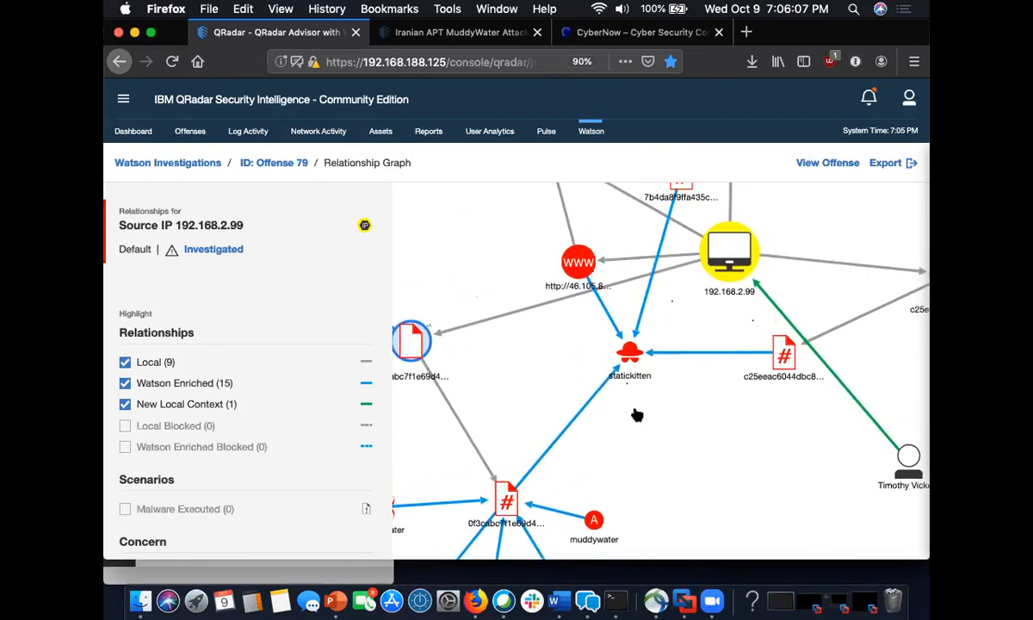
left_click(634, 360)
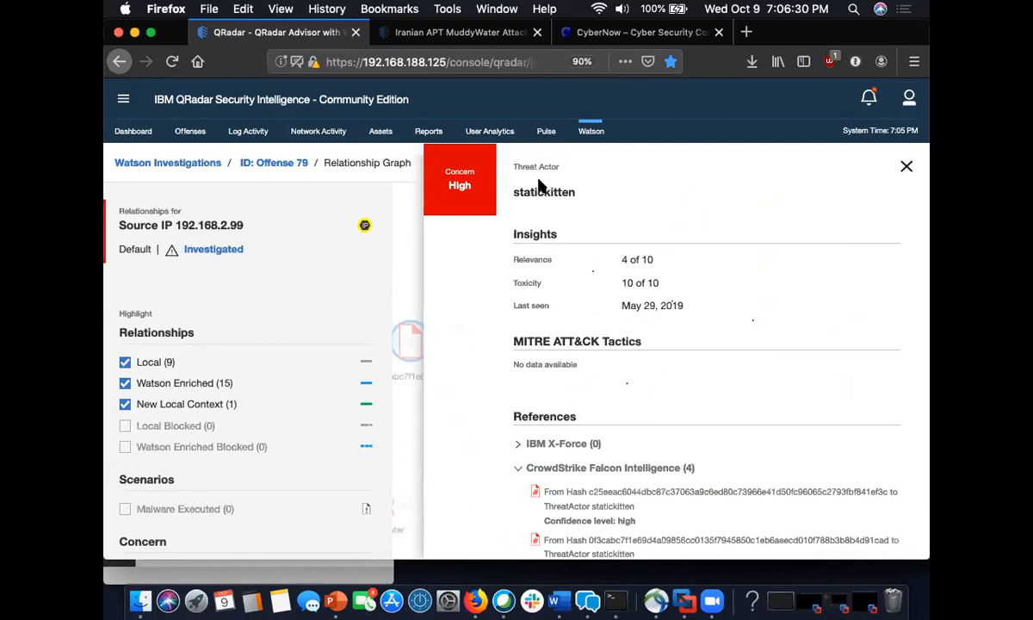
left_click(907, 166)
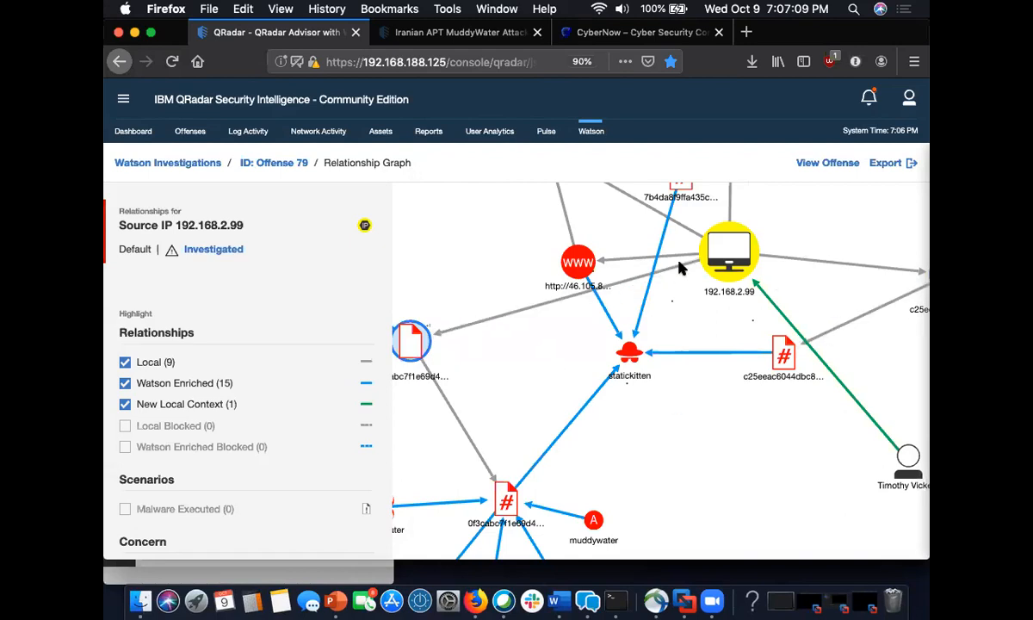
Step: Try to send offense 79 to Resilient as an incident using the Phishing template
left_click(186, 136)
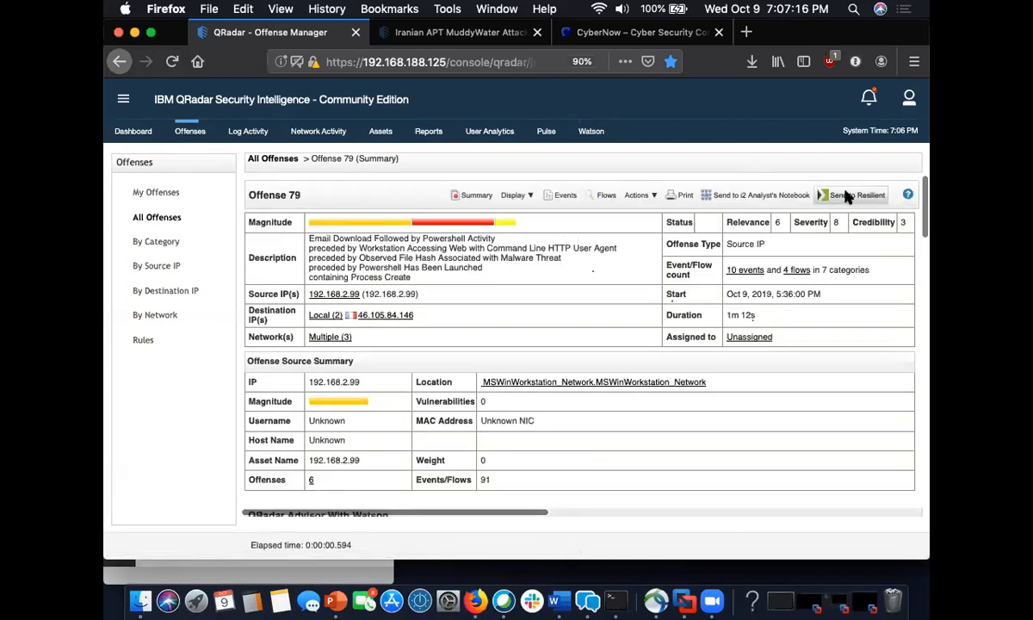
left_click(840, 195)
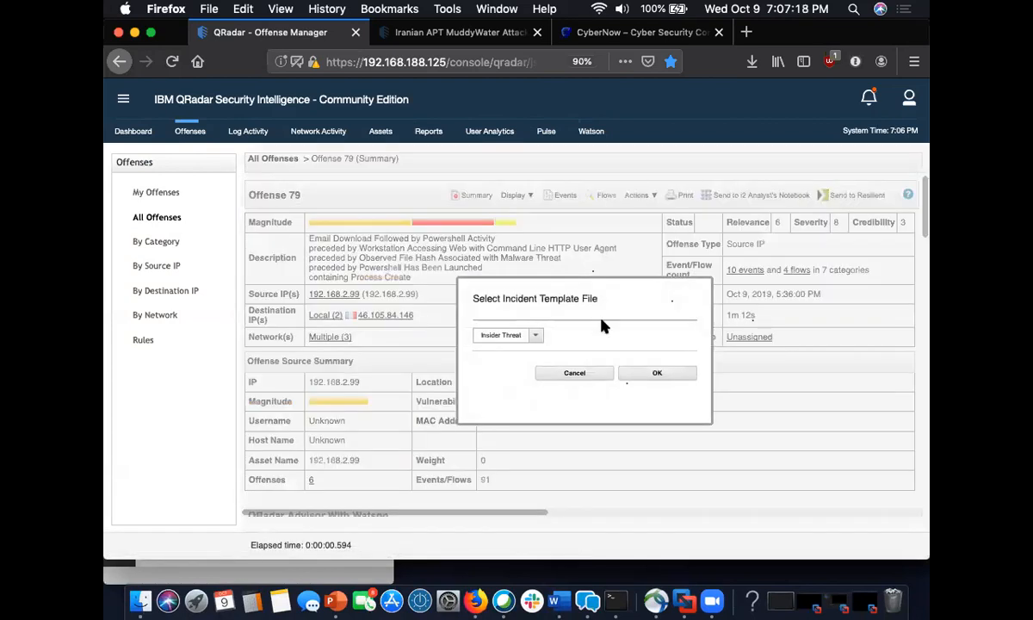
left_click(531, 341)
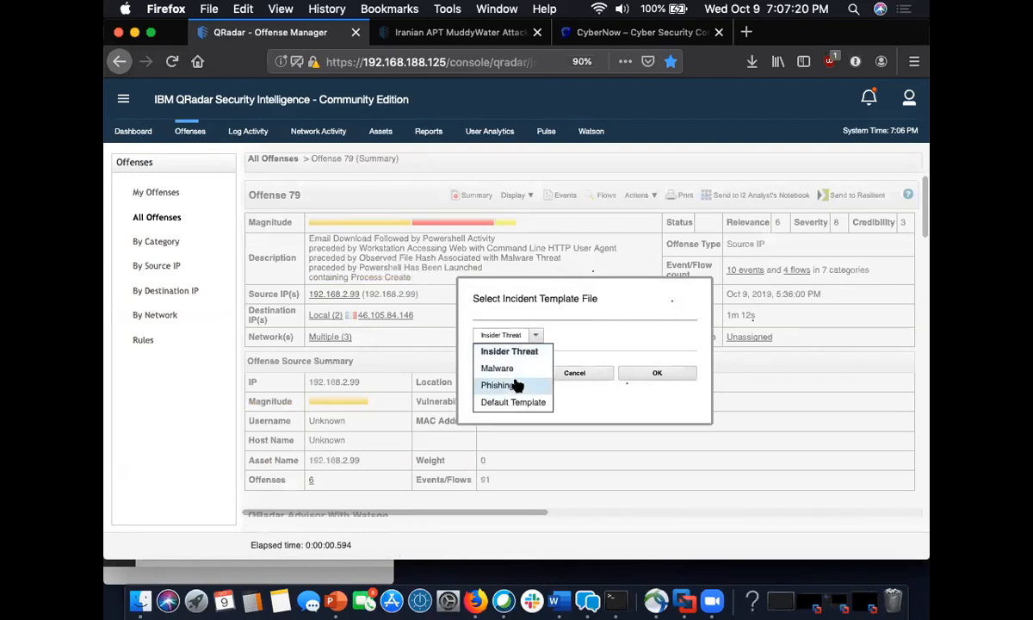
left_click(516, 385)
left_click(663, 376)
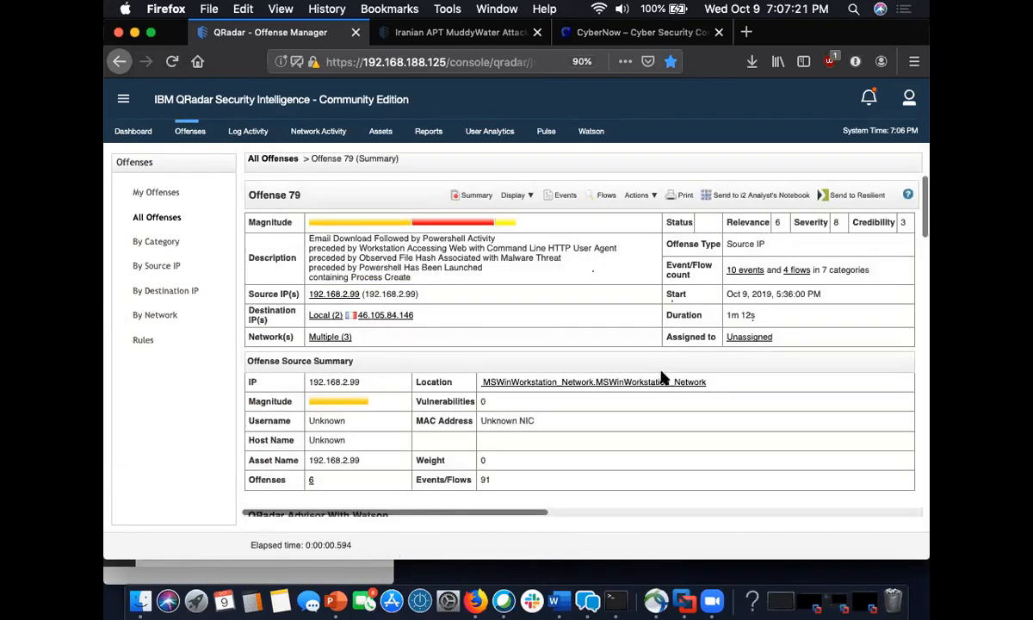
left_click(848, 189)
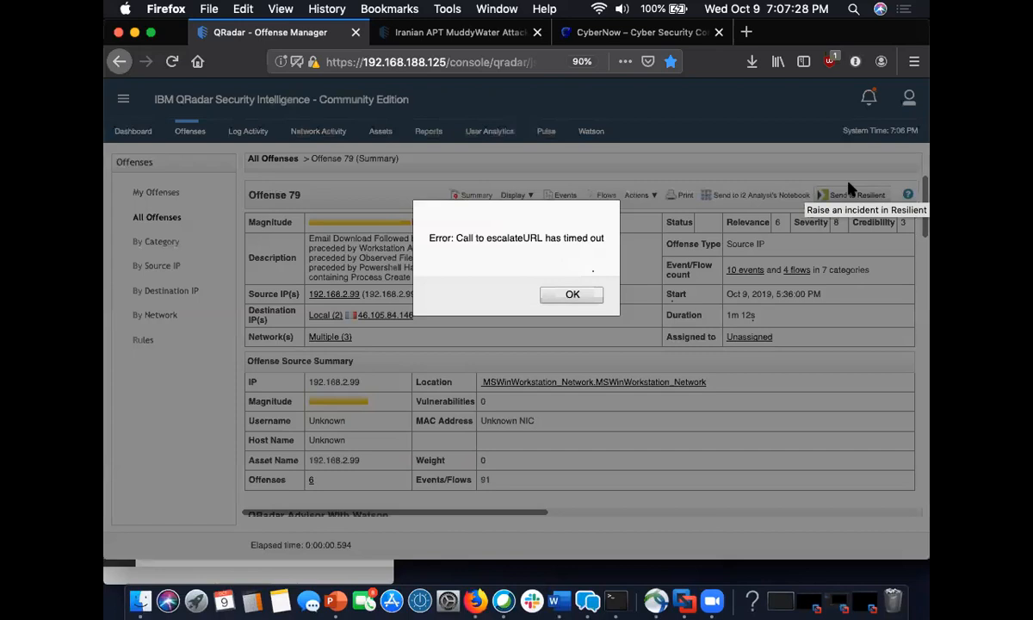
left_click(568, 293)
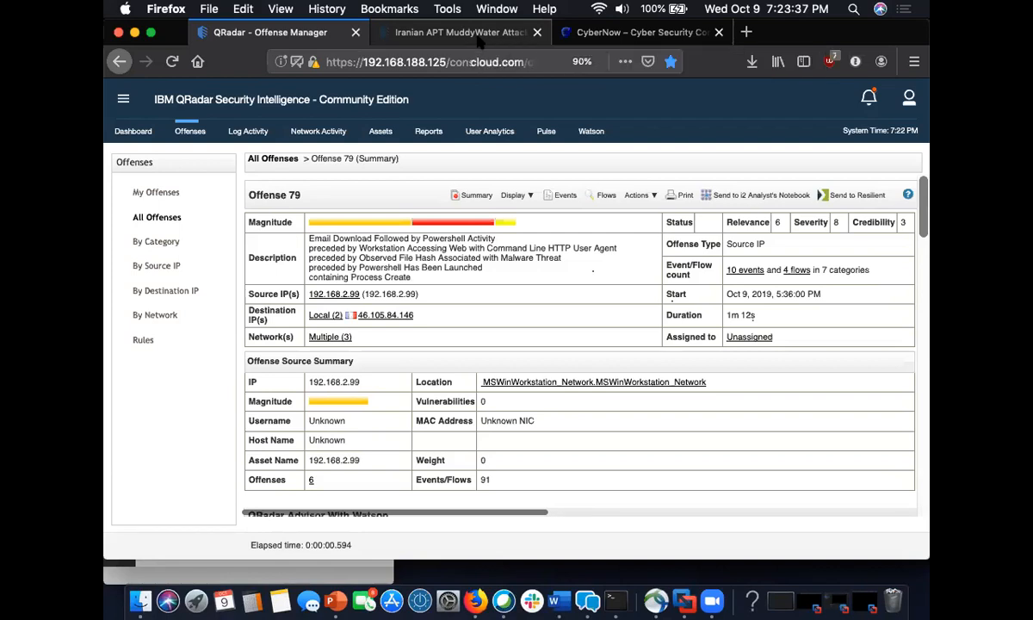
Step: Read the summary, overview, recommendations and reference of the X-Force Exchange collection on the Iranian APT MuddyWater attack infrastructure
left_click(479, 41)
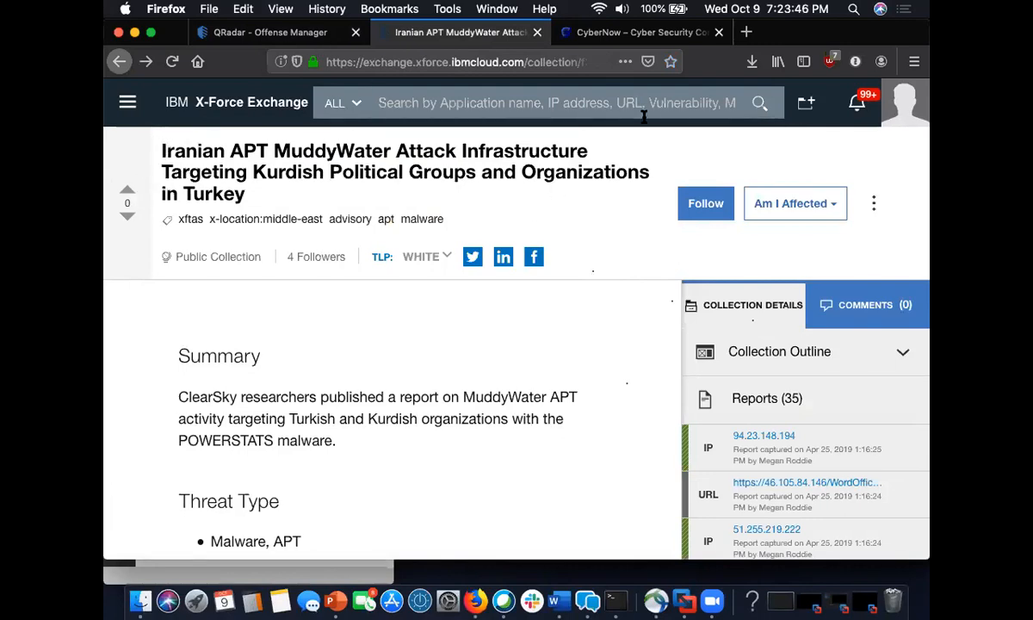
scroll(535, 500, "down", 3)
scroll(534, 499, "down", 4)
scroll(534, 493, "up", 4)
scroll(536, 494, "up", 2)
scroll(535, 494, "down", 2)
scroll(536, 494, "up", 2)
scroll(535, 494, "up", 1)
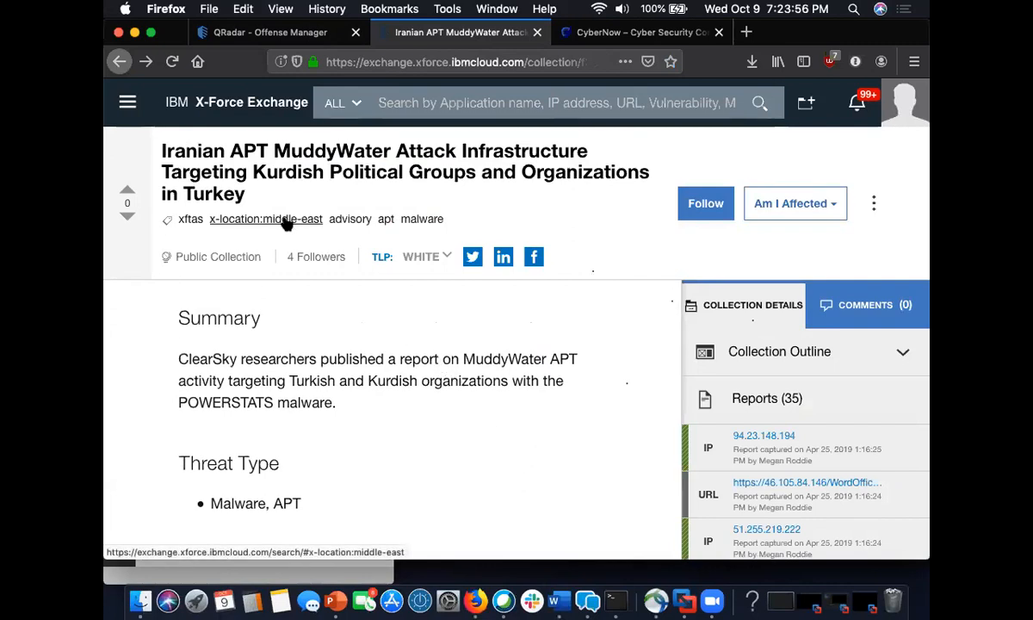
scroll(420, 492, "down", 1)
scroll(419, 492, "down", 1)
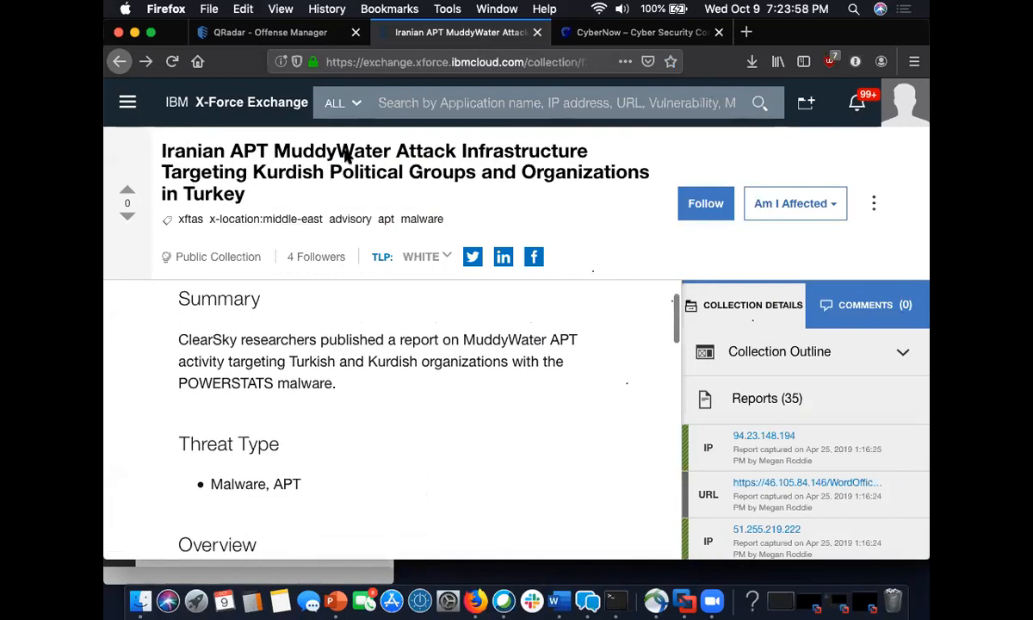
scroll(462, 478, "down", 5)
scroll(461, 475, "down", 10)
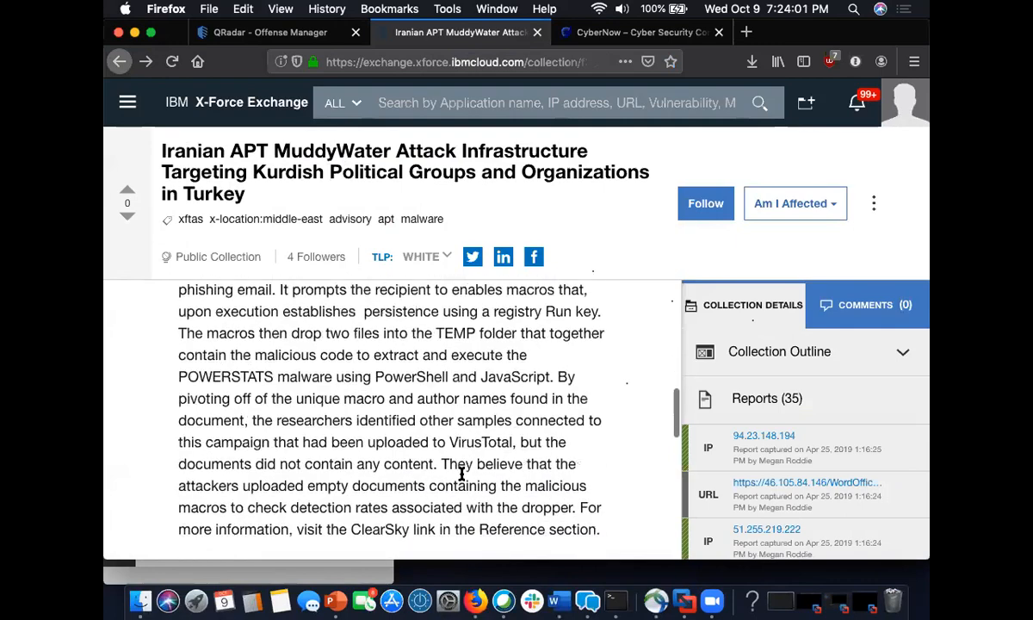
scroll(462, 479, "up", 15)
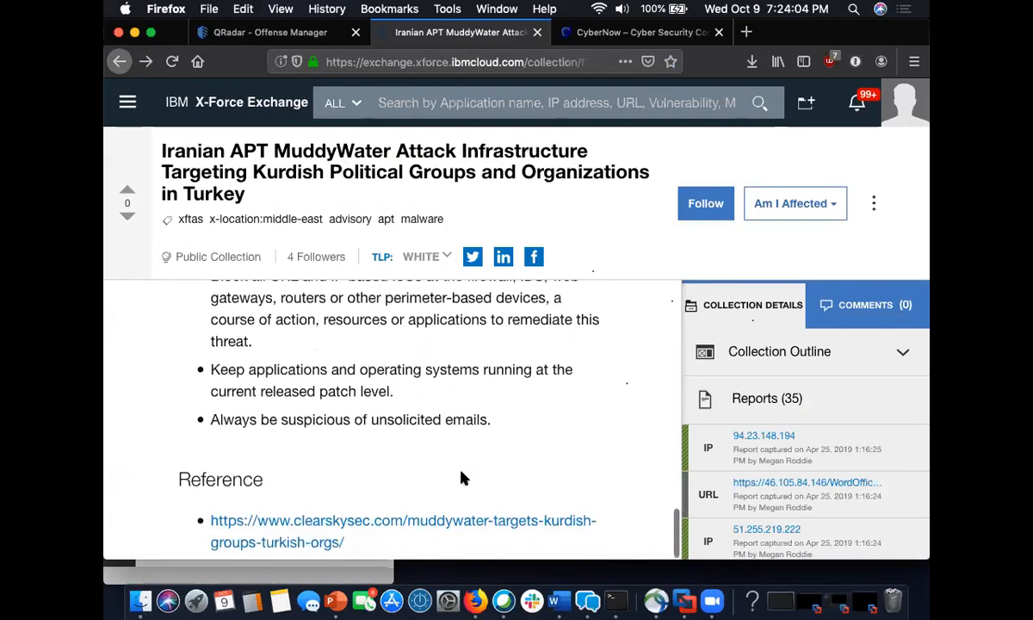
Step: Check whether the MuddyWater collection's IOCs appear in QRadar over the last 6 hours and view the results
left_click(799, 203)
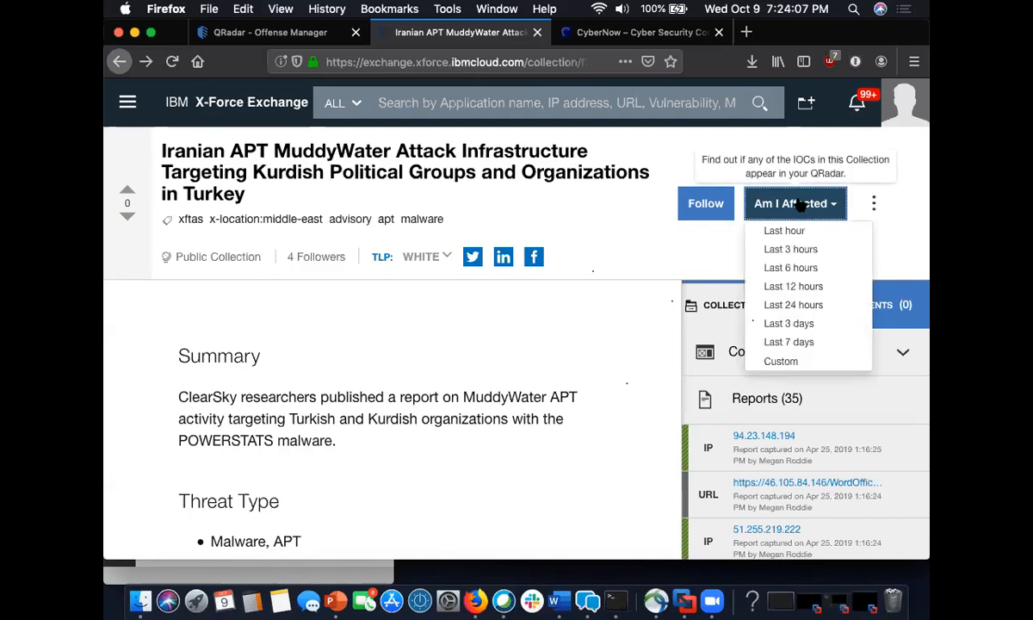
left_click(794, 270)
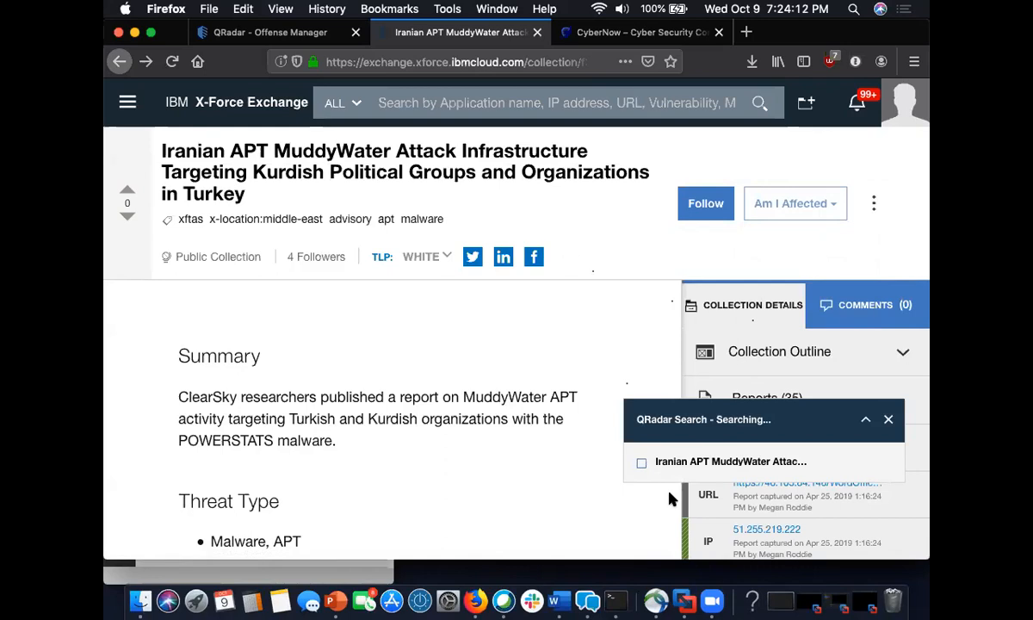
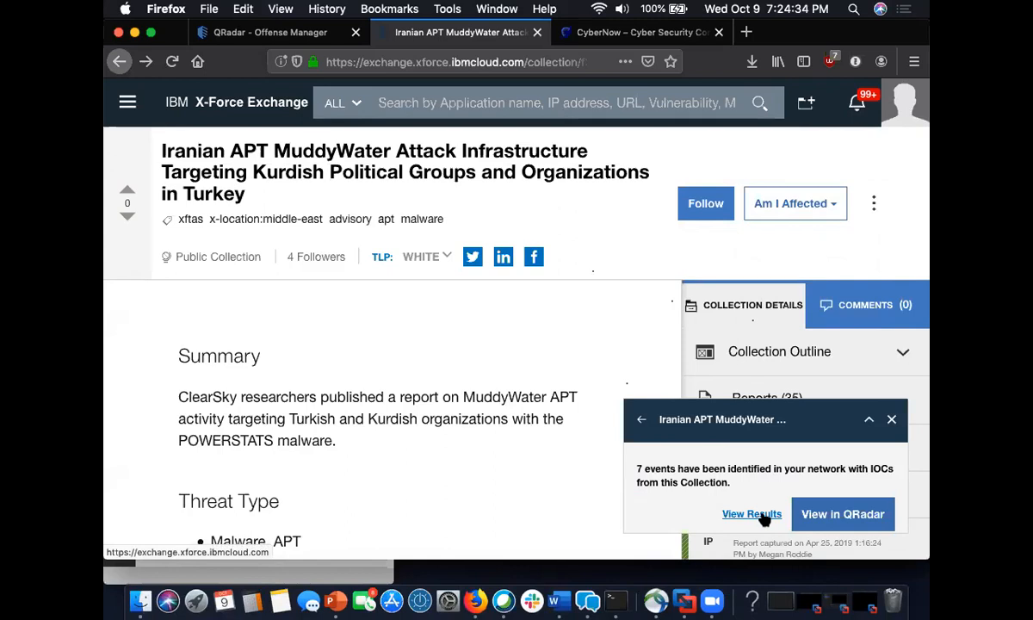
left_click(753, 514)
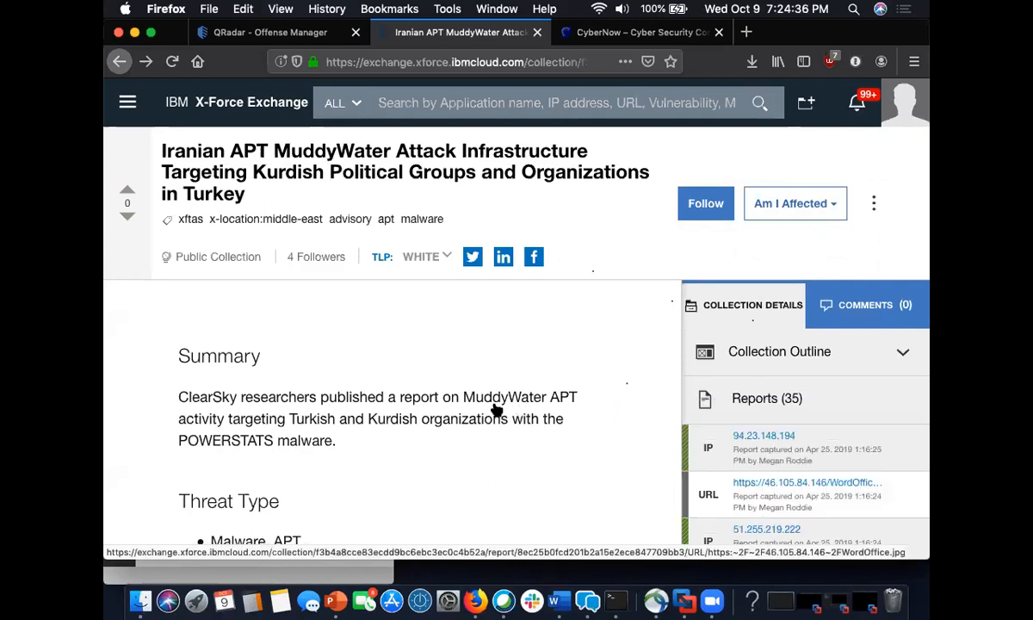
Step: Examine the timeline and event table of the Am I Affected report and open the matching events in the QRadar console
scroll(490, 375, "down", 2)
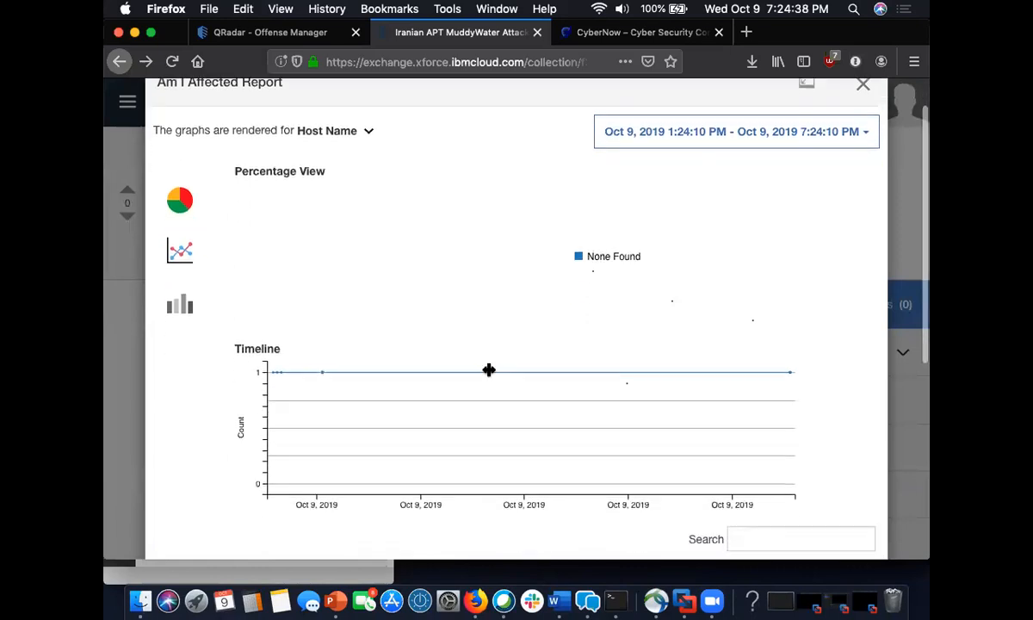
scroll(317, 327, "down", 3)
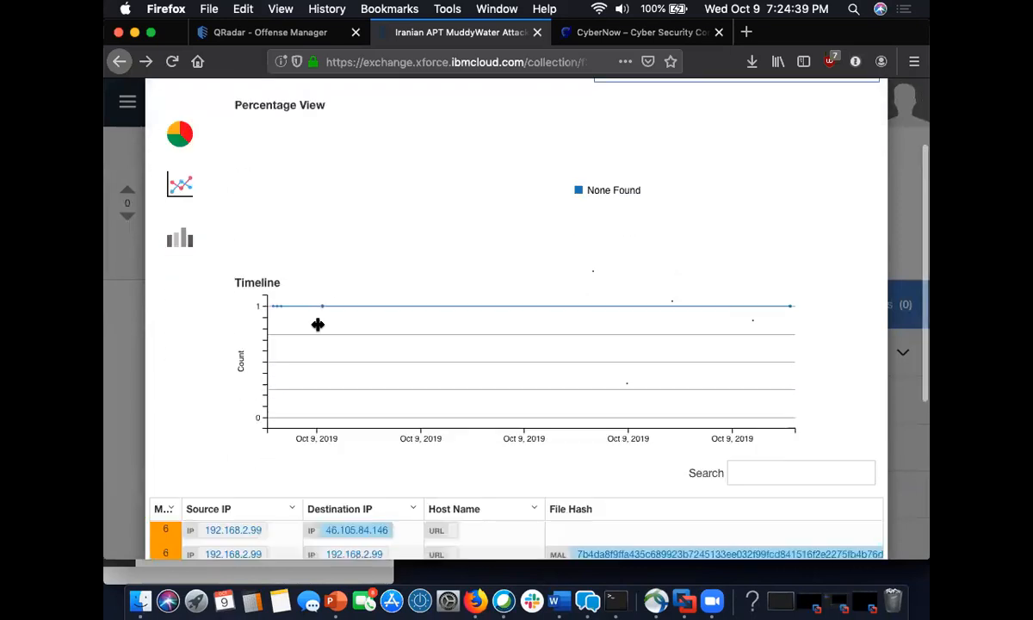
scroll(161, 422, "down", 10)
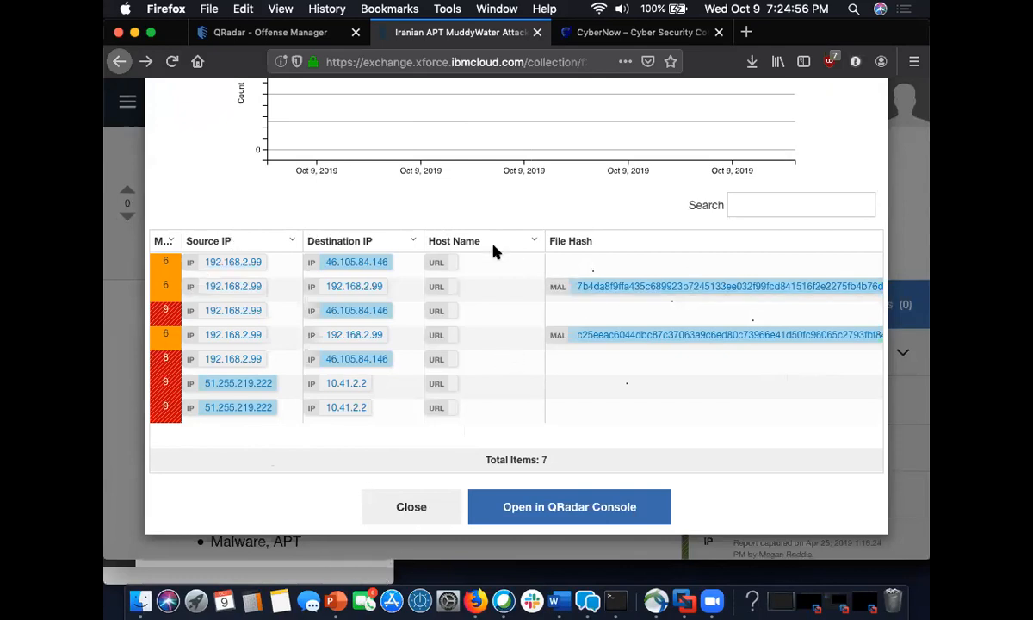
scroll(442, 213, "up", 1)
scroll(442, 213, "up", 3)
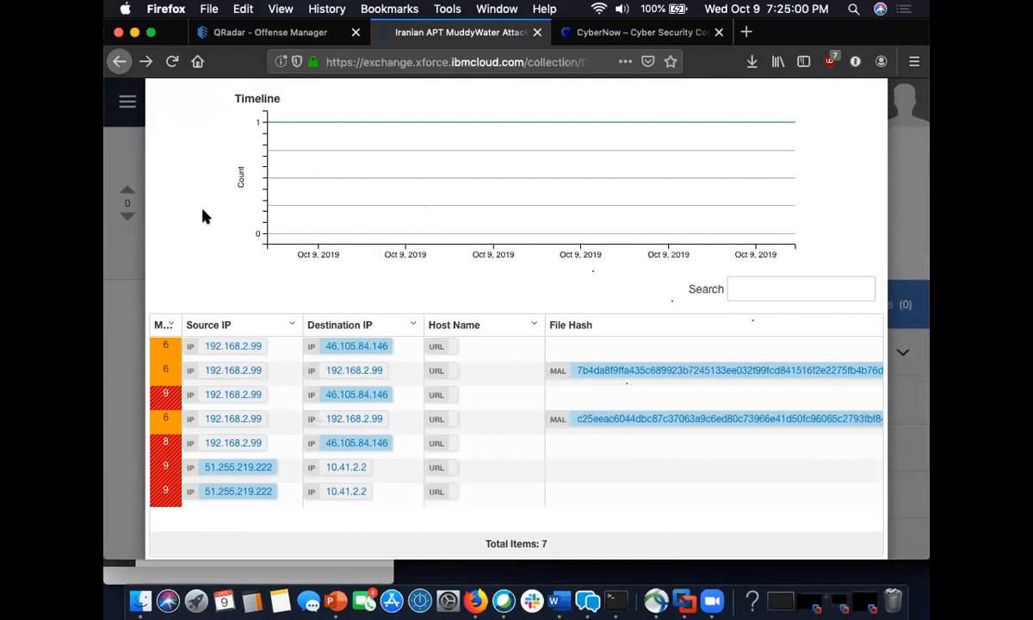
scroll(203, 216, "down", 3)
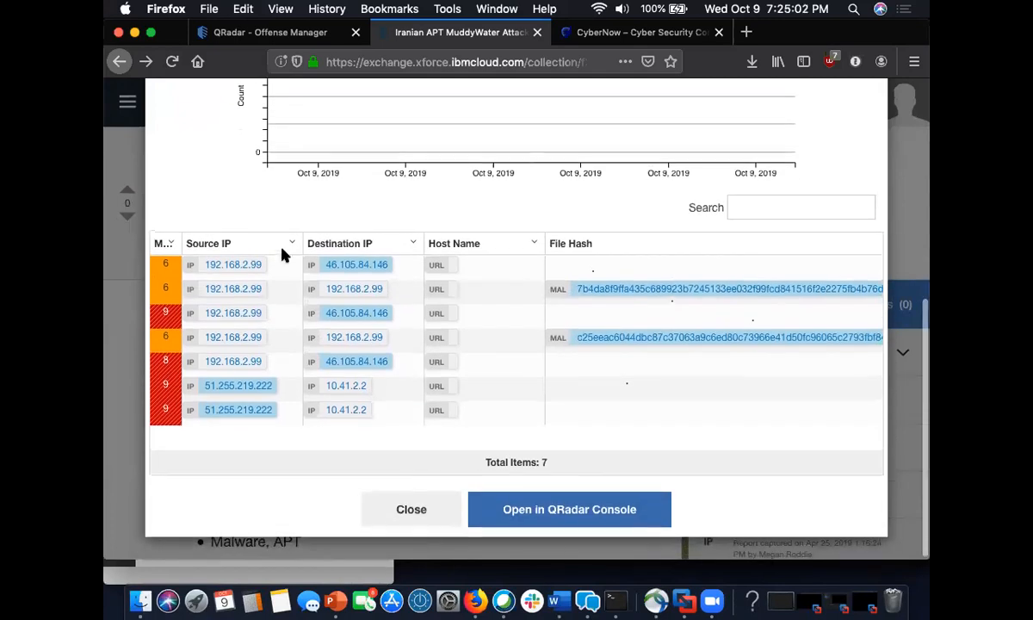
left_click(517, 508)
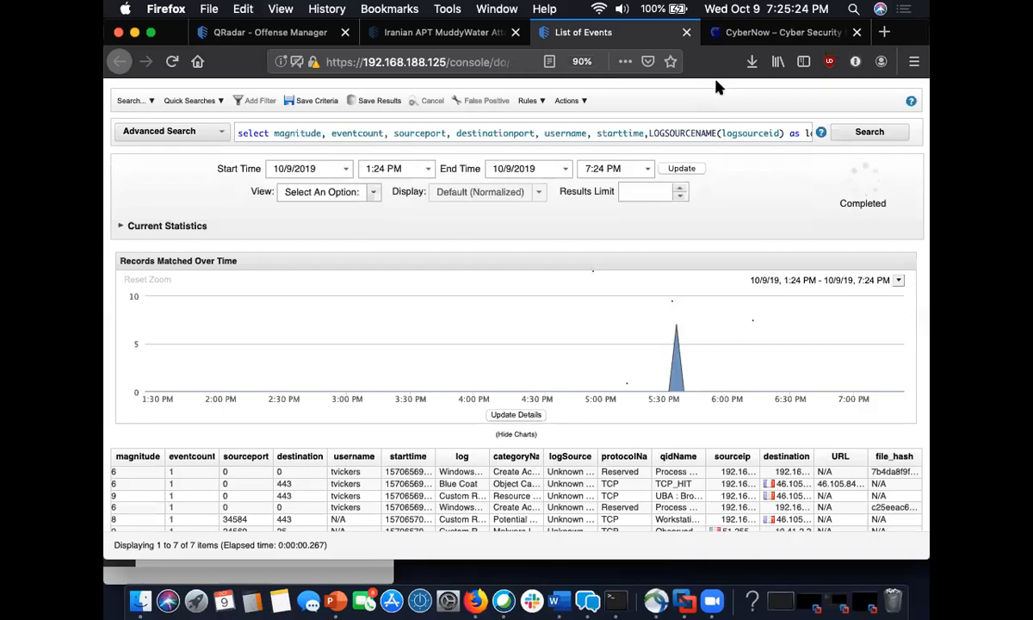
Step: Close the event list and the X-Force collection page, and return to the offense 79 summary
left_click(686, 31)
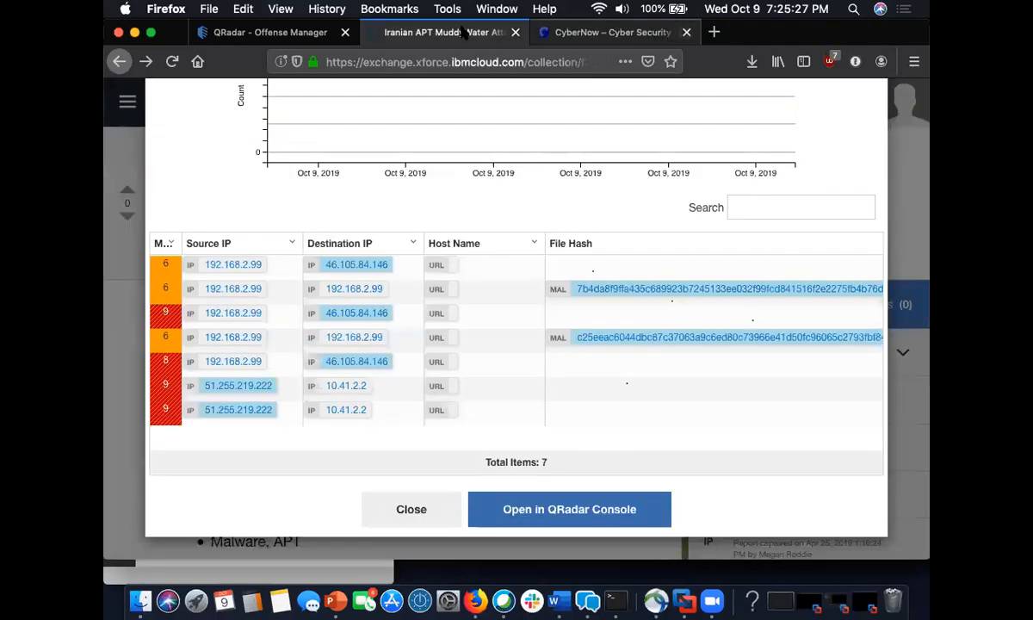
left_click(515, 32)
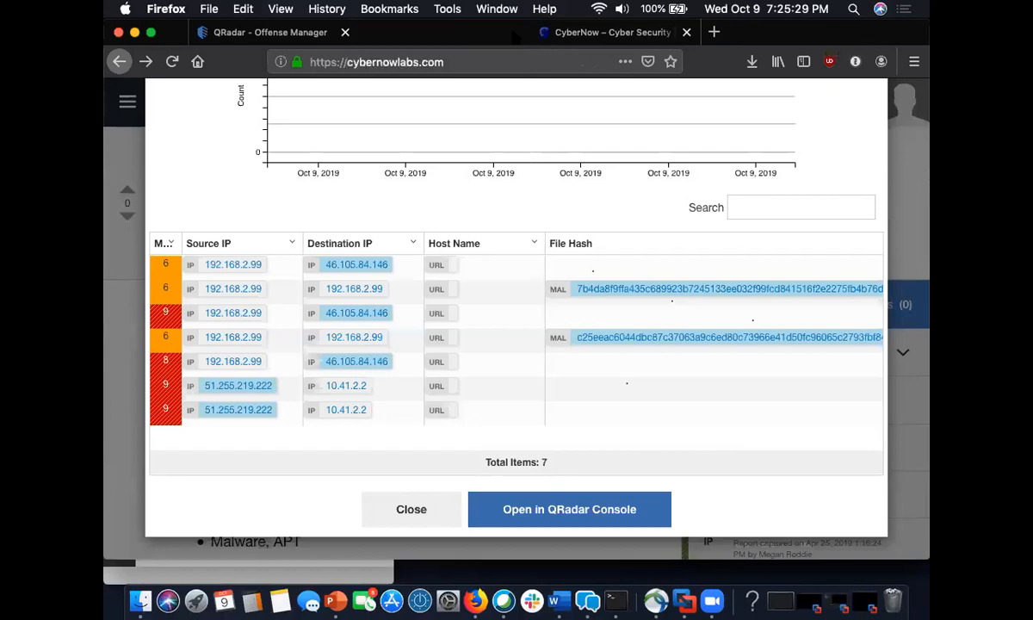
left_click(271, 30)
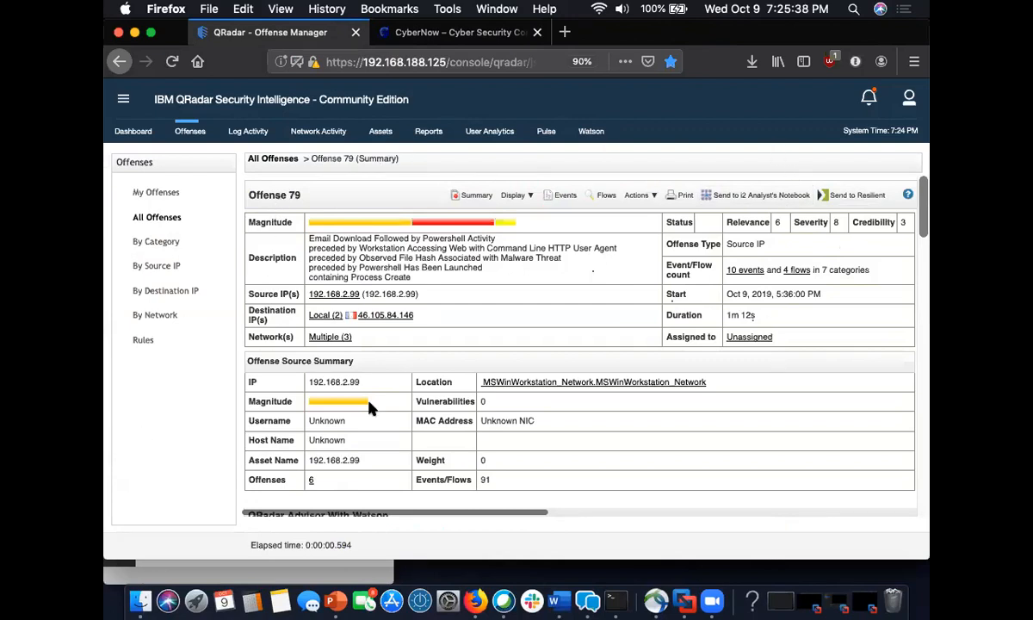
Step: Send Offense 79 to Resilient with the Phishing incident template and log in with the prefilled credentials without saving the login
left_click(850, 196)
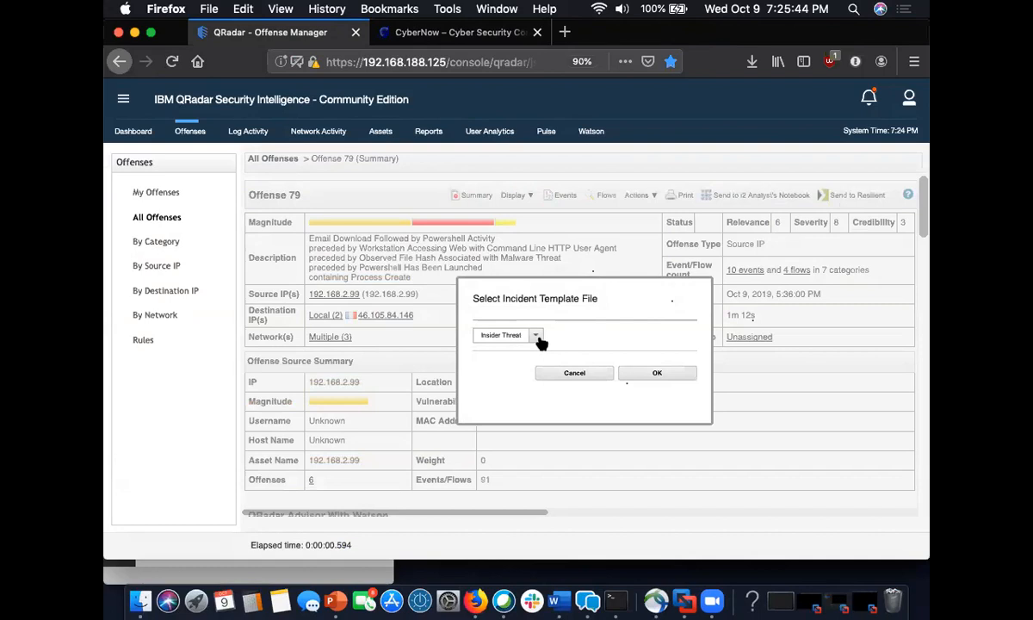
left_click(535, 336)
left_click(515, 386)
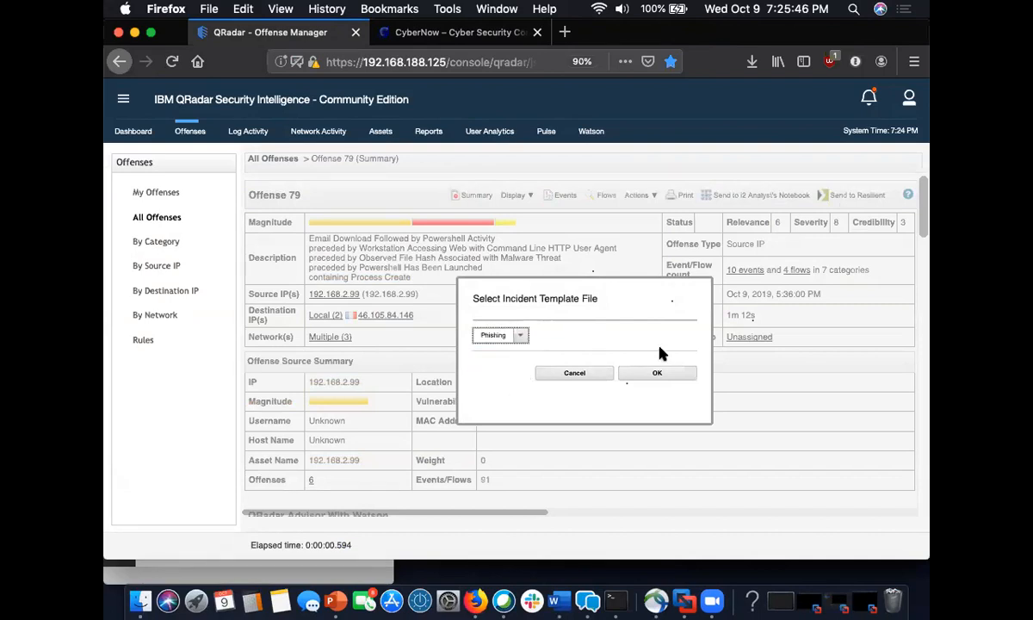
left_click(658, 376)
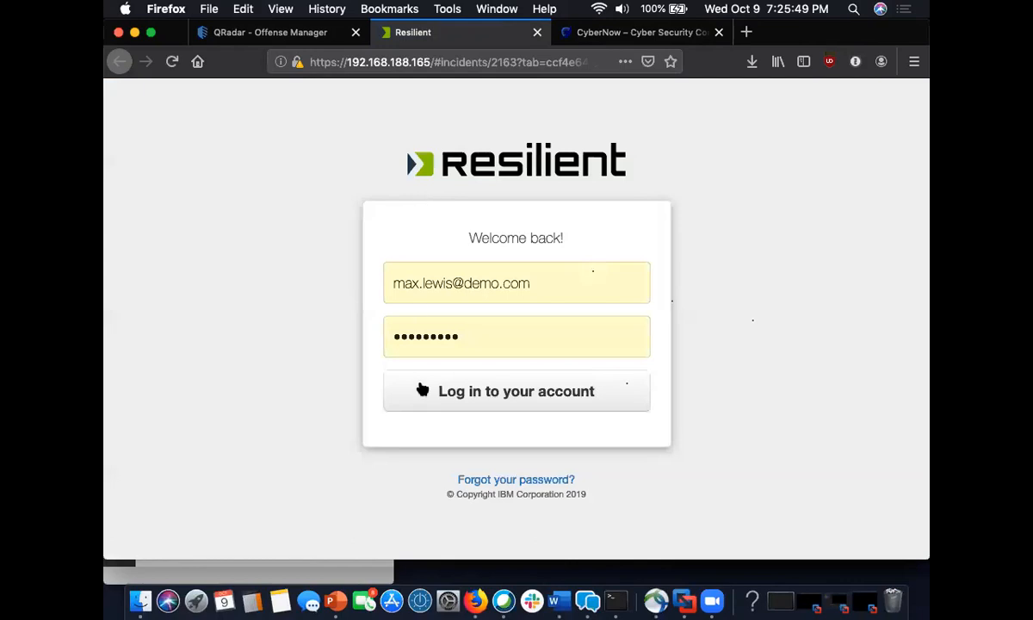
left_click(423, 391)
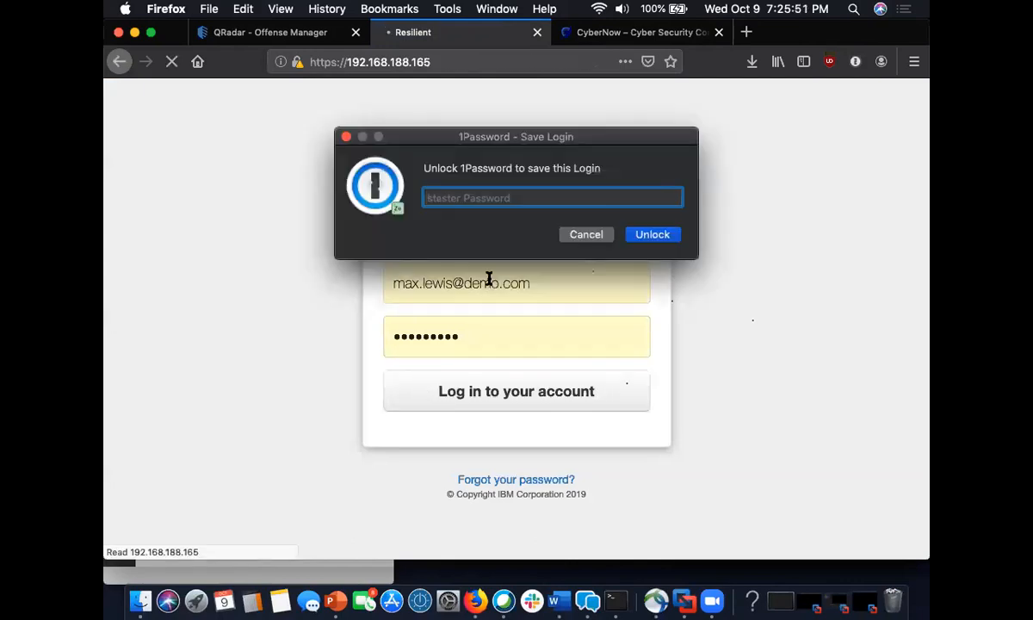
left_click(574, 233)
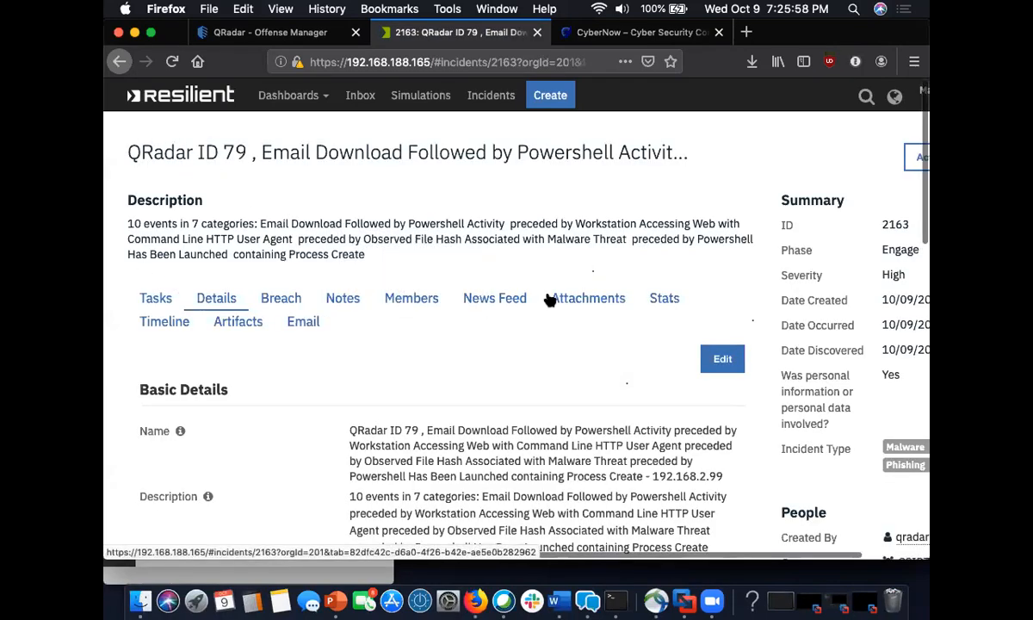
Step: Examine the new incident's basic details, date and location, and implications
scroll(622, 250, "down", 2)
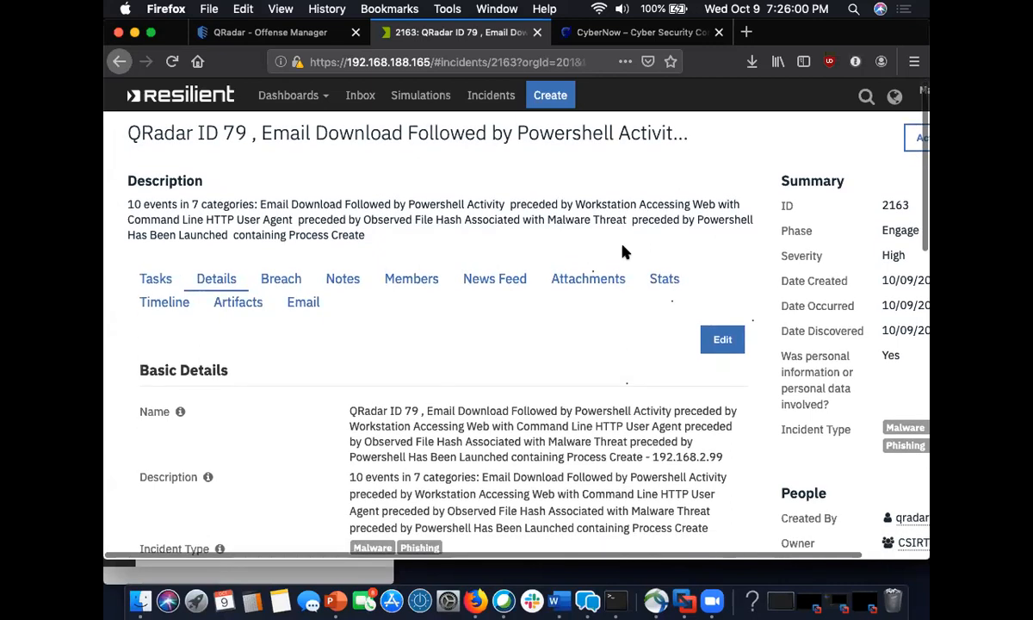
scroll(625, 251, "down", 3)
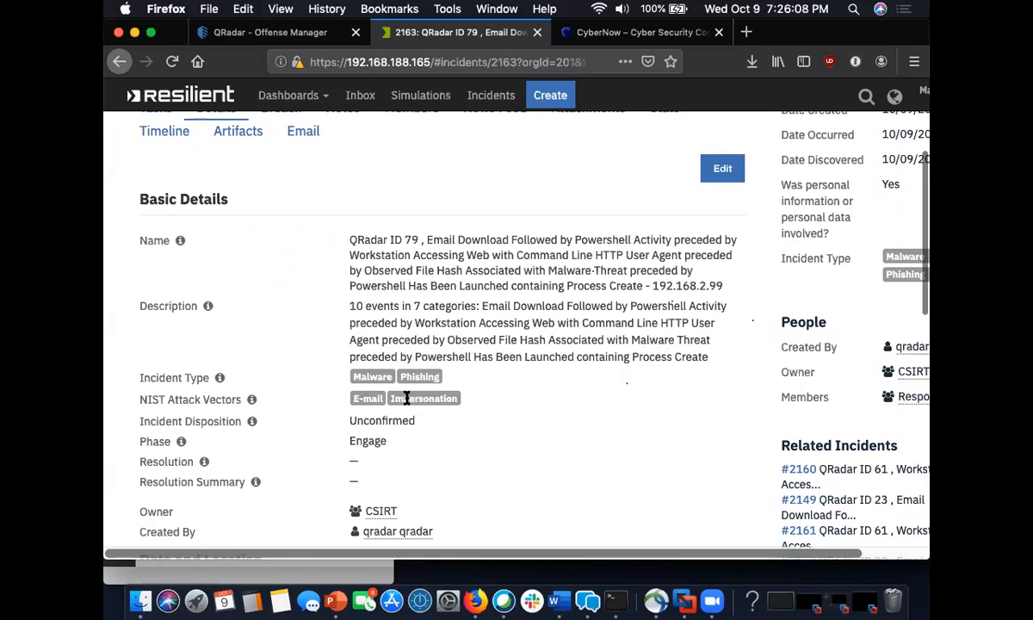
scroll(420, 447, "down", 1)
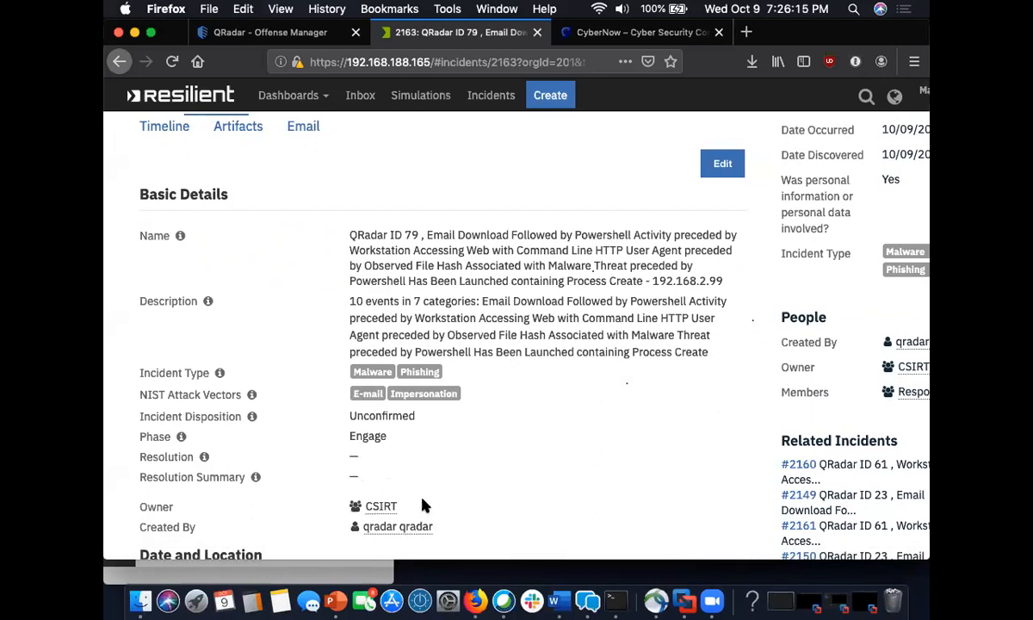
scroll(517, 478, "down", 5)
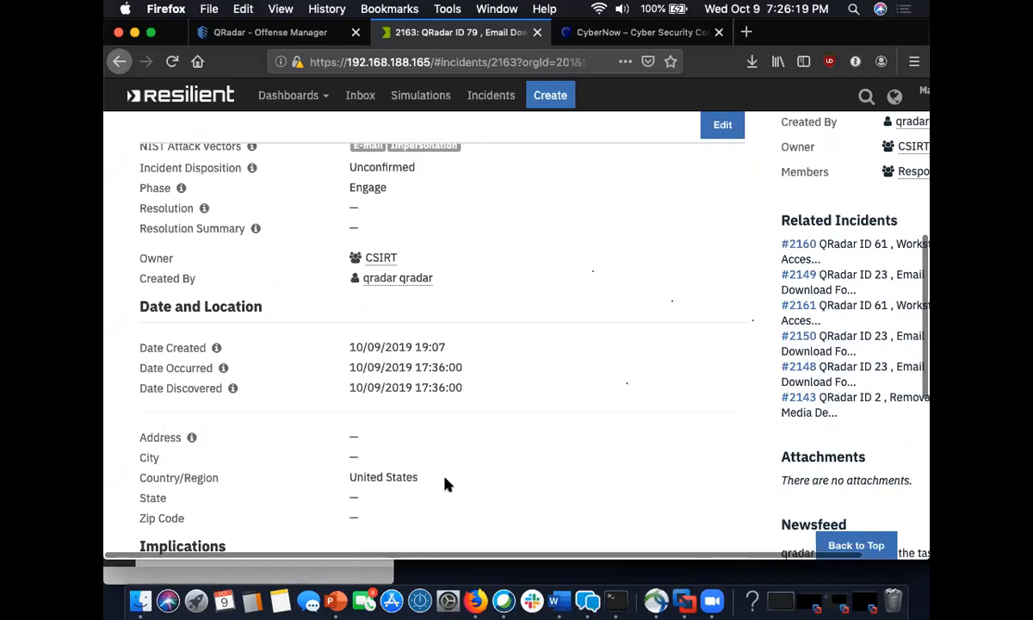
scroll(445, 485, "down", 8)
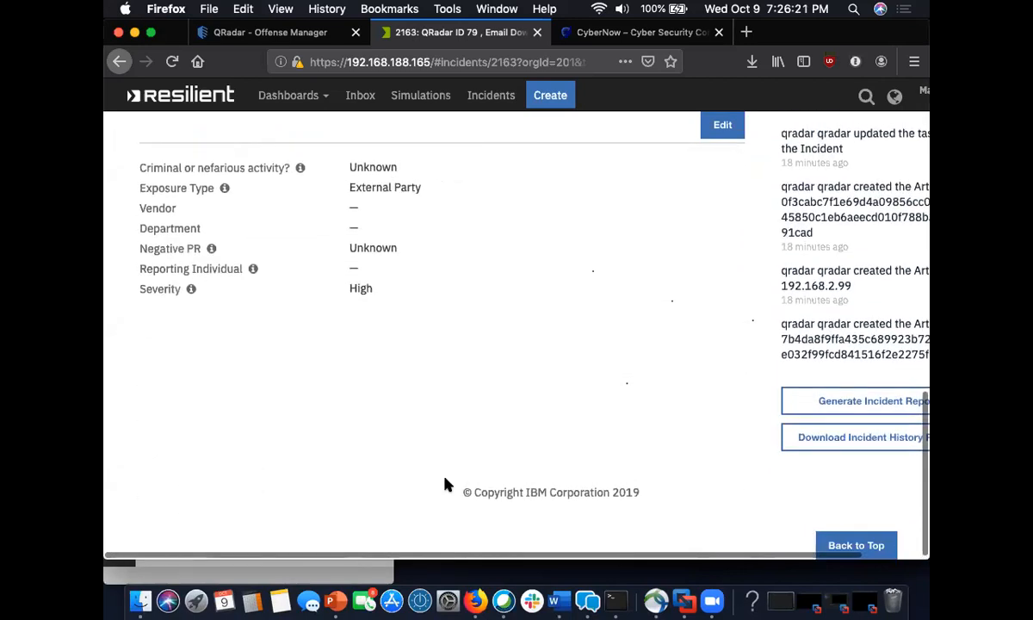
scroll(445, 485, "up", 15)
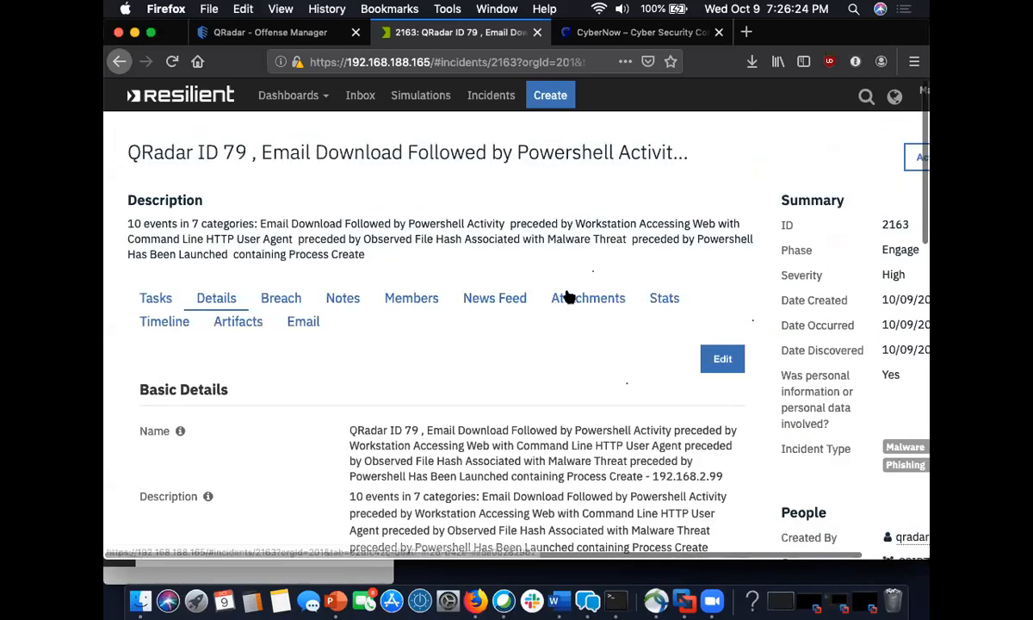
Step: Open the incident's task list and look through the tasks of the Engage, Detect/Analyze and Respond phases
left_click(159, 298)
scroll(320, 231, "down", 1)
scroll(320, 230, "up", 1)
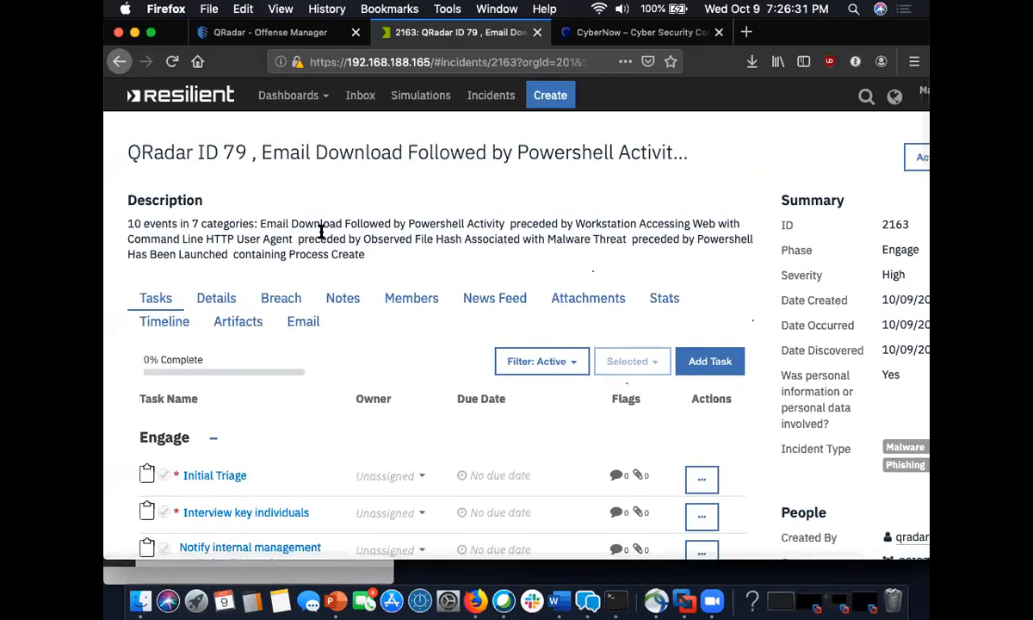
scroll(320, 231, "down", 1)
scroll(320, 231, "down", 1)
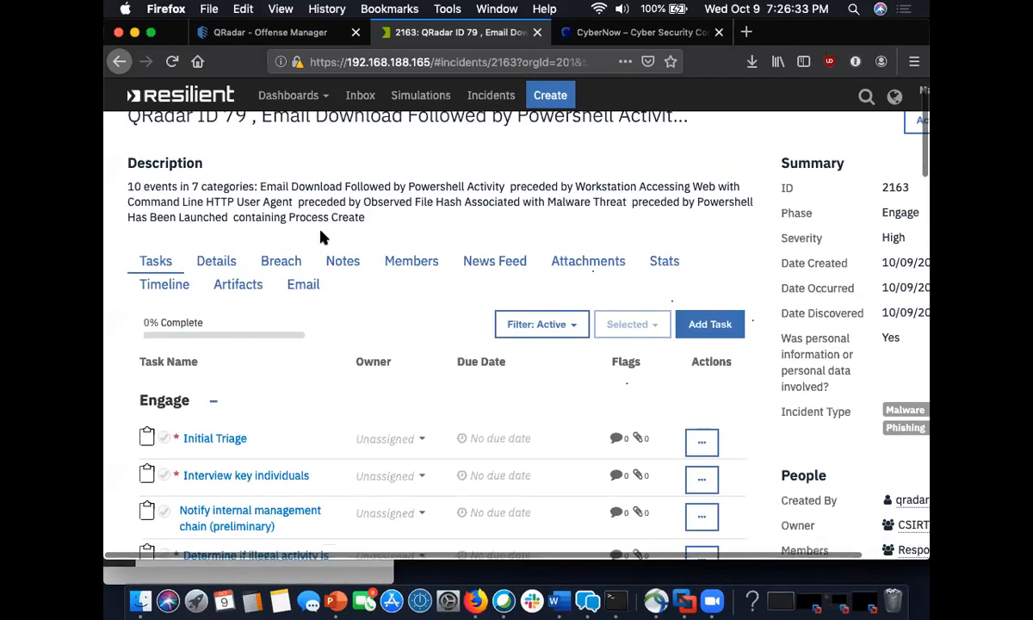
scroll(320, 237, "down", 1)
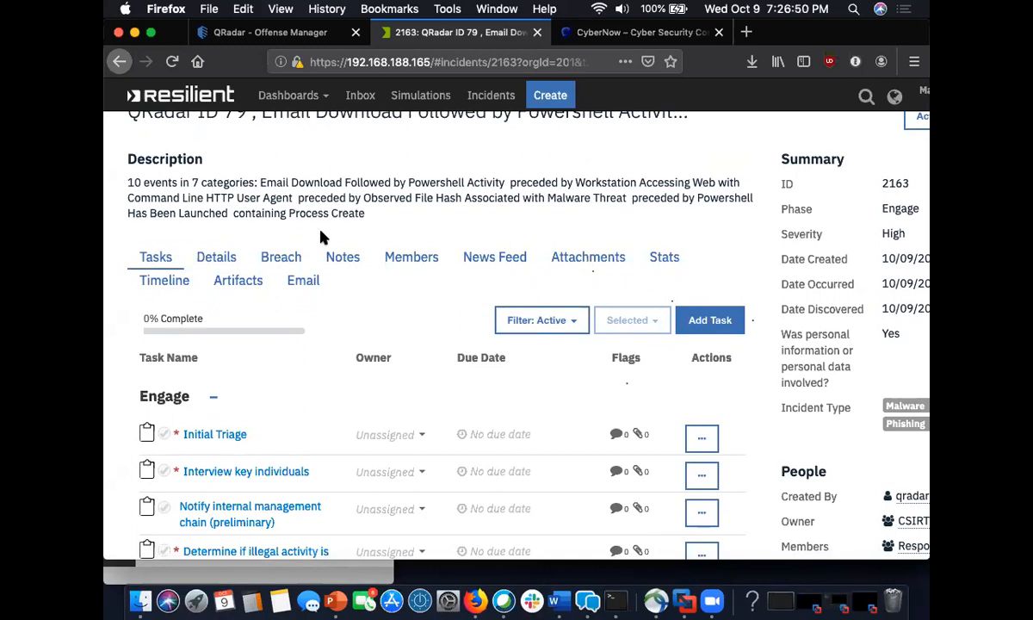
scroll(358, 415, "down", 5)
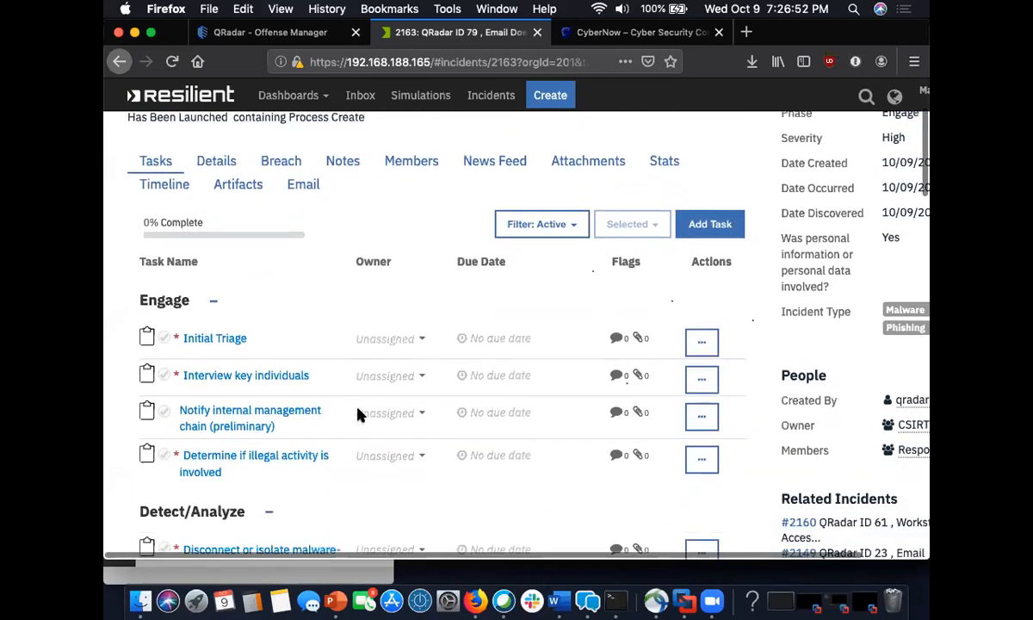
scroll(361, 416, "down", 8)
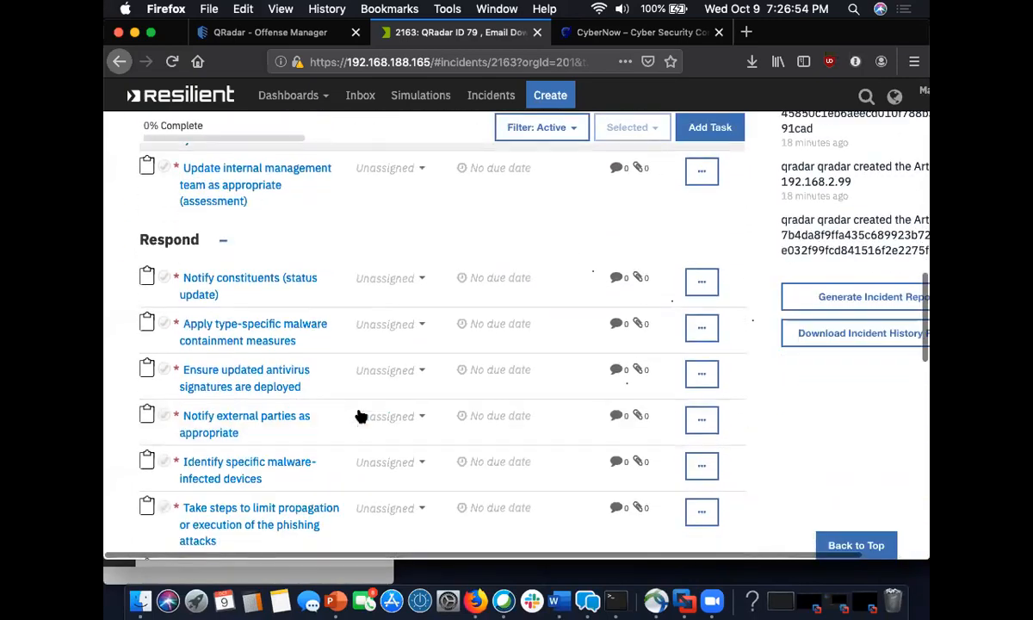
scroll(361, 416, "down", 3)
scroll(361, 416, "up", 15)
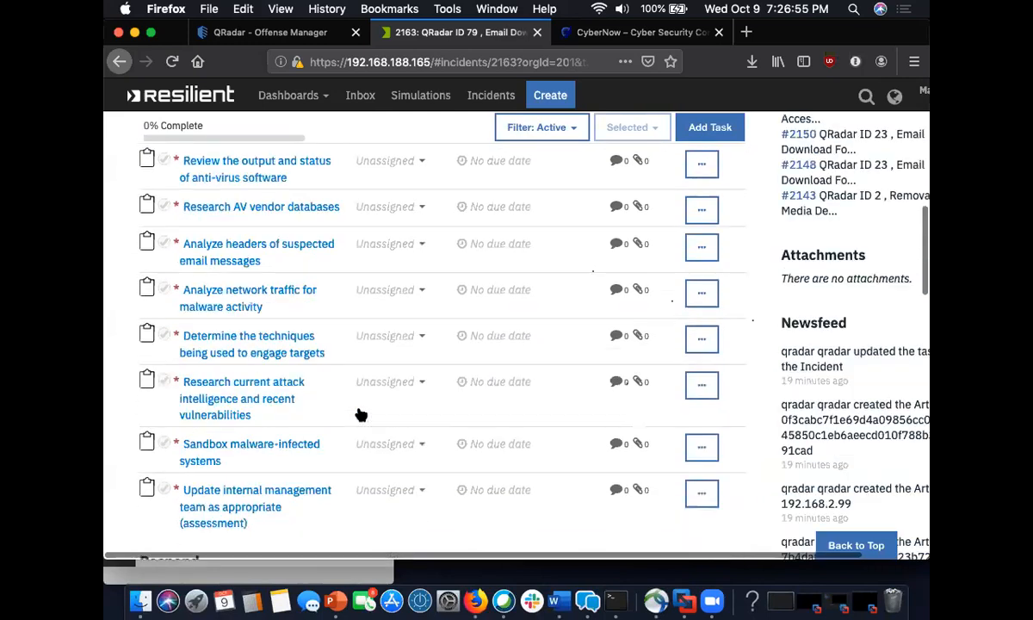
scroll(361, 415, "up", 5)
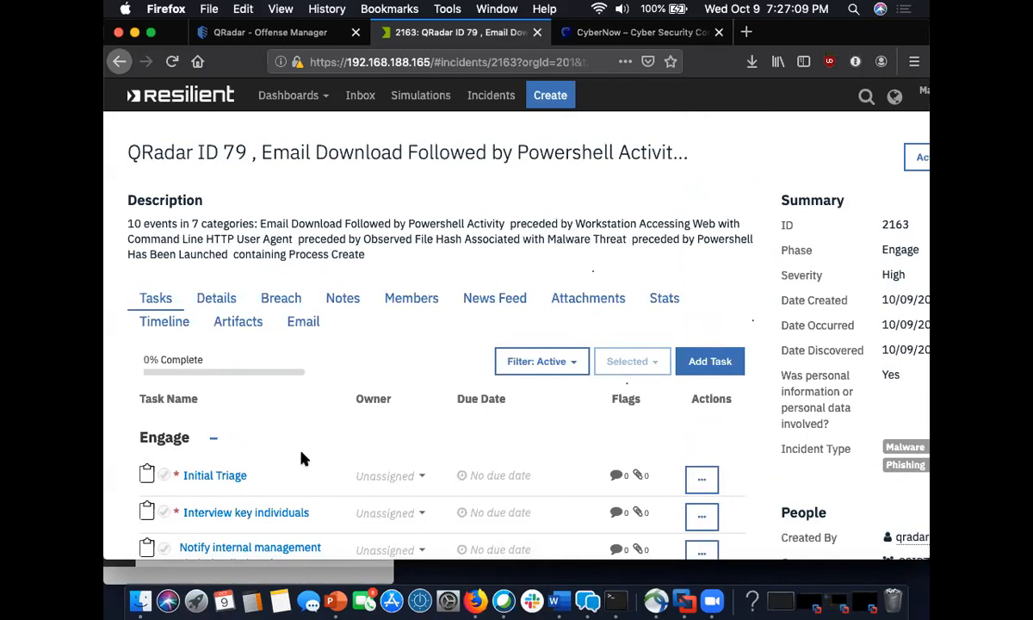
Step: Read the instructions attached to the Engage and Detect/Analyze tasks, such as Initial Triage and Analyze malware-infected systems
scroll(302, 459, "down", 5)
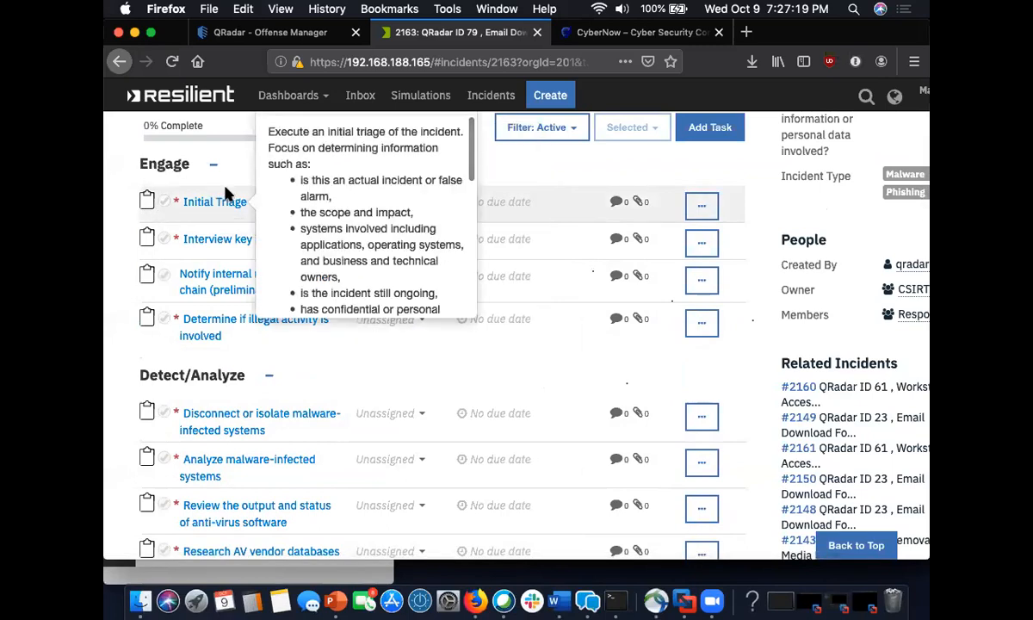
mouse_move(226, 202)
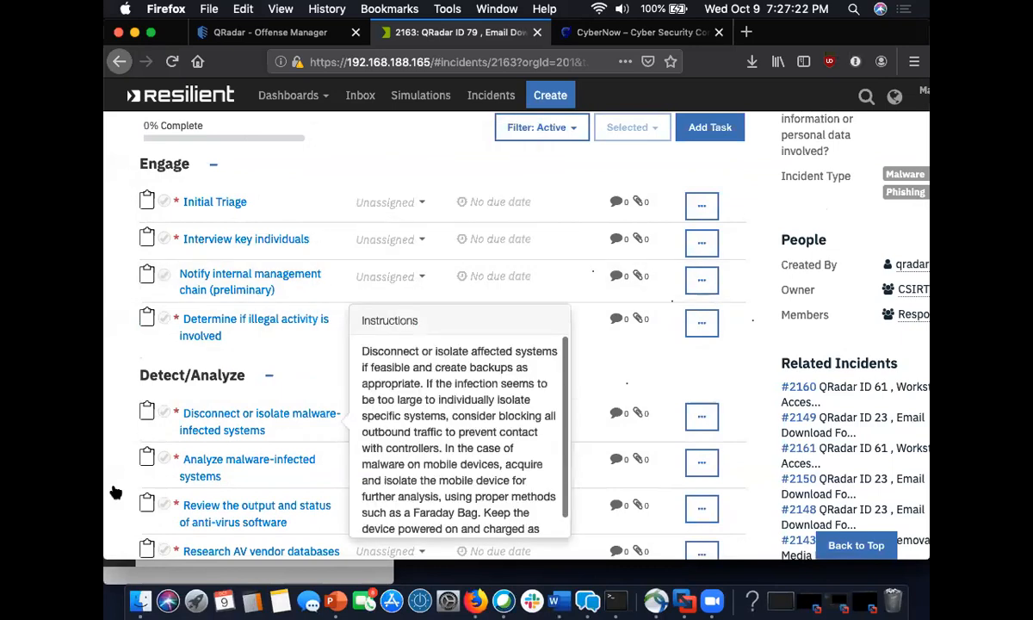
scroll(427, 439, "down", 2)
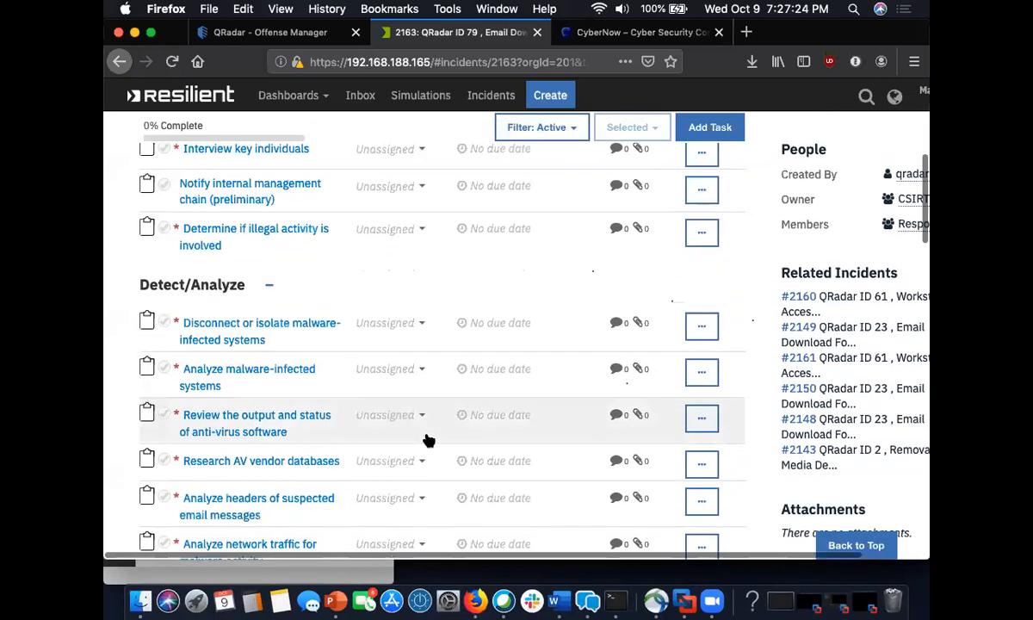
mouse_move(249, 372)
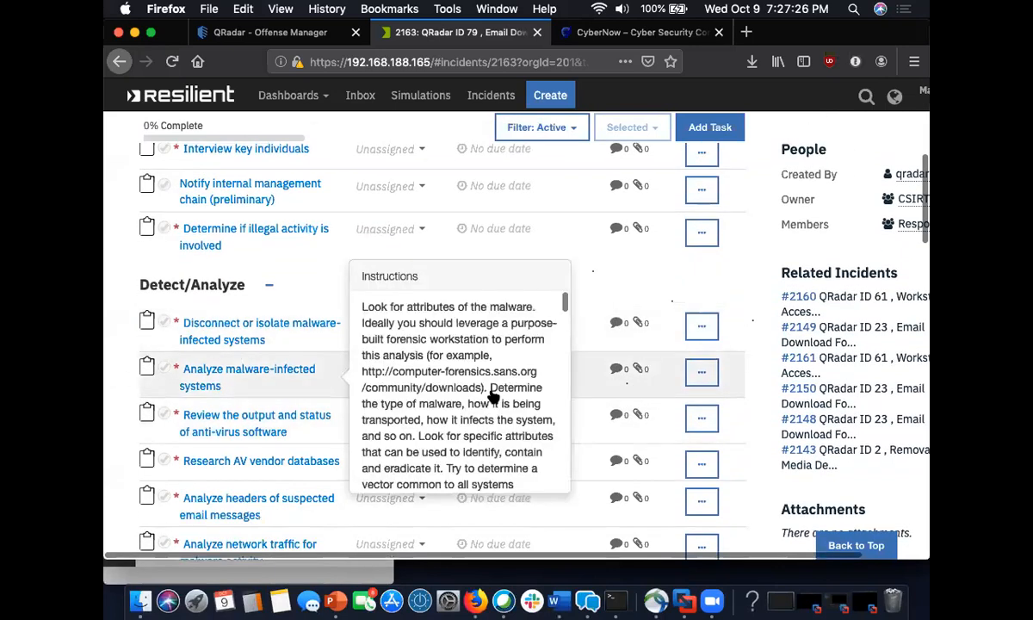
scroll(277, 517, "down", 3)
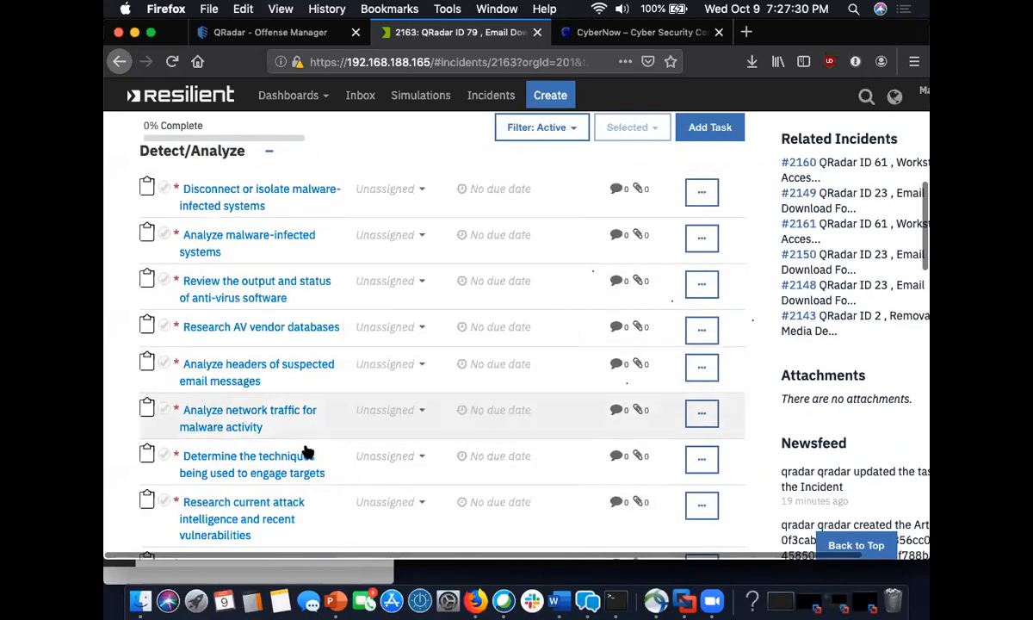
mouse_move(287, 459)
scroll(288, 448, "down", 5)
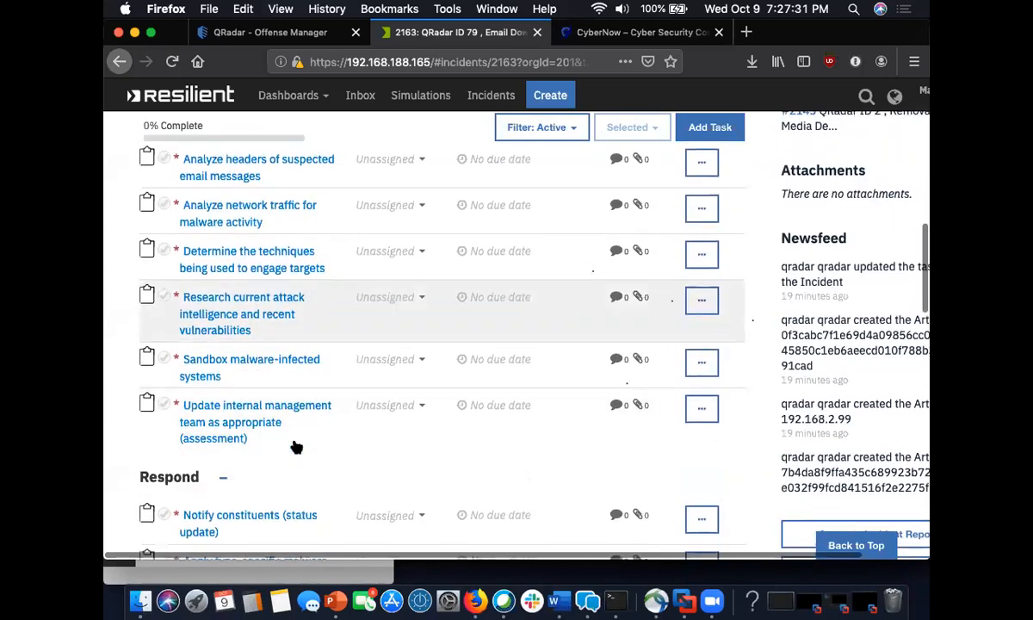
scroll(180, 354, "up", 10)
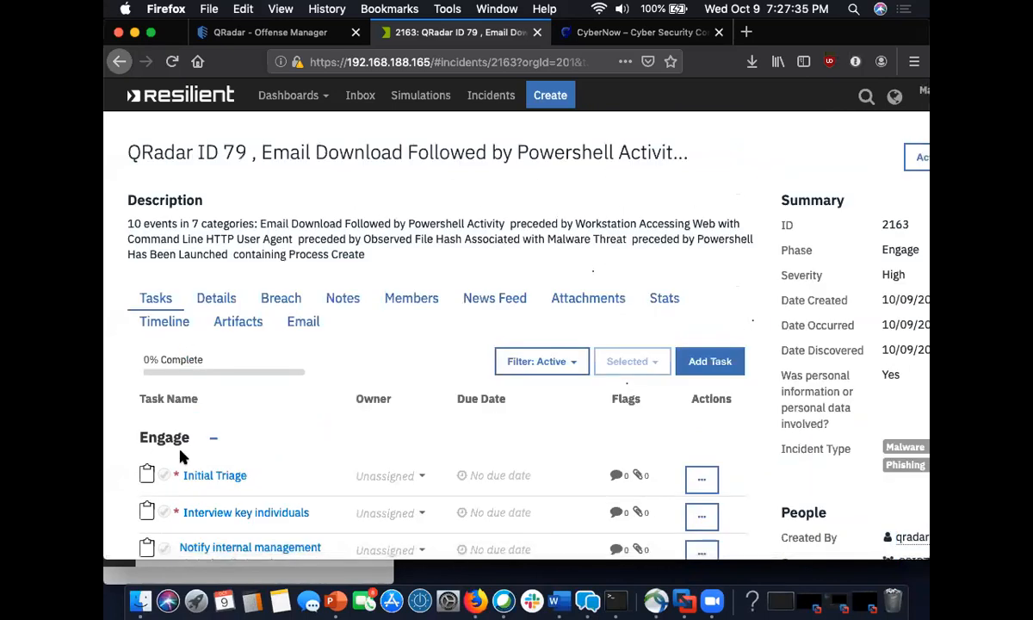
Step: Mark the Engage tasks Initial Triage, Interview key individuals and Notify internal management chain (preliminary) as complete
left_click(164, 475)
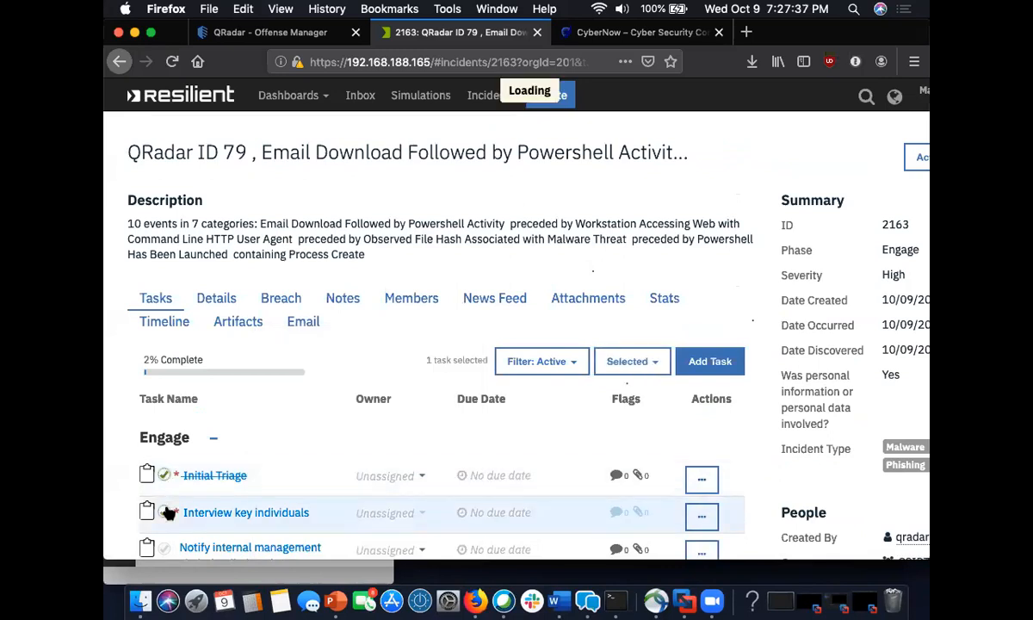
scroll(154, 470, "down", 3)
left_click(163, 391)
left_click(163, 427)
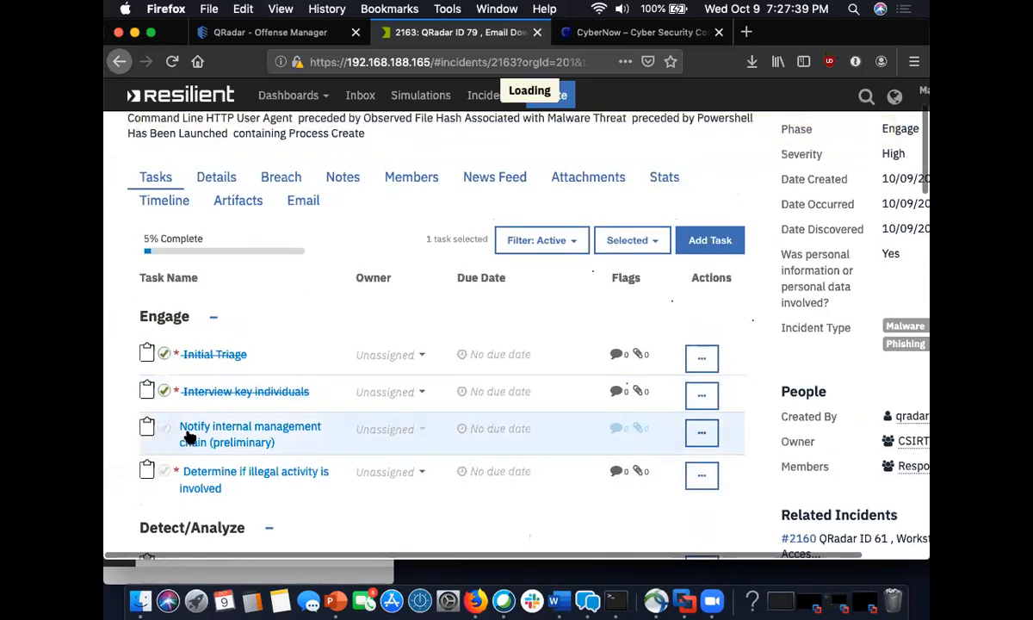
Step: Read the instructions of the Detect/Analyze task "Review the output and status of anti-virus software", and complete and close it
mouse_move(209, 484)
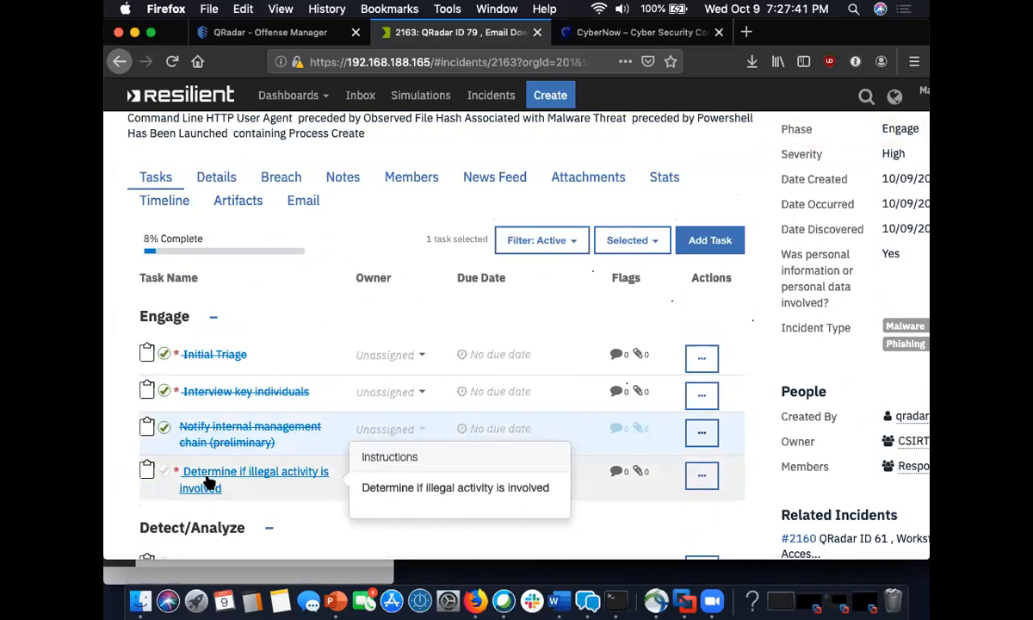
scroll(210, 484, "down", 6)
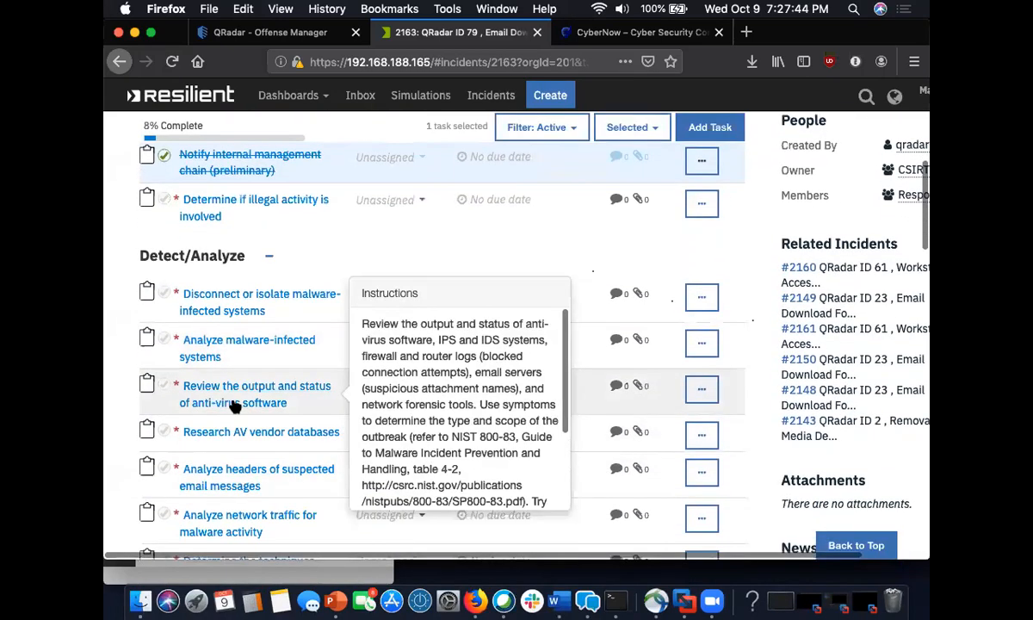
left_click(236, 403)
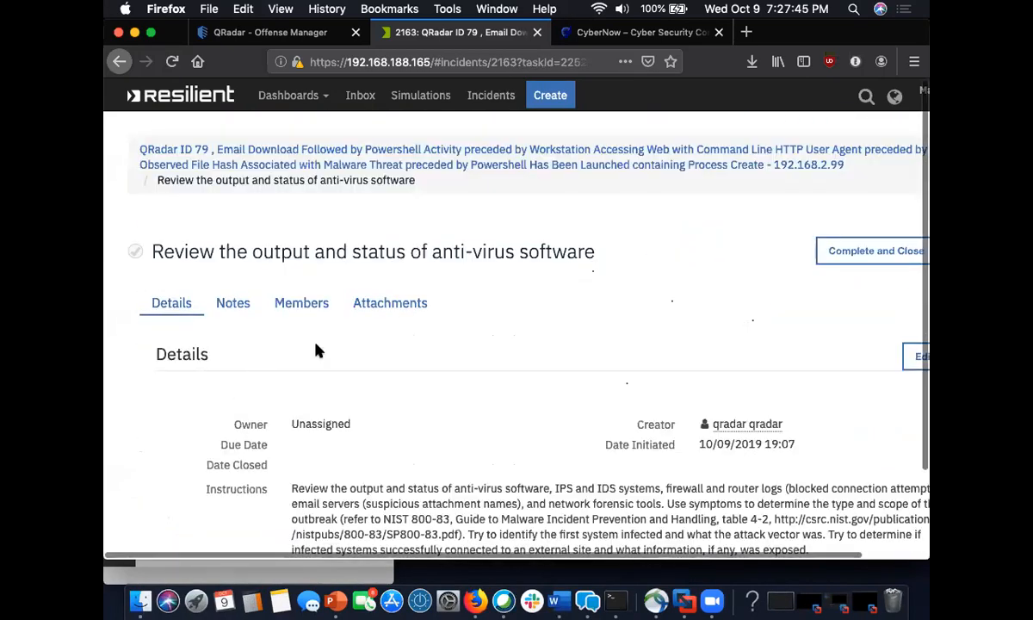
scroll(315, 351, "down", 2)
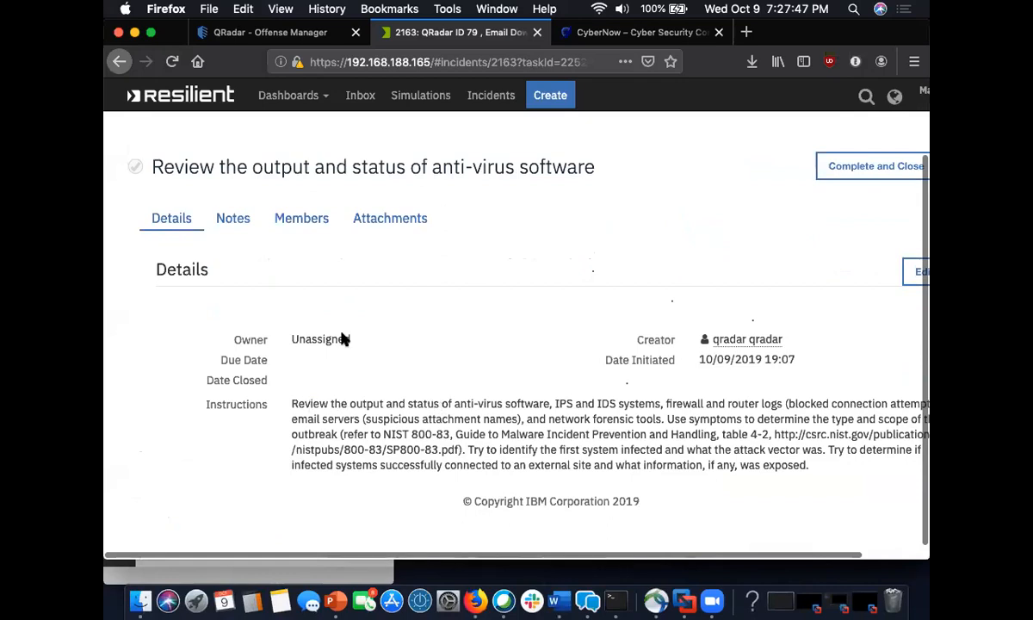
scroll(342, 339, "up", 2)
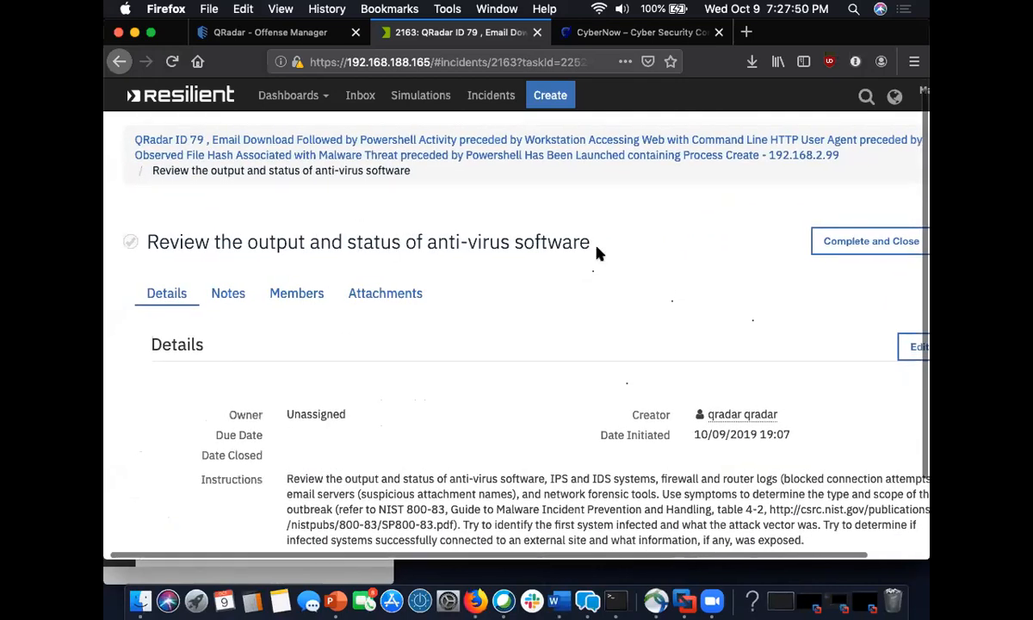
scroll(588, 330, "down", 2)
scroll(588, 330, "right", 2)
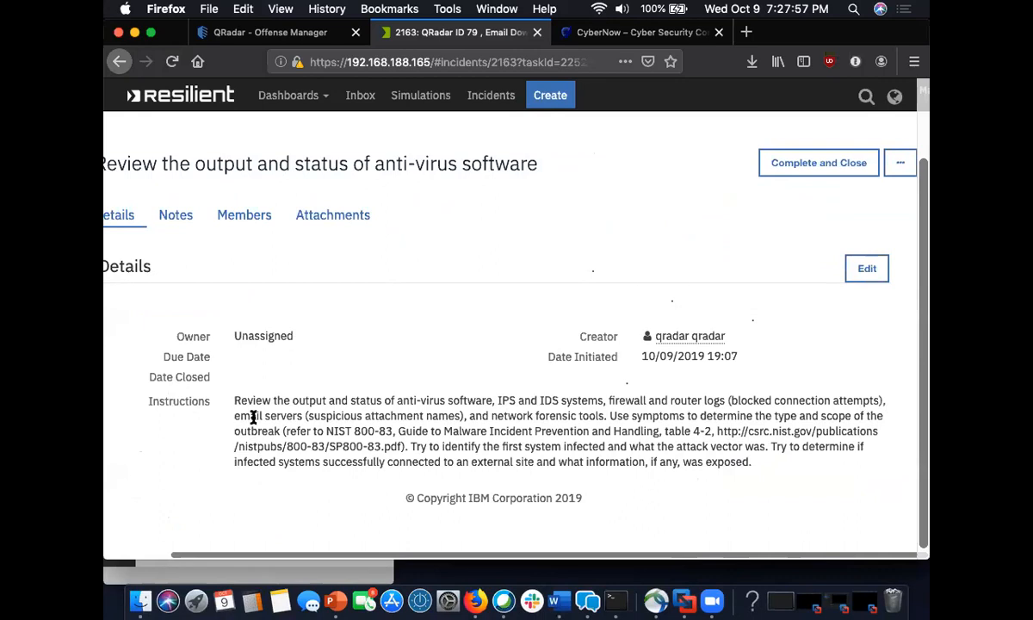
scroll(252, 417, "left", 2)
scroll(254, 422, "up", 3)
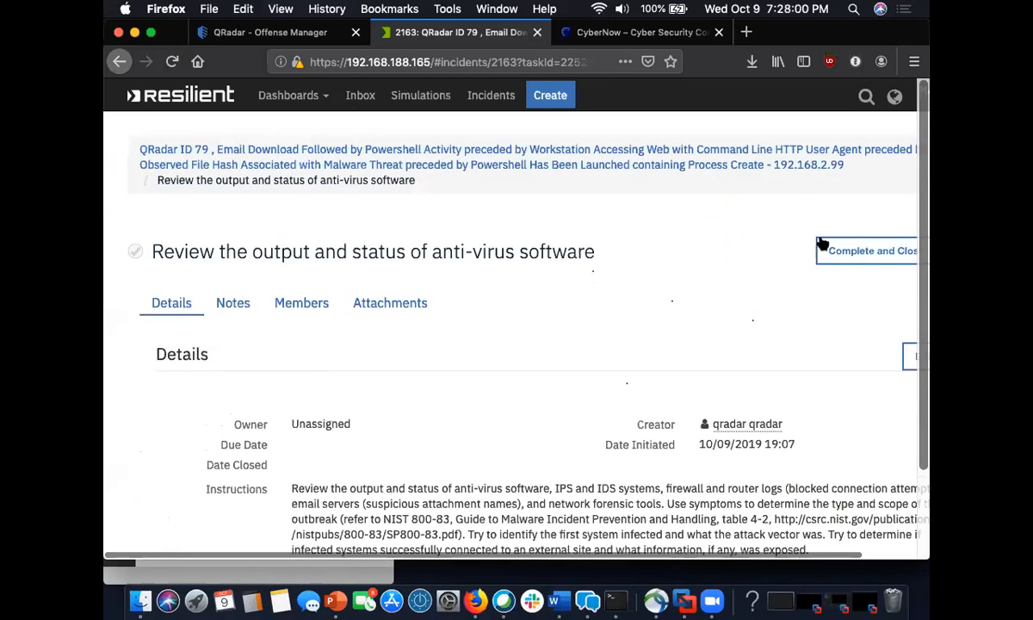
left_click(846, 252)
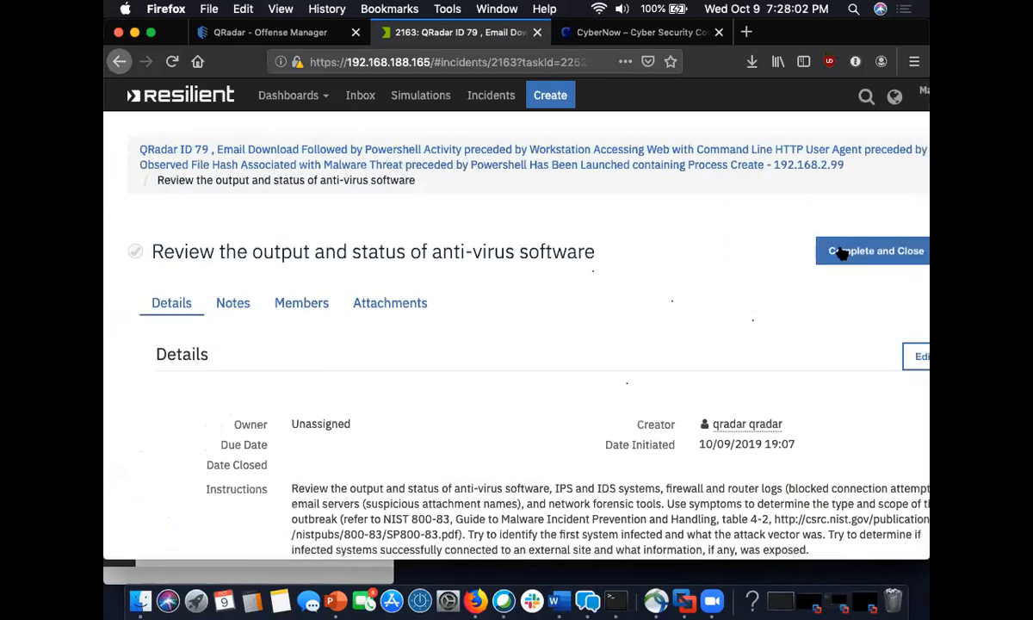
Step: Look over the incident's details and return to its task list
scroll(502, 393, "down", 5)
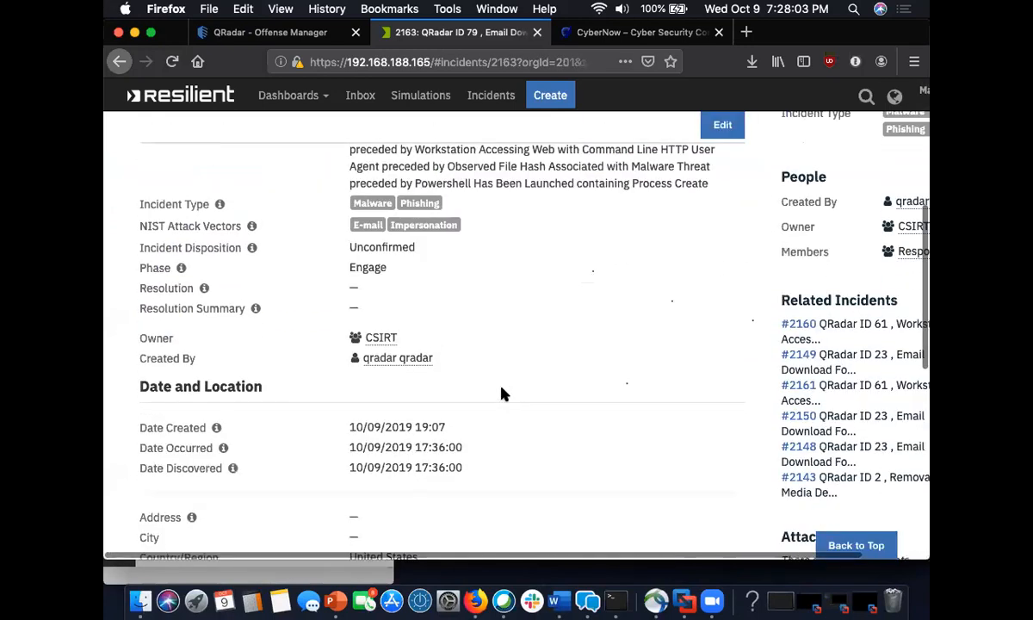
scroll(214, 230, "up", 5)
left_click(153, 300)
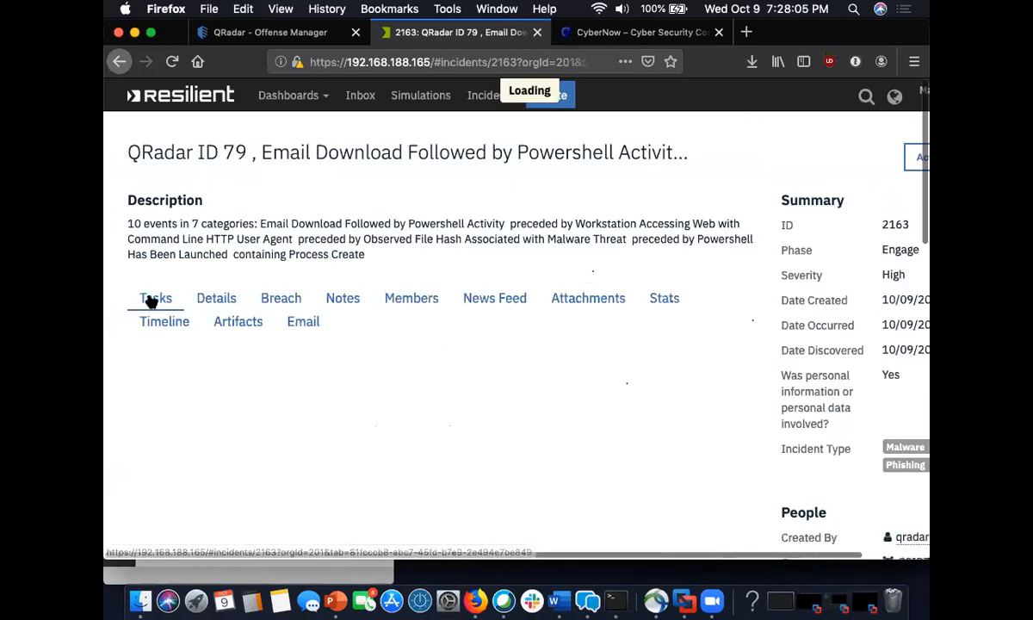
scroll(344, 404, "down", 3)
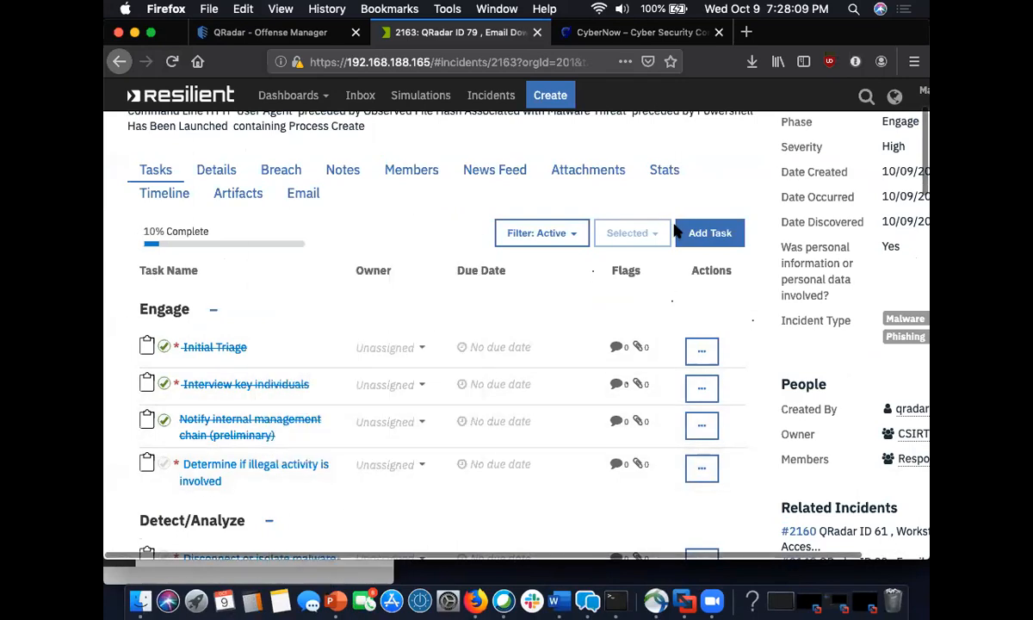
Step: Add the Legal/Policy Team group to the incident's members and save the change
left_click(423, 172)
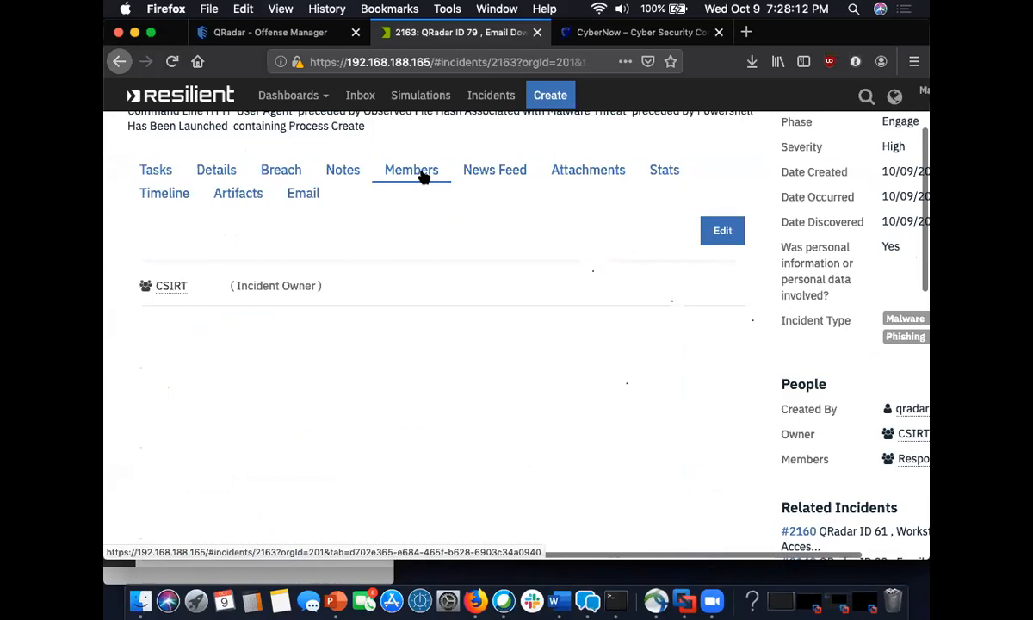
left_click(727, 233)
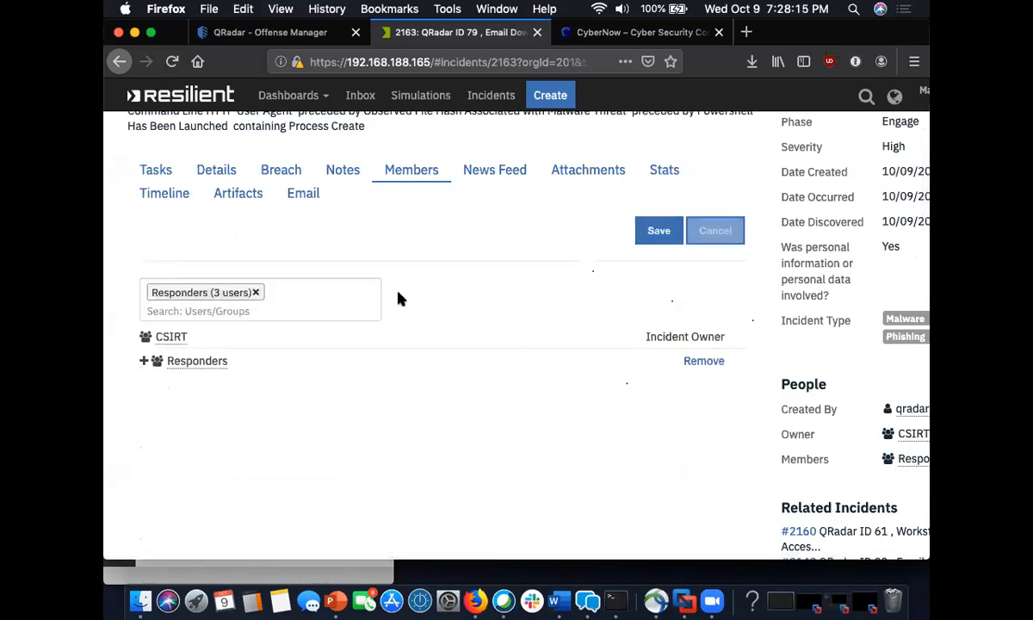
left_click(275, 313)
scroll(258, 436, "down", 2)
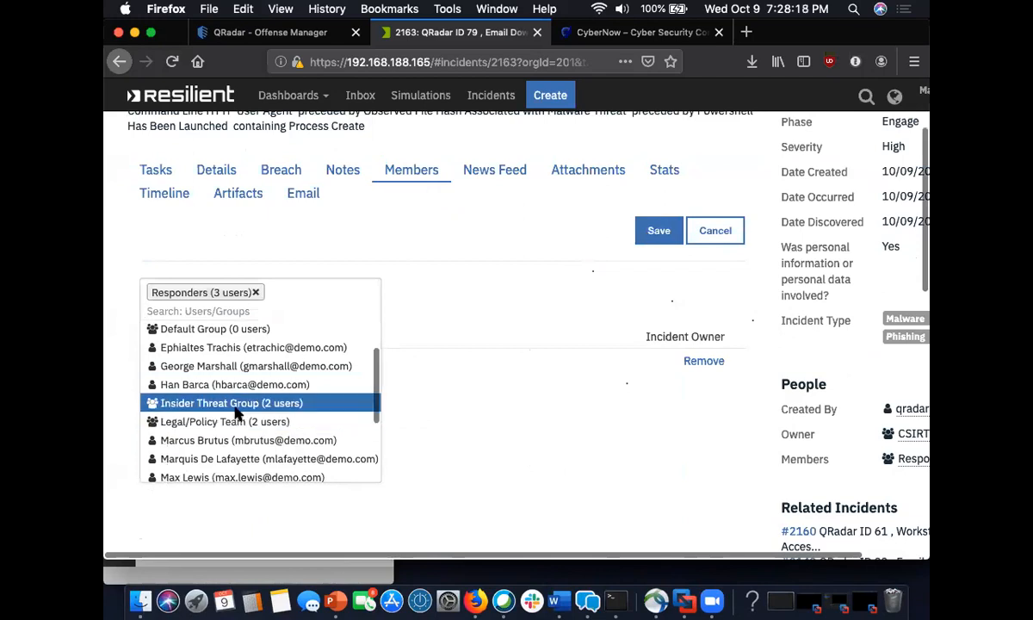
left_click(233, 422)
left_click(668, 233)
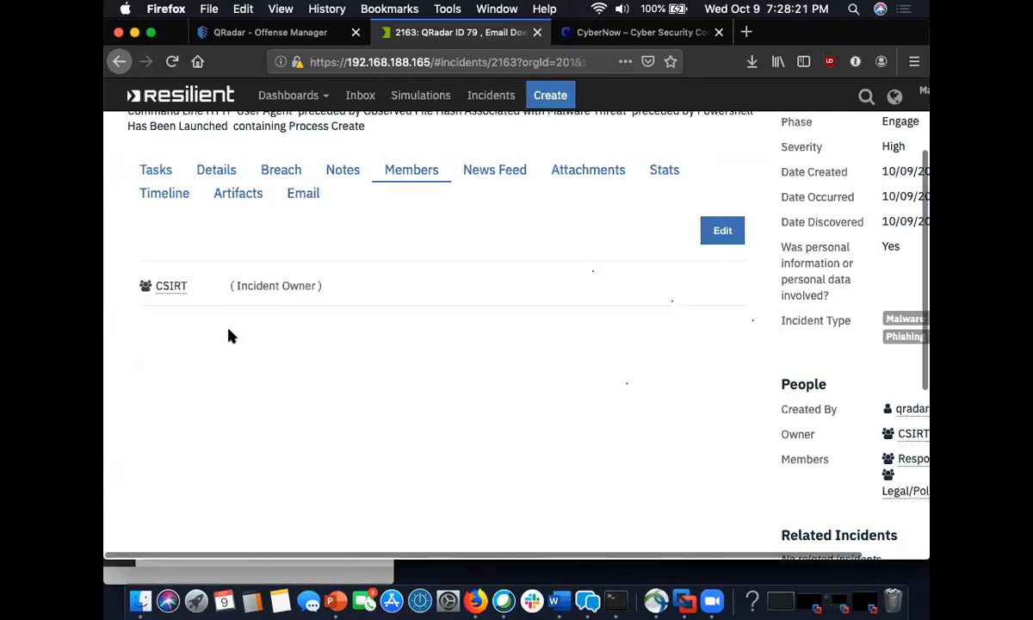
Step: Examine the remaining incident tasks, from malware containment and notification tasks through to the Post-Incident phase
left_click(155, 168)
scroll(286, 340, "down", 4)
scroll(286, 336, "down", 10)
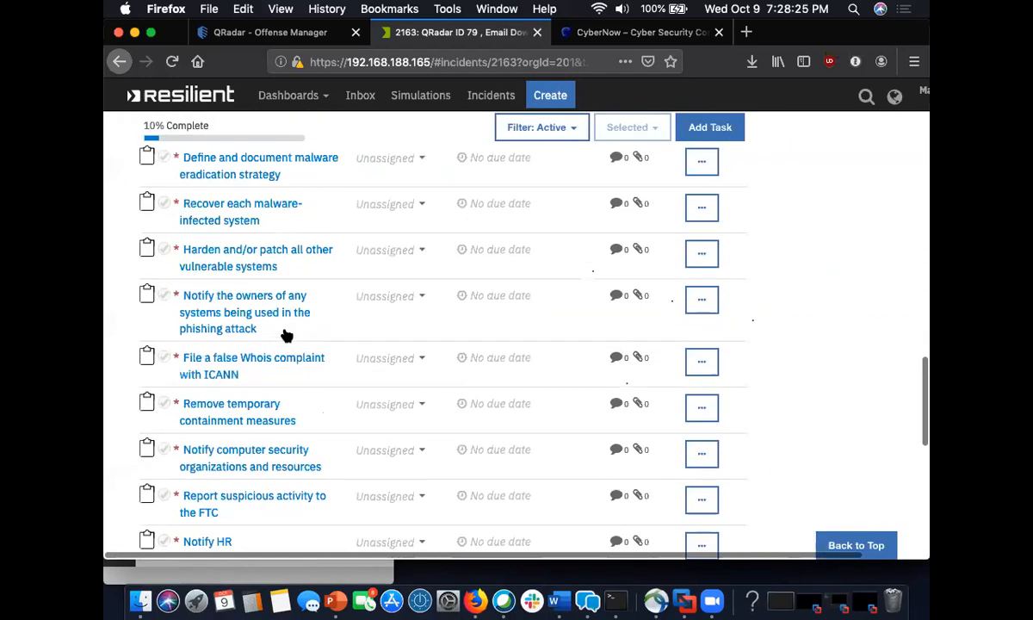
scroll(235, 302, "up", 1)
mouse_move(234, 301)
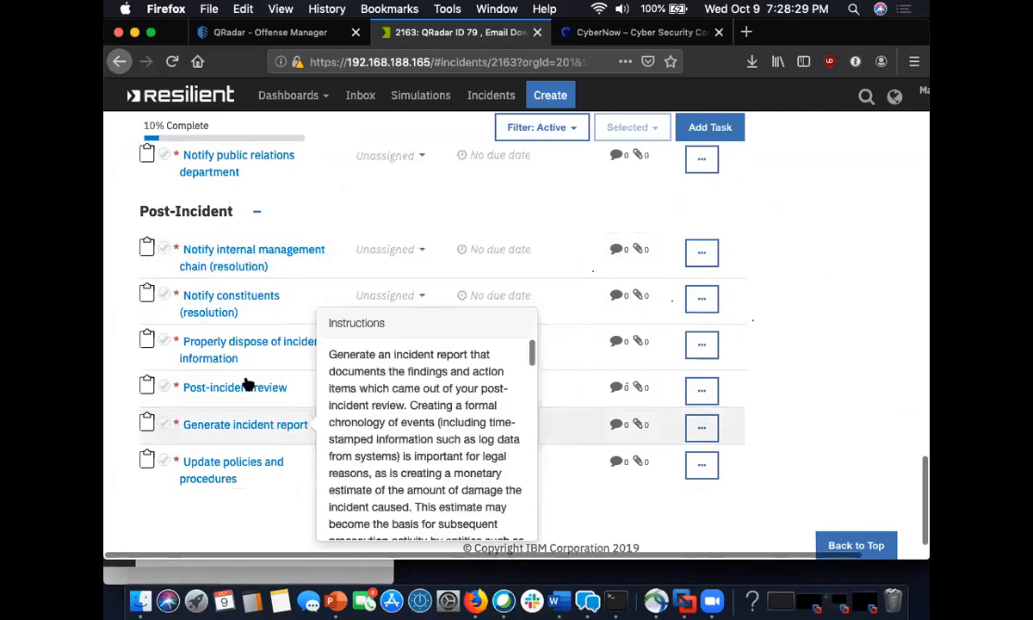
scroll(226, 173, "up", 1)
mouse_move(239, 227)
scroll(239, 231, "up", 2)
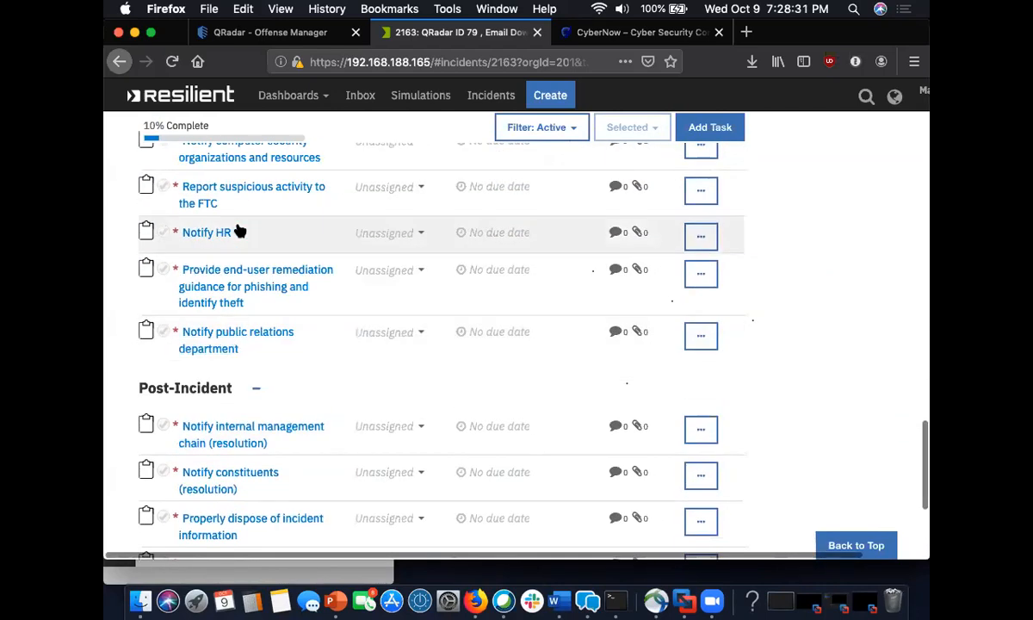
scroll(214, 240, "up", 1)
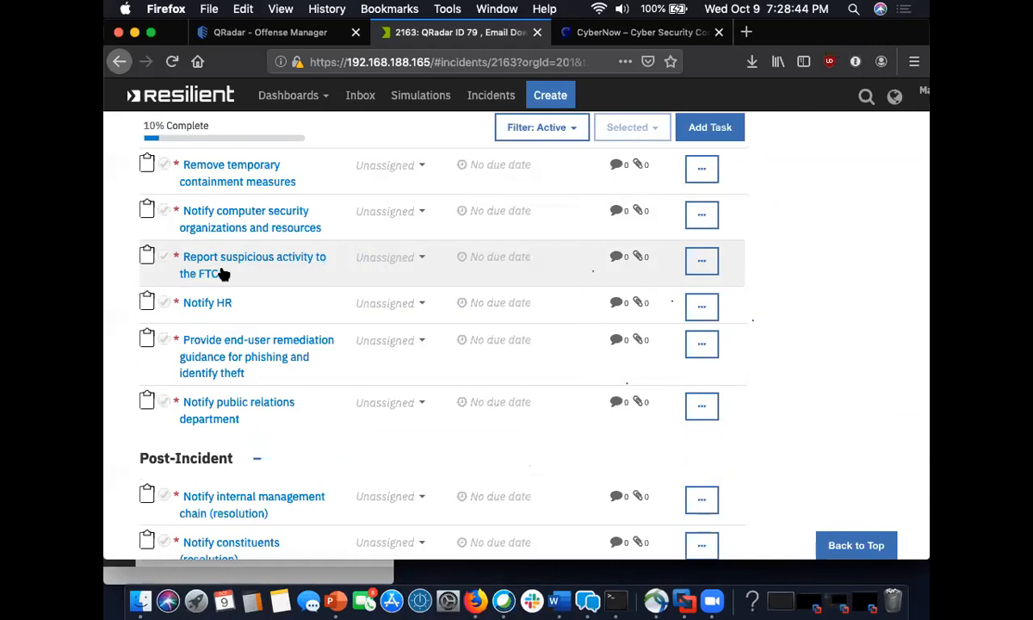
scroll(339, 335, "up", 10)
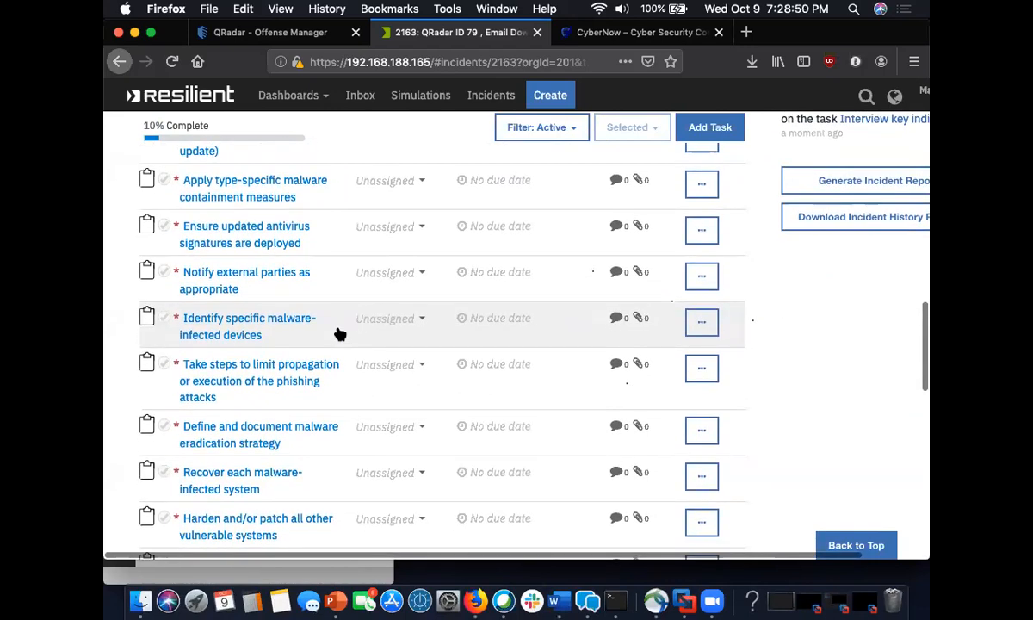
scroll(336, 334, "down", 10)
mouse_move(320, 299)
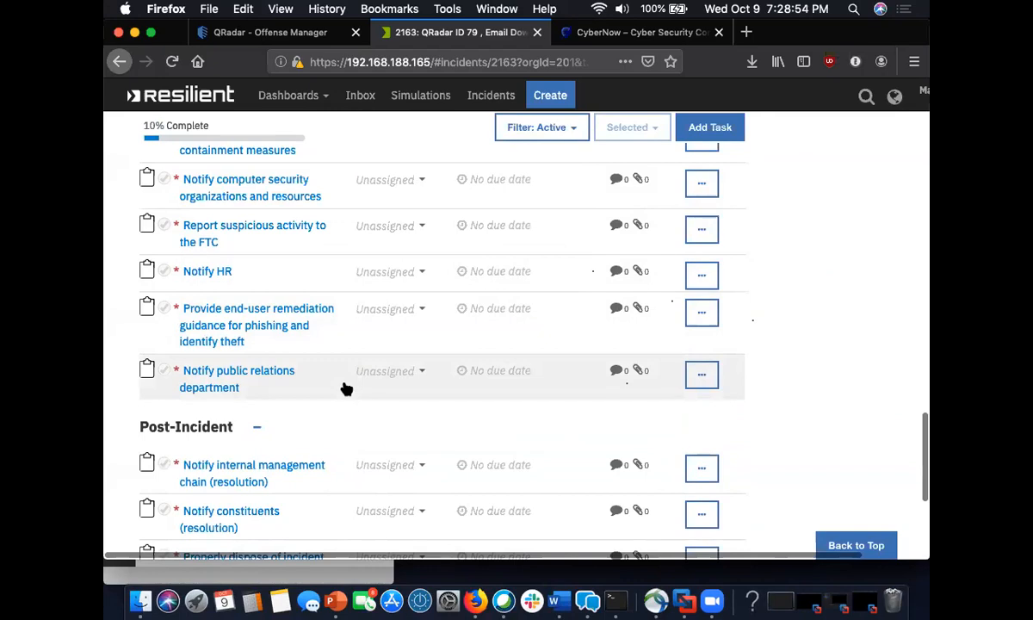
scroll(391, 390, "up", 15)
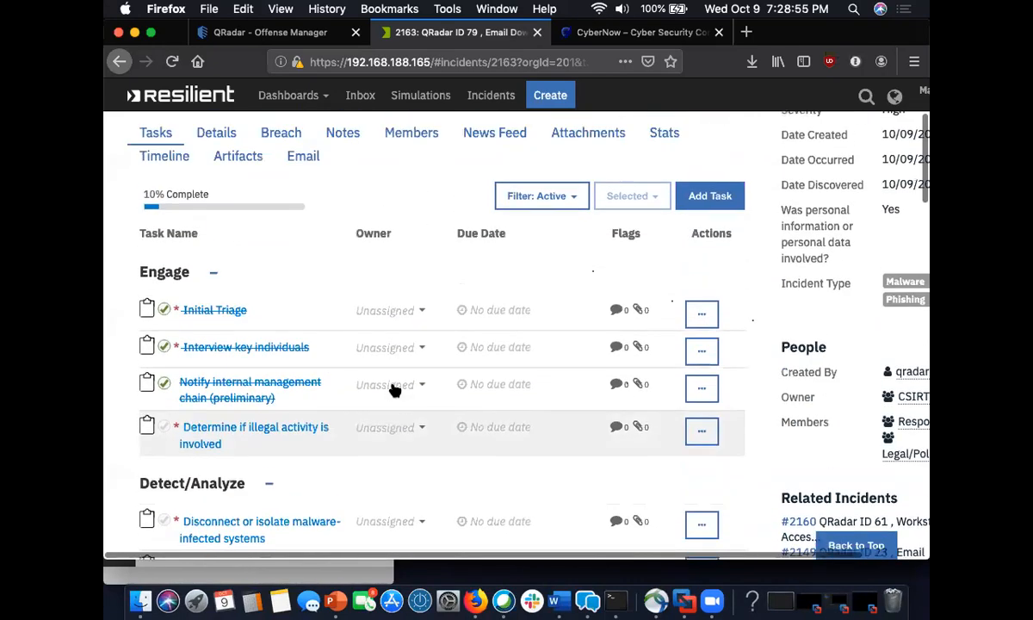
scroll(391, 390, "up", 3)
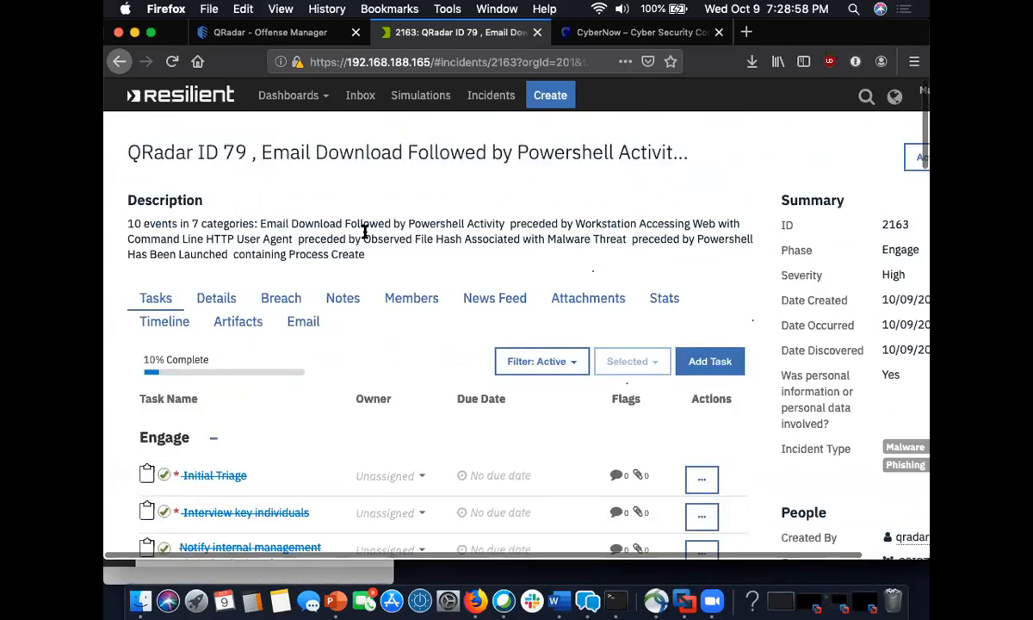
Step: Review the incident's artifacts, including the malware SHA-256 hashes and the source and destination IP addresses
scroll(336, 312, "down", 8)
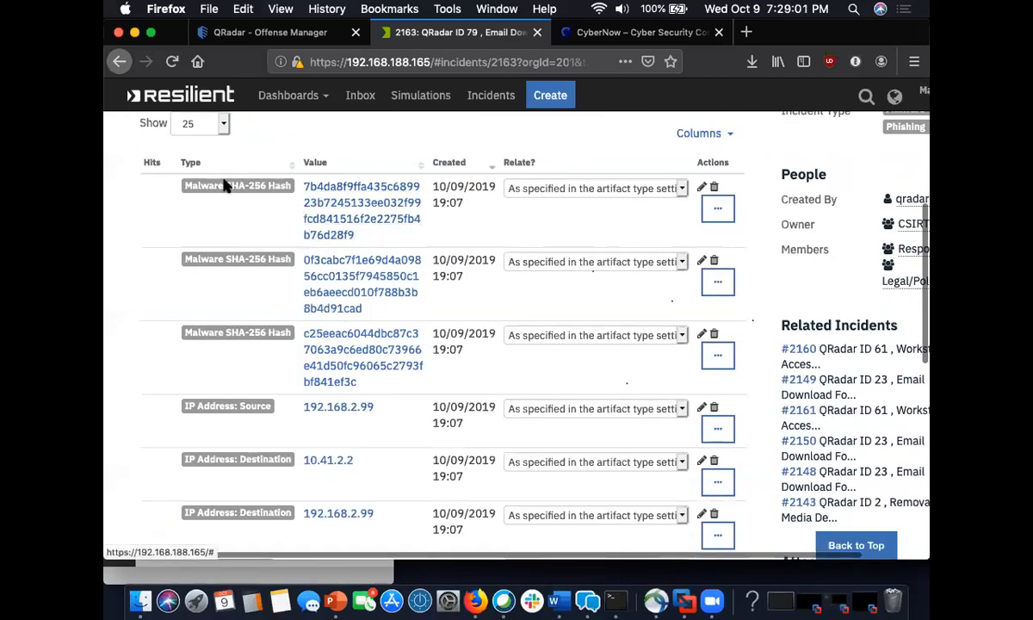
scroll(146, 366, "down", 1)
scroll(149, 372, "down", 1)
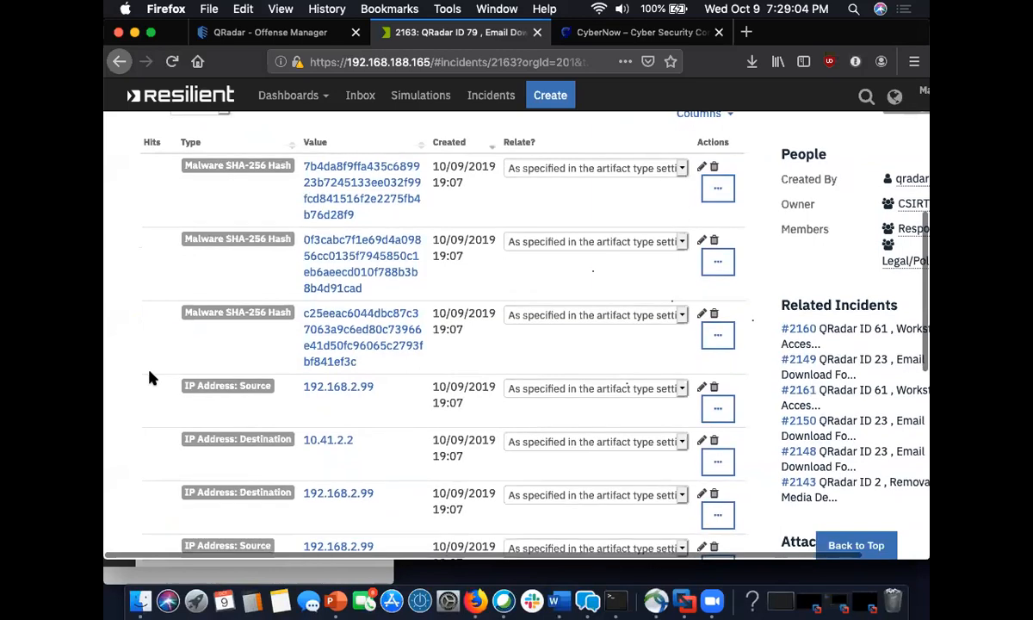
scroll(155, 353, "up", 1)
scroll(155, 353, "down", 3)
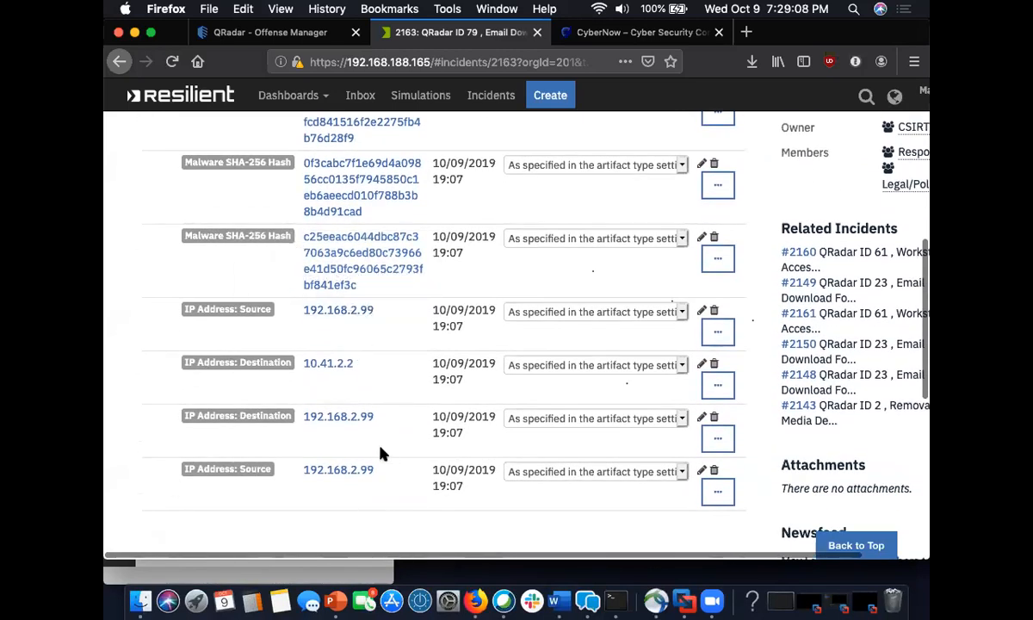
scroll(384, 453, "up", 5)
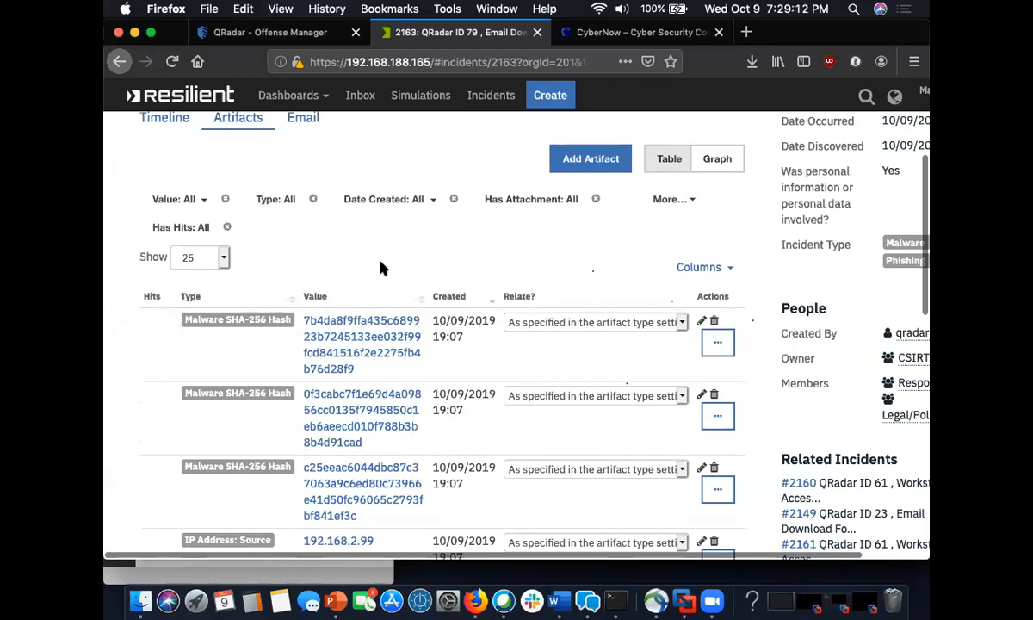
scroll(383, 269, "down", 2)
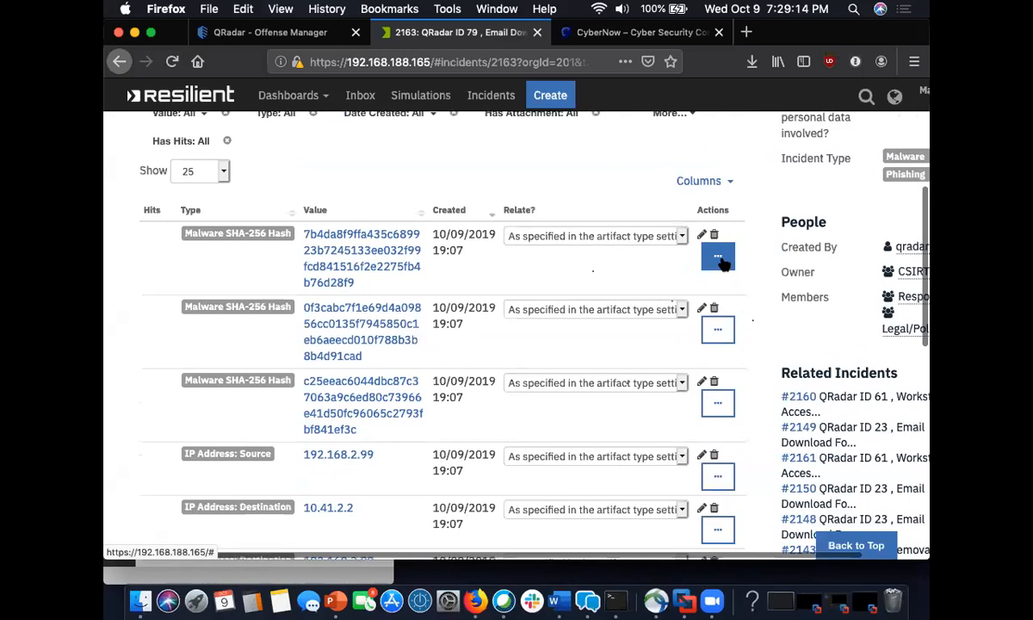
Step: Examine the response actions available for the first malware hash artifact and the first source IP artifact 192.168.2.99
left_click(719, 259)
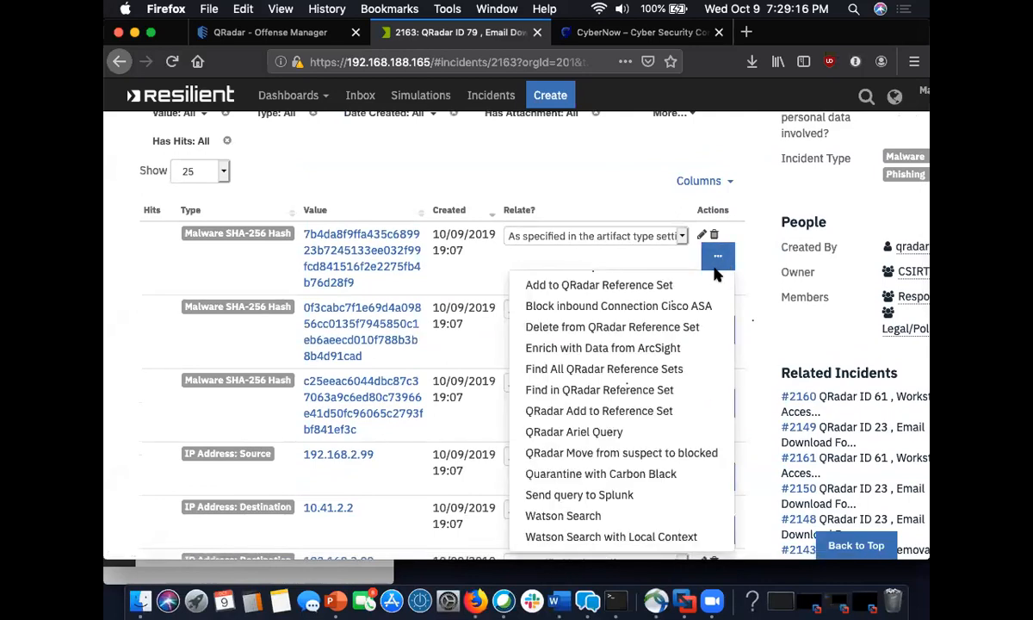
scroll(750, 357, "down", 5)
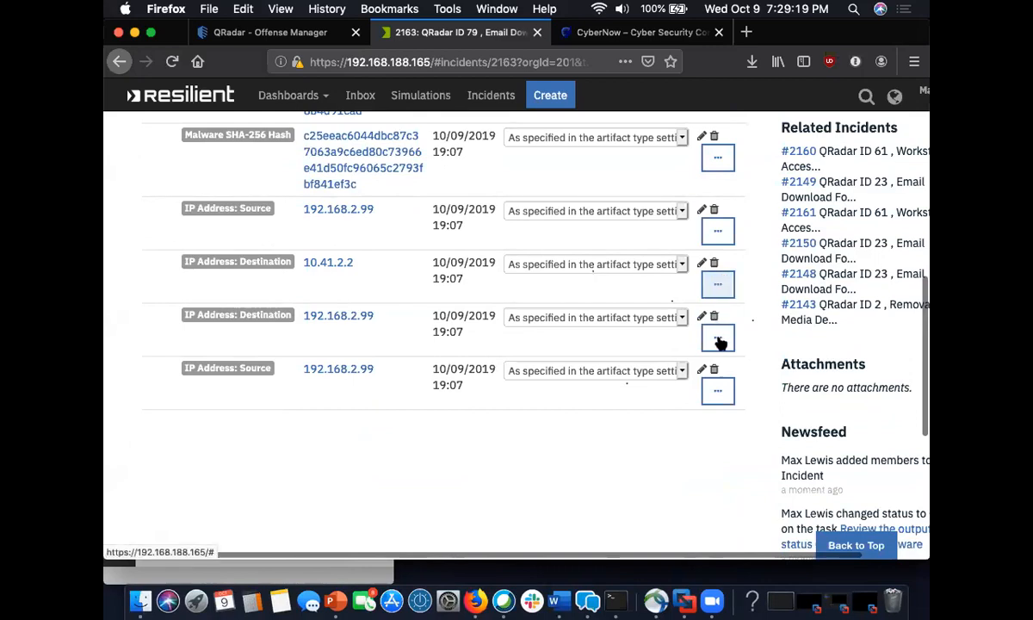
scroll(723, 319, "up", 2)
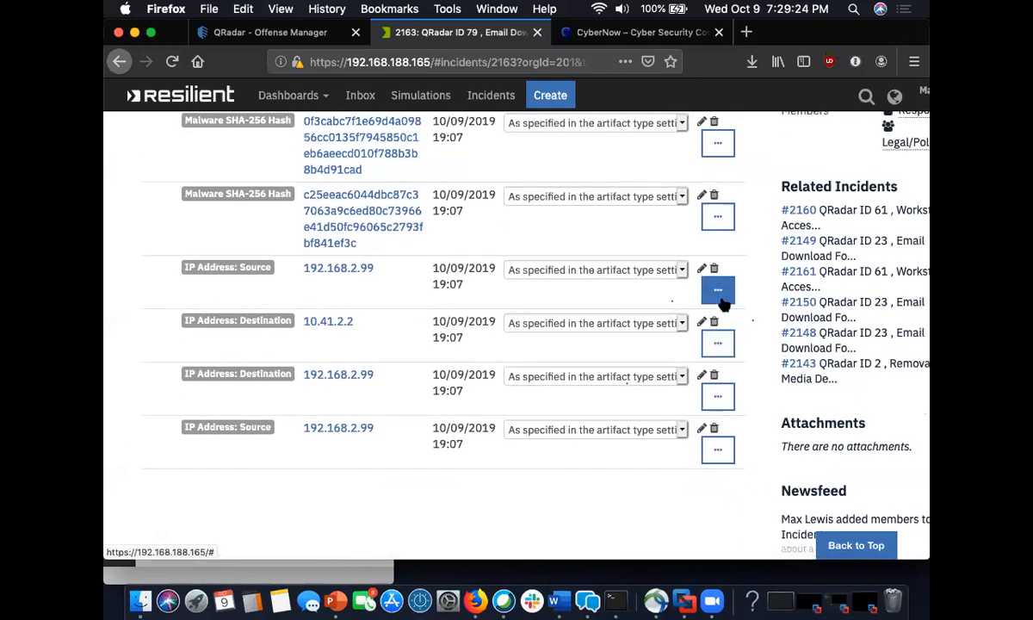
left_click(718, 291)
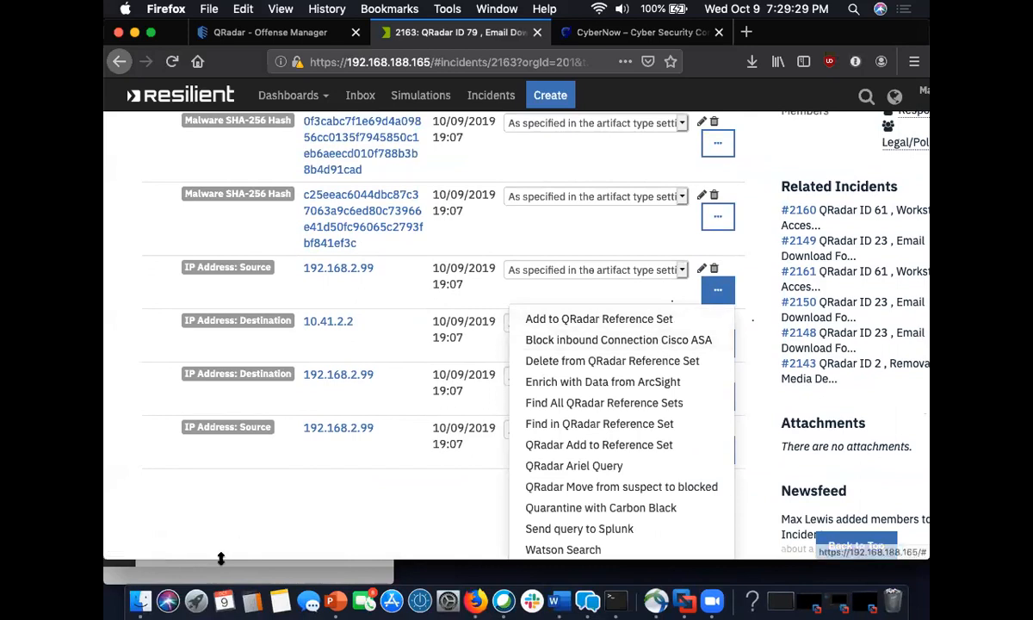
scroll(244, 534, "up", 5)
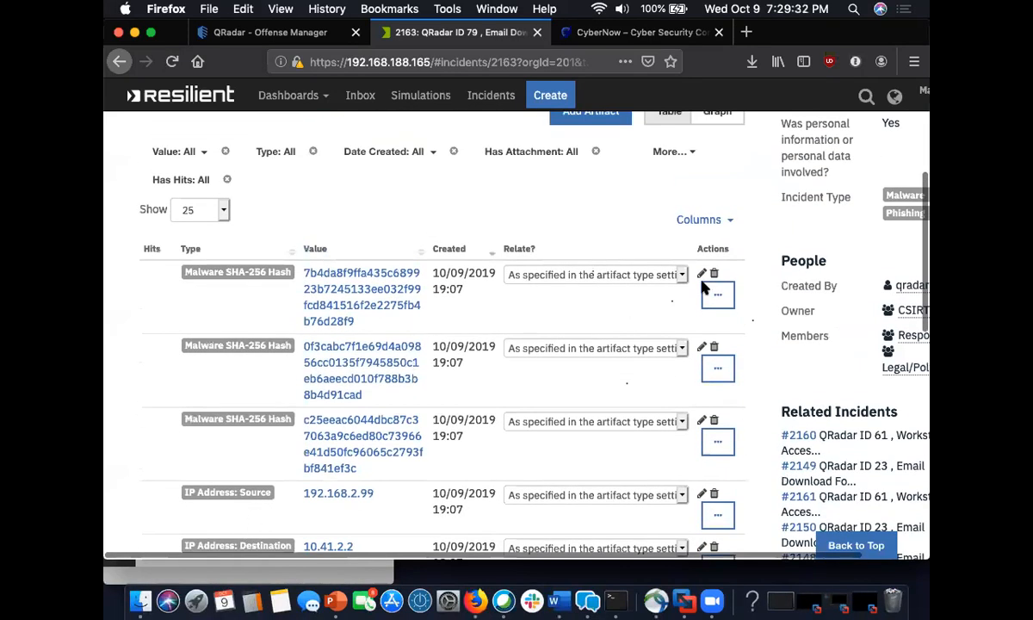
Step: Try the Quarantine with Carbon Black action on the malware hash artifact starting 7b4da8f9, and sort the artifacts by value
left_click(717, 300)
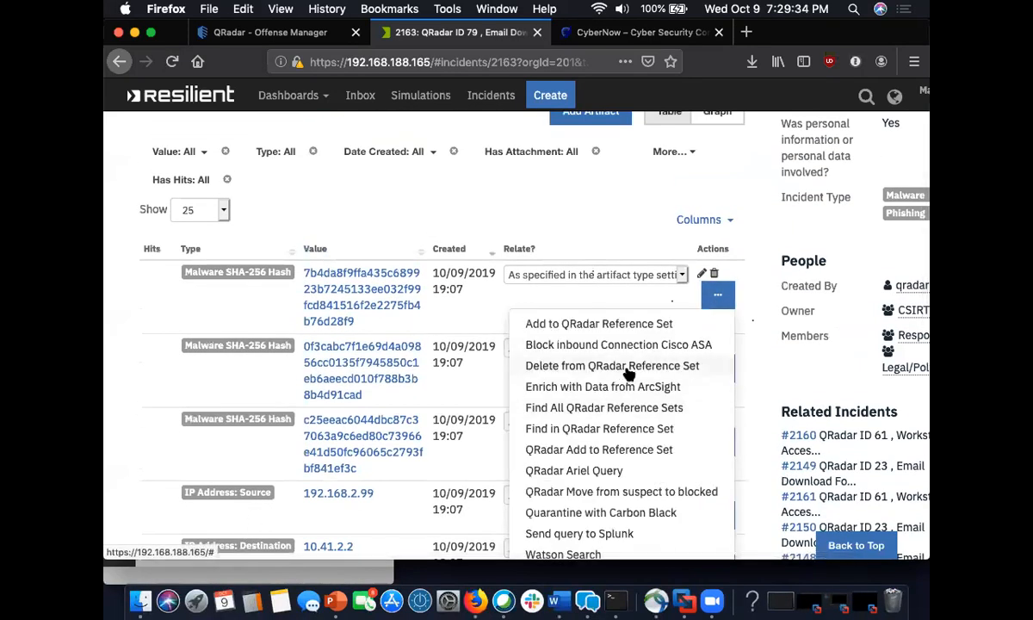
scroll(659, 402, "down", 1)
scroll(659, 402, "down", 2)
left_click(658, 439)
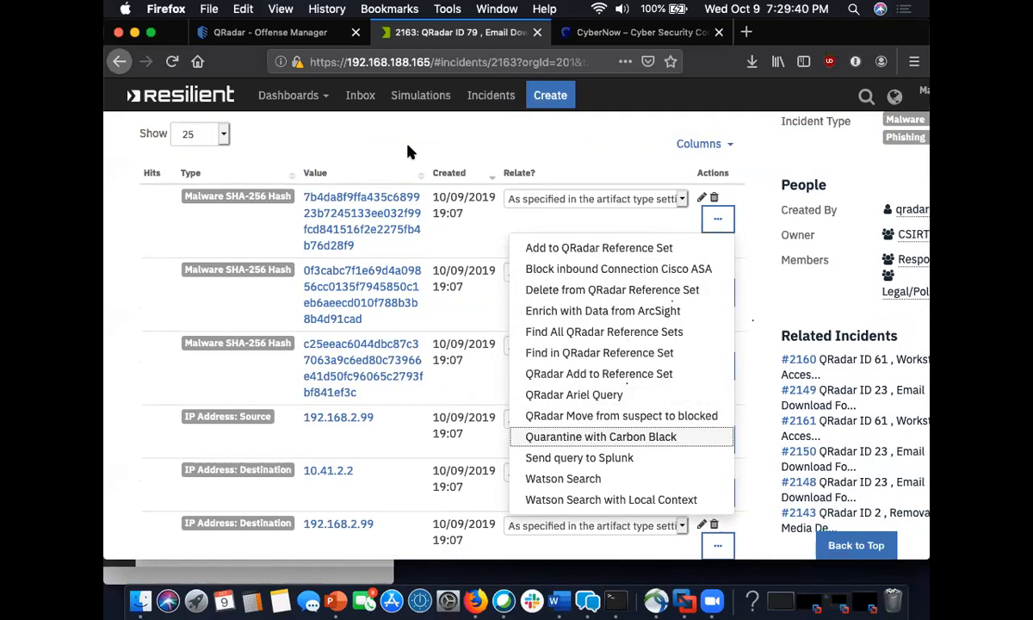
left_click(385, 172)
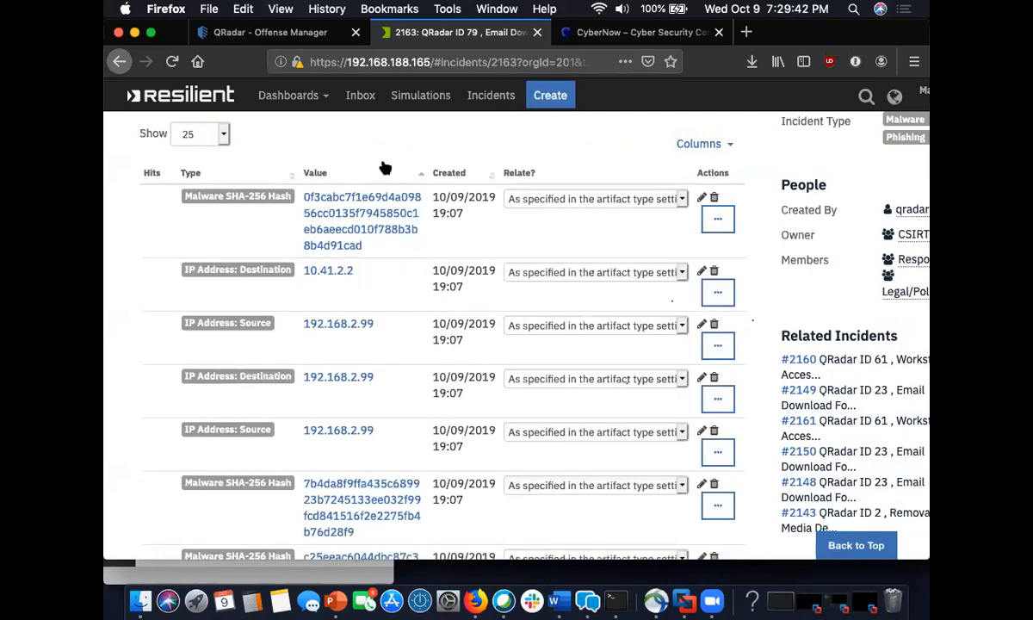
Step: Look over the sorted artifacts and check the incident's email inbox
scroll(508, 227, "down", 1)
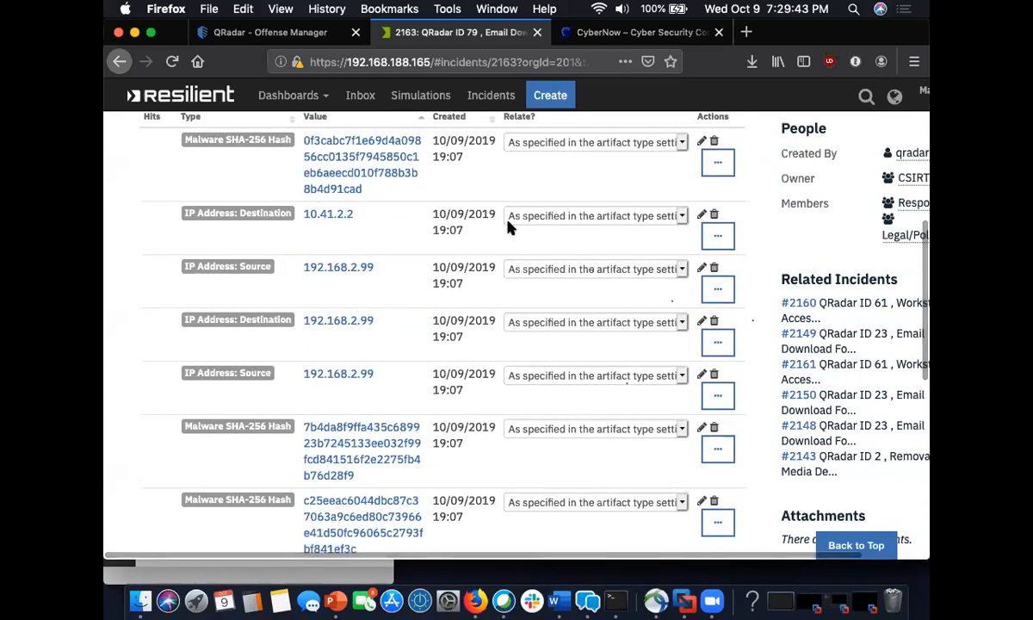
scroll(508, 227, "up", 5)
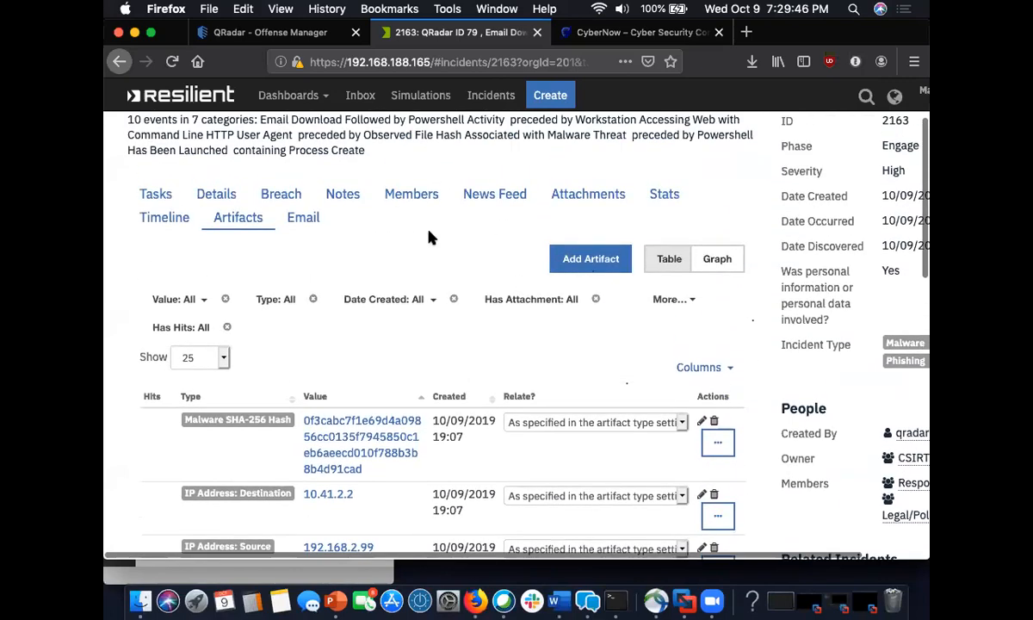
left_click(308, 218)
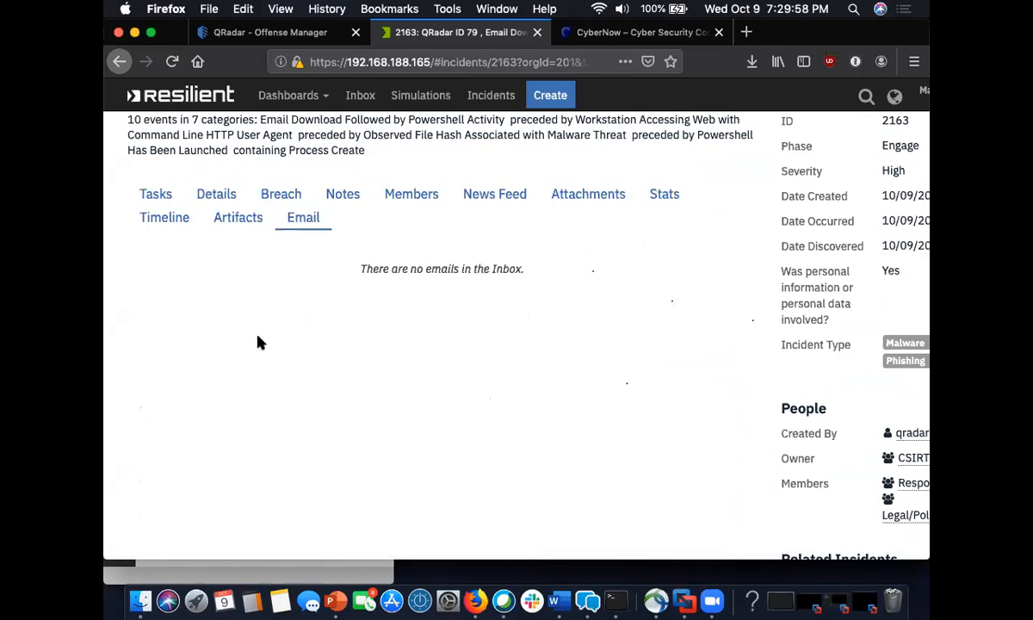
Step: Post the note "Finished initial triage" on the incident
left_click(329, 195)
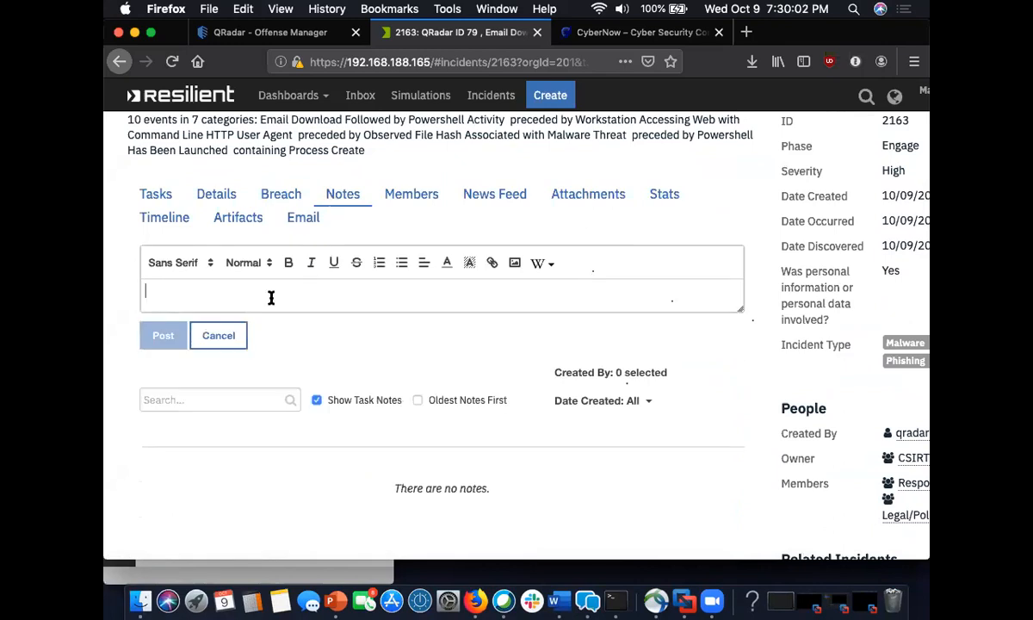
type("Finieshed")
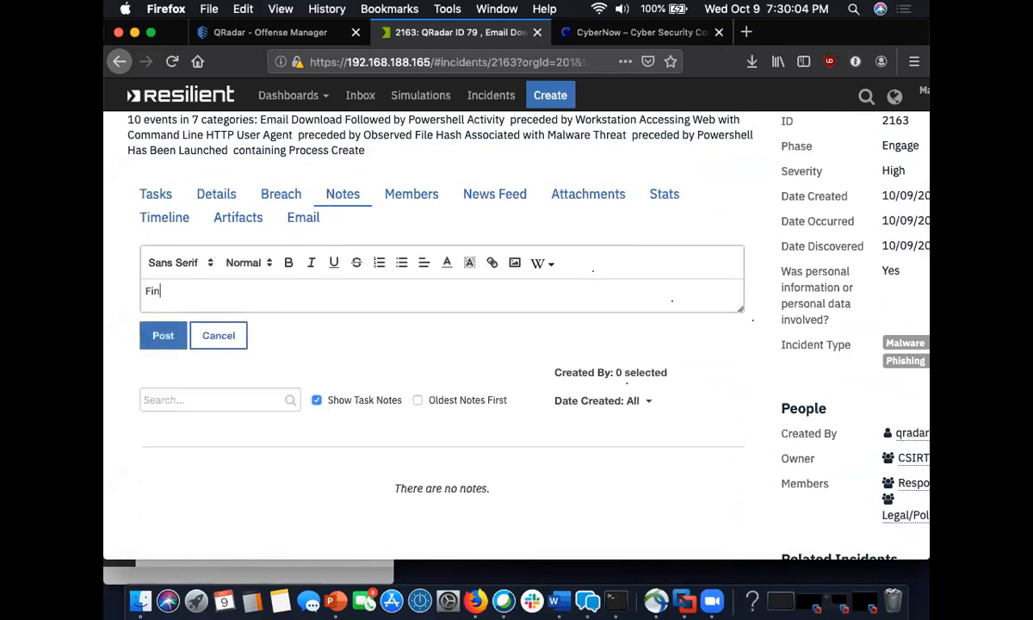
key("BackSpace")
key("BackSpace")
key("BackSpace")
key("BackSpace")
key("BackSpace")
type("shed initial triage")
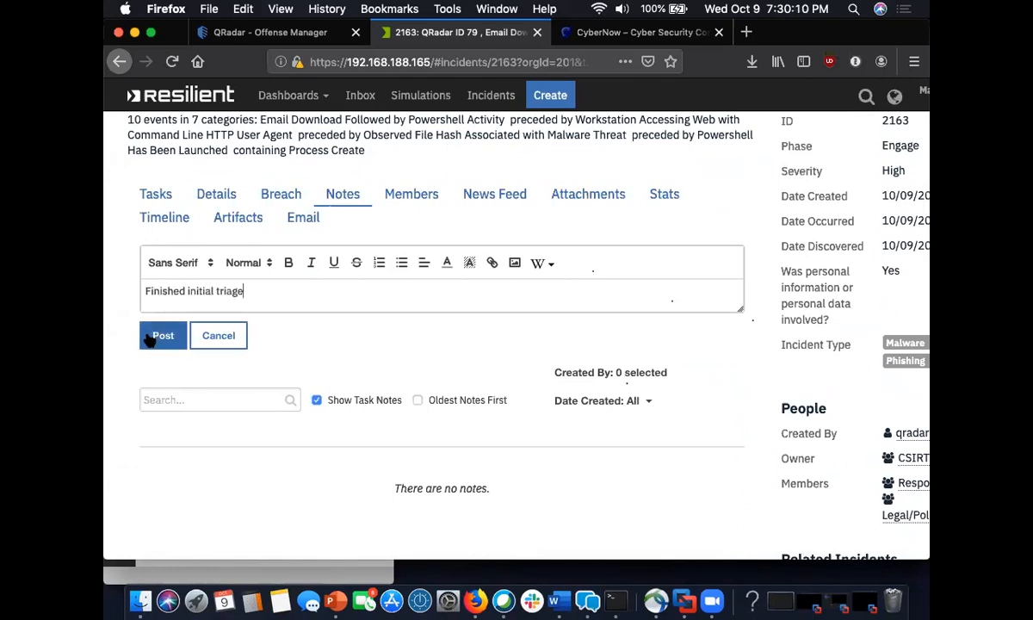
left_click(153, 340)
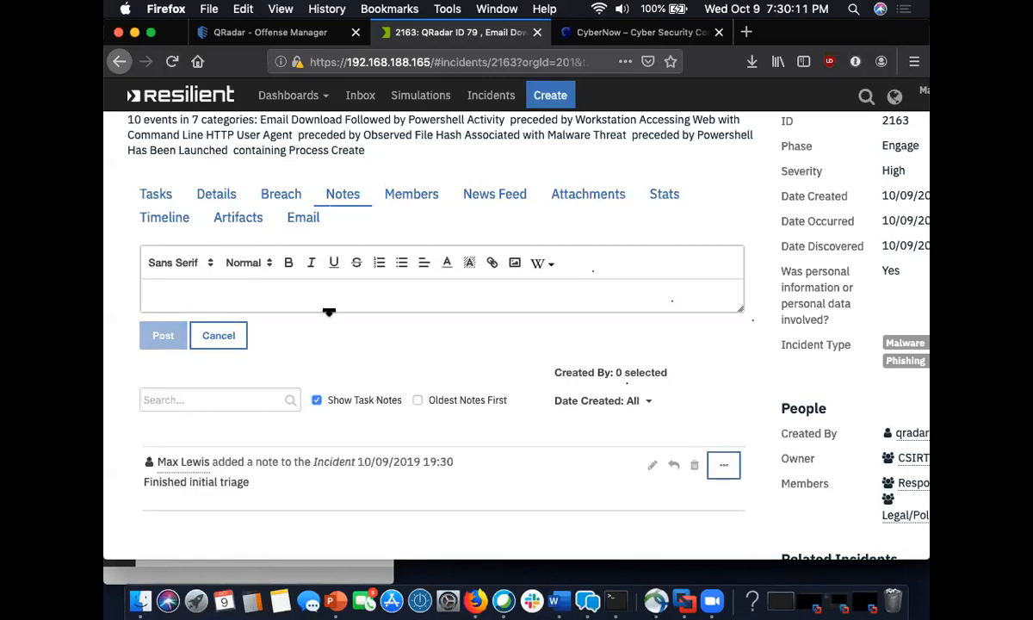
Step: Examine the incident's timeline chart of open and closed tasks and its milestones
scroll(414, 464, "down", 3)
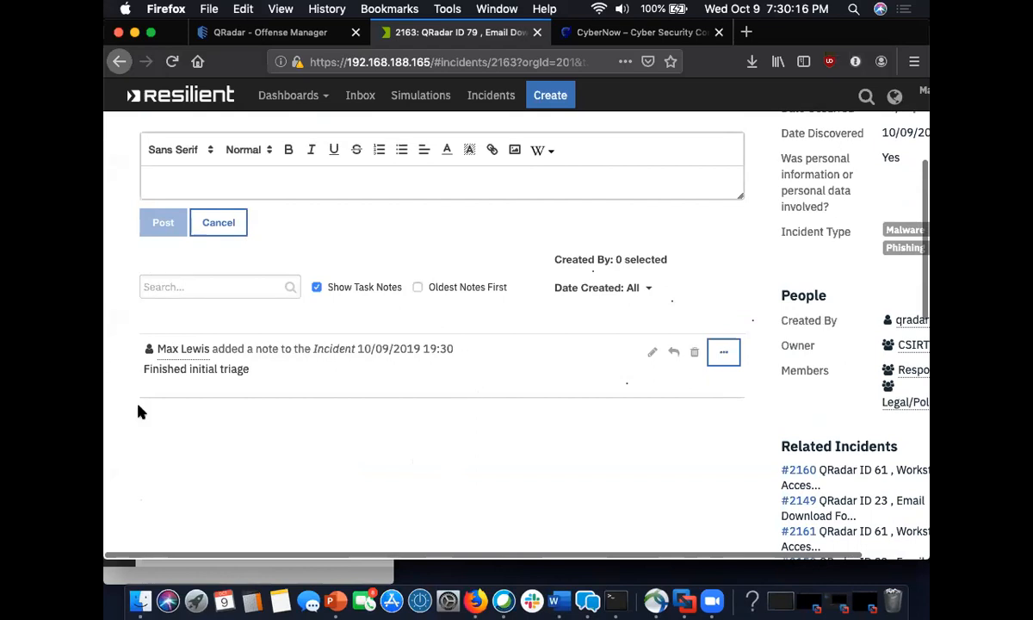
scroll(233, 459, "up", 3)
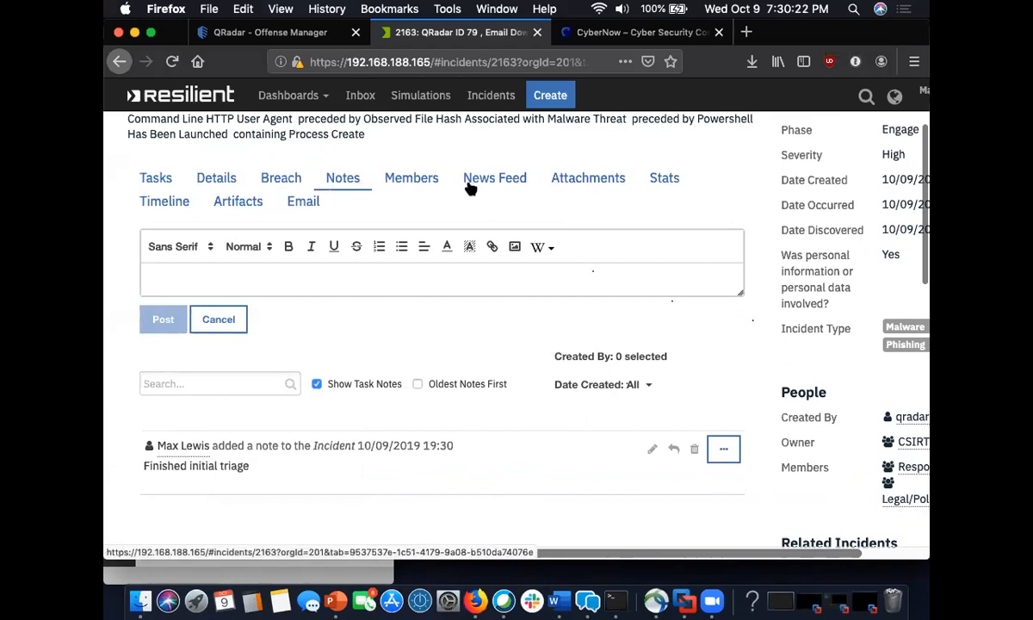
scroll(457, 187, "up", 4)
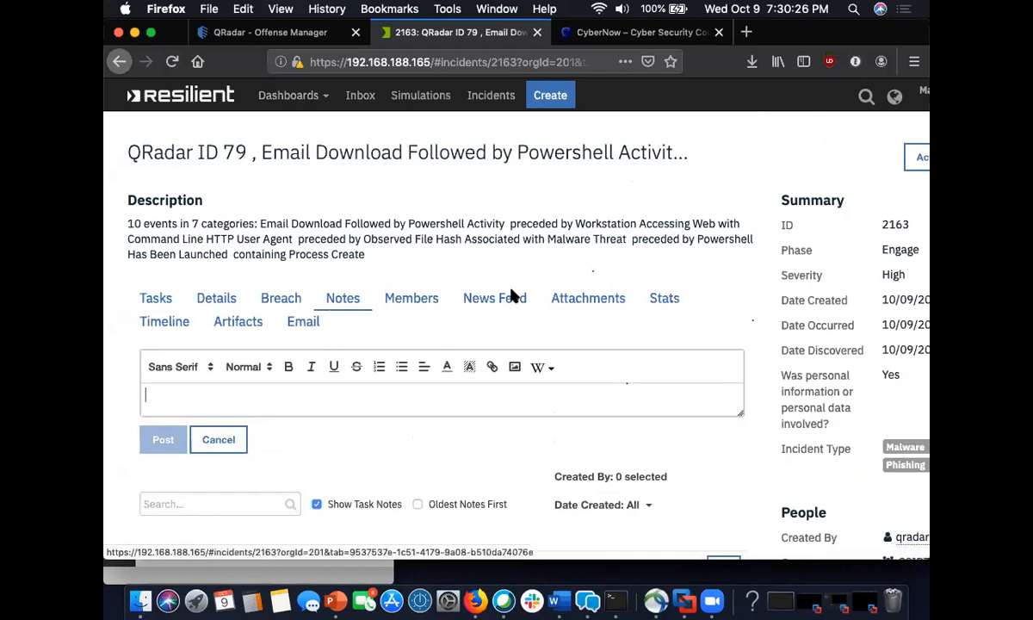
left_click(185, 323)
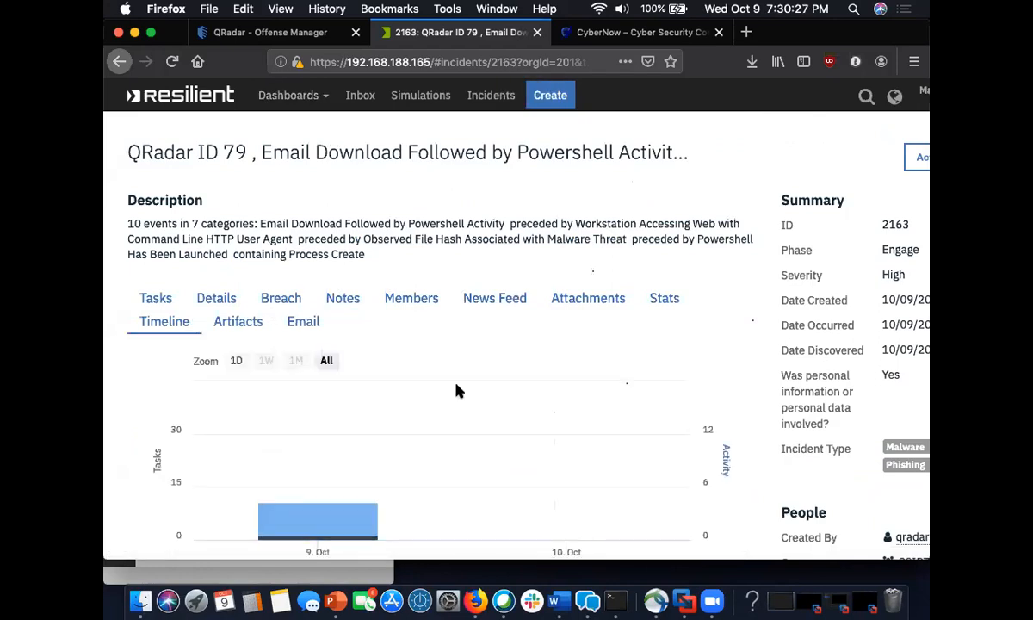
scroll(458, 391, "down", 4)
scroll(399, 327, "down", 2)
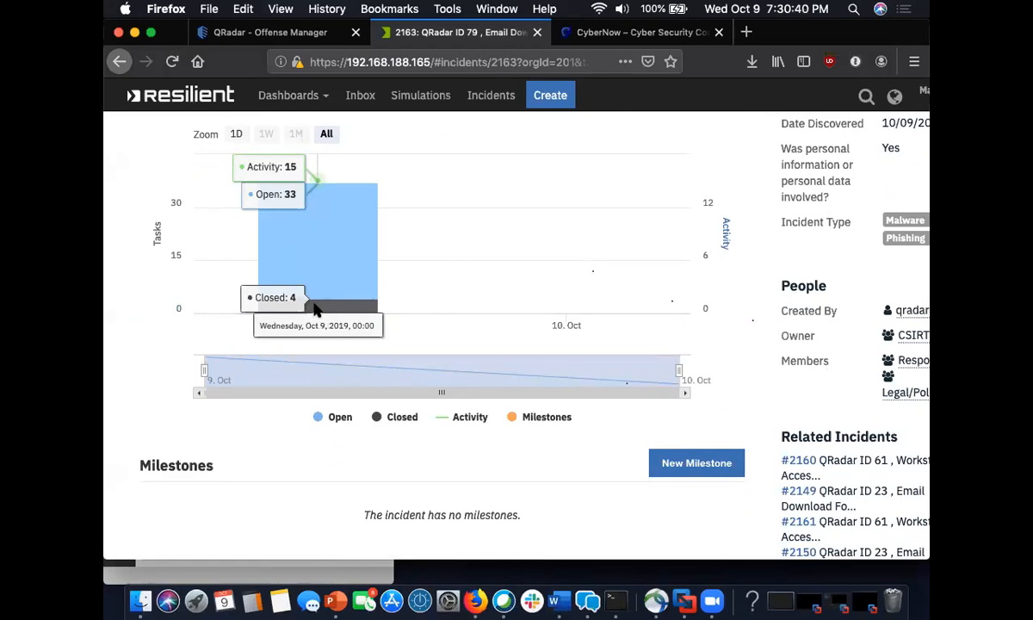
scroll(333, 483, "down", 1)
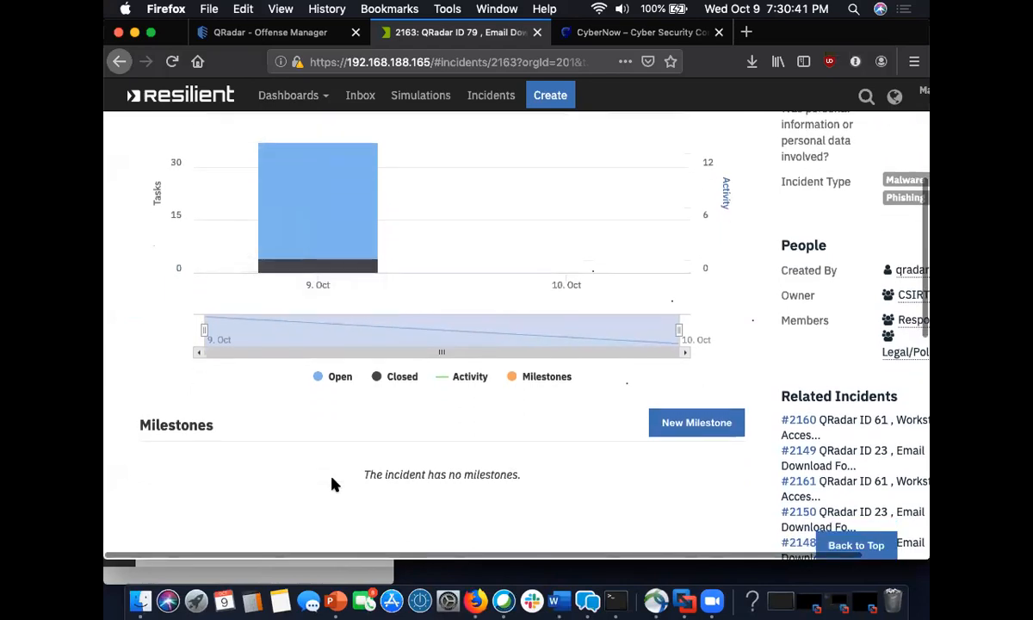
scroll(334, 486, "up", 2)
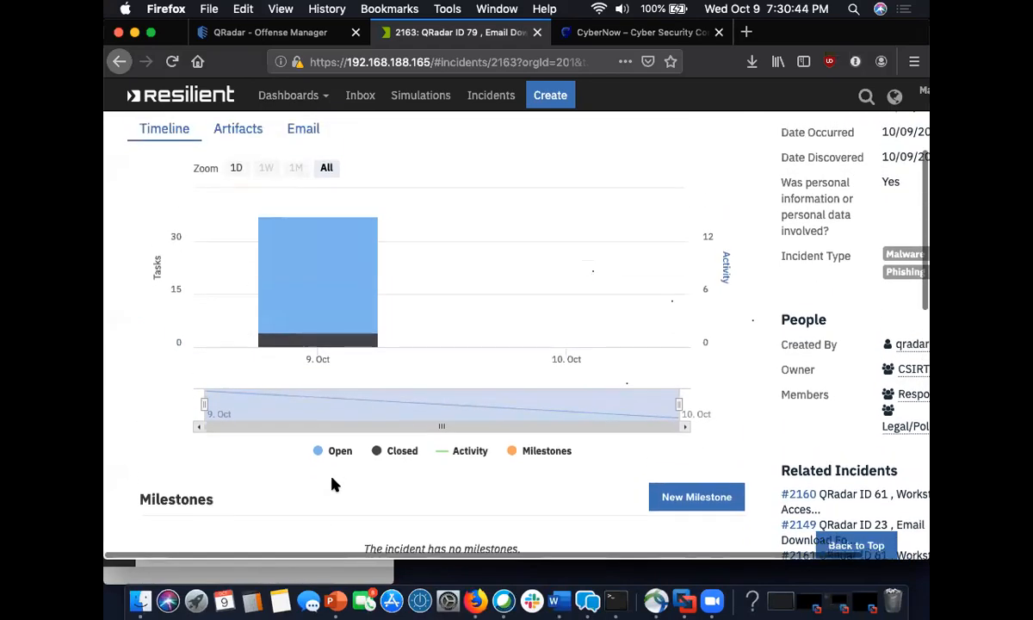
scroll(334, 488, "up", 3)
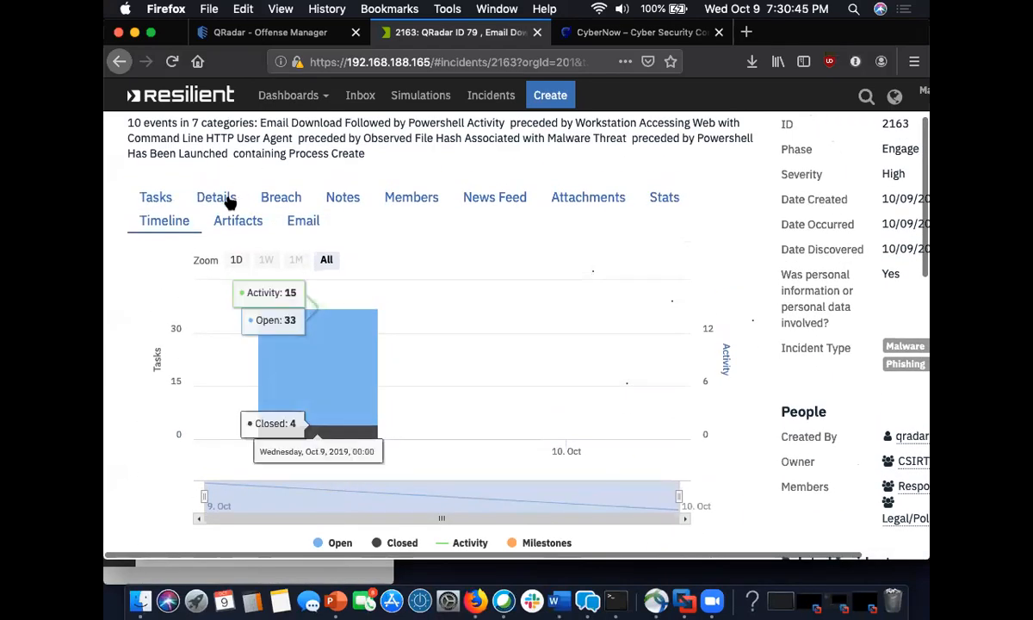
Step: Review the privacy details and data types in the incident's breach information
left_click(277, 196)
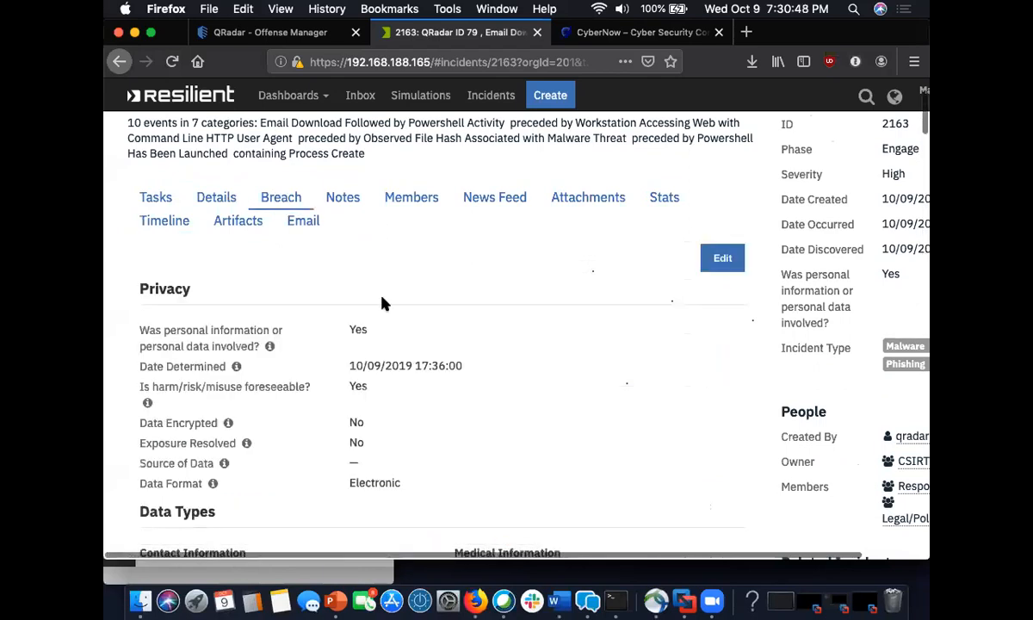
scroll(435, 364, "down", 5)
scroll(435, 363, "down", 2)
scroll(435, 364, "up", 10)
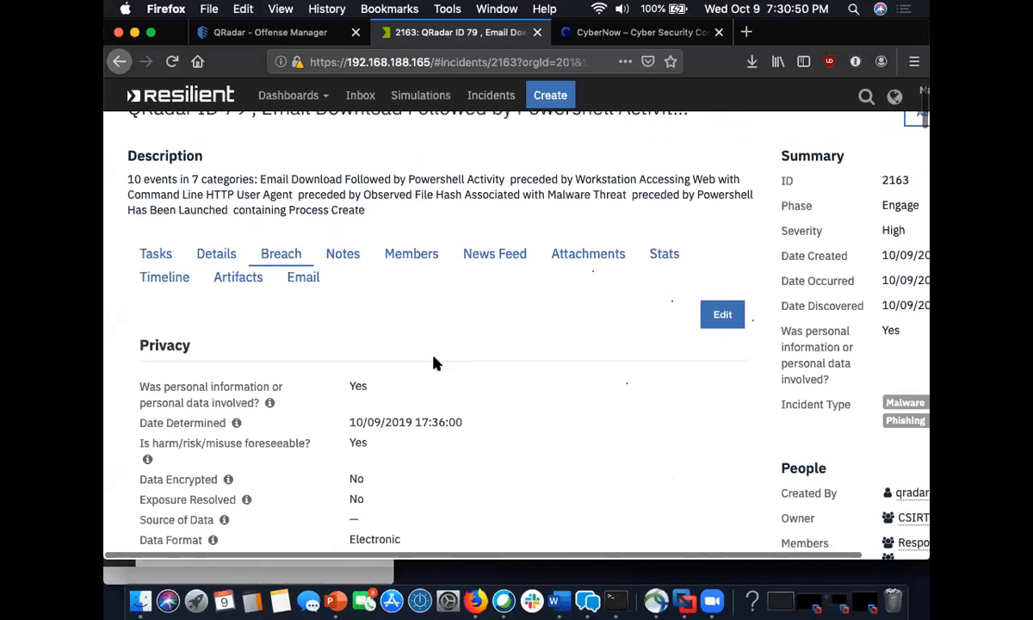
scroll(434, 364, "down", 1)
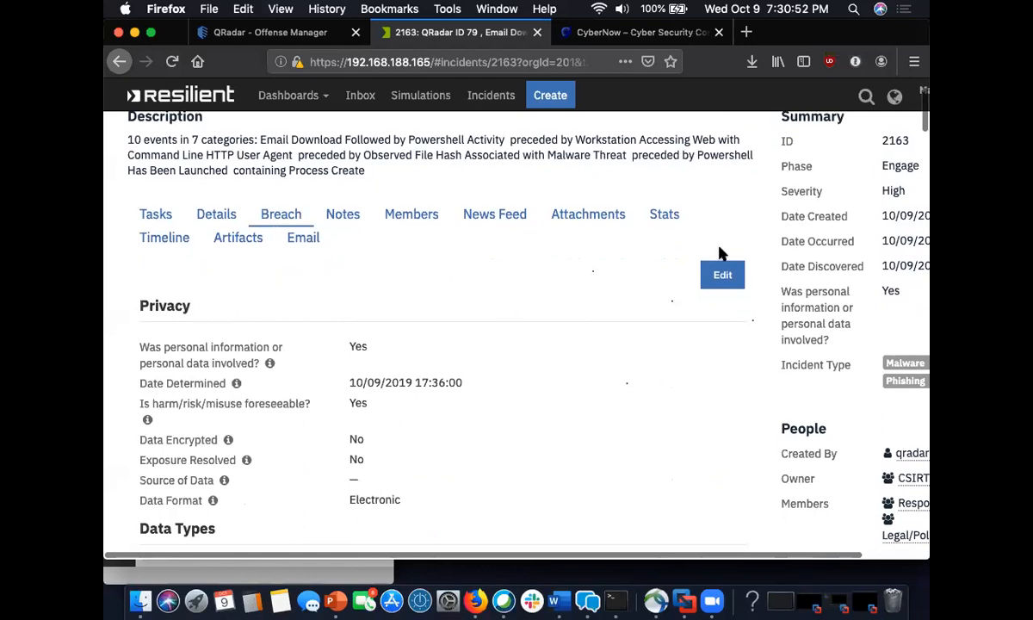
Step: Edit the breach information and mark all Contact Information, Personal Information and Identification Data types as involved
left_click(721, 275)
scroll(542, 376, "down", 3)
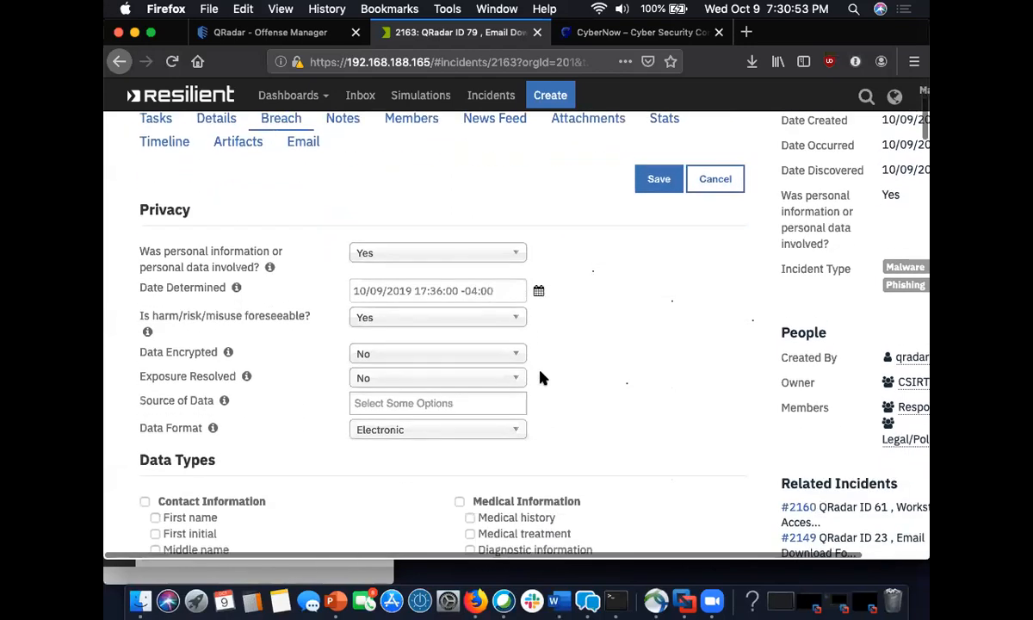
scroll(526, 379, "down", 1)
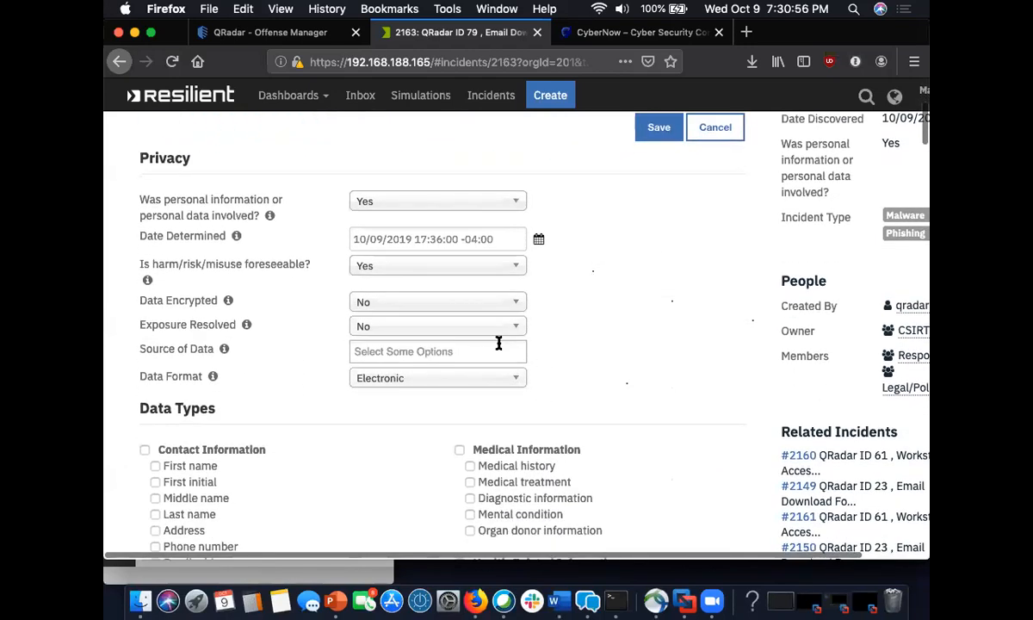
scroll(383, 463, "down", 2)
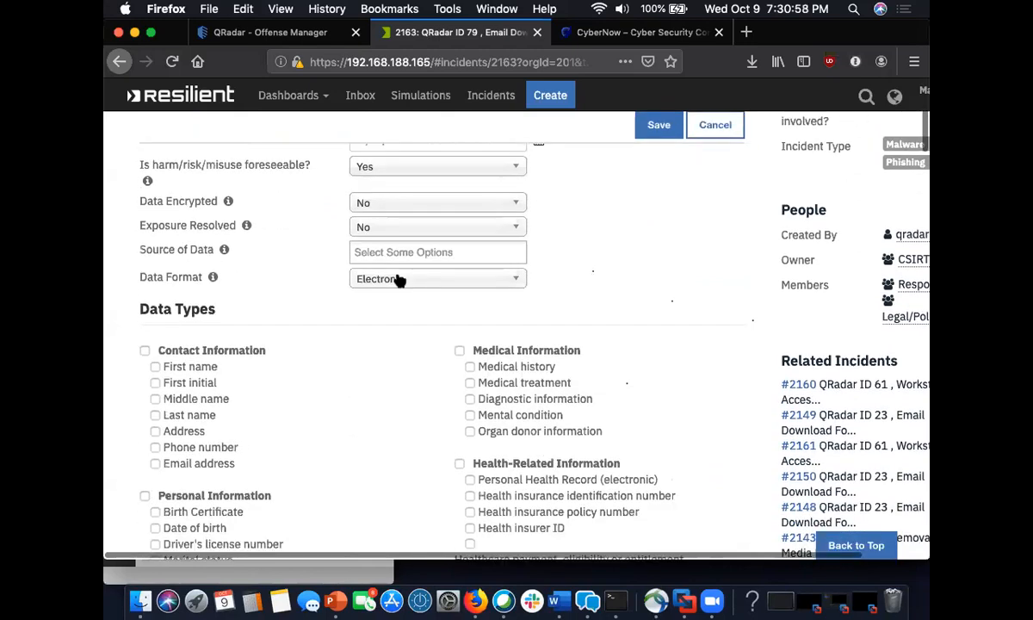
scroll(350, 402, "down", 3)
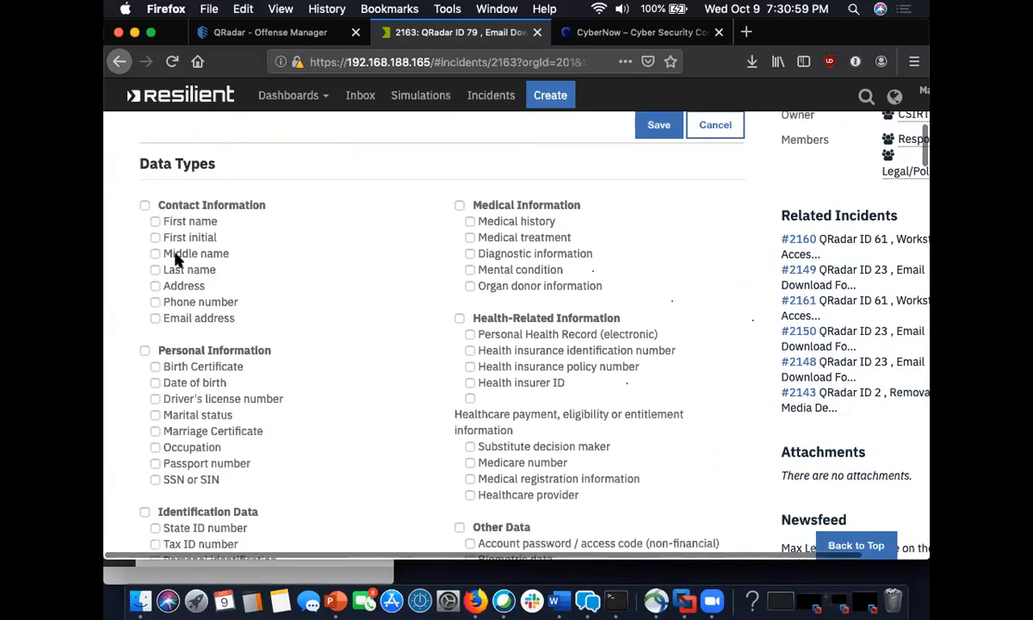
left_click(144, 205)
left_click(145, 350)
scroll(146, 353, "down", 2)
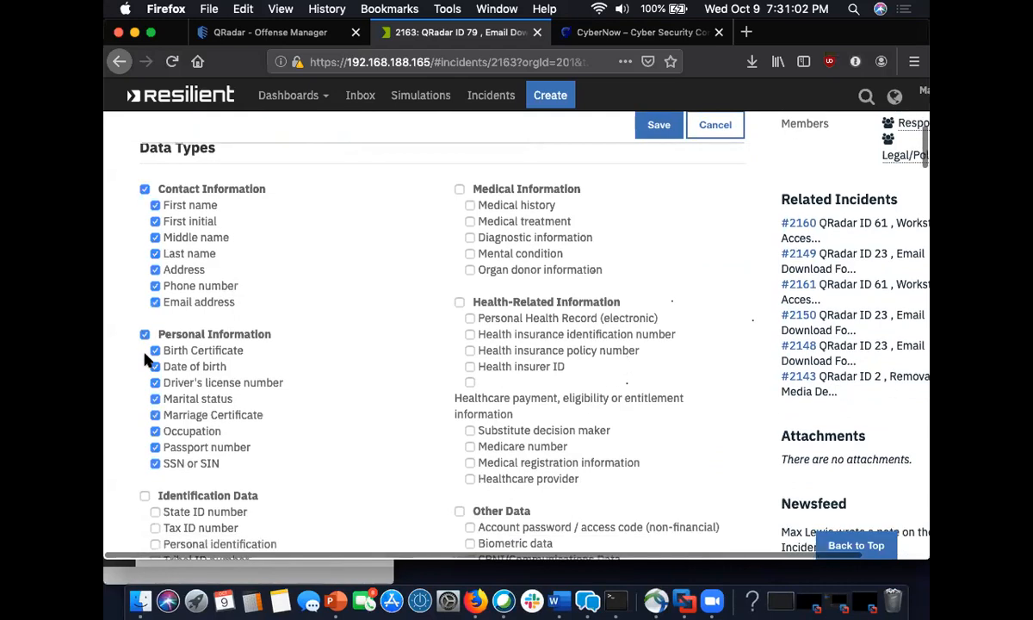
left_click(144, 430)
Step: Add California as a United States jurisdiction in the breach's record distribution
scroll(449, 477, "down", 12)
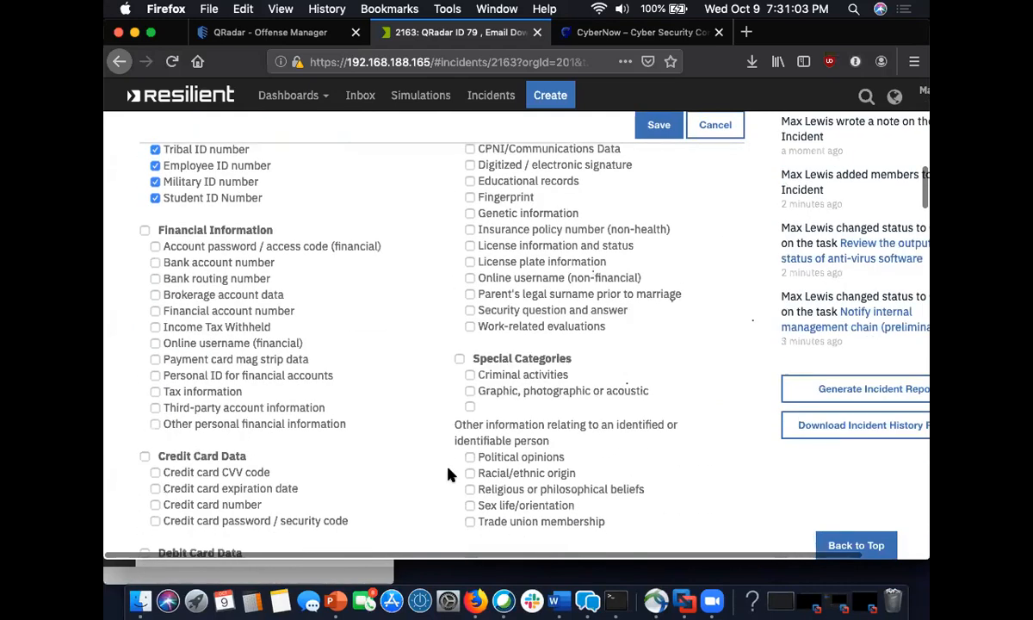
scroll(448, 474, "down", 5)
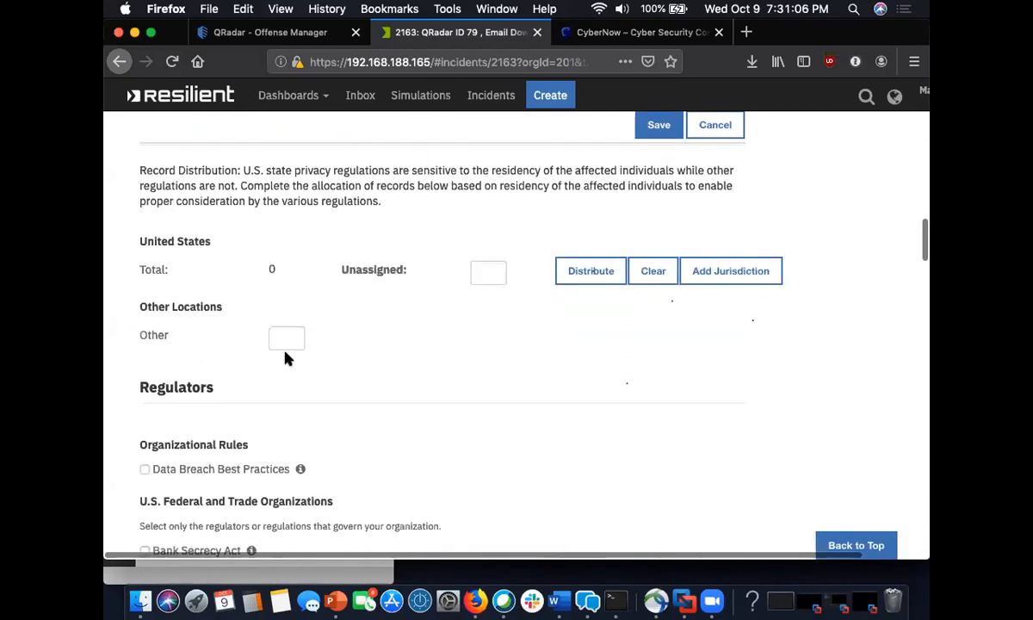
left_click(282, 344)
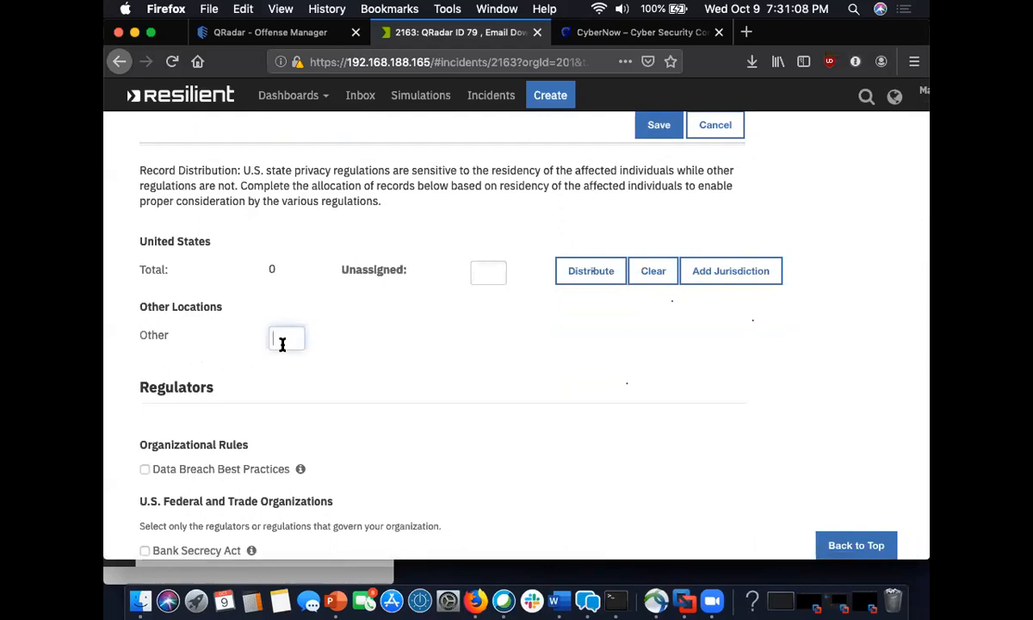
scroll(286, 346, "down", 2)
scroll(288, 352, "up", 3)
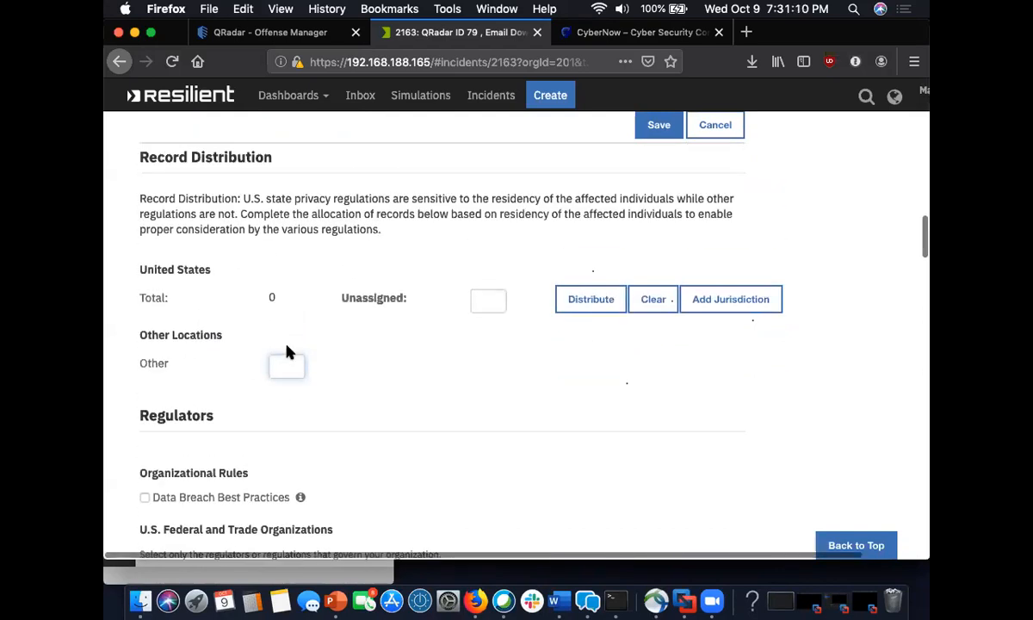
left_click(713, 299)
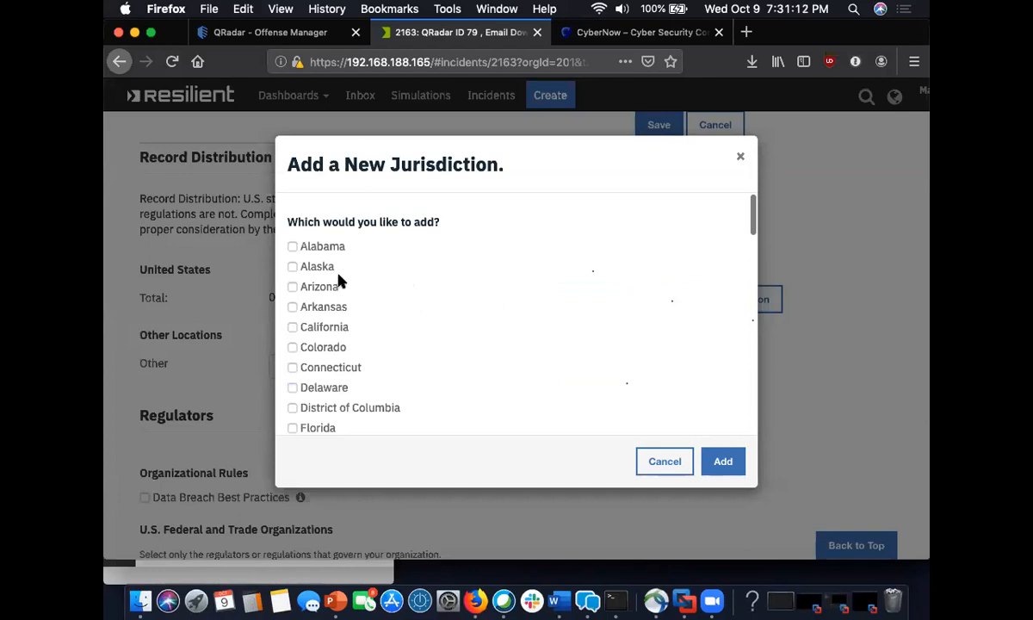
scroll(343, 357, "down", 3)
scroll(341, 356, "up", 2)
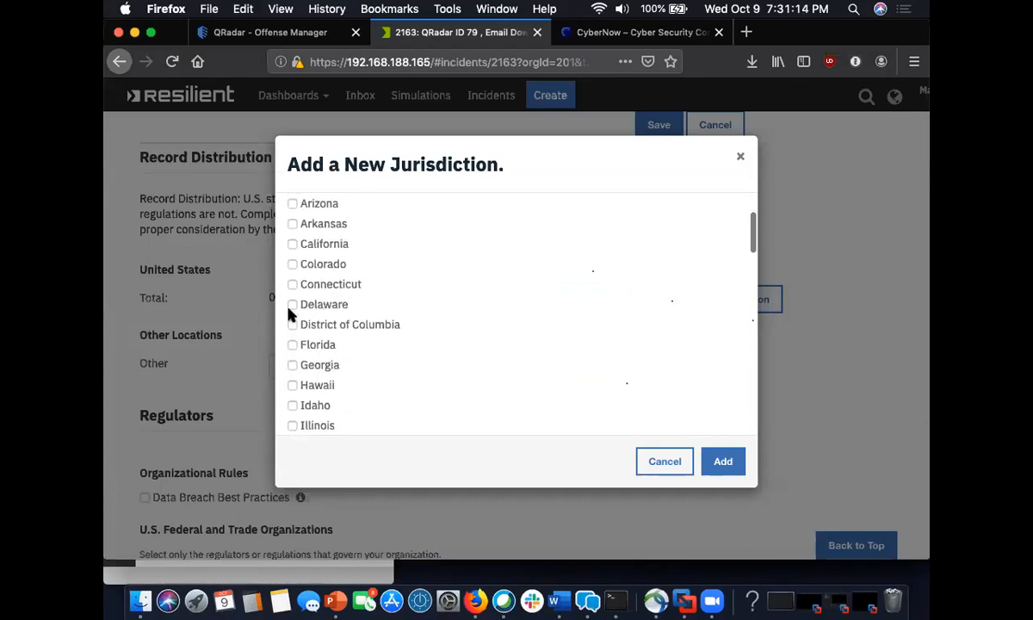
left_click(293, 244)
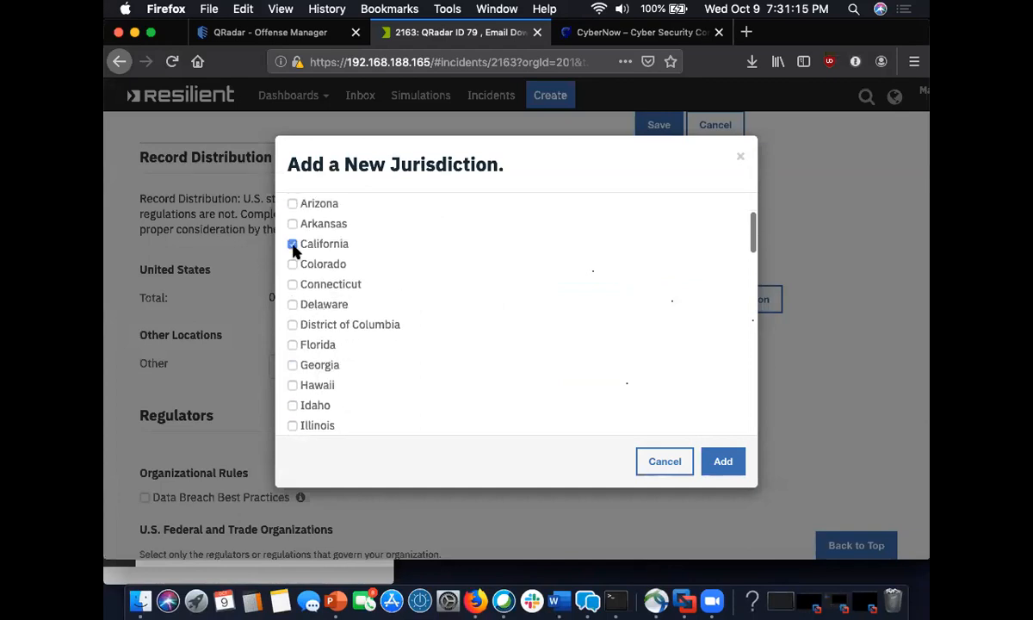
left_click(720, 463)
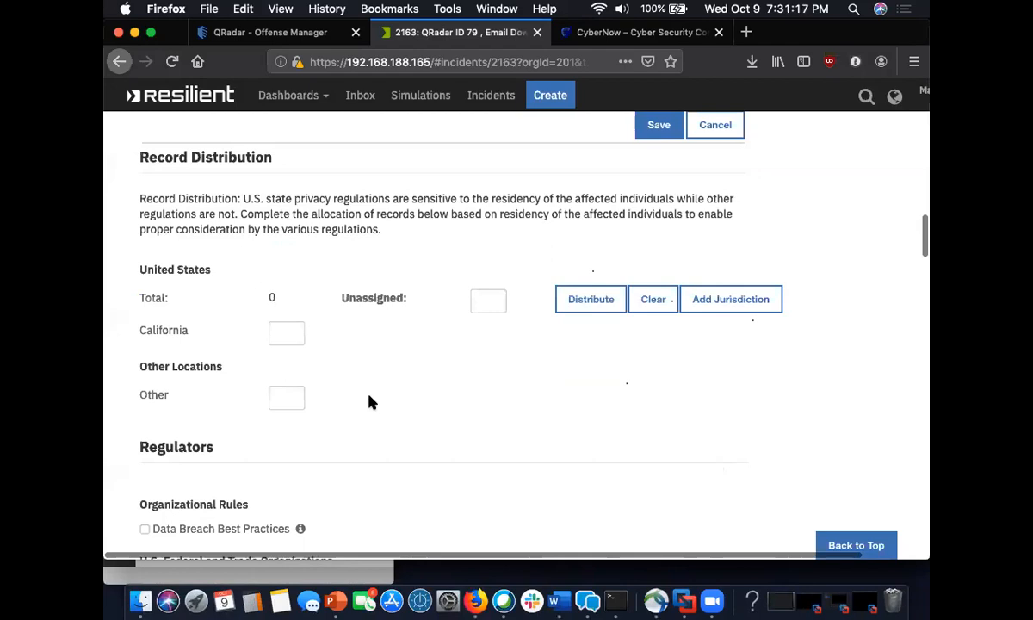
Step: Allocate 150 affected records to California and distribute the United States records
left_click(281, 333)
type("150")
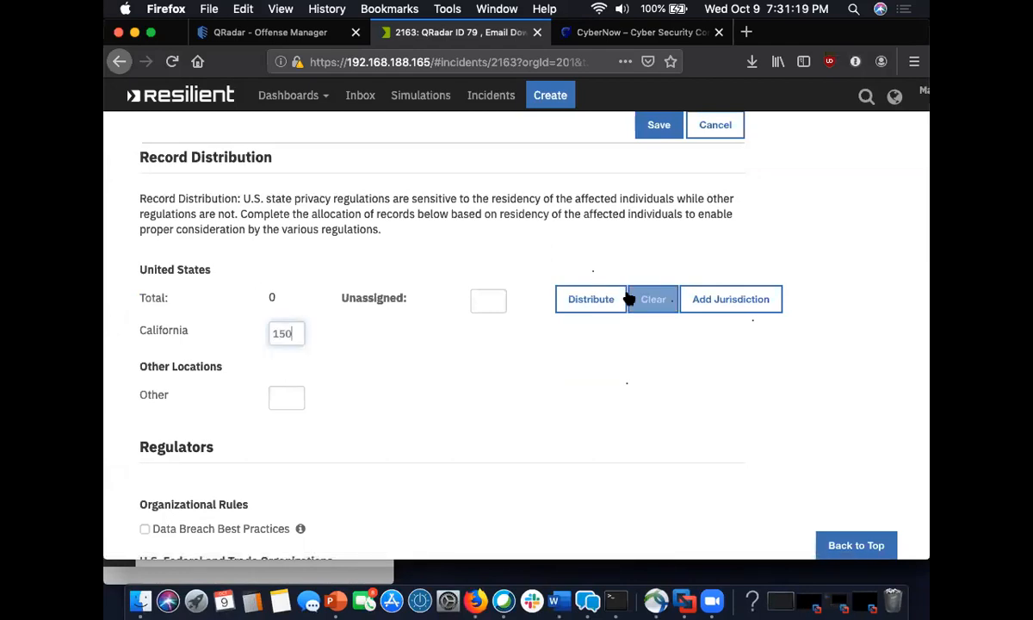
left_click(604, 301)
scroll(413, 402, "down", 1)
scroll(413, 402, "down", 2)
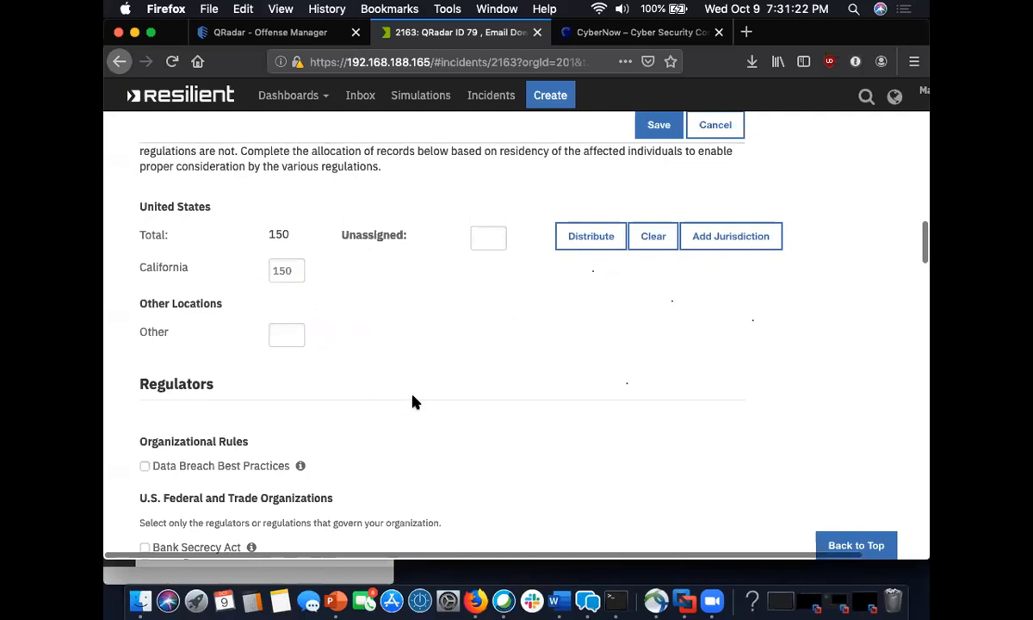
scroll(414, 403, "up", 3)
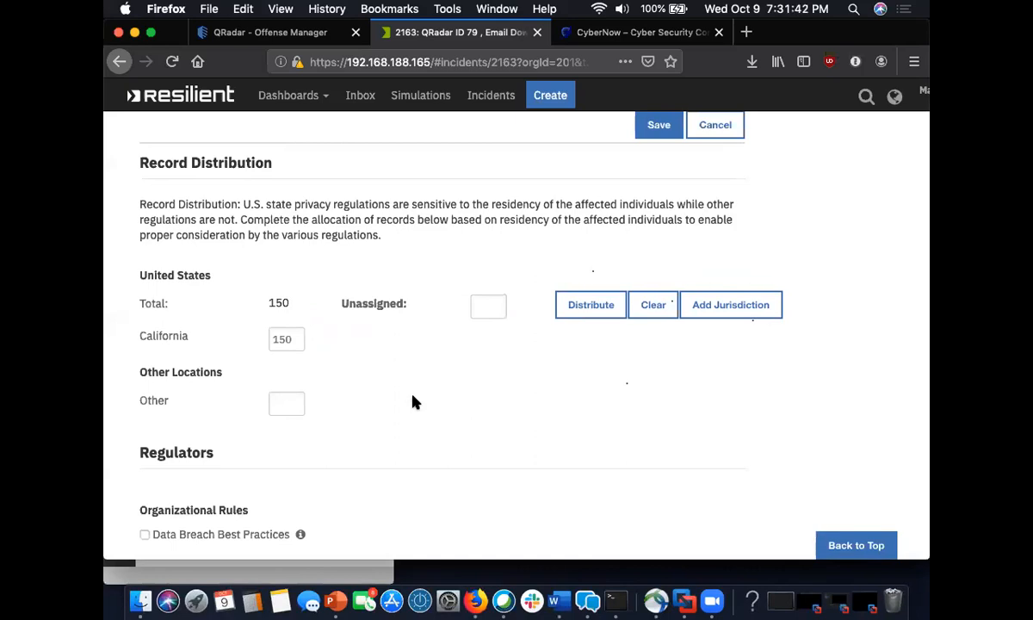
Step: Select PCI-DSS (Issuers), PCI-DSS (Merchants), SEC and US Dept of Treasury as the governing U.S. federal and trade regulators
scroll(413, 402, "down", 5)
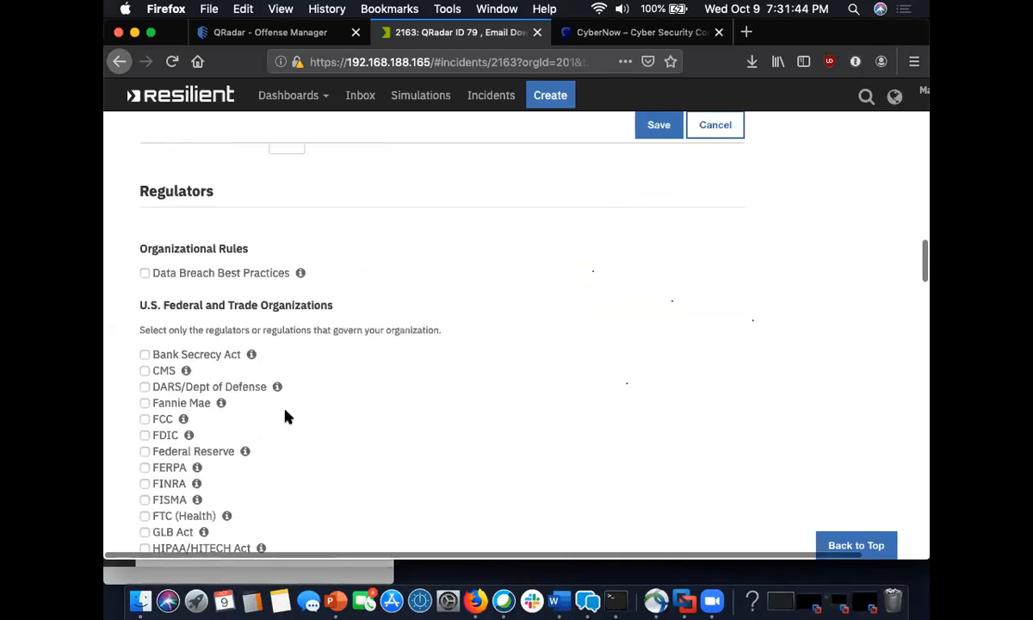
scroll(258, 391, "down", 3)
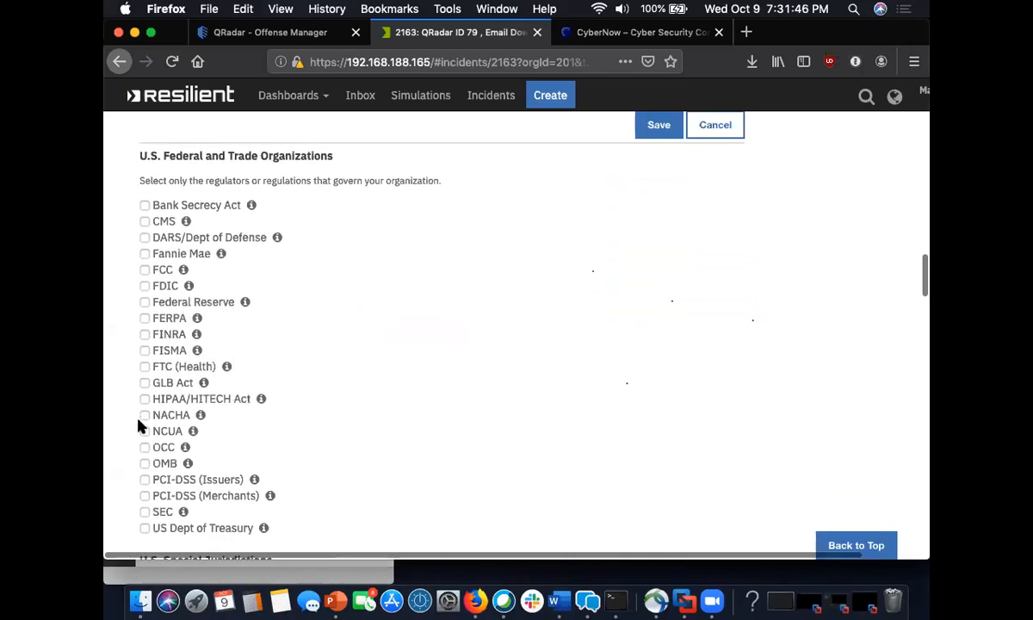
scroll(270, 306, "down", 1)
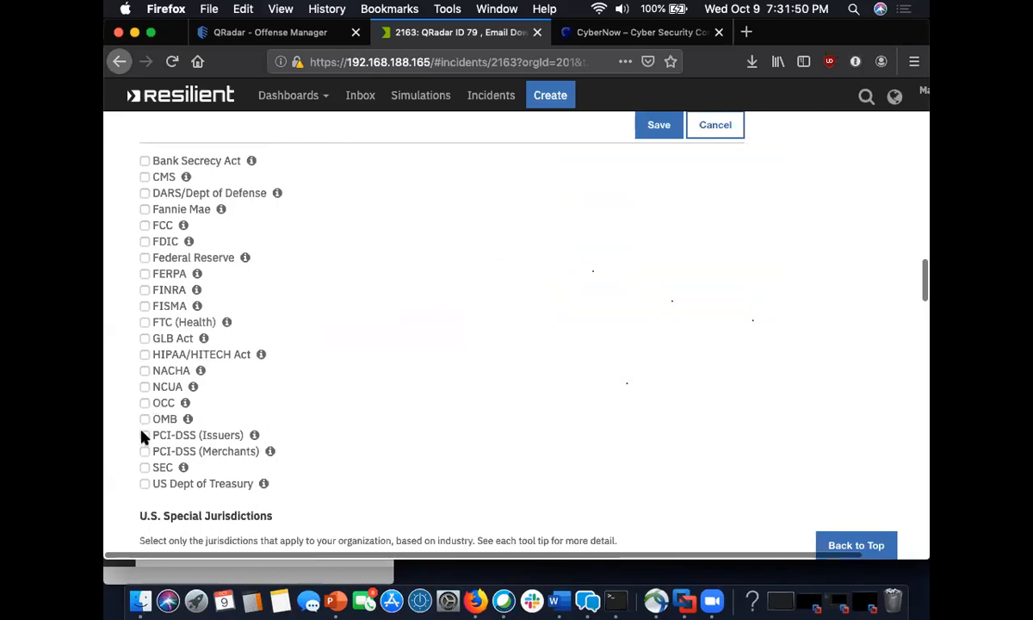
left_click(144, 452)
left_click(143, 467)
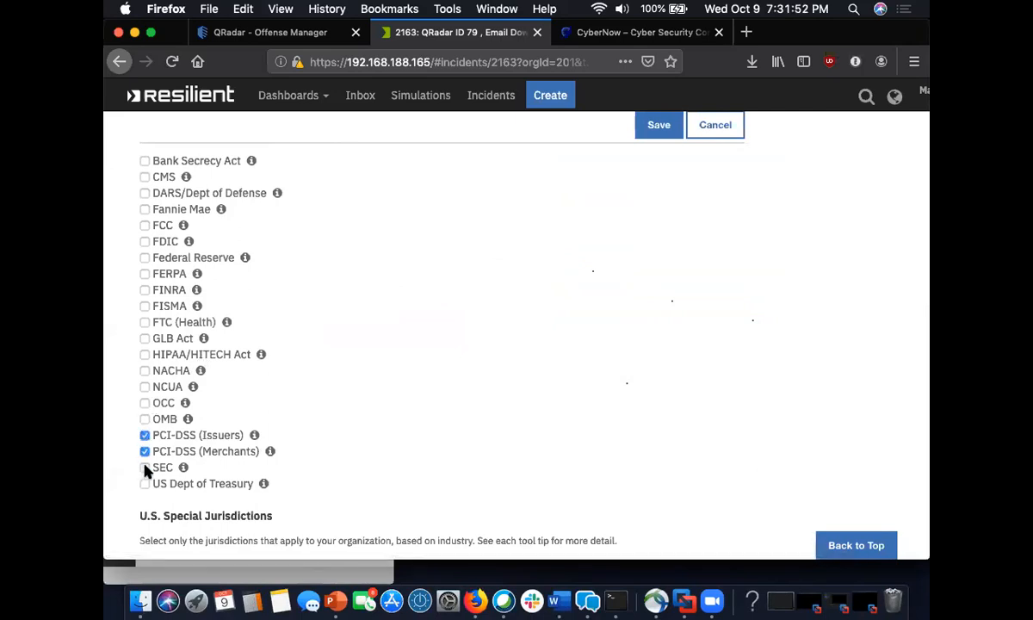
left_click(143, 484)
Step: Select the California (Health) special jurisdiction, save the breach information and dismiss the task update summary
scroll(635, 330, "down", 5)
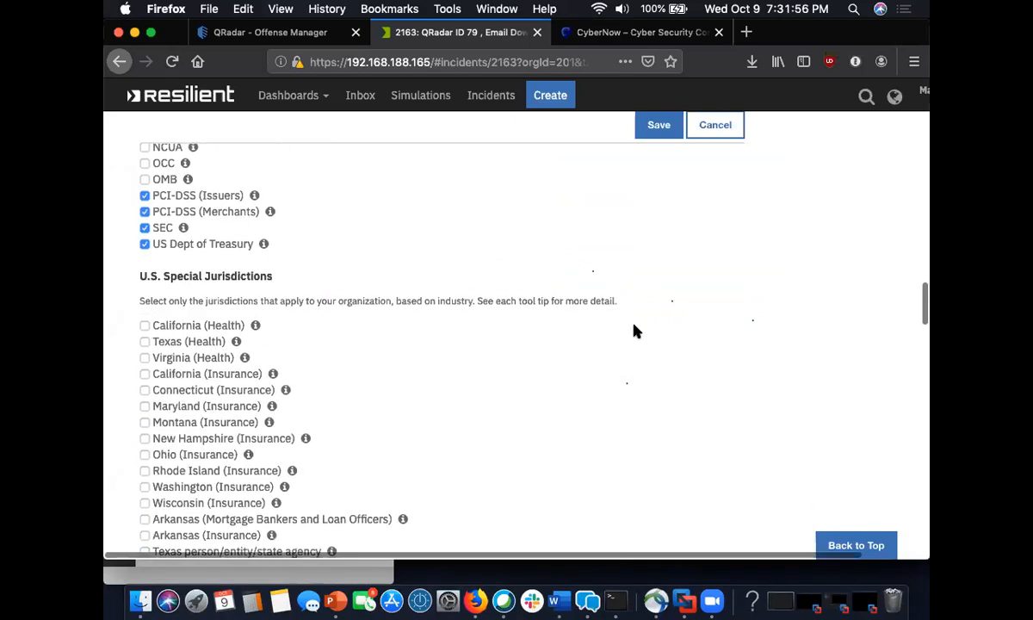
scroll(534, 416, "down", 2)
left_click(145, 228)
left_click(659, 126)
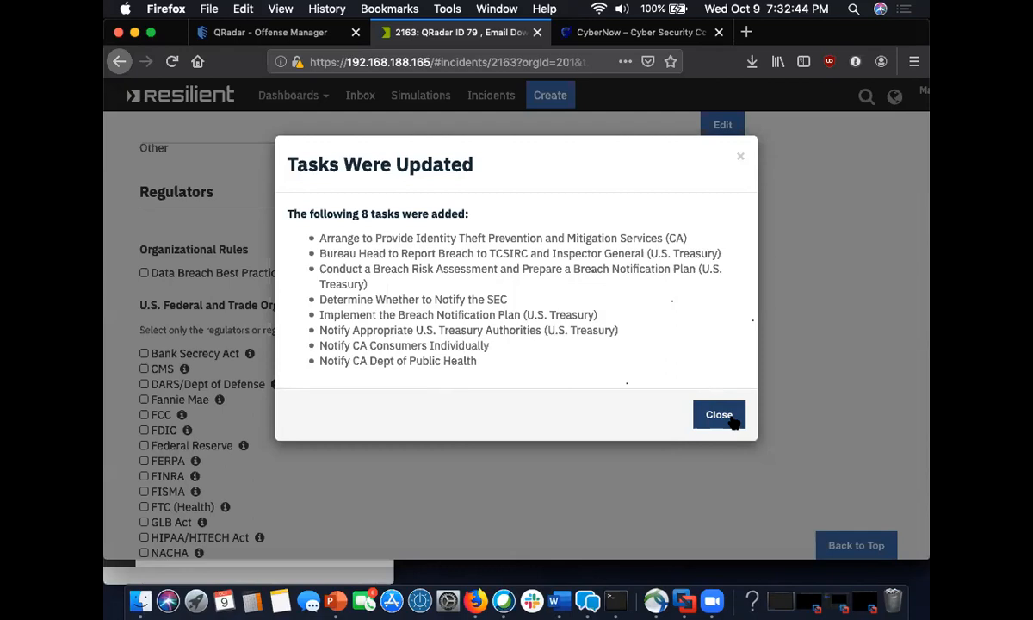
left_click(719, 415)
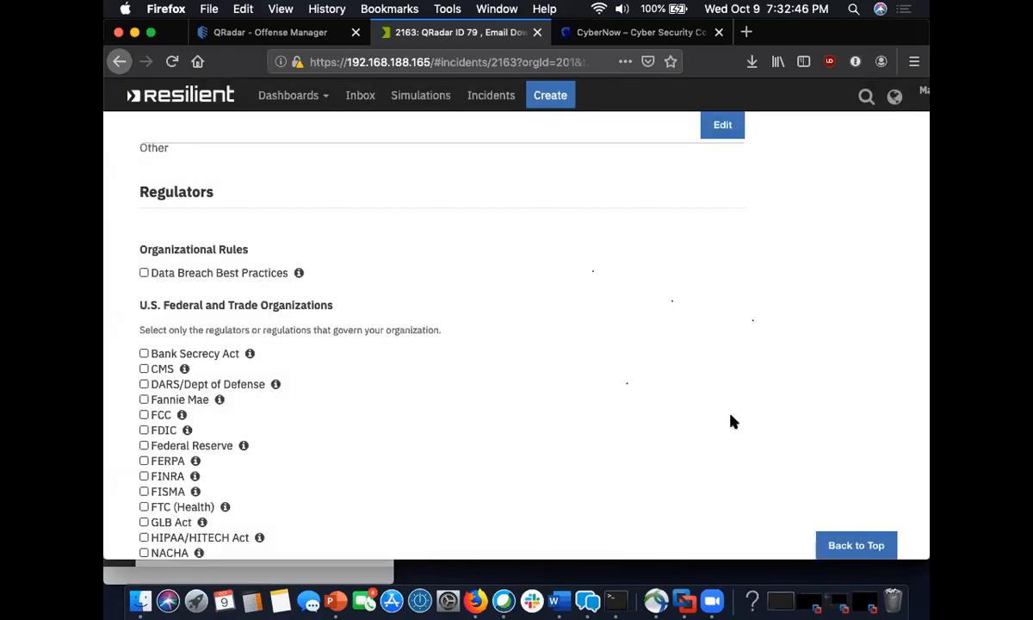
scroll(549, 235, "down", 10)
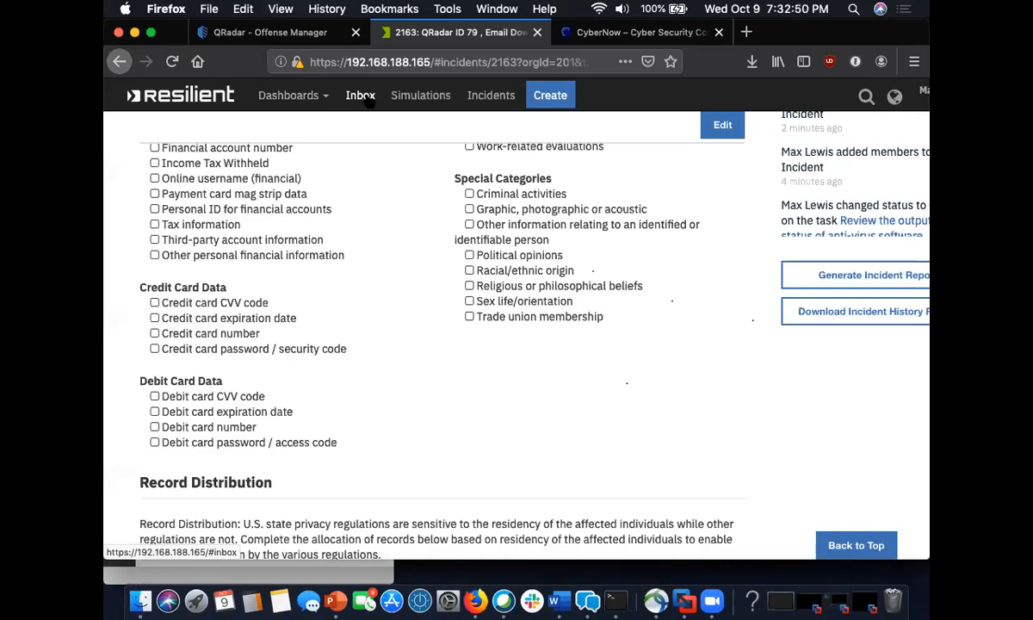
Step: Reopen incident 2163 (QRadar ID 79) from the incidents list and review its data breach notification tasks and due dates
left_click(504, 101)
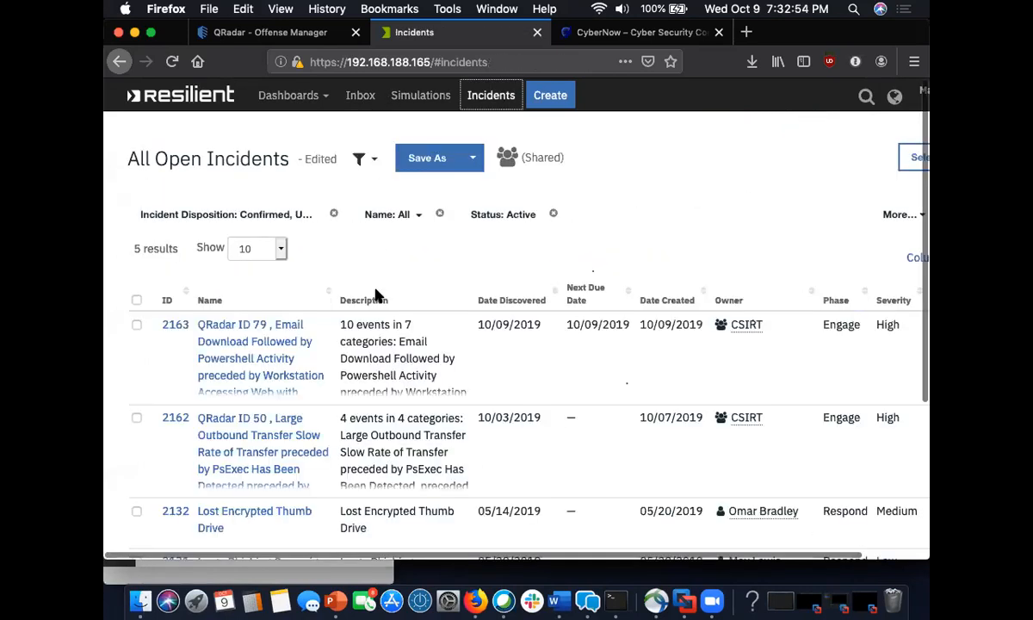
left_click(249, 361)
scroll(441, 418, "down", 8)
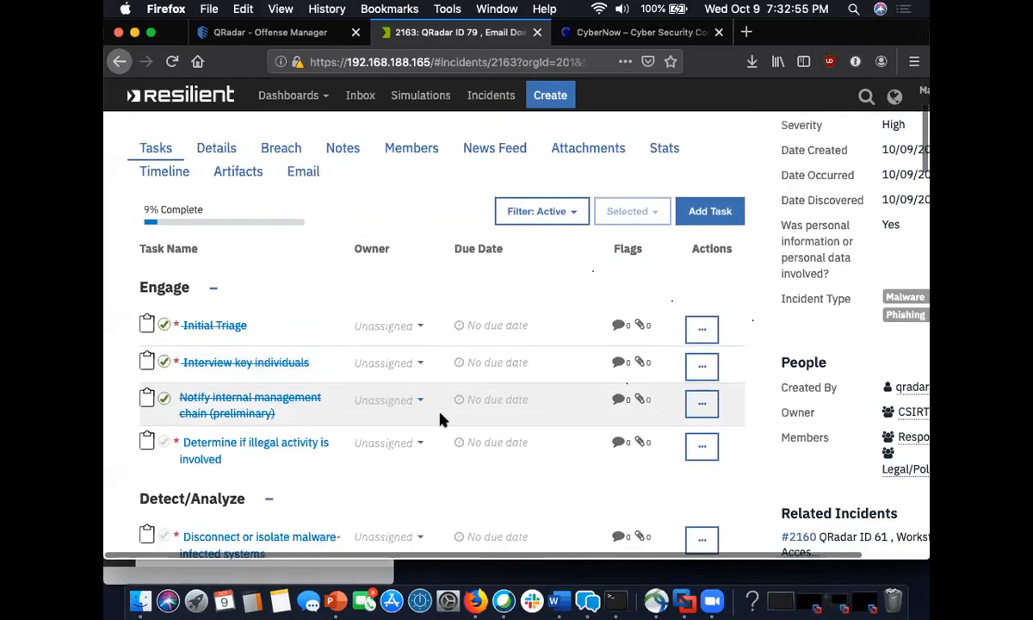
scroll(441, 420, "down", 20)
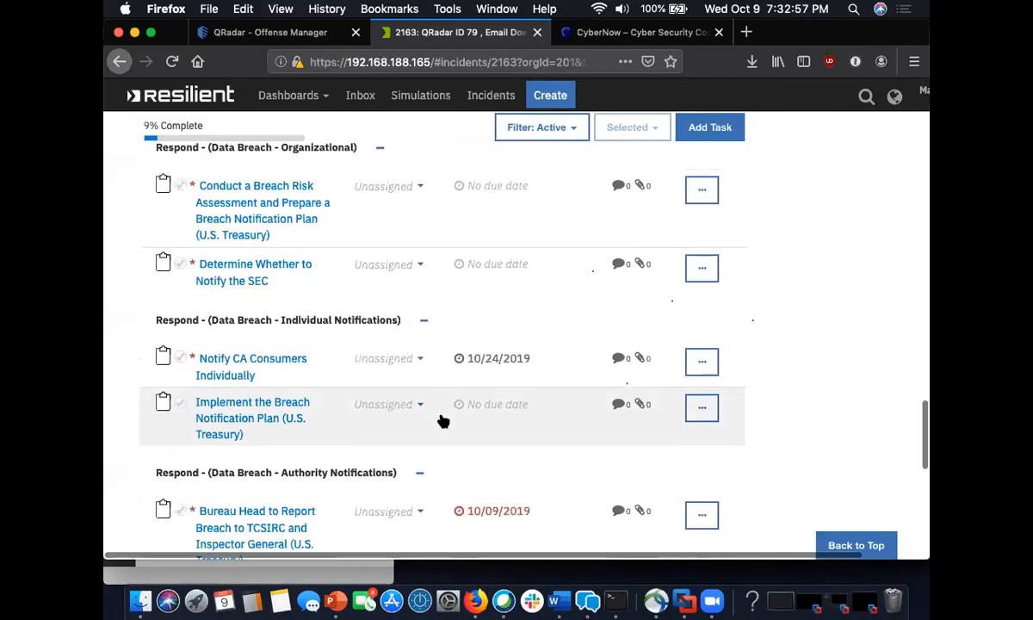
scroll(442, 421, "up", 3)
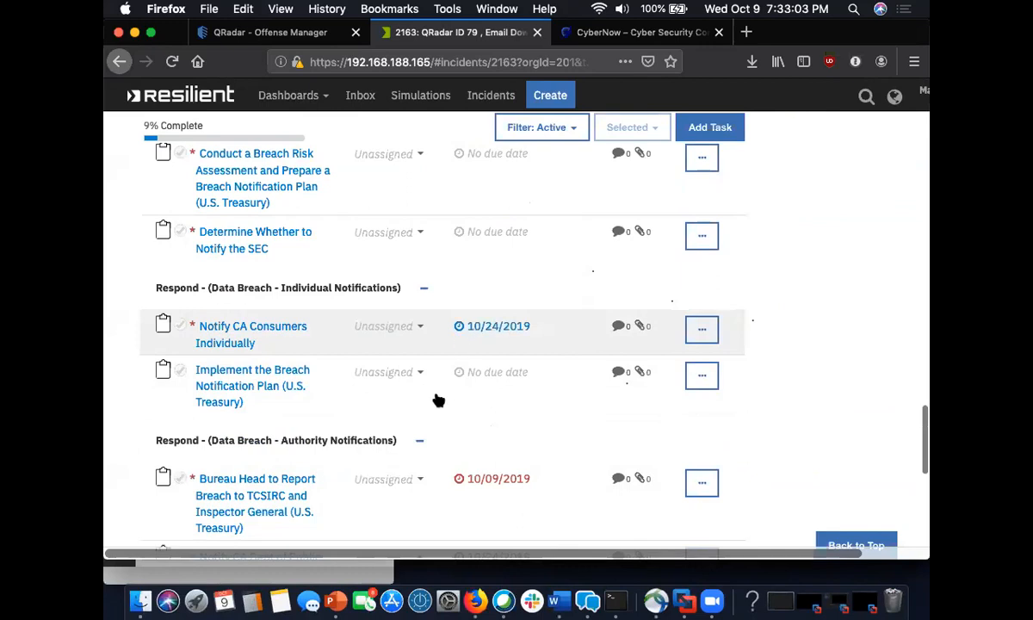
scroll(430, 405, "down", 2)
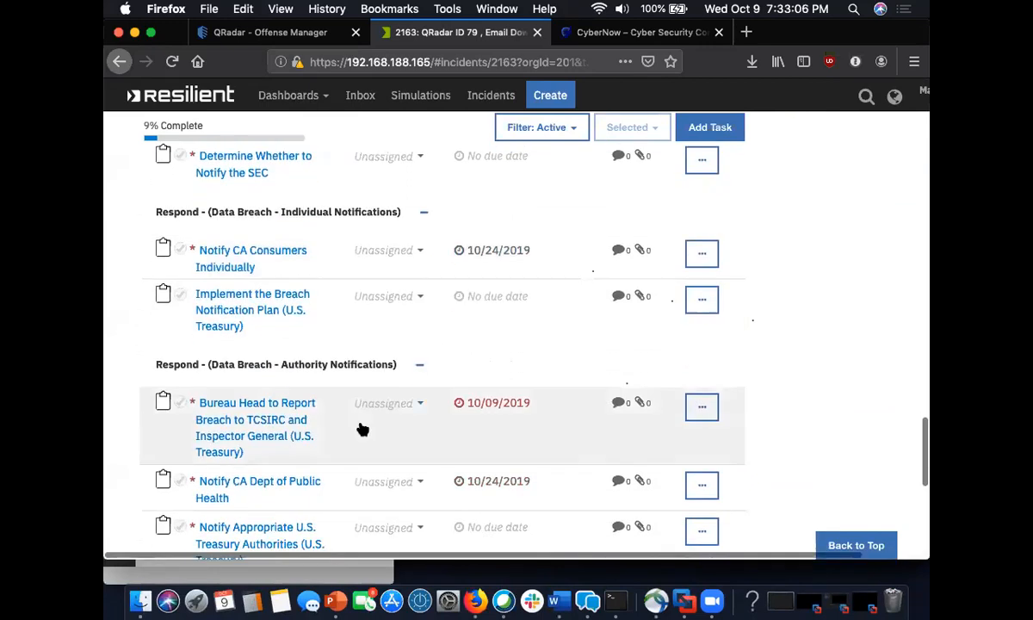
scroll(258, 367, "down", 2)
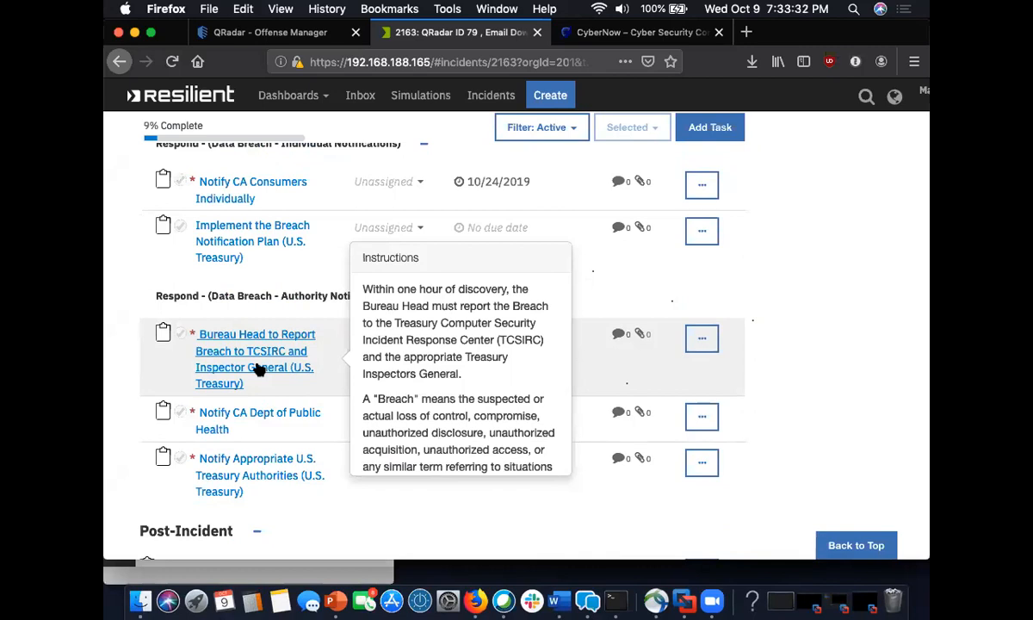
Step: Read the instructions of the task for the Bureau Head to report the breach to TCSIRC and the Inspector General (U.S. Treasury)
scroll(484, 395, "down", 1)
scroll(482, 392, "up", 1)
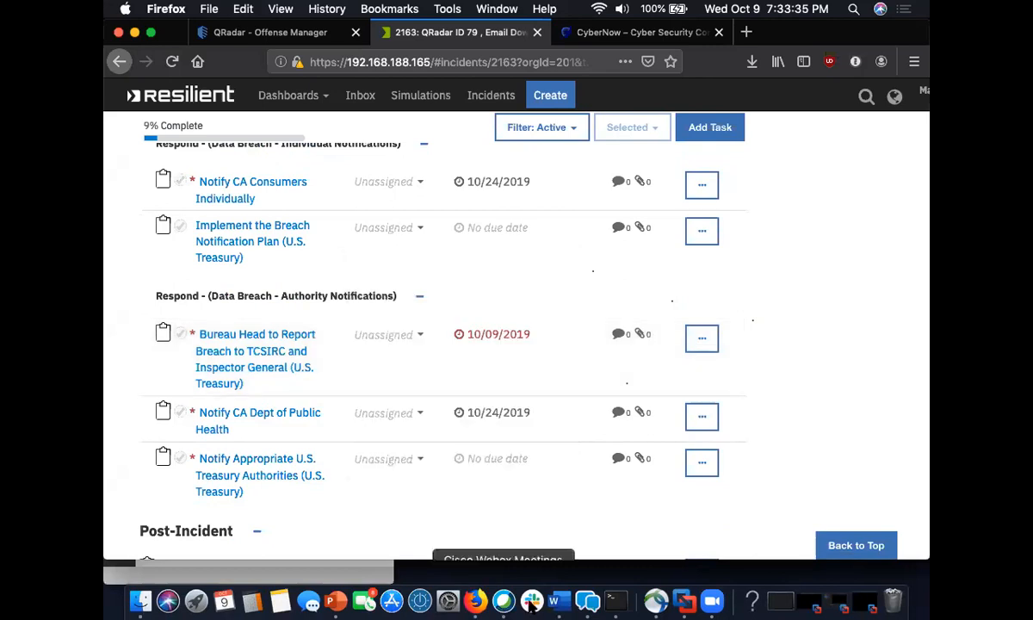
scroll(554, 510, "down", 2)
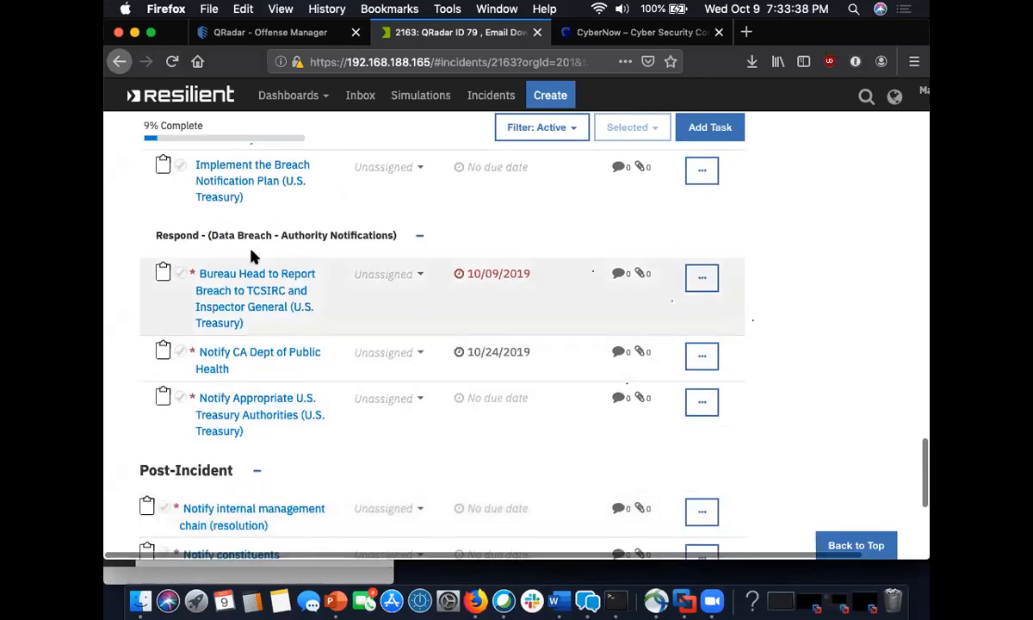
mouse_move(204, 525)
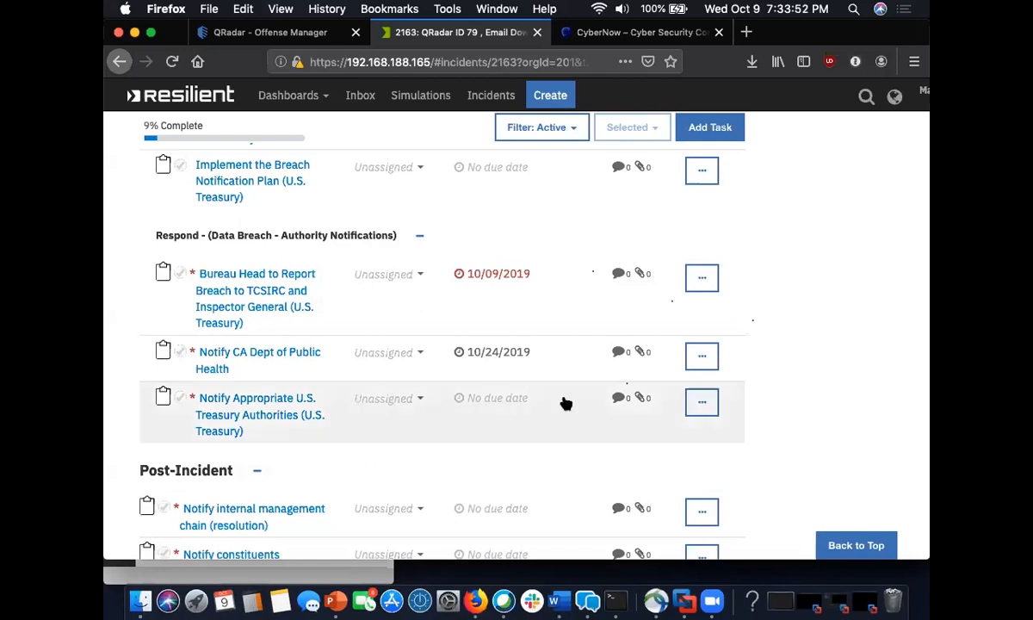
mouse_move(314, 293)
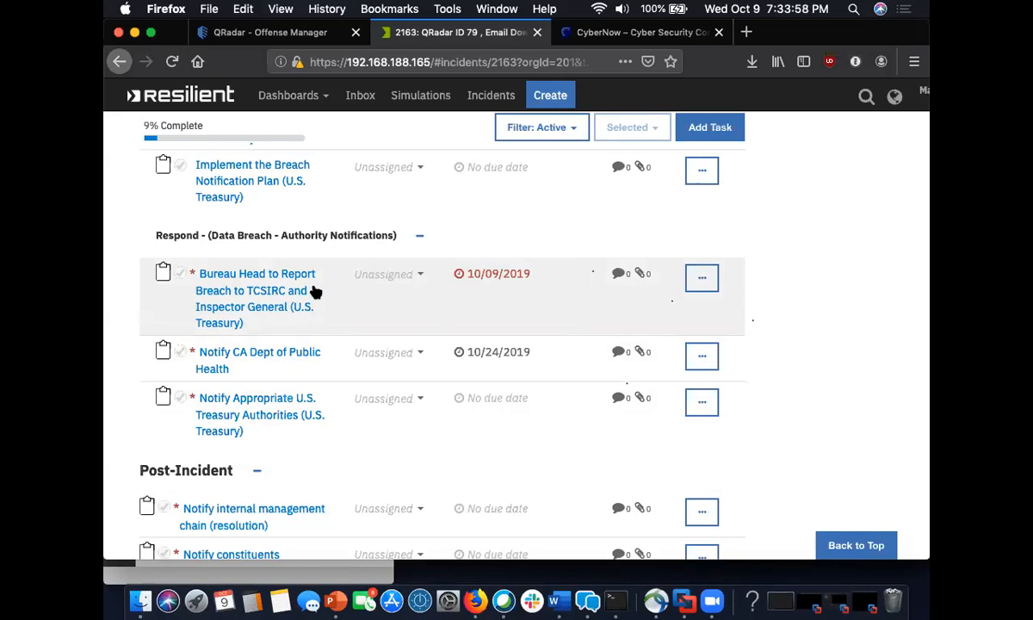
scroll(448, 310, "down", 2)
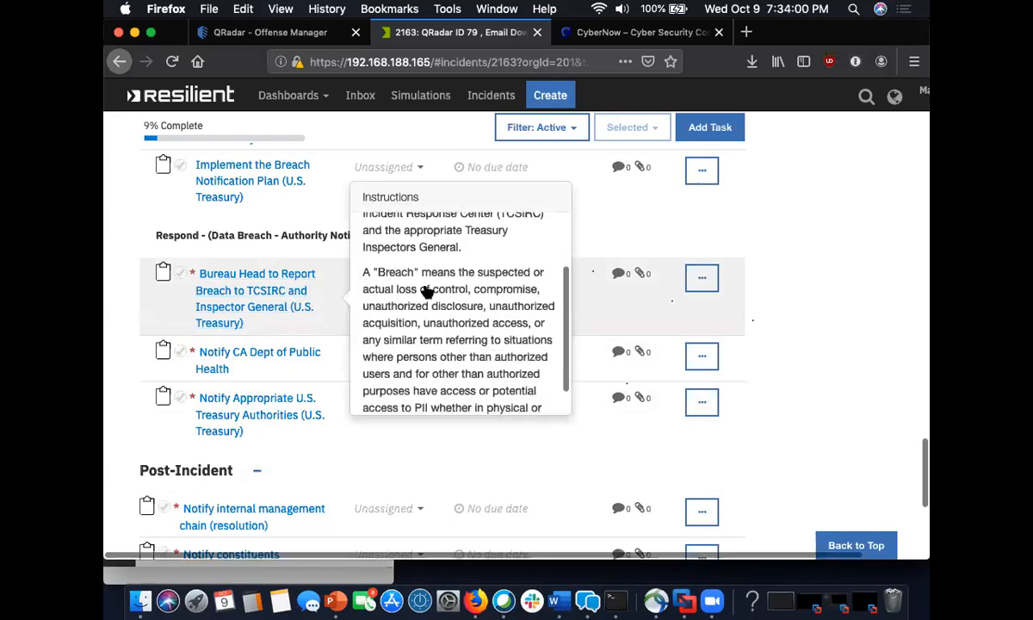
scroll(401, 288, "up", 2)
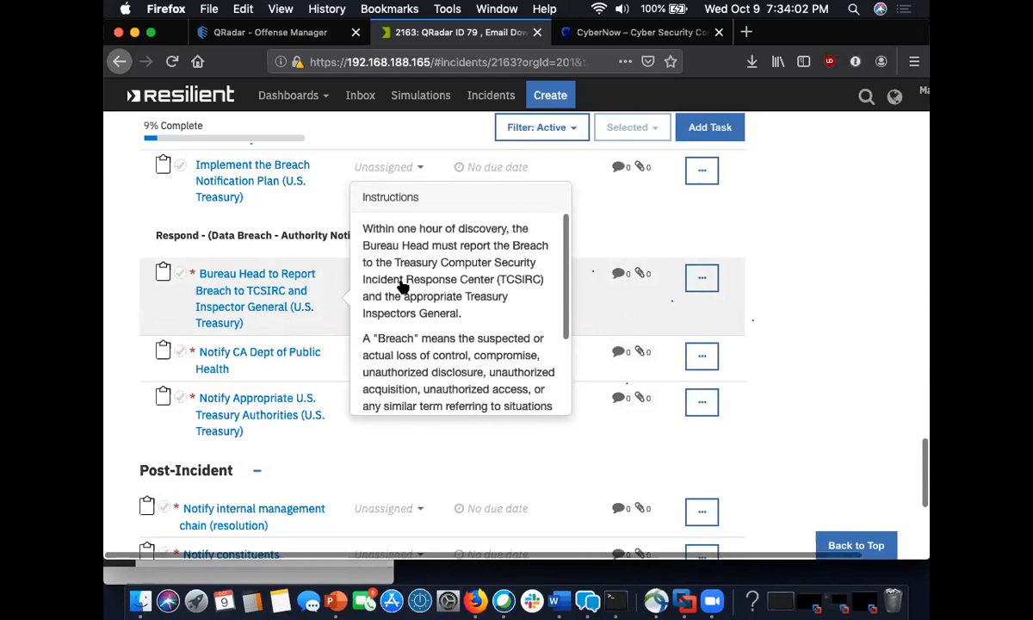
scroll(507, 356, "down", 3)
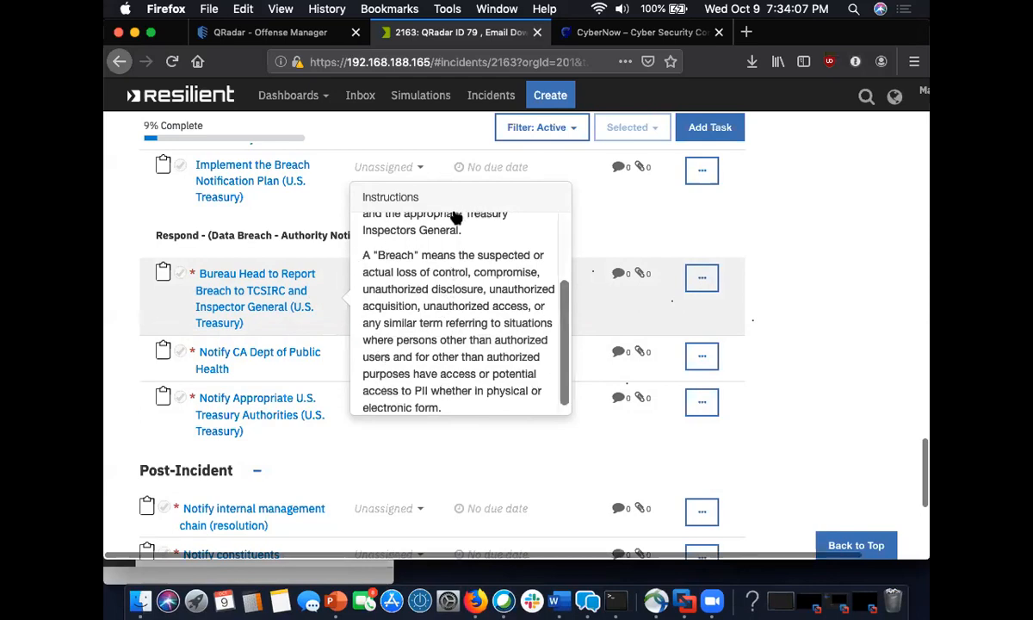
scroll(441, 296, "down", 1)
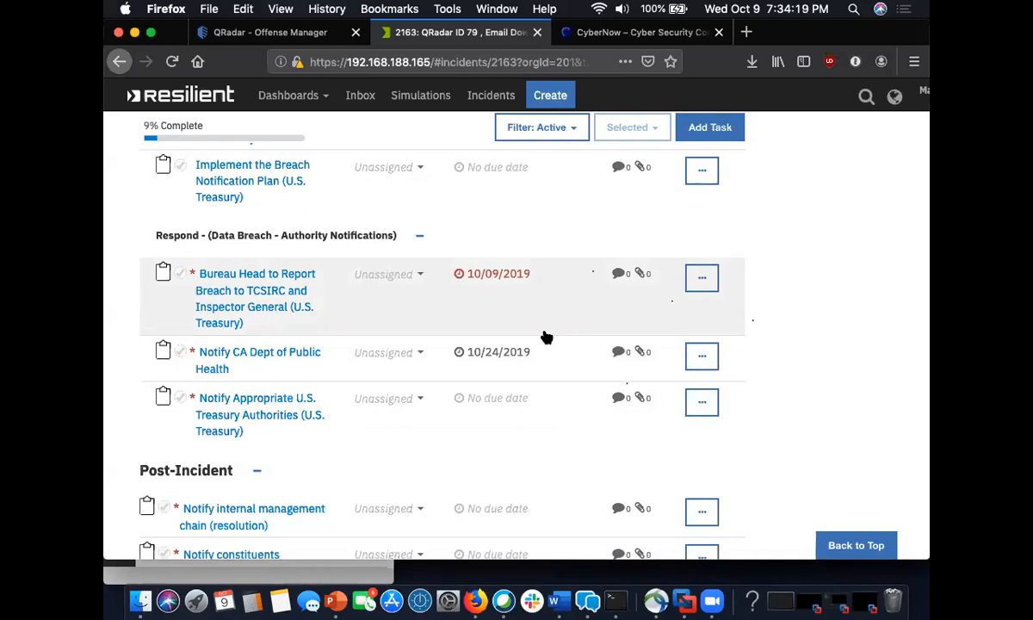
mouse_move(256, 313)
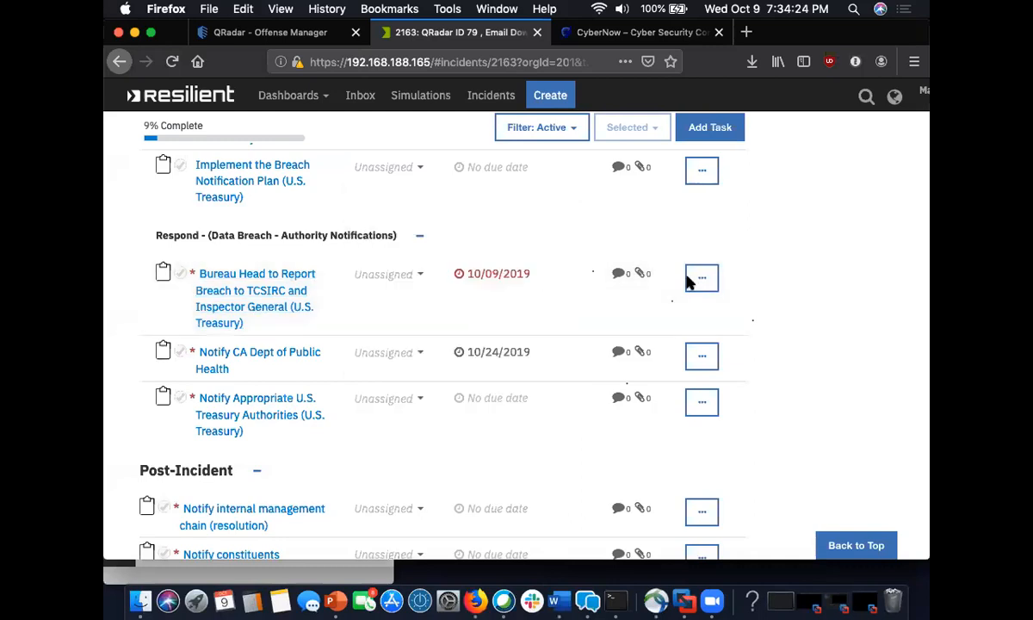
Step: Close the Resilient incident's browser page and switch back to the QRadar Offense 79 summary
scroll(689, 281, "up", 15)
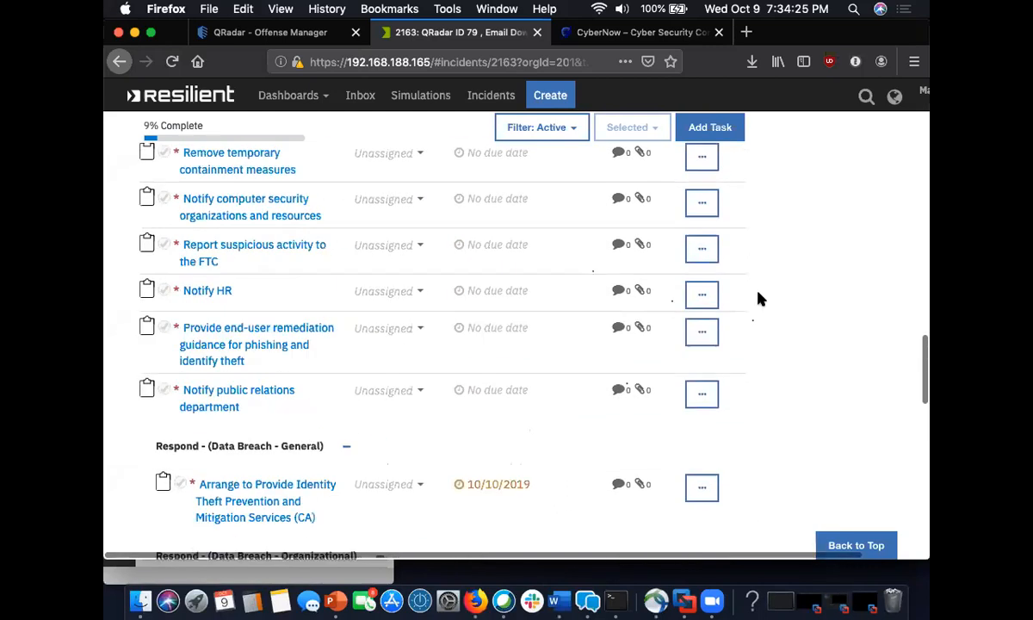
scroll(757, 299, "up", 10)
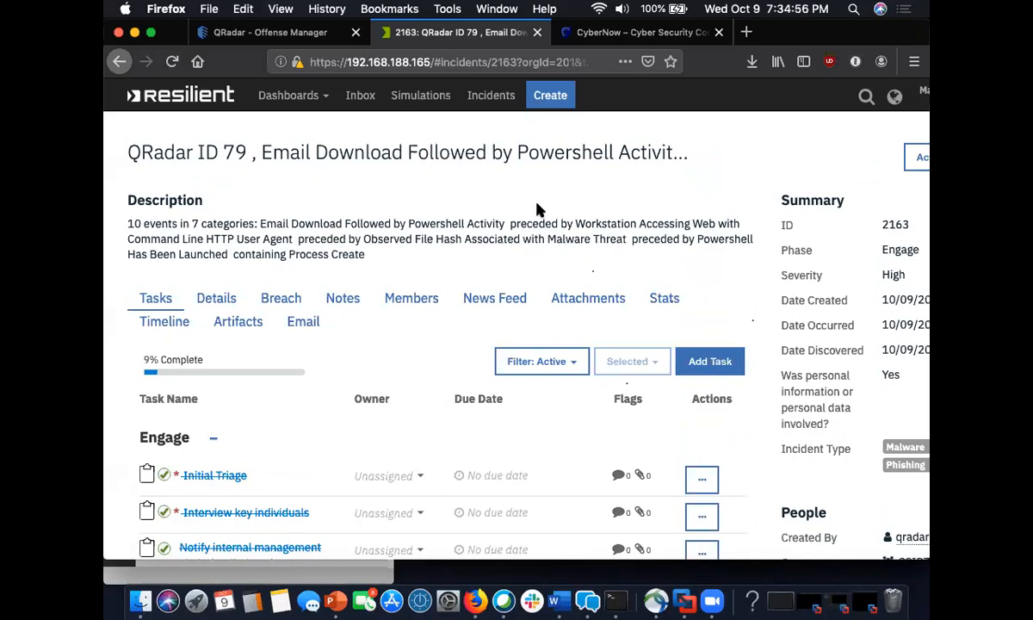
left_click(537, 32)
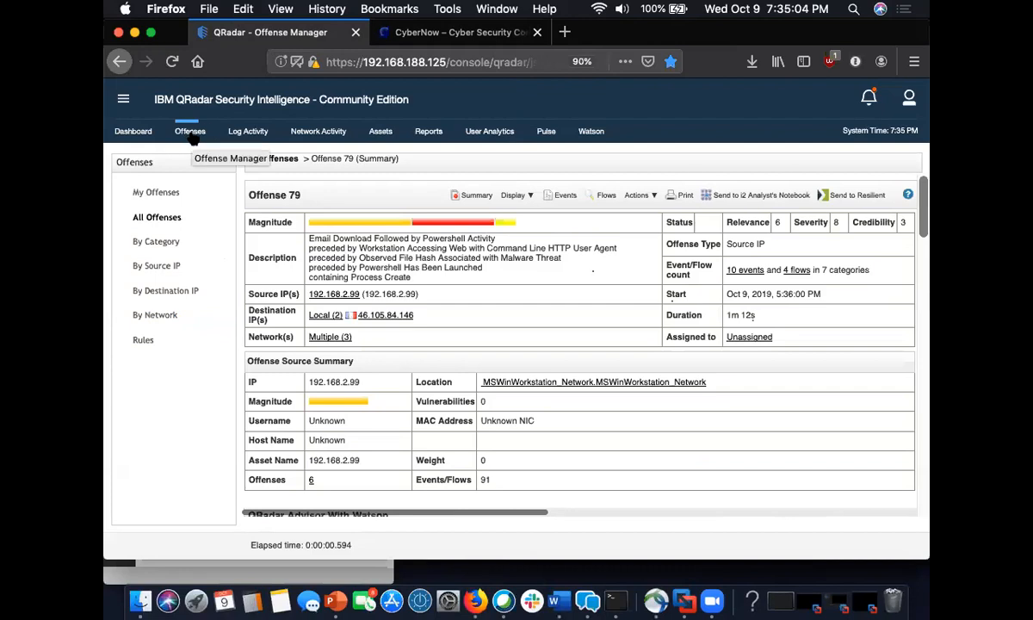
Step: Open the QRadar Pulse dashboard and examine its offense magnitude tiles, world source and destination map, and user and log source charts
left_click(545, 132)
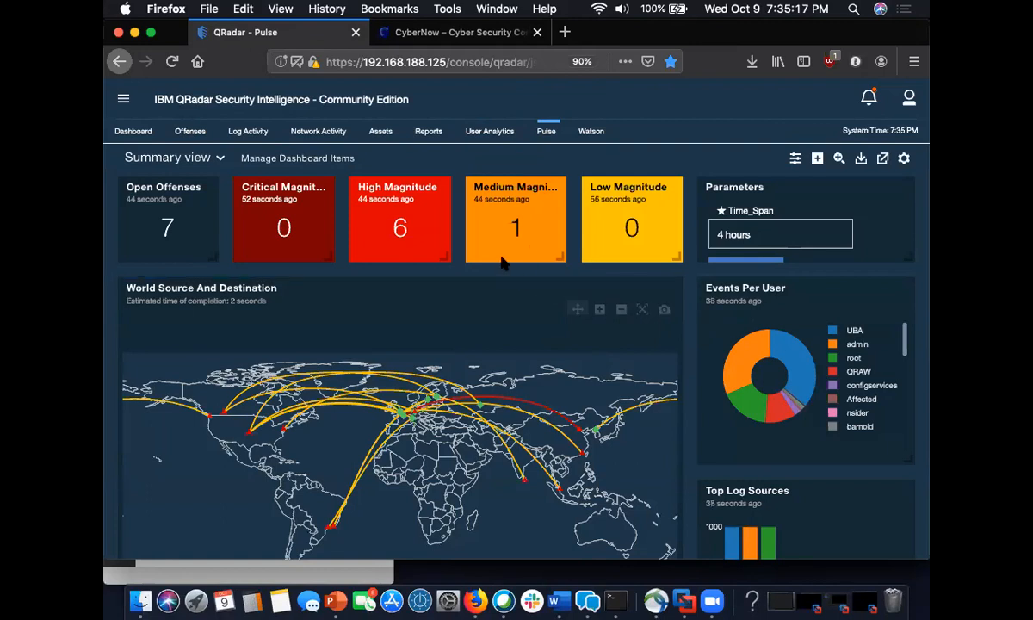
scroll(508, 269, "down", 1)
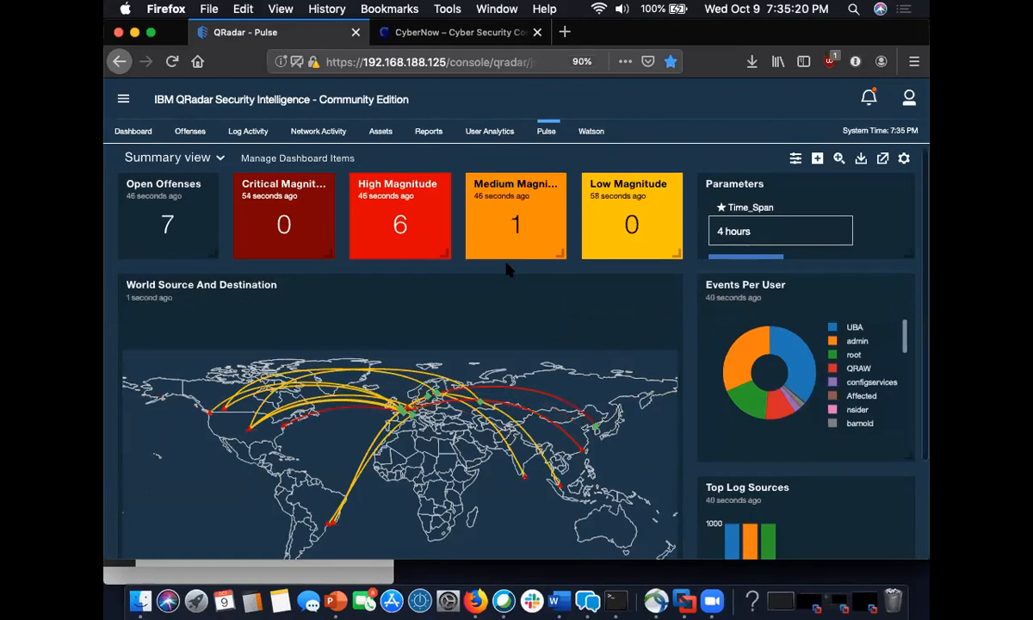
scroll(508, 269, "down", 2)
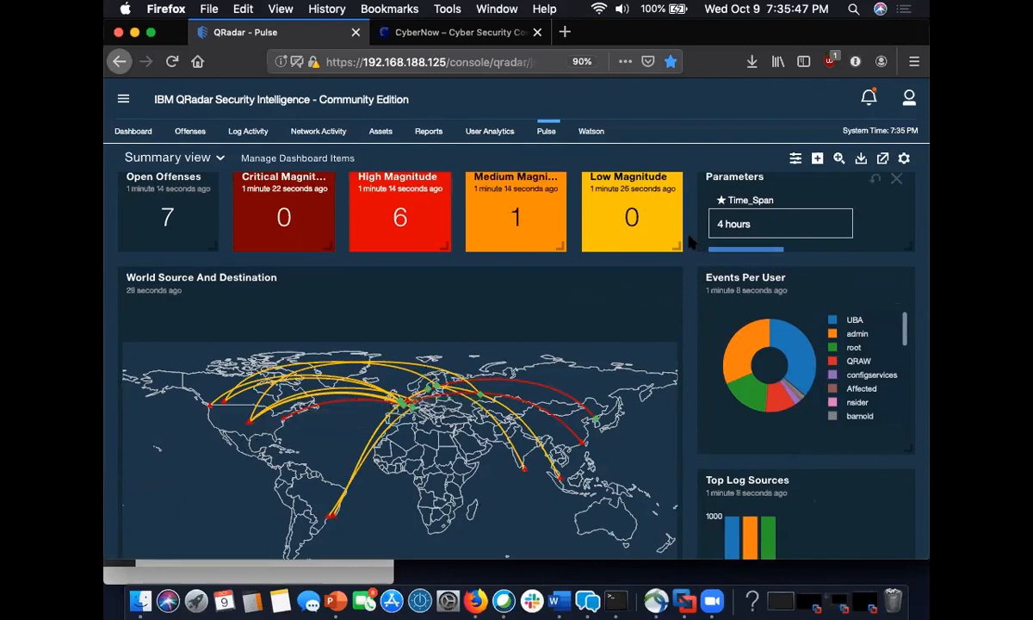
scroll(644, 225, "down", 2)
scroll(680, 245, "up", 2)
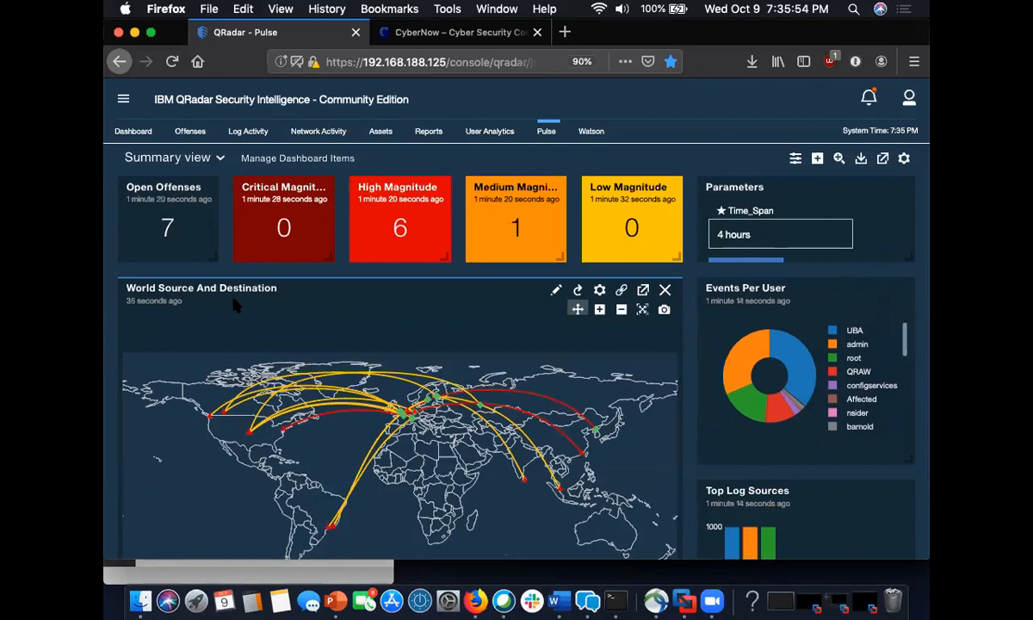
Step: Open the QRadar report list and select the NIST RMF (CP-2-8) Contingency Plan - Identify Critical Assets report
left_click(437, 145)
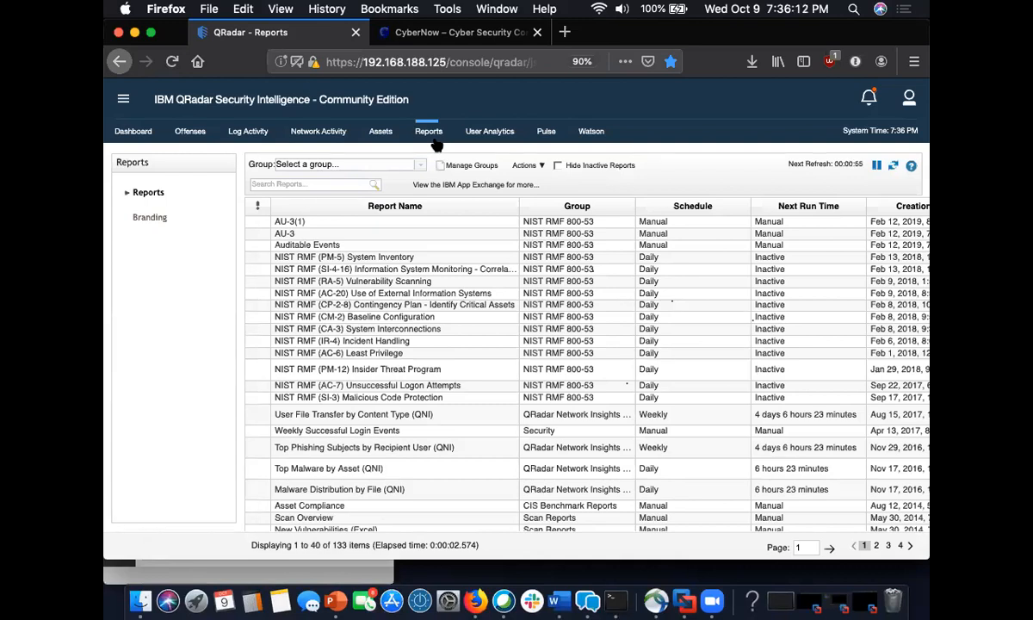
mouse_move(385, 366)
mouse_move(322, 284)
mouse_move(333, 310)
left_click(340, 305)
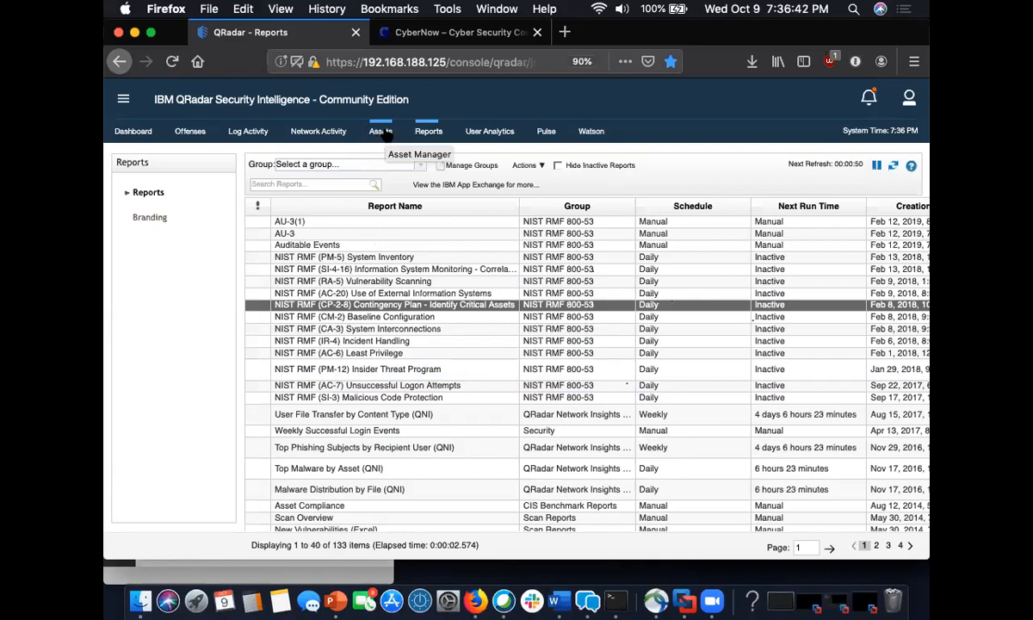
Step: Open Watson's investigation of Offense 80, examine its key observables and MITRE ATT&CK tactics, and display its relationship graph
left_click(583, 131)
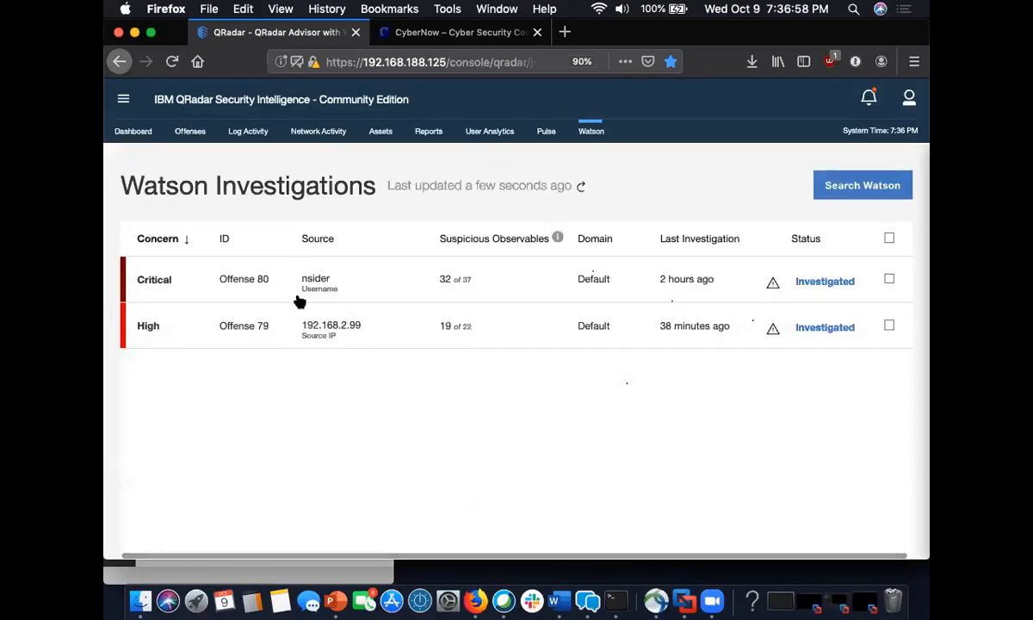
left_click(337, 297)
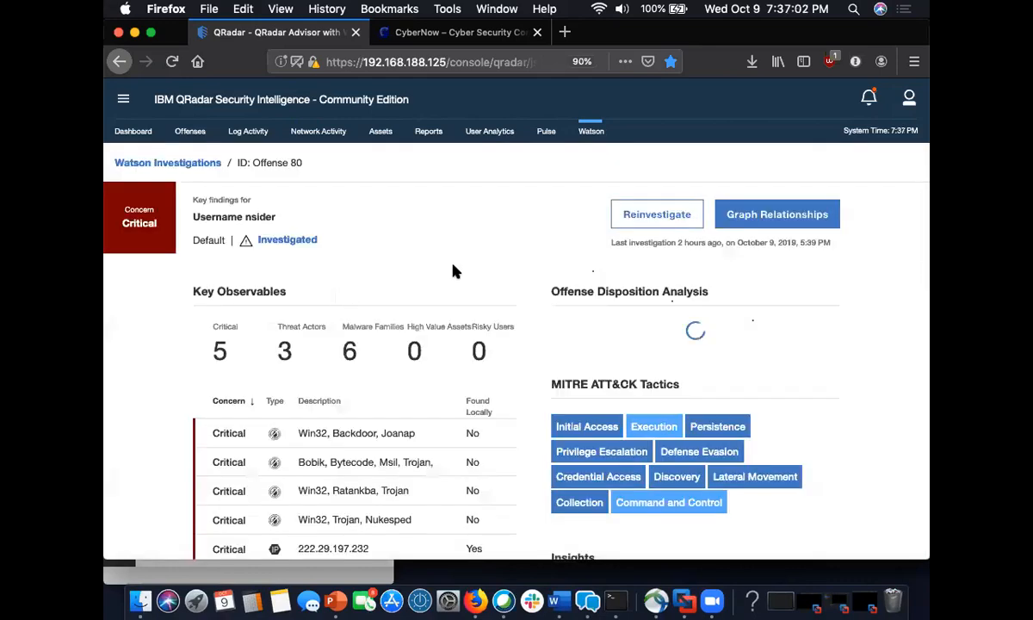
scroll(456, 275, "down", 1)
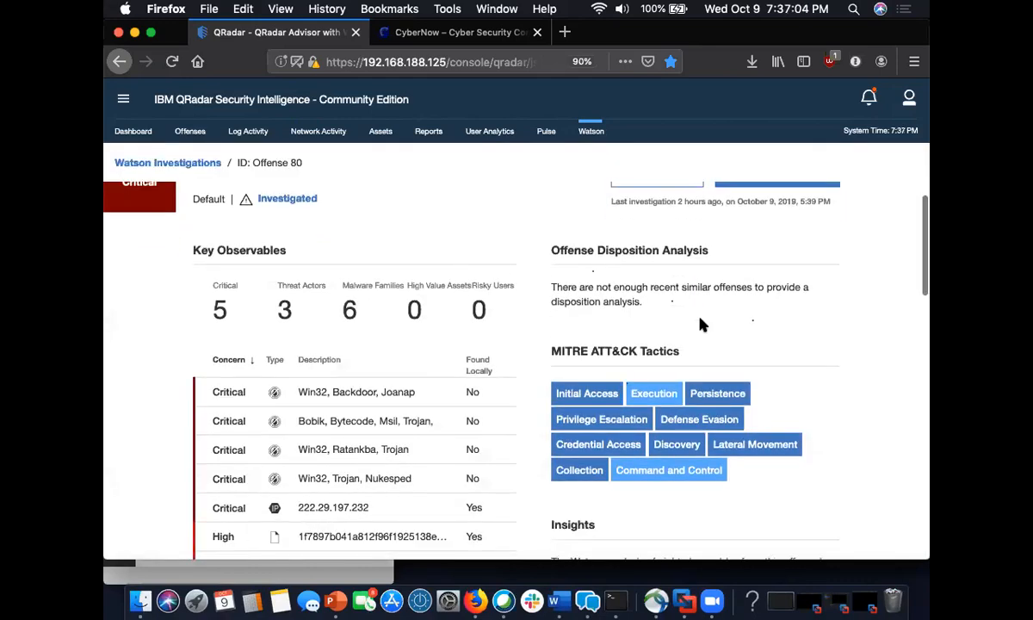
scroll(723, 280, "up", 1)
scroll(723, 280, "down", 1)
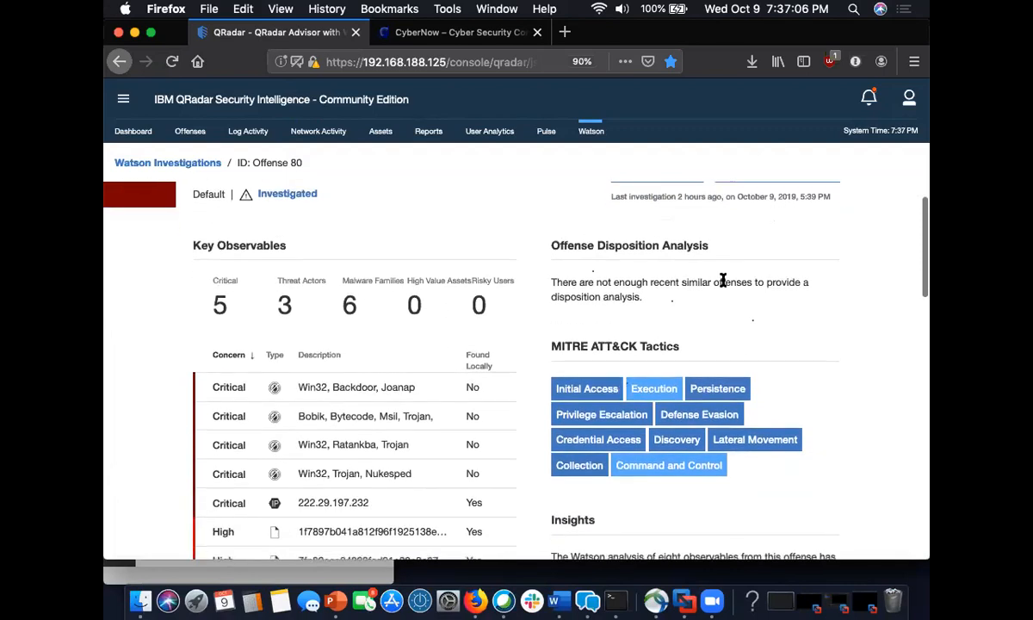
scroll(723, 279, "down", 1)
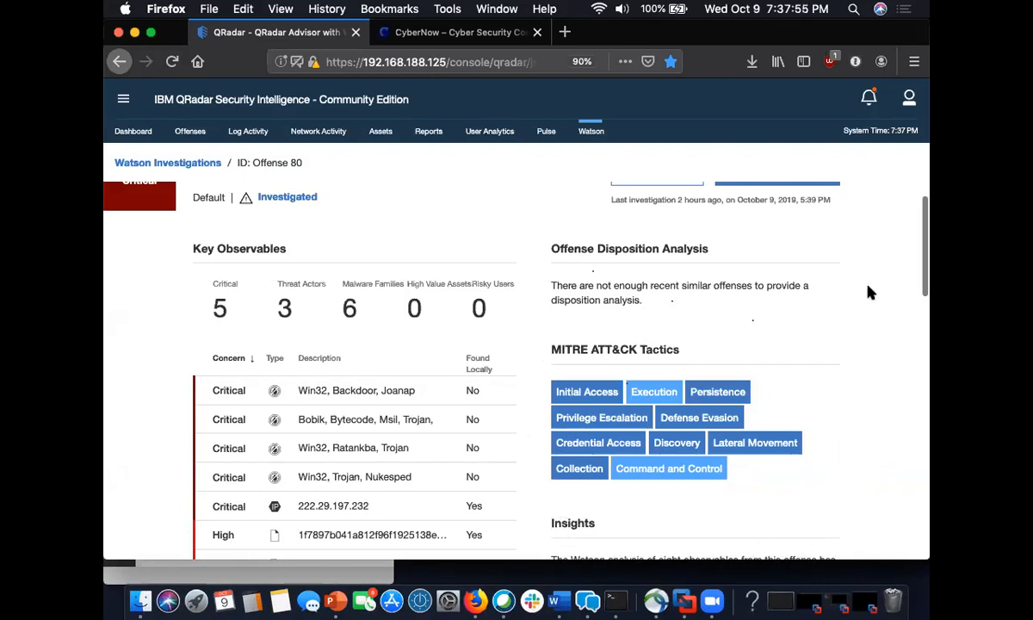
scroll(870, 292, "down", 1)
scroll(869, 293, "up", 3)
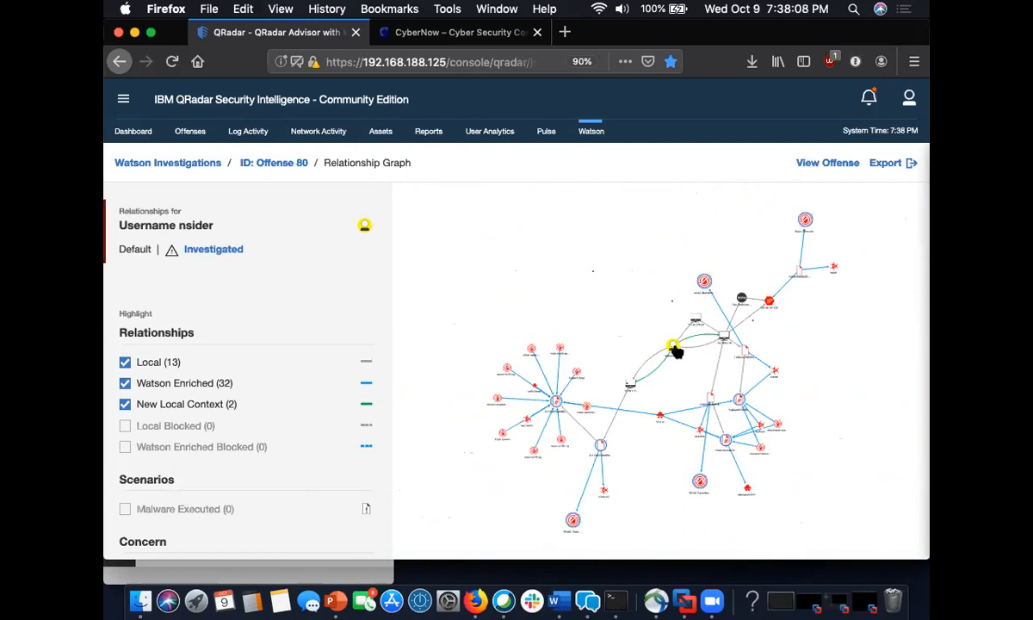
Step: Inspect the highlighted user node's insights, user profile and Lateral Movement tactic details in the relationship graph, and close the details
left_click(674, 349)
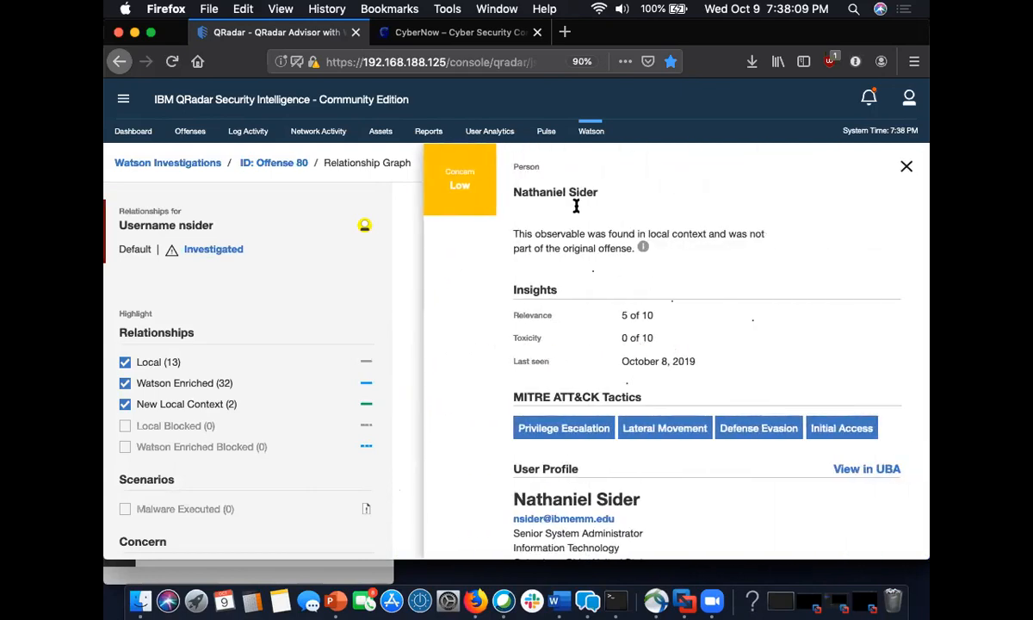
scroll(570, 203, "down", 3)
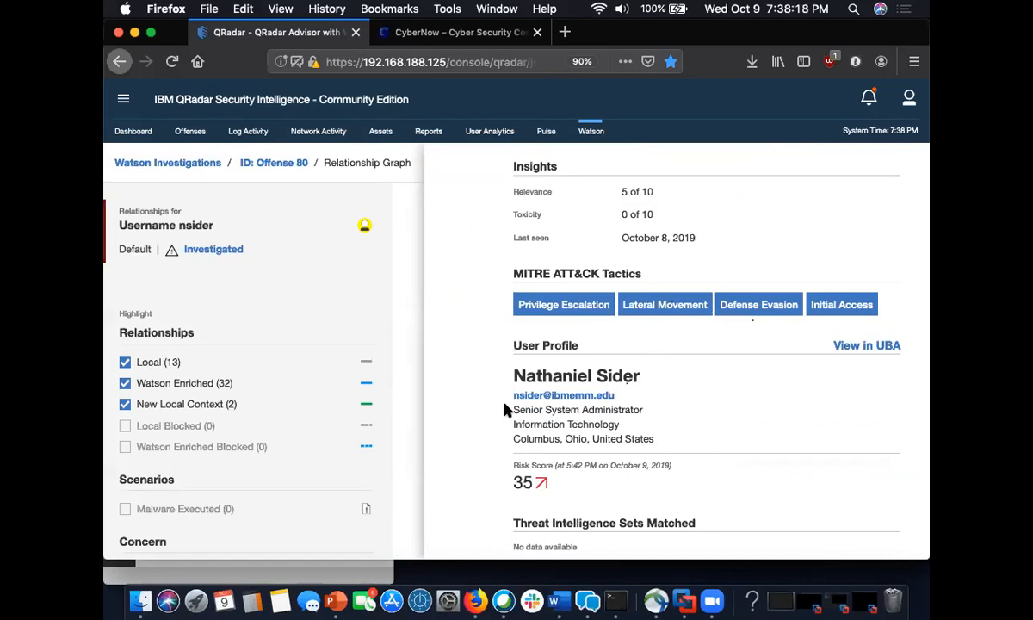
scroll(633, 430, "up", 1)
scroll(633, 433, "up", 5)
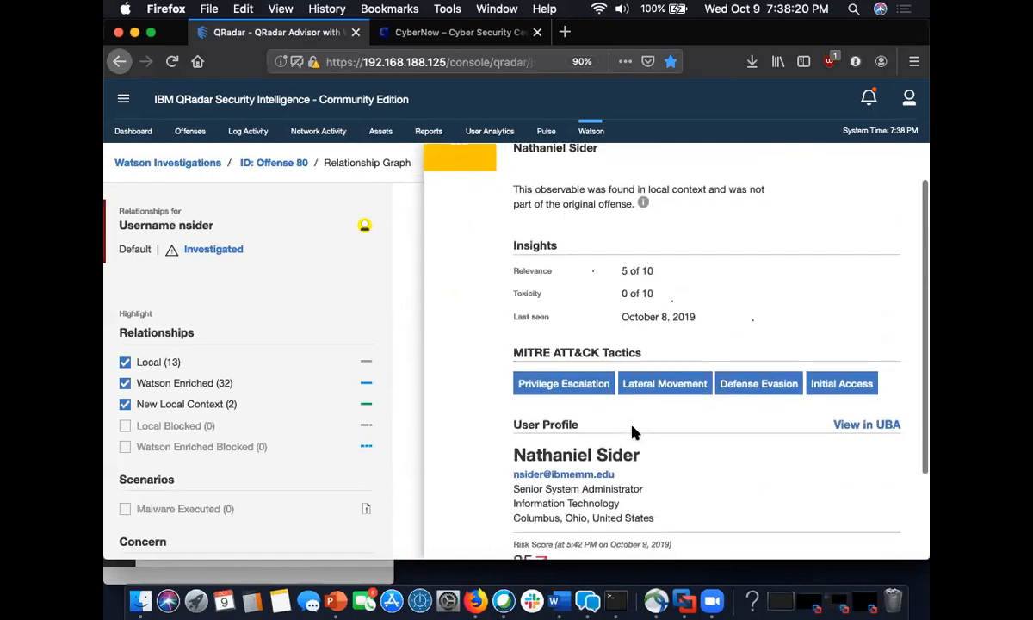
mouse_move(633, 433)
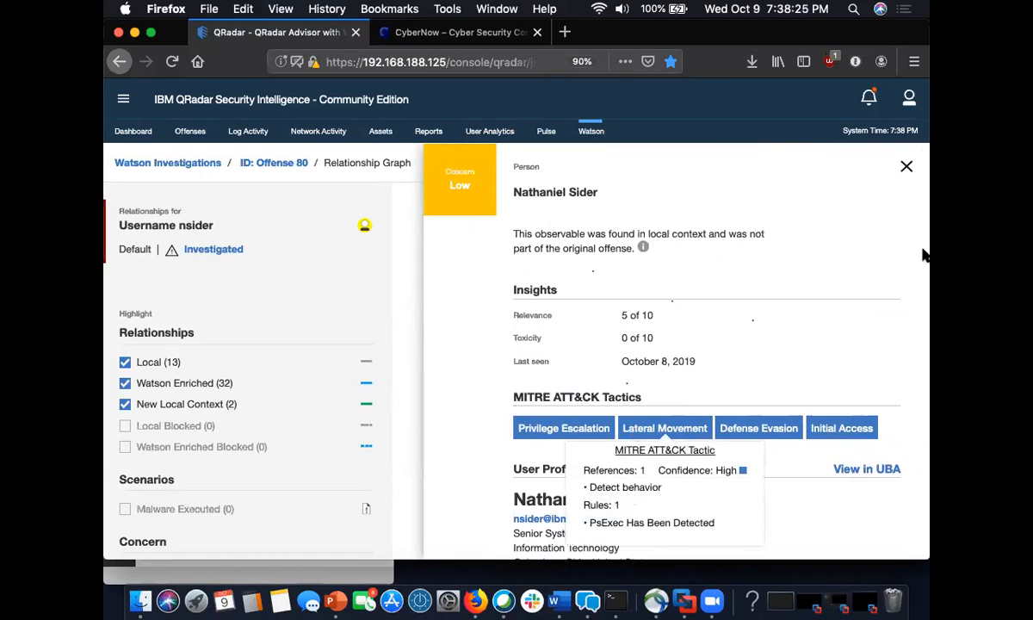
left_click(906, 168)
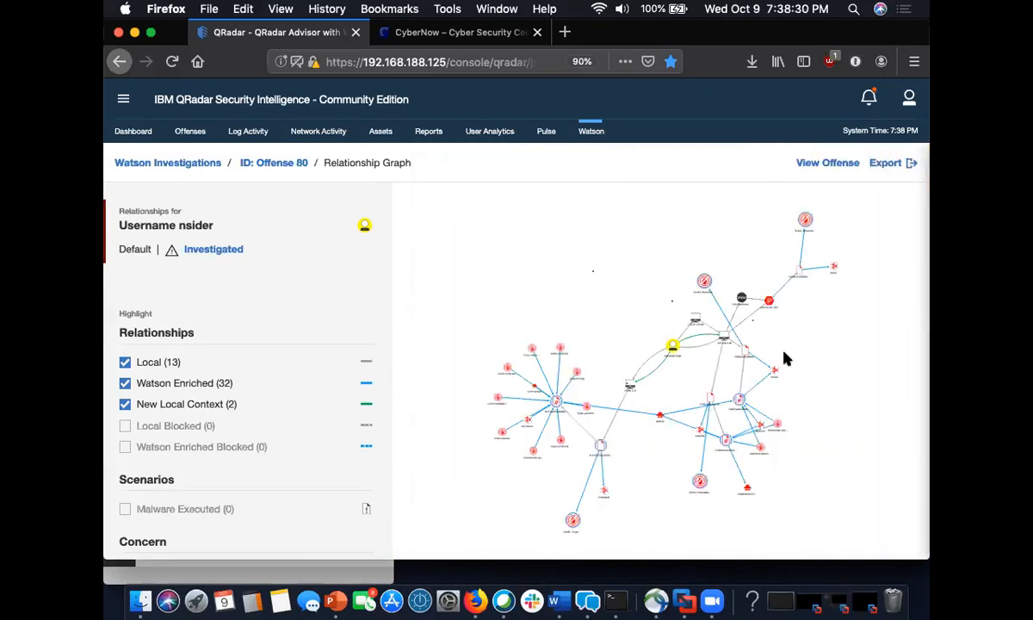
Step: Inspect the insights, MITRE ATT&CK tactics and asset information of the 192.168.2.46 node in the relationship graph, and close the details
scroll(784, 360, "up", 5)
scroll(779, 355, "up", 3)
left_click_drag(779, 353, 856, 420)
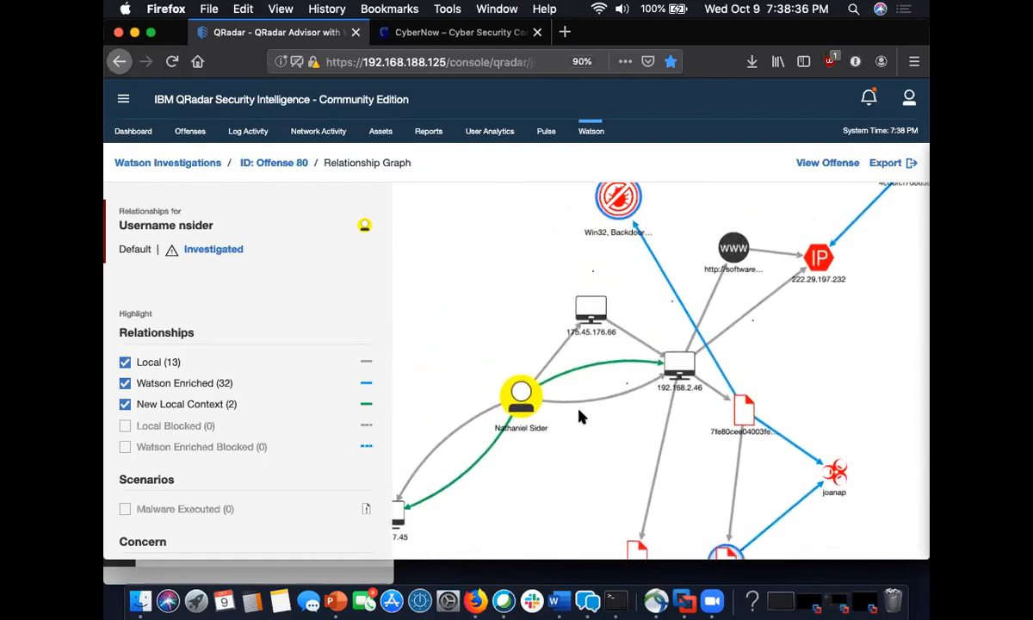
left_click(689, 368)
scroll(754, 443, "down", 5)
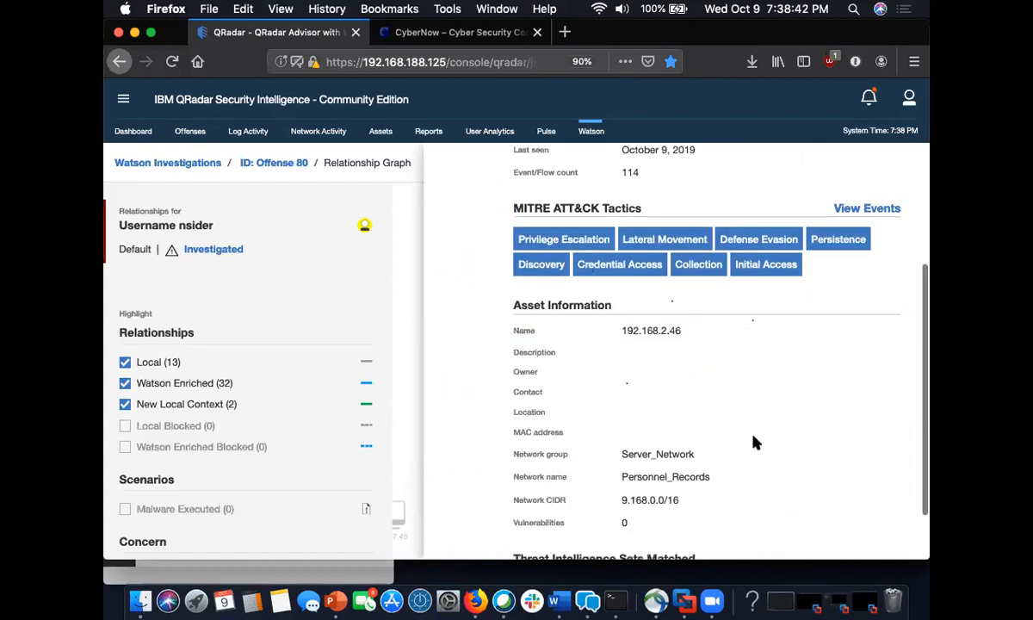
scroll(755, 443, "up", 5)
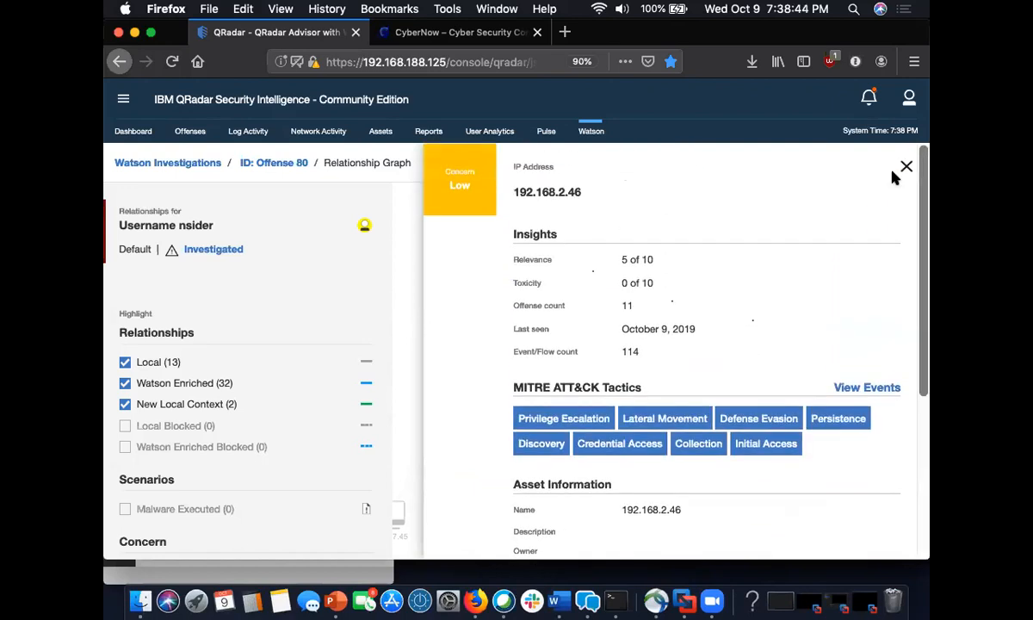
left_click(904, 167)
left_click_drag(812, 403, 753, 473)
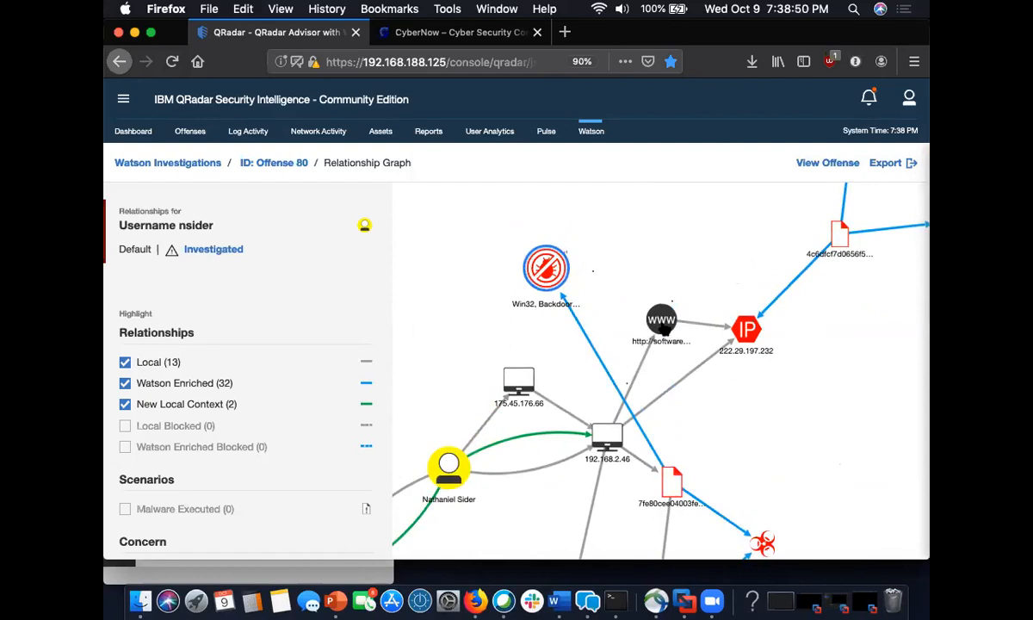
left_click(663, 330)
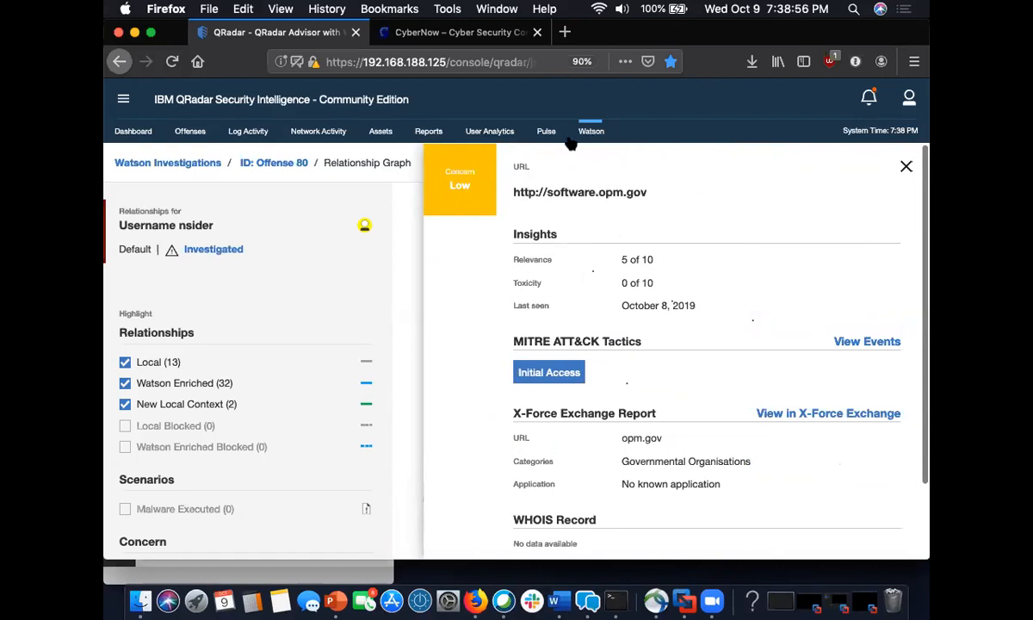
scroll(659, 491, "down", 2)
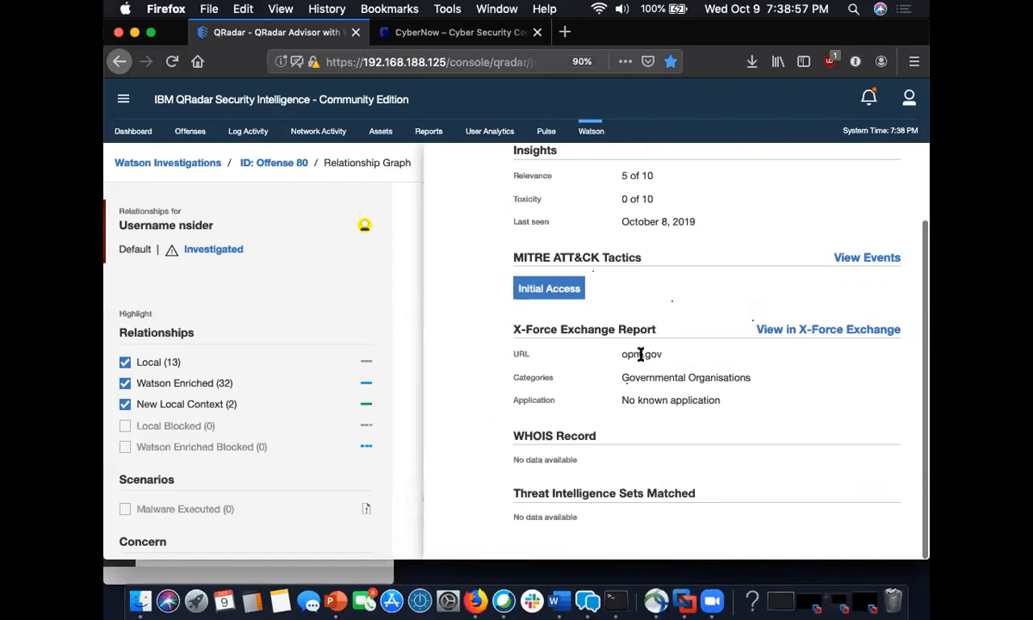
left_click_drag(621, 379, 711, 393)
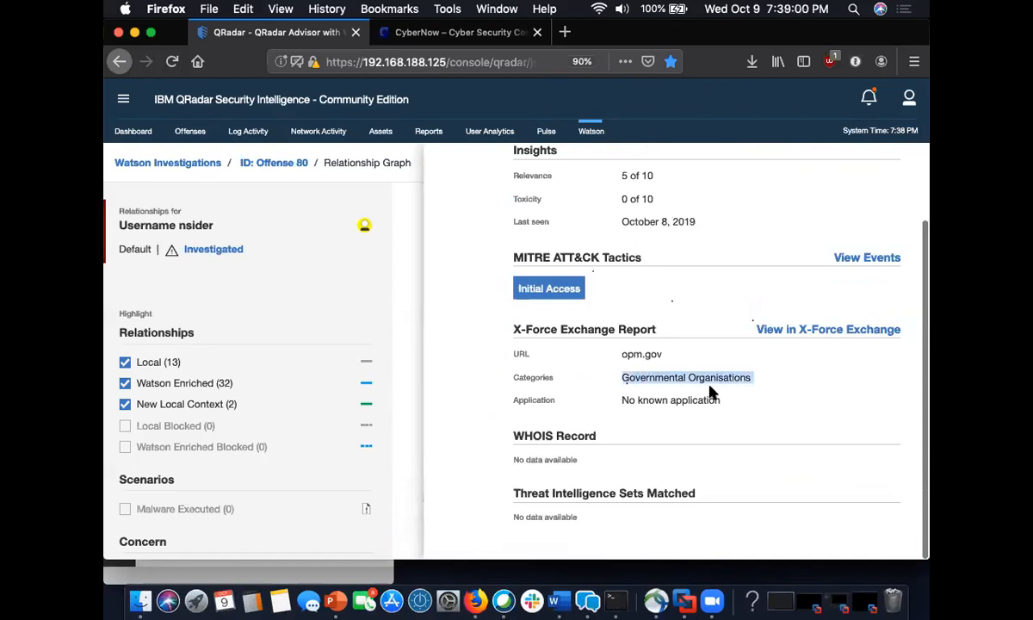
left_click(757, 377)
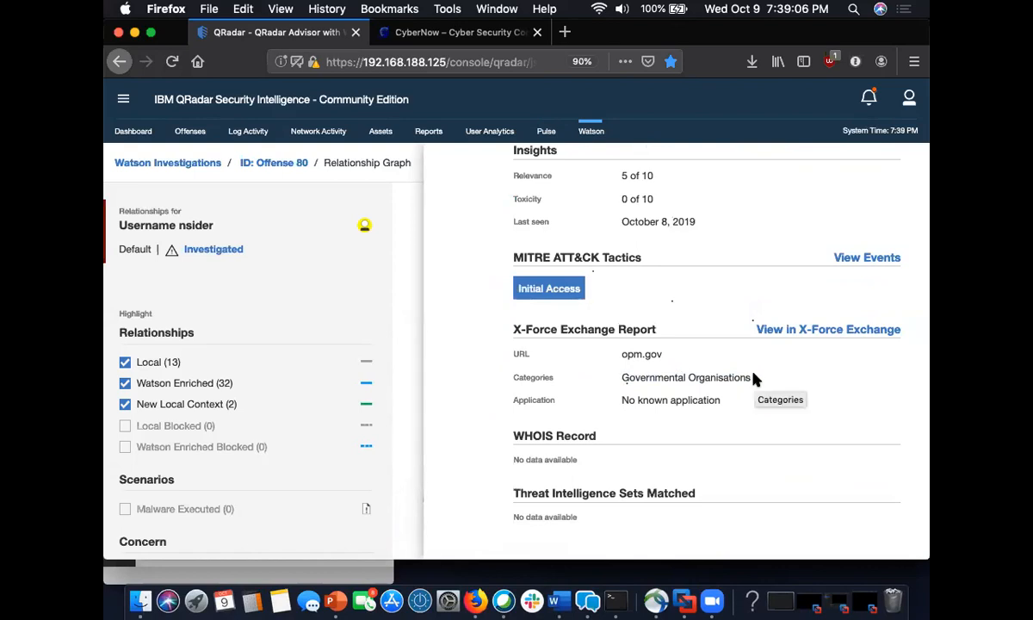
scroll(753, 383, "up", 3)
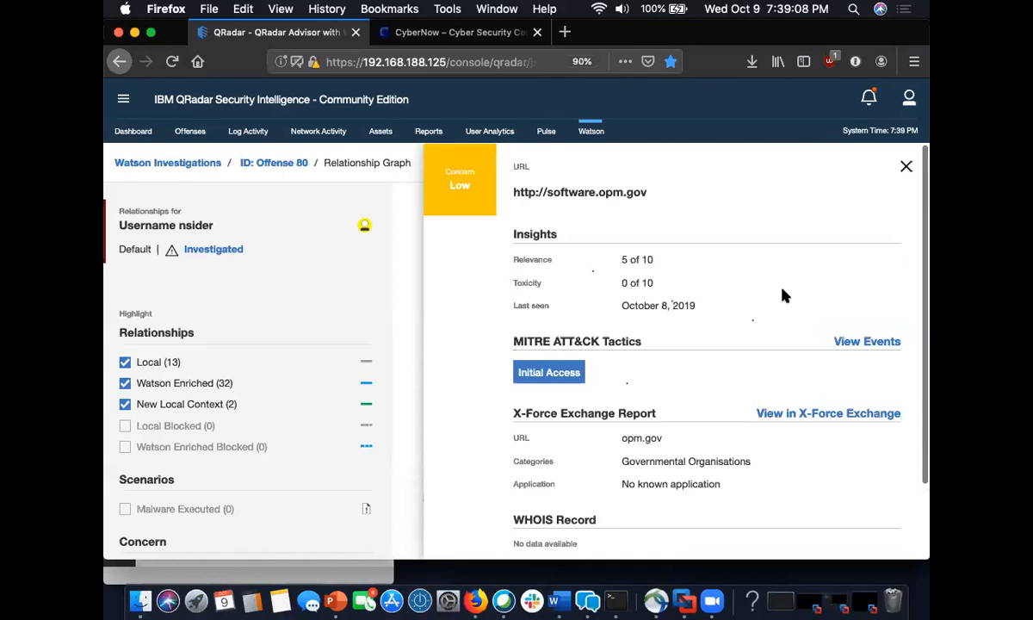
left_click(907, 168)
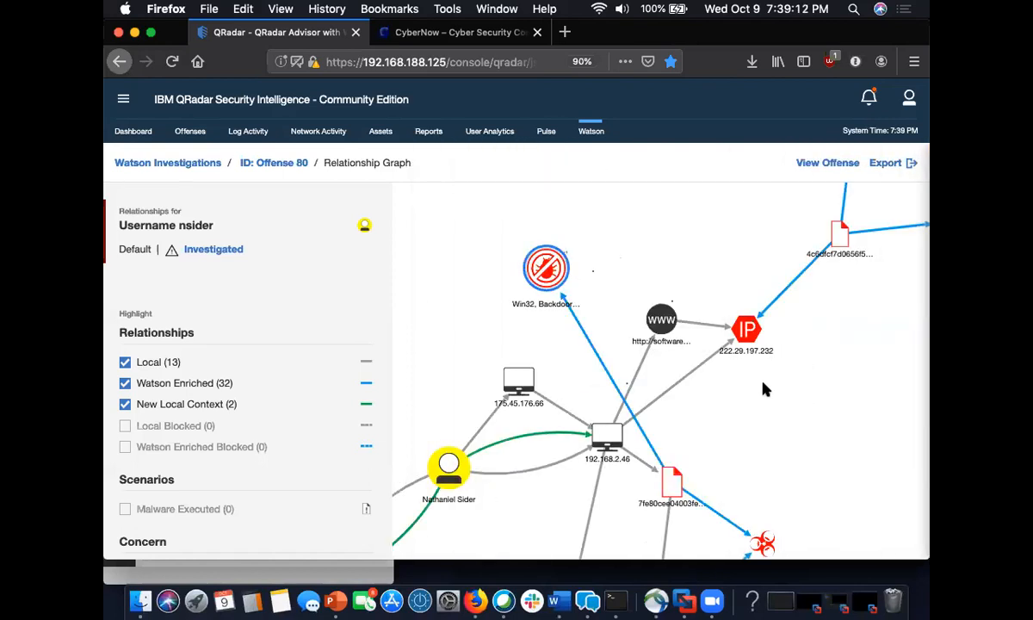
Step: Inspect the 222.29.197.232 node's insights, tactics, X-Force Exchange report and WHOIS record, and close the details
left_click_drag(759, 389, 752, 382)
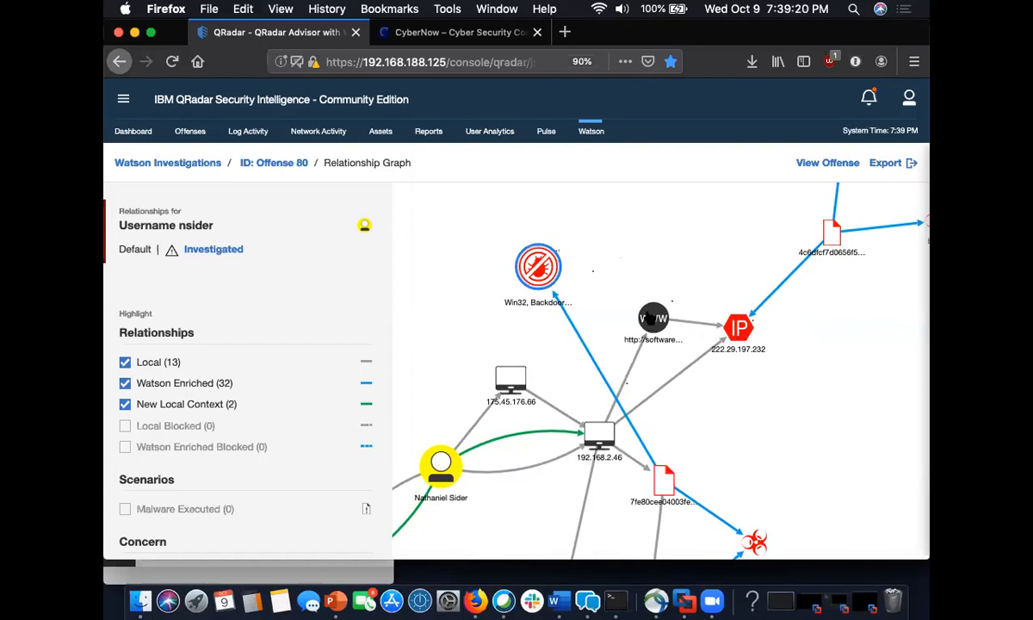
left_click(746, 339)
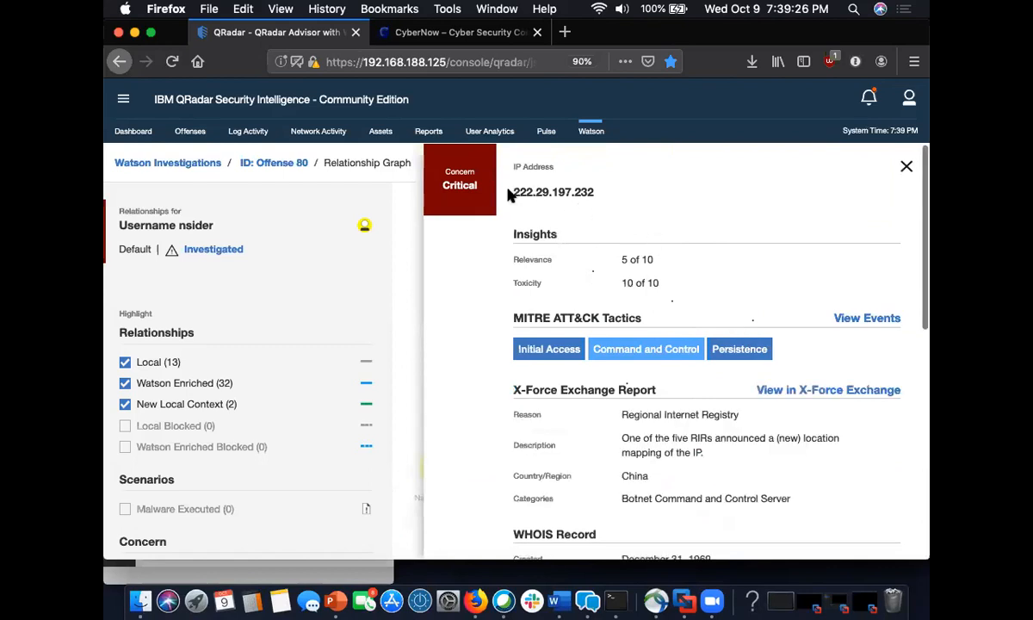
scroll(669, 392, "down", 3)
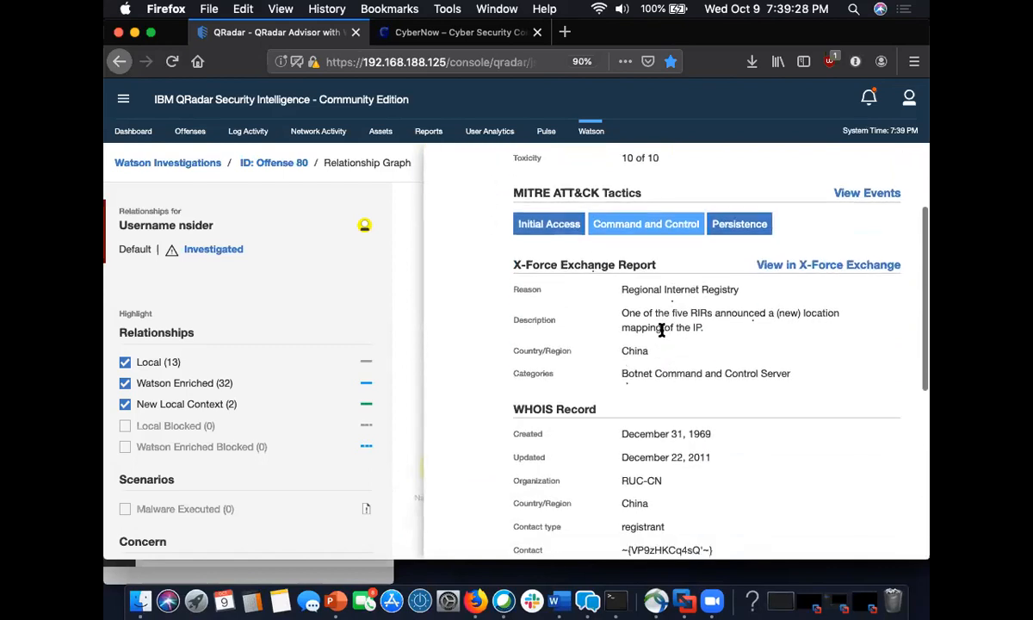
scroll(660, 339, "down", 2)
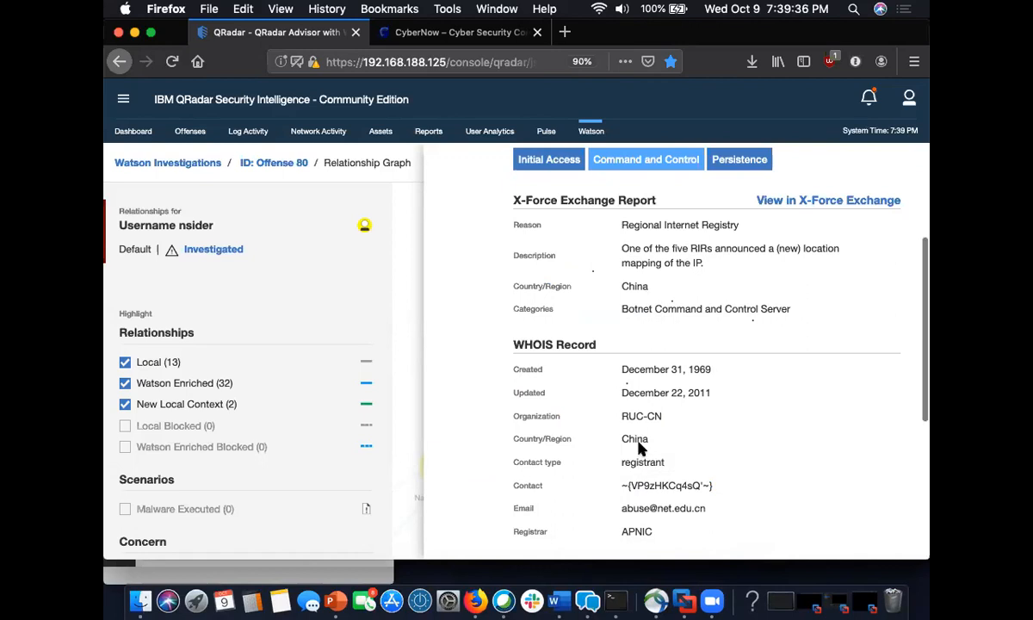
scroll(638, 448, "up", 5)
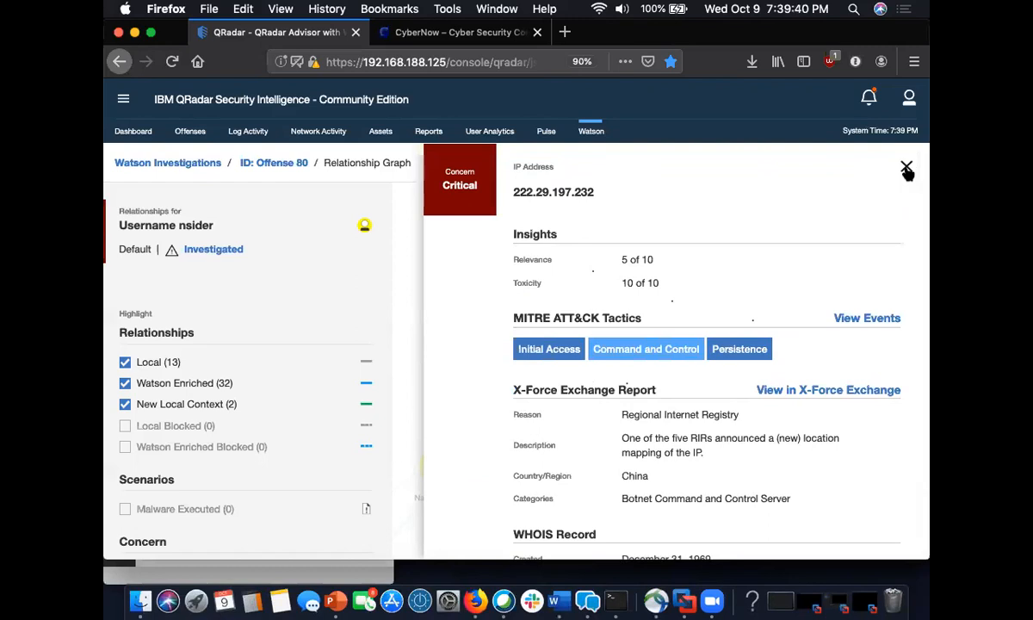
left_click(907, 170)
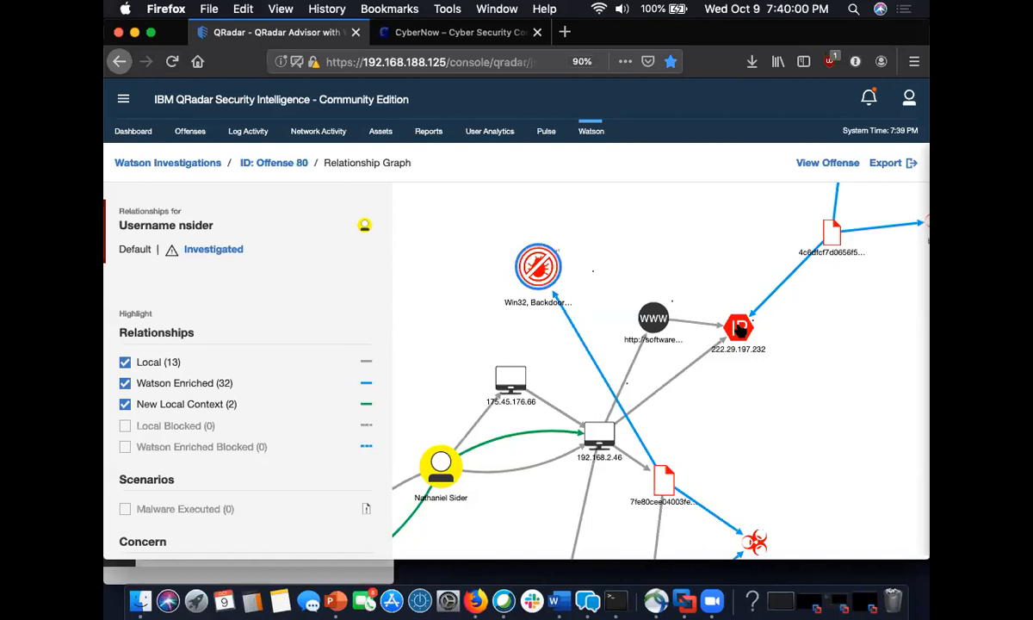
Step: Inspect the details of the backdoor.destover and downloader.ratankba AV signature nodes linked to the file hashes, closing each one
scroll(738, 330, "down", 2)
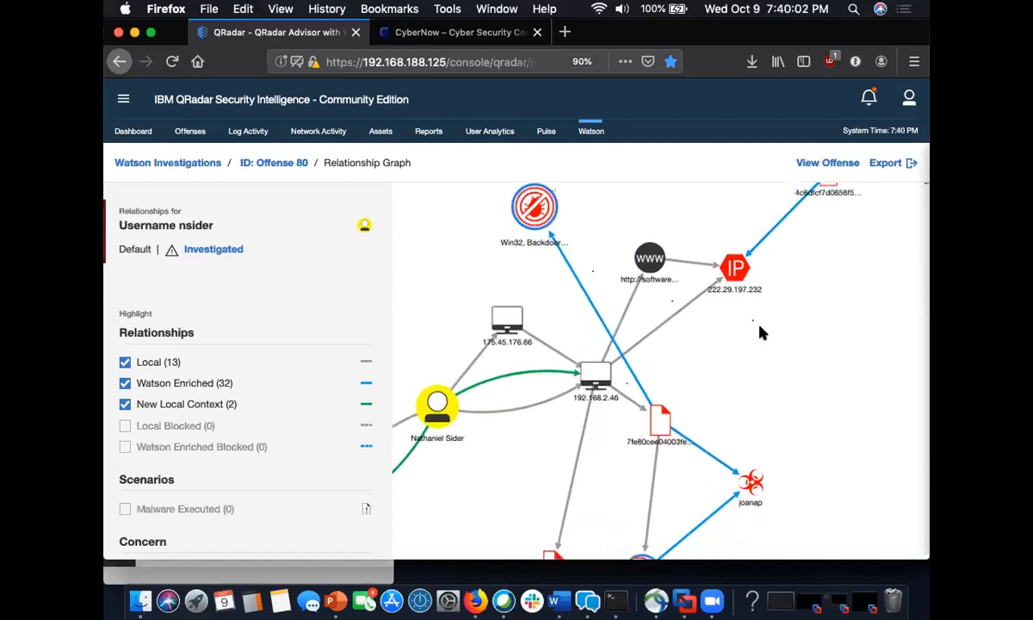
left_click_drag(761, 333, 703, 198)
left_click_drag(681, 425, 649, 265)
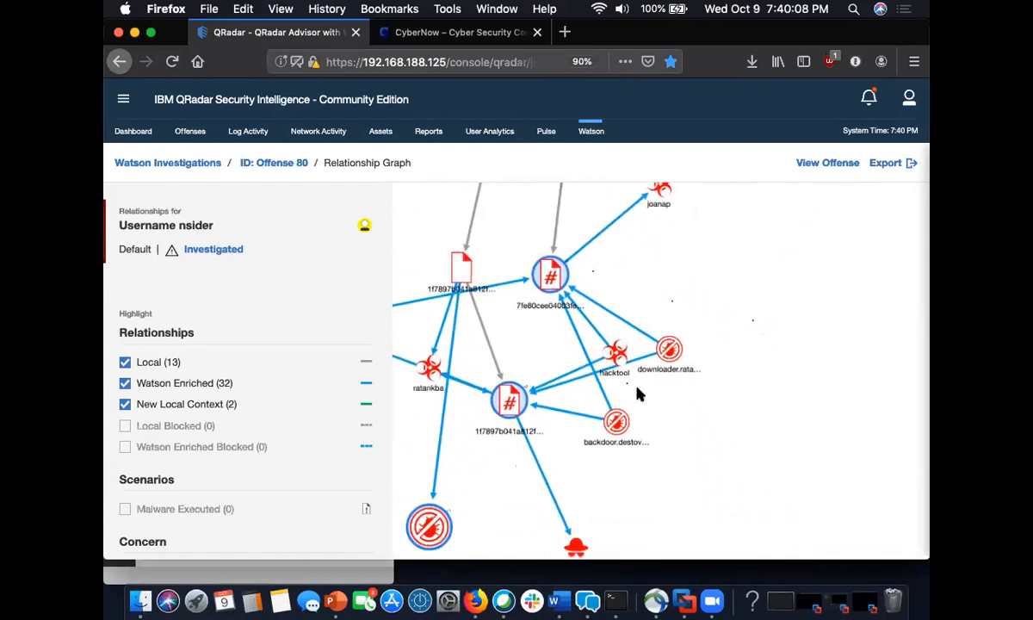
left_click(614, 421)
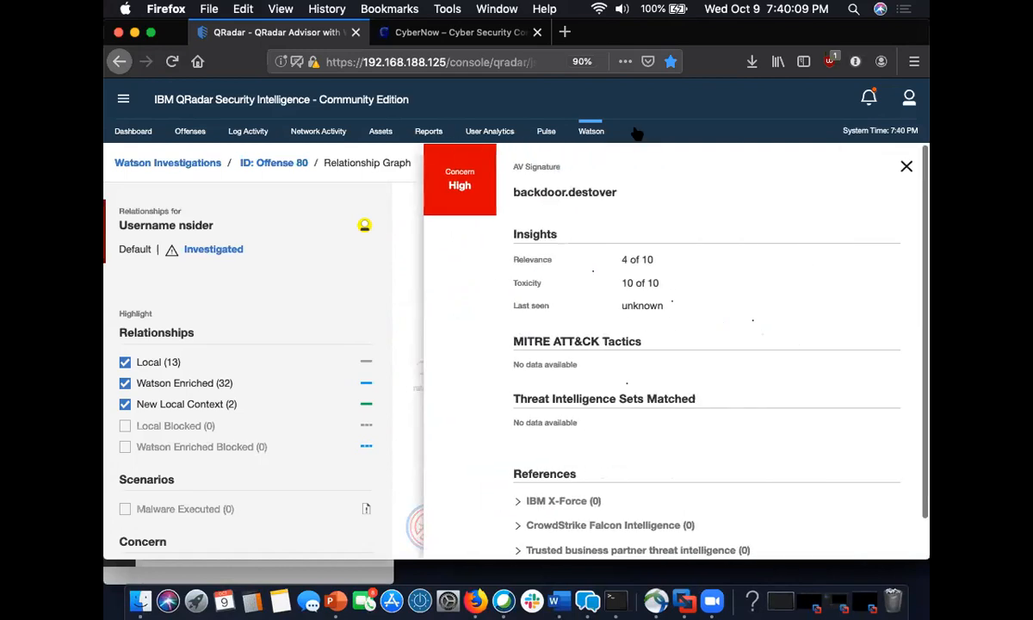
left_click(906, 166)
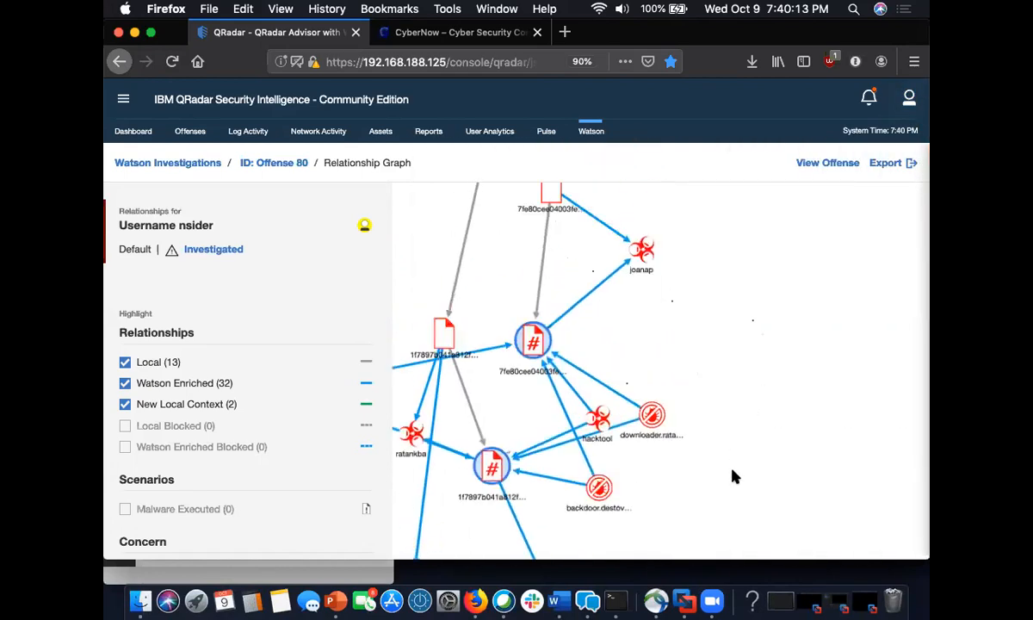
left_click(652, 420)
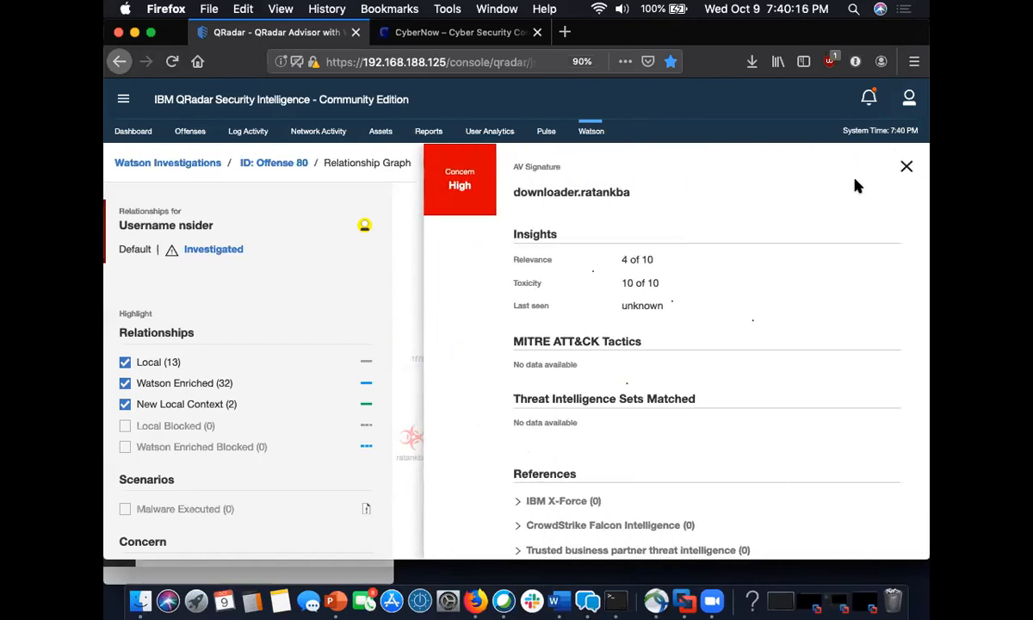
left_click(909, 168)
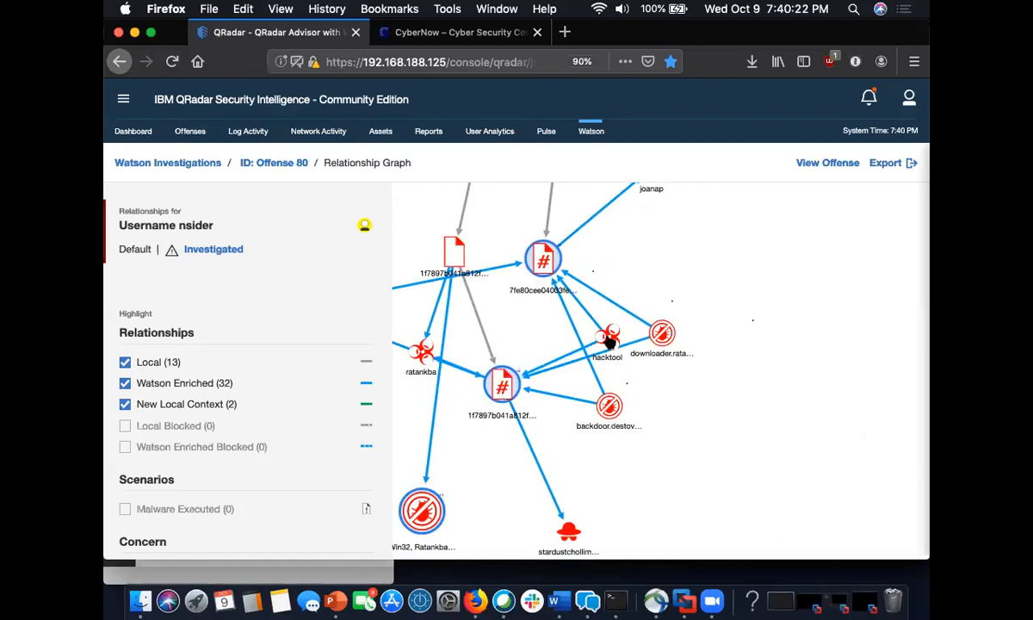
Step: Inspect the details of the hacktool malware node and the Win32, Ratankba, Trojan AV signature node, closing each one
left_click(608, 341)
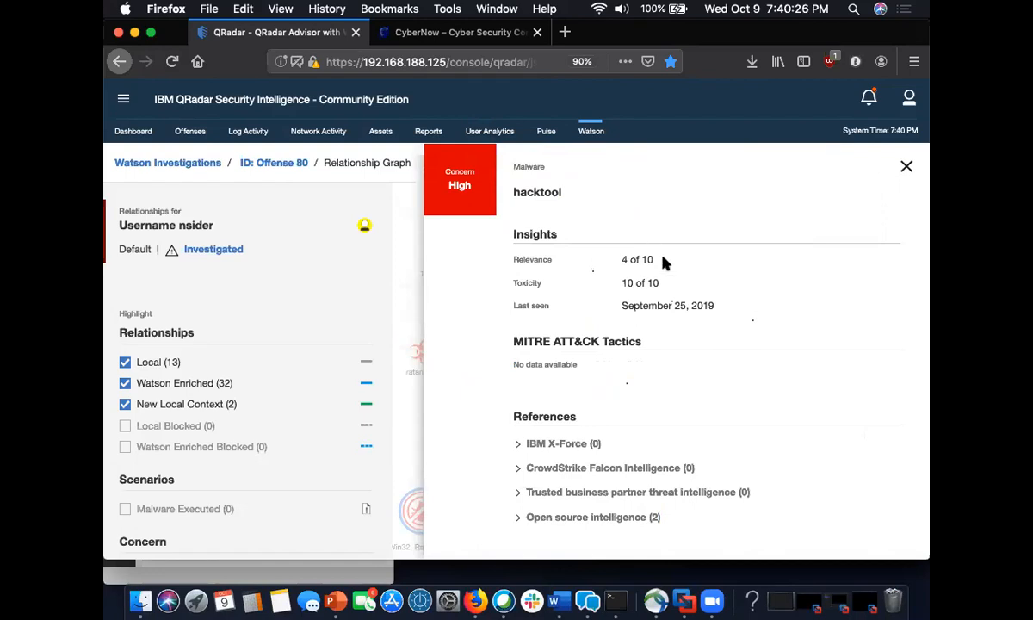
left_click(907, 169)
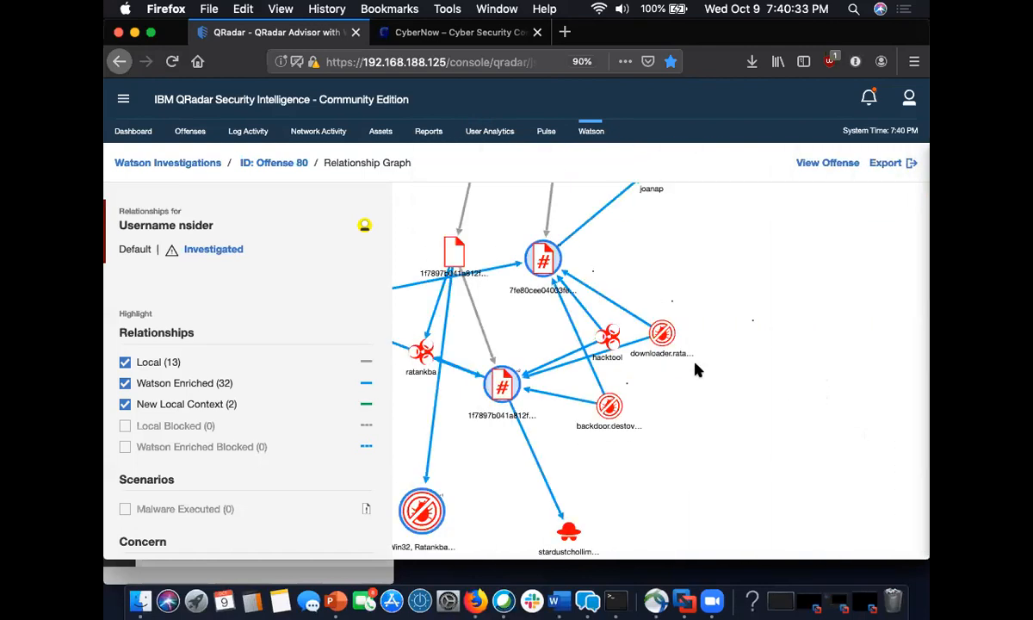
left_click_drag(699, 357, 742, 284)
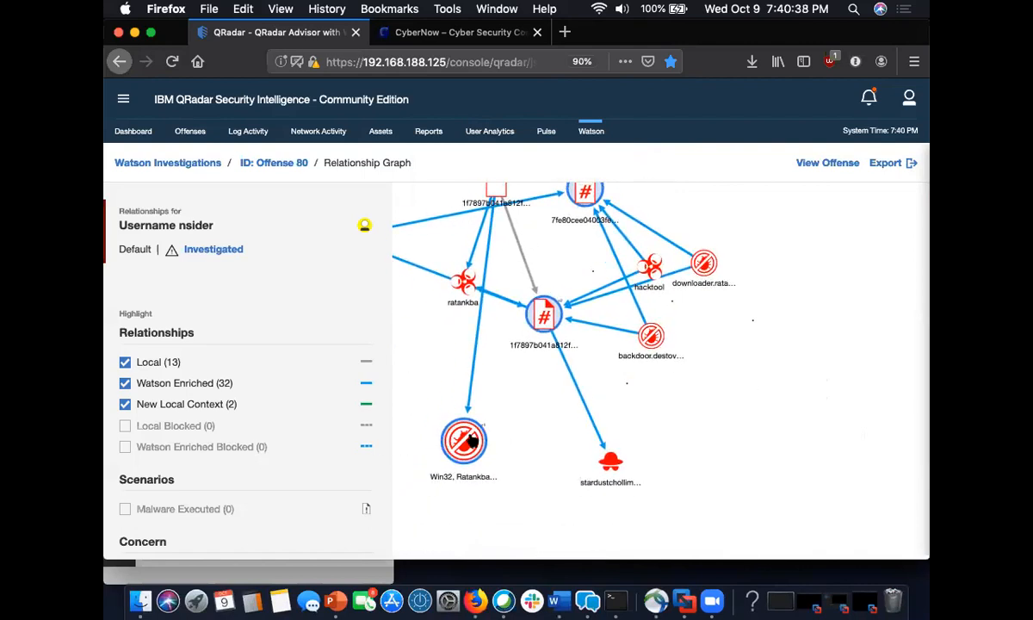
left_click(461, 435)
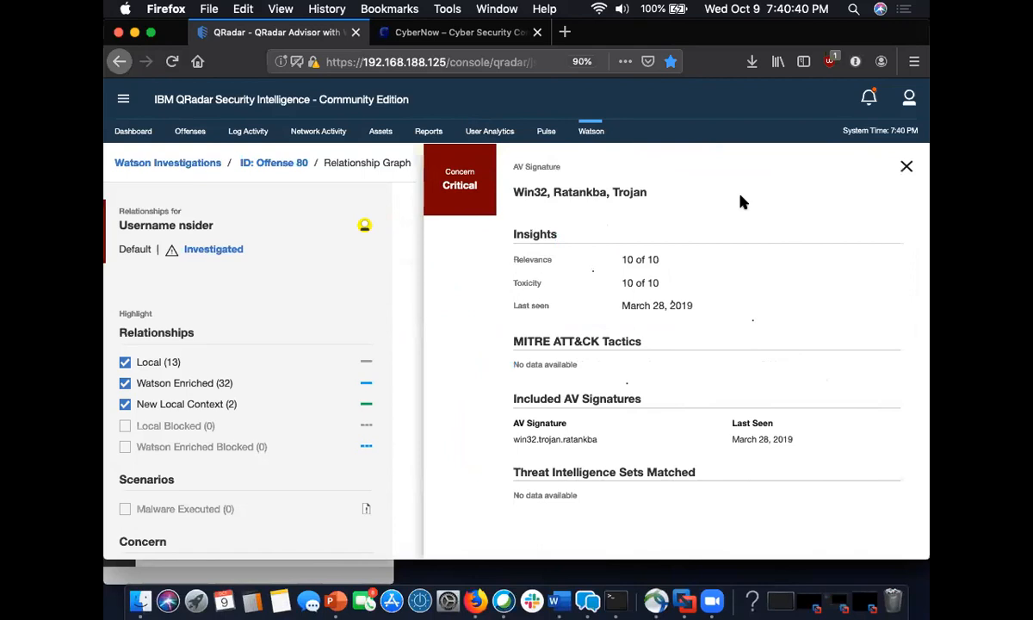
left_click(906, 166)
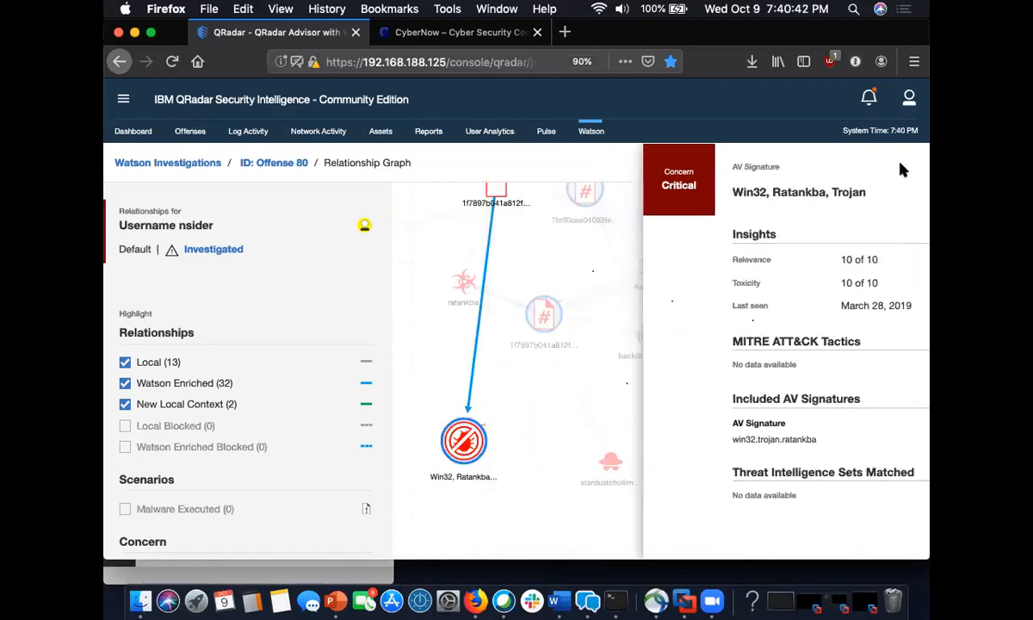
Step: Inspect the 175.45.176.66 node's tactics, asset information, X-Force Exchange report and WHOIS record, and close the details
left_click_drag(842, 344, 856, 427)
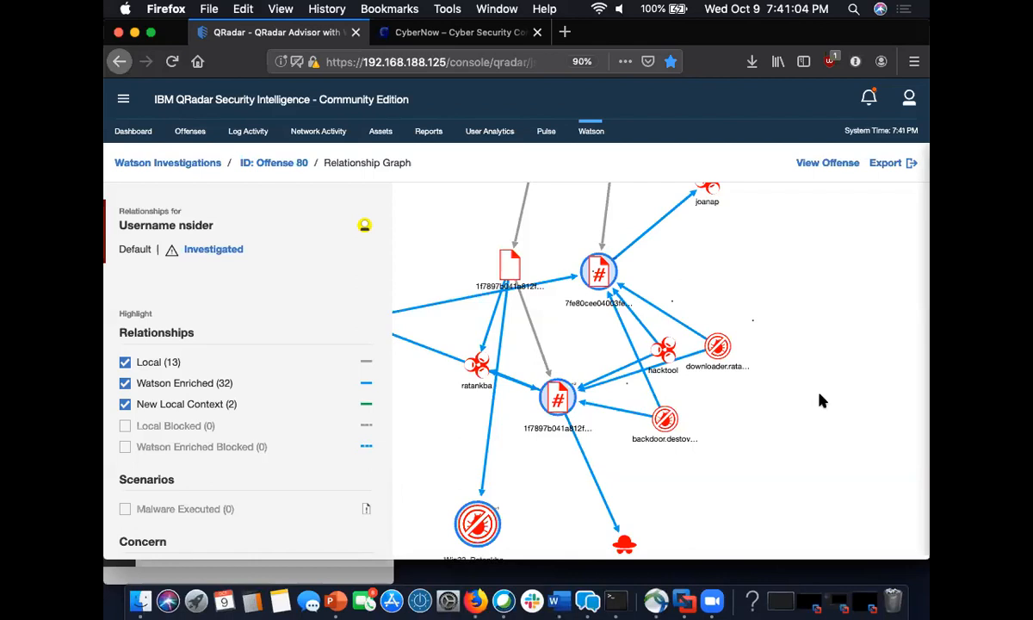
scroll(819, 399, "up", 5)
scroll(869, 547, "up", 5)
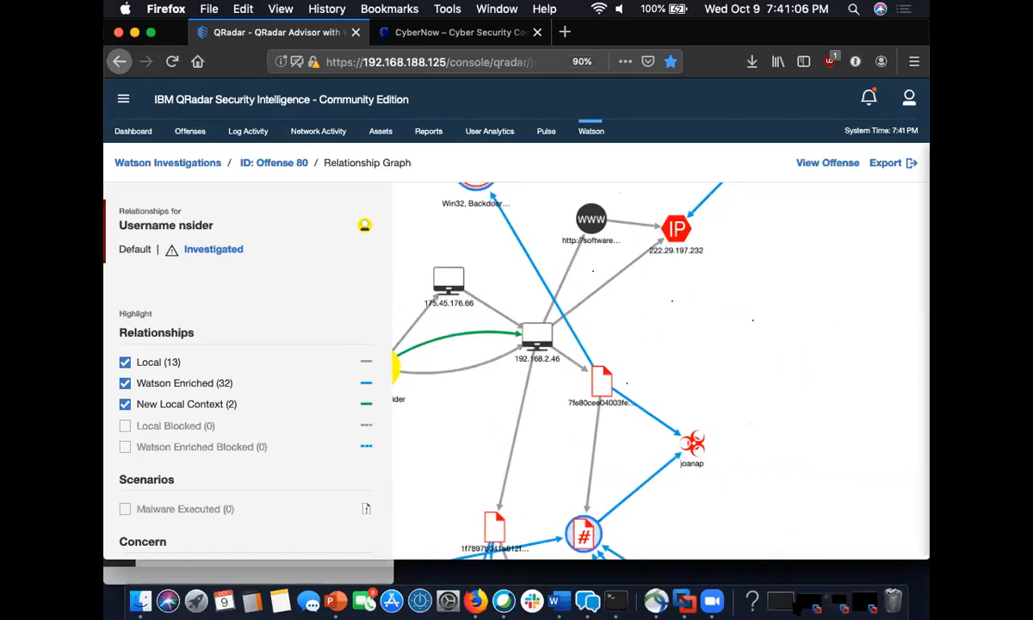
left_click_drag(874, 454, 927, 424)
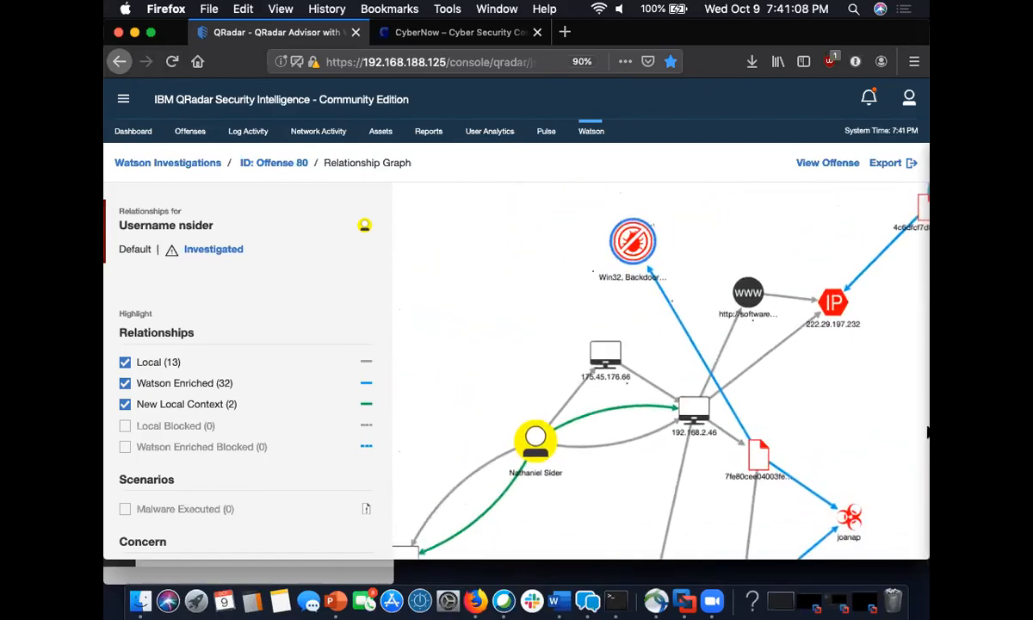
left_click_drag(594, 468, 594, 447)
scroll(598, 454, "down", 3)
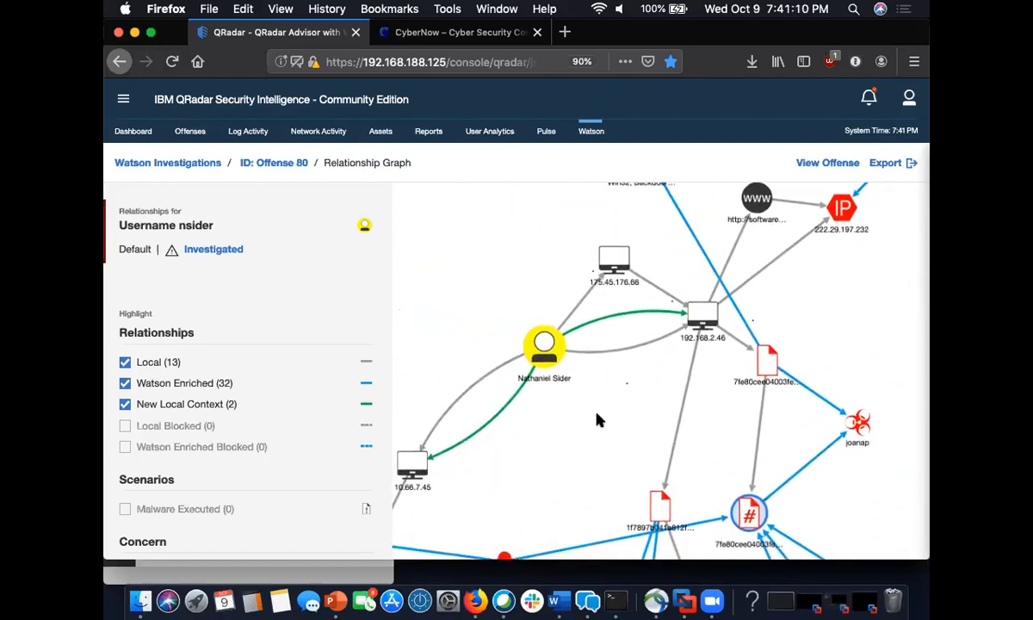
left_click(614, 261)
scroll(694, 409, "down", 5)
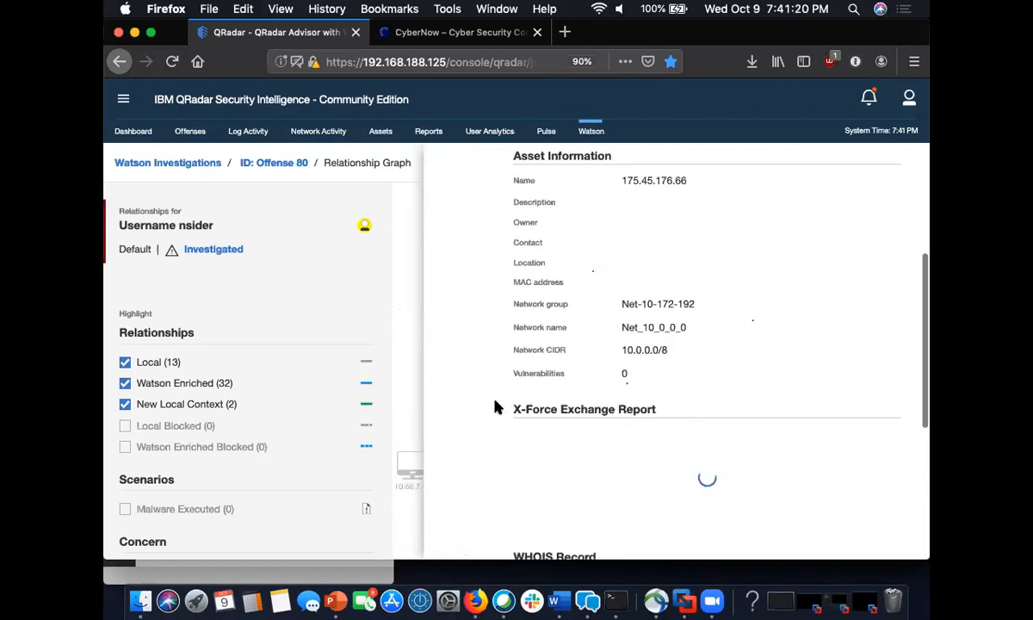
scroll(659, 466, "down", 2)
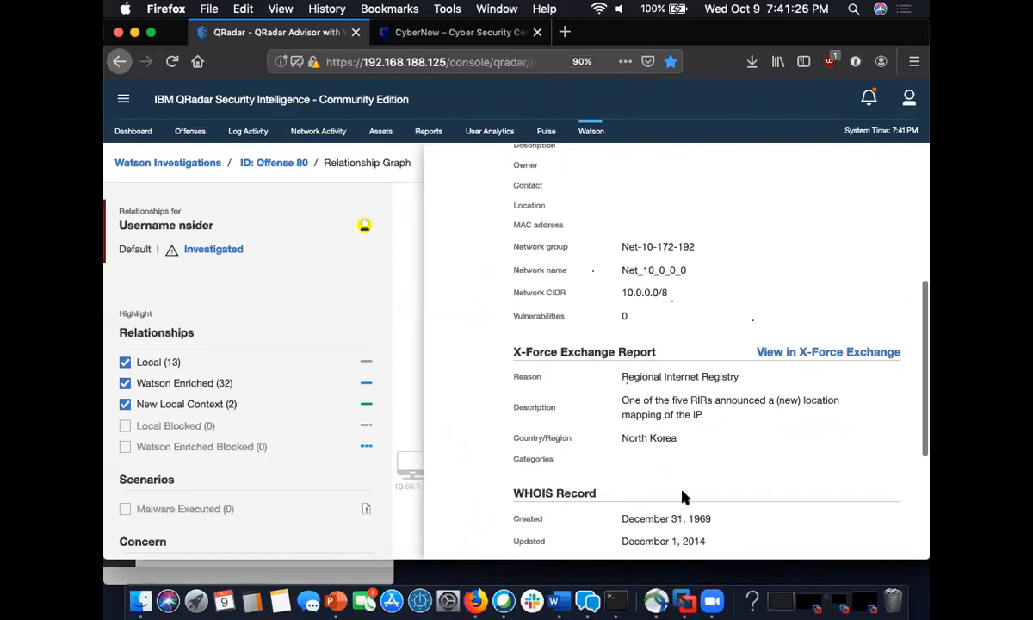
scroll(683, 496, "up", 2)
scroll(685, 491, "down", 1)
scroll(685, 491, "up", 3)
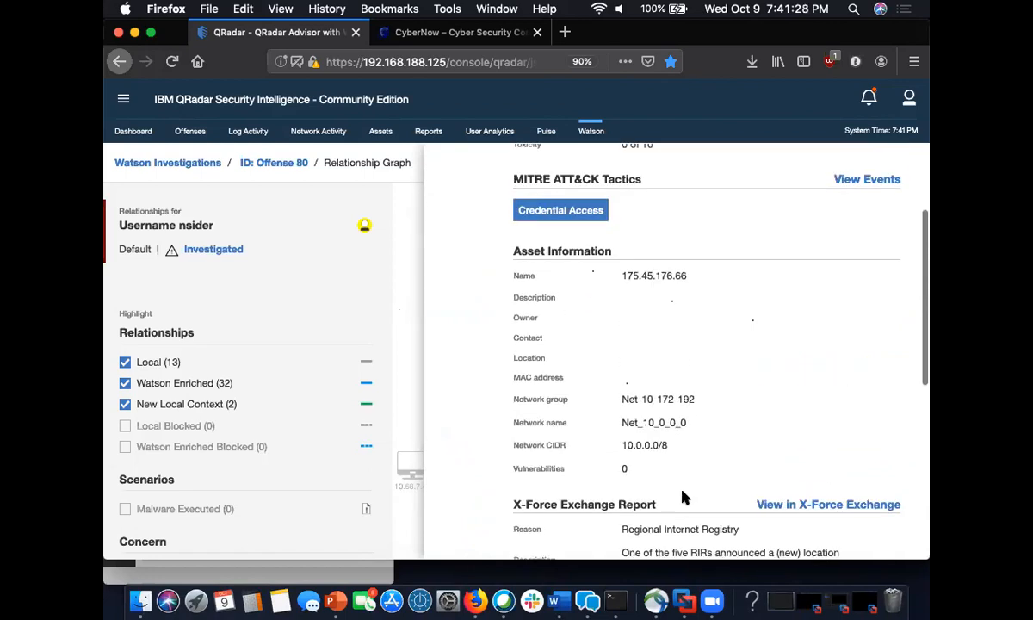
scroll(858, 237, "up", 3)
left_click(906, 166)
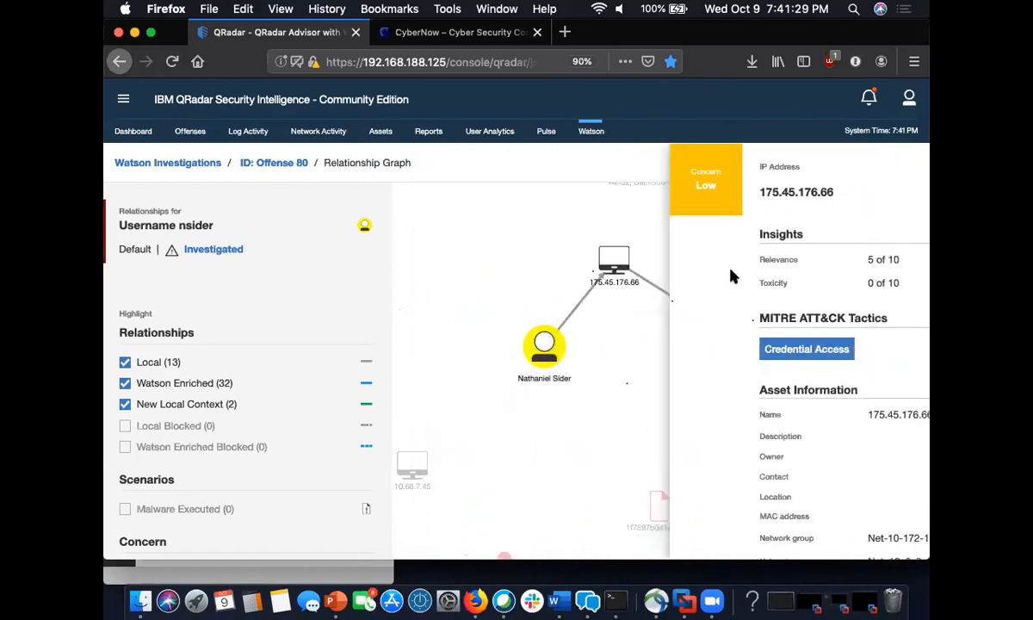
Step: Inspect the 10.66.7.45 node's insights, MITRE ATT&CK tactics and asset information in the relationship graph, and close the details
left_click_drag(473, 316, 611, 292)
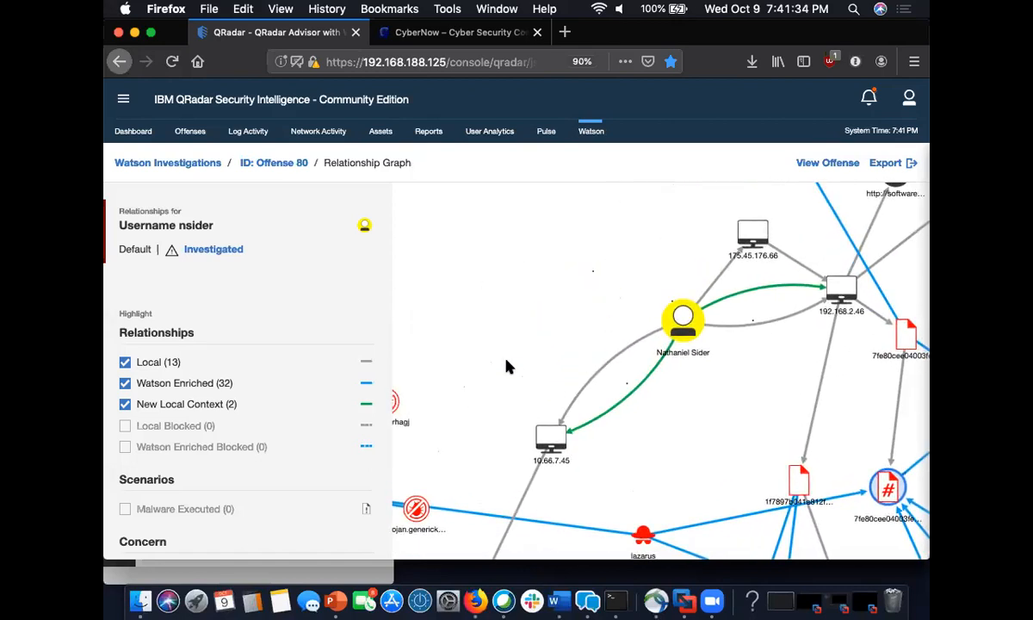
left_click_drag(509, 365, 617, 369)
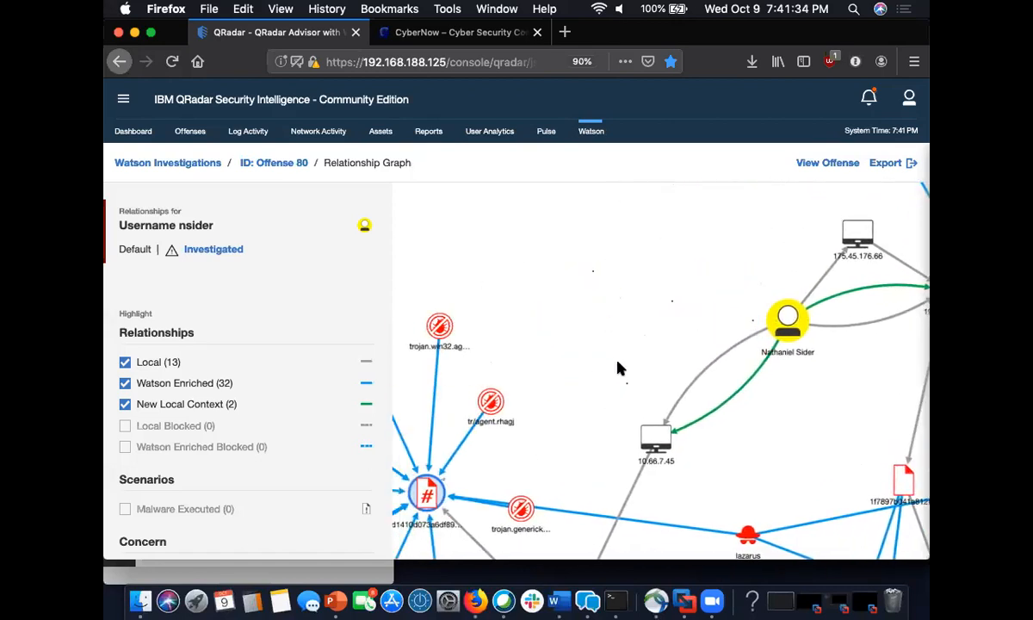
left_click(662, 441)
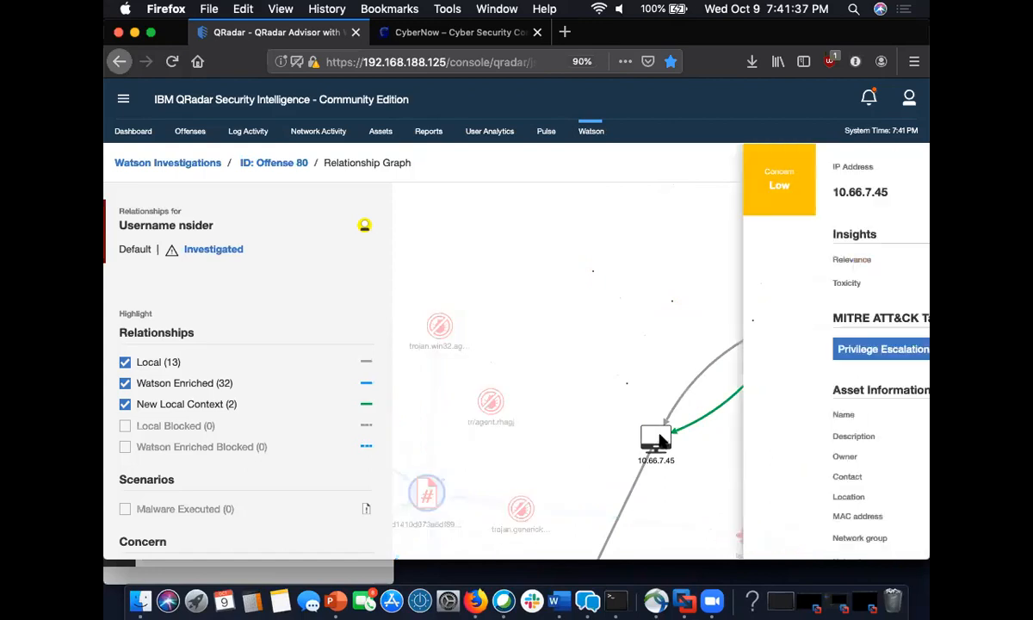
scroll(672, 437, "down", 3)
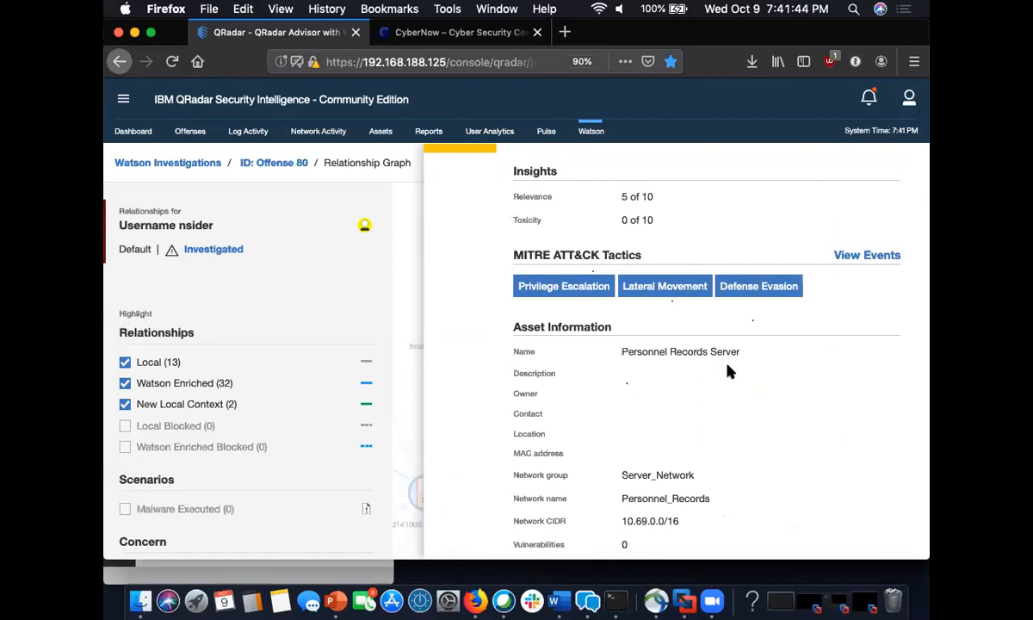
scroll(728, 370, "up", 3)
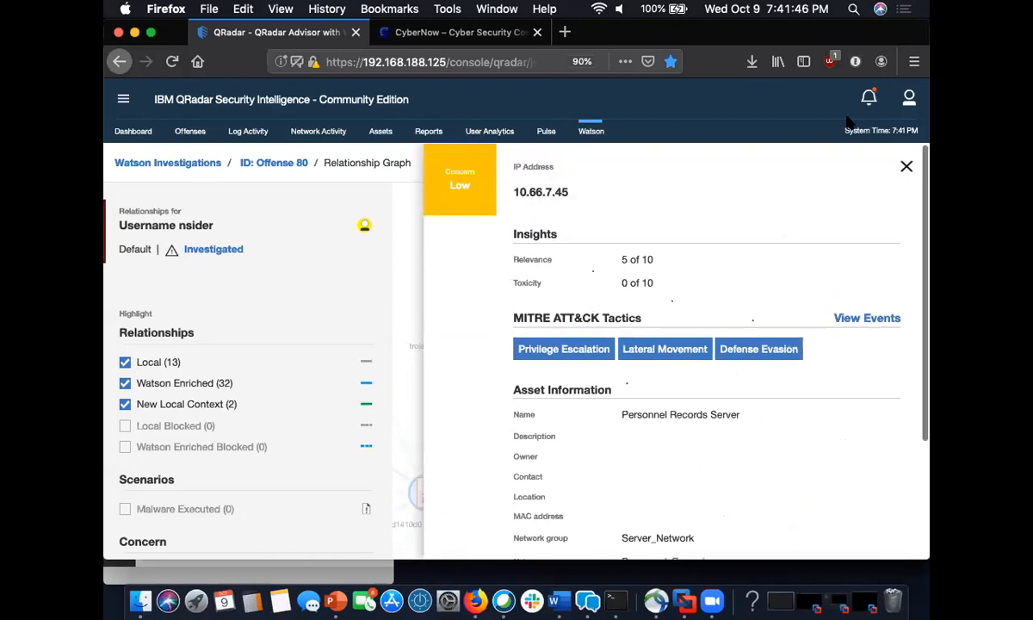
scroll(848, 381, "down", 5)
scroll(866, 210, "up", 3)
left_click(906, 166)
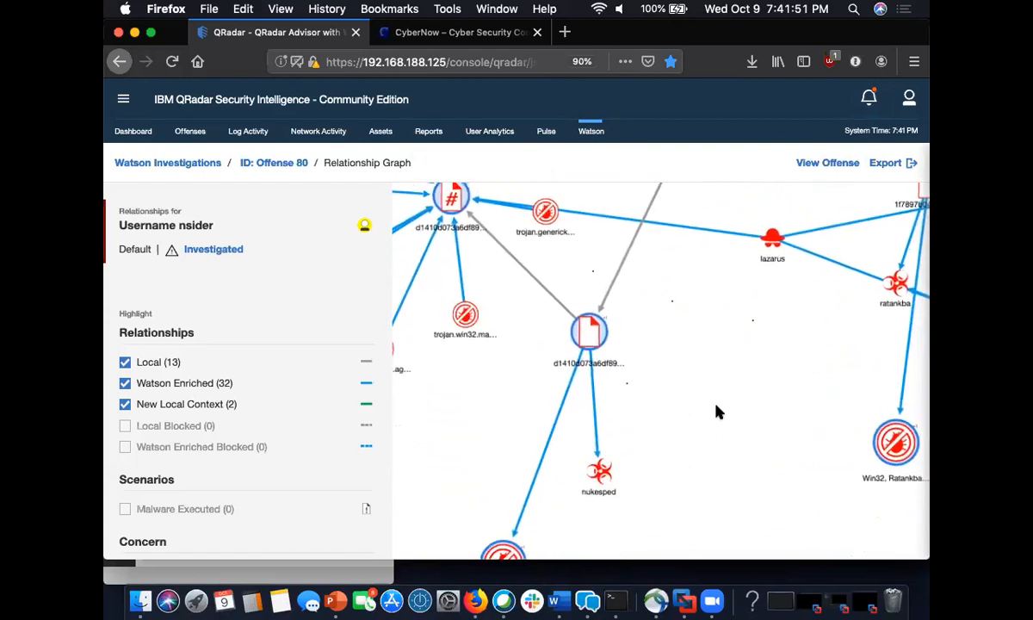
Step: Inspect the details of the d1410d073a6df89 file node below 10.66.7.45 and the keymarble malware node, closing each one
left_click(661, 412)
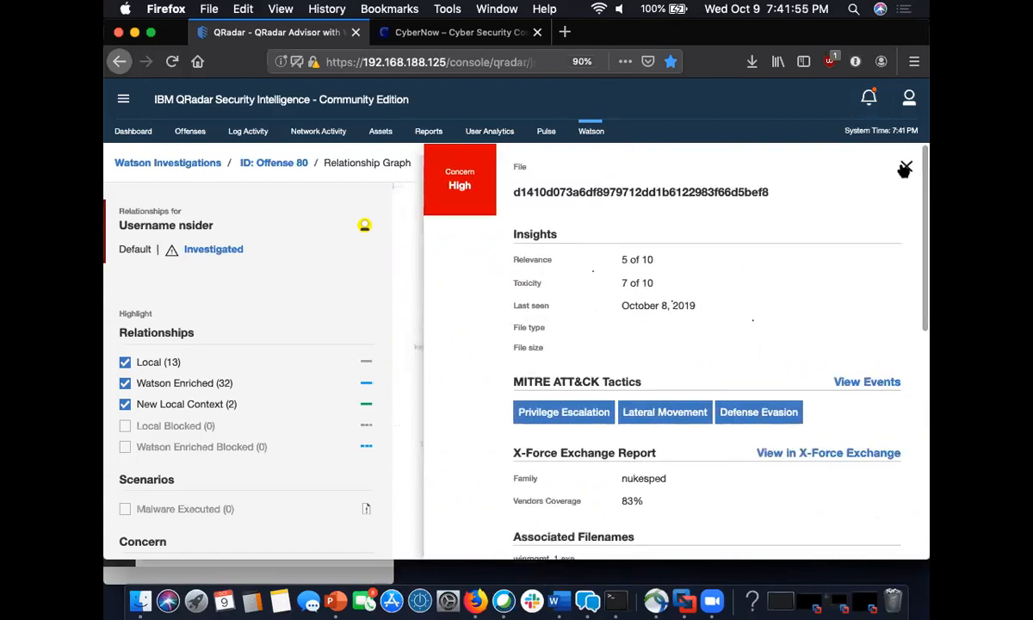
left_click(904, 169)
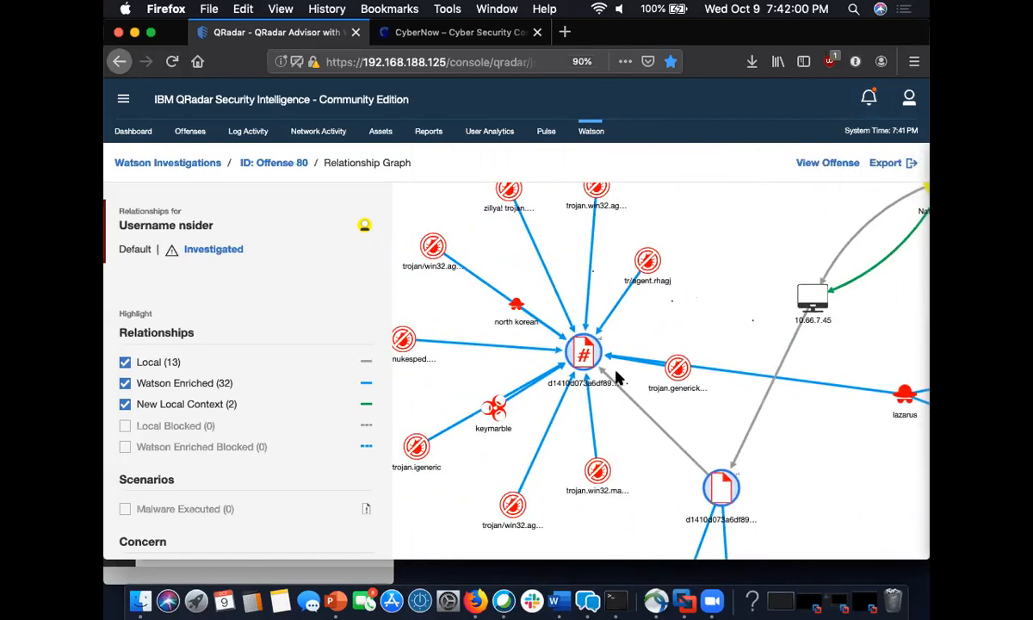
left_click_drag(664, 367, 722, 402)
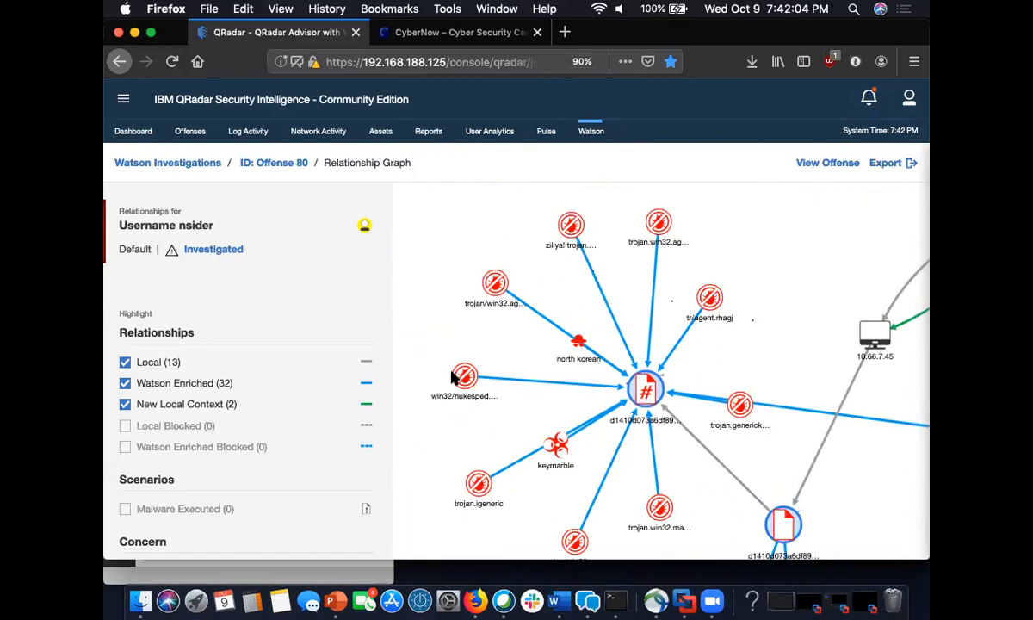
left_click(557, 445)
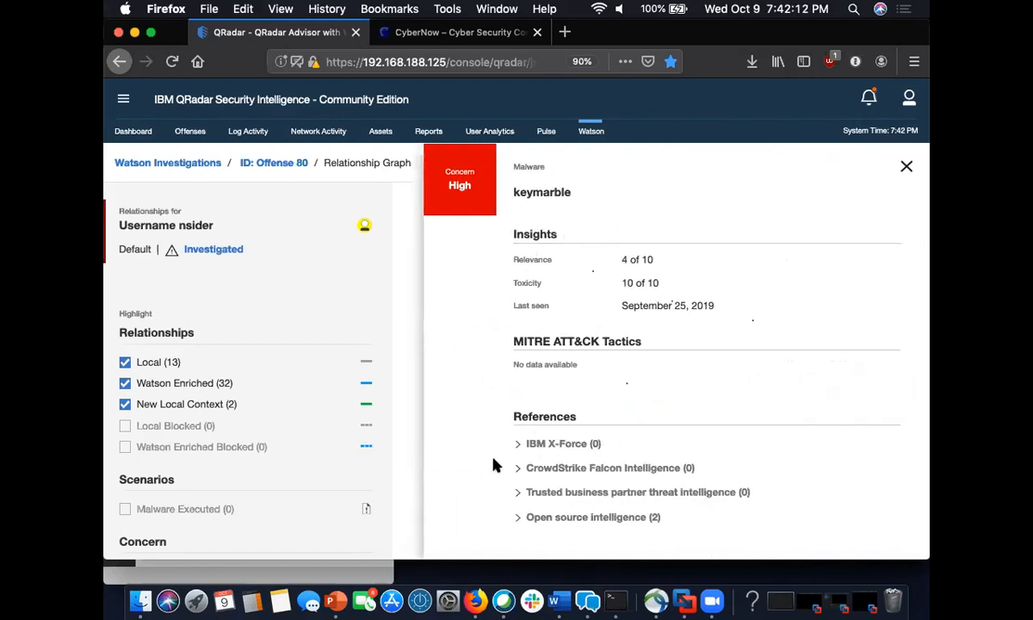
left_click(906, 167)
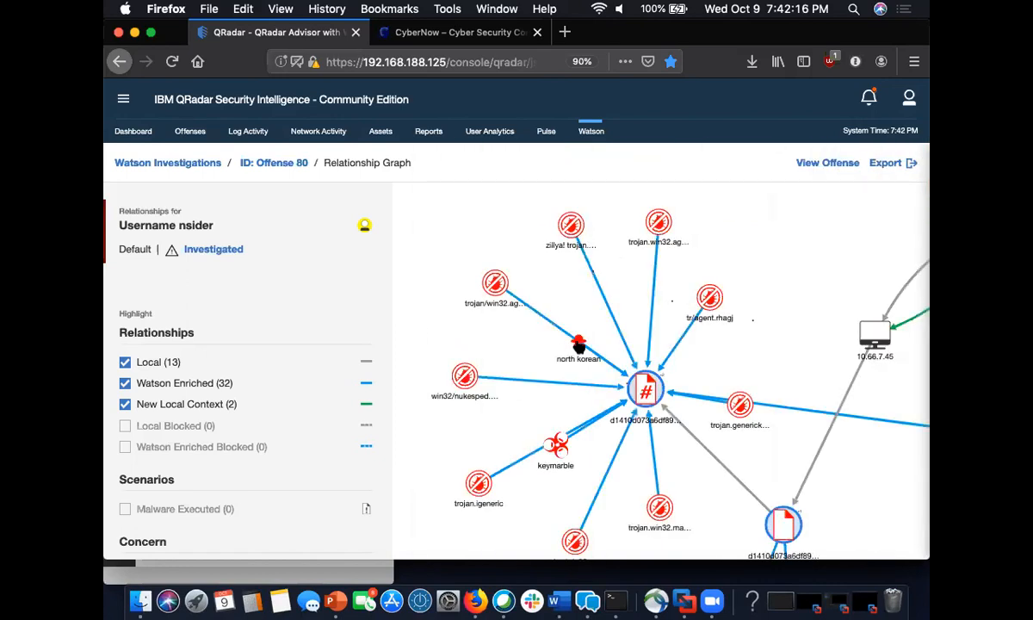
Step: Move the north korean threat actor node clear of its neighbours, inspect its open source intelligence reference, and close the details
left_click_drag(579, 344, 554, 360)
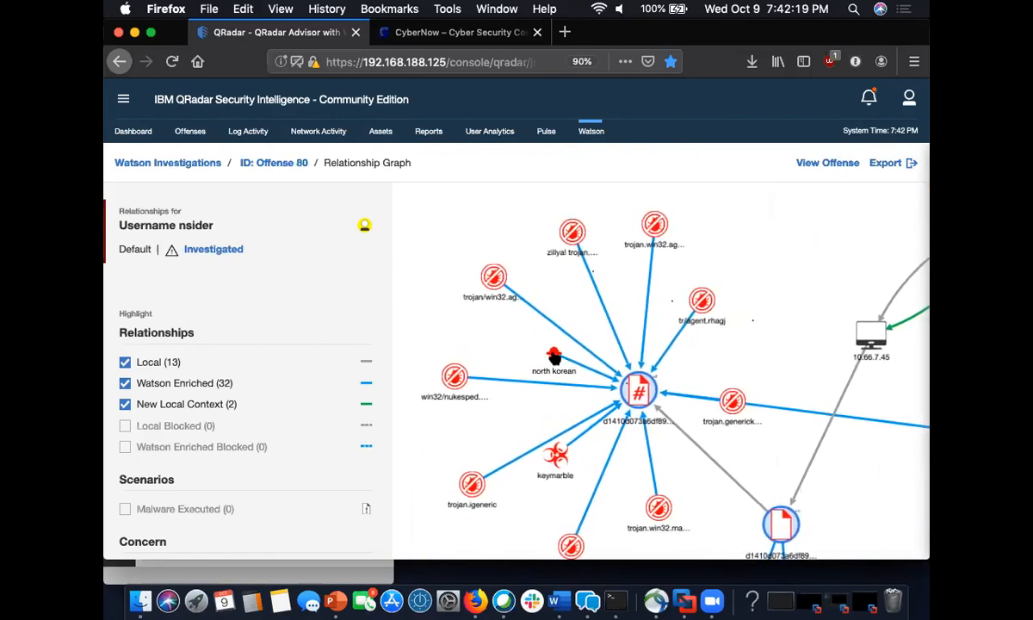
left_click(569, 352)
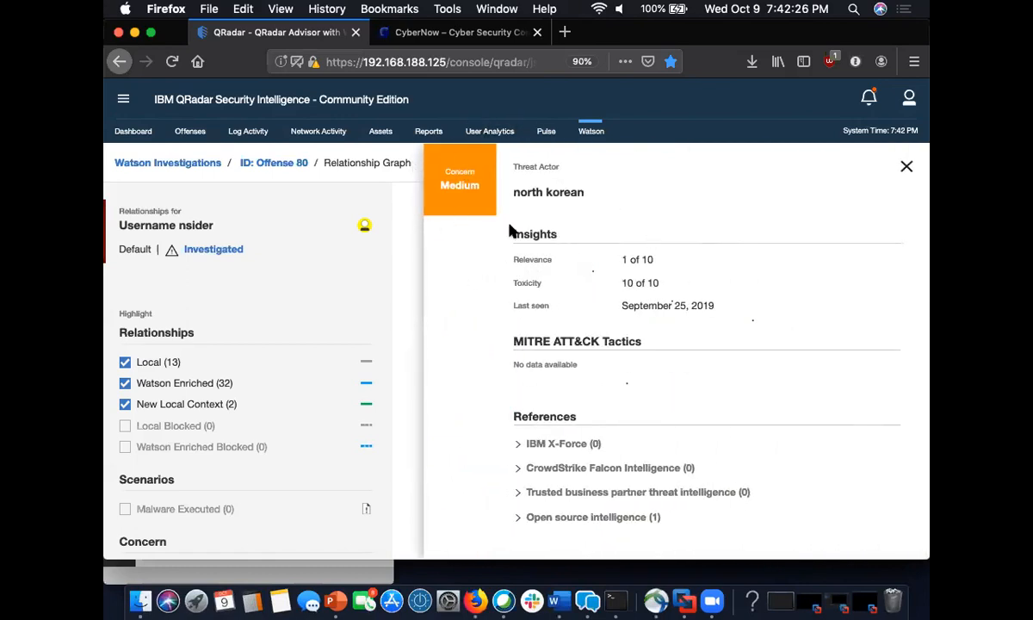
left_click(596, 520)
scroll(600, 526, "down", 2)
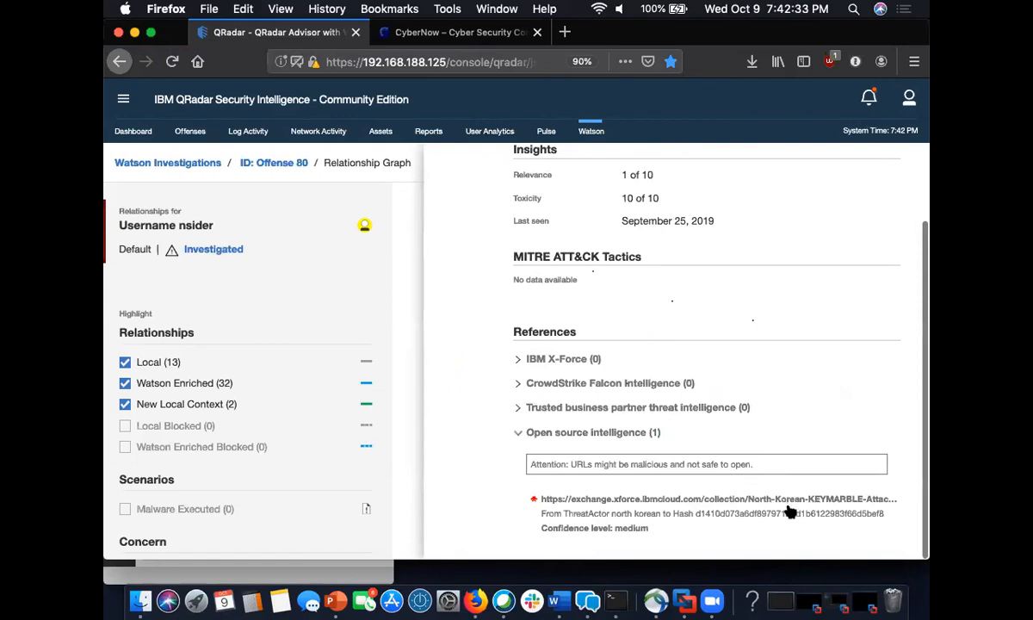
scroll(908, 232, "up", 2)
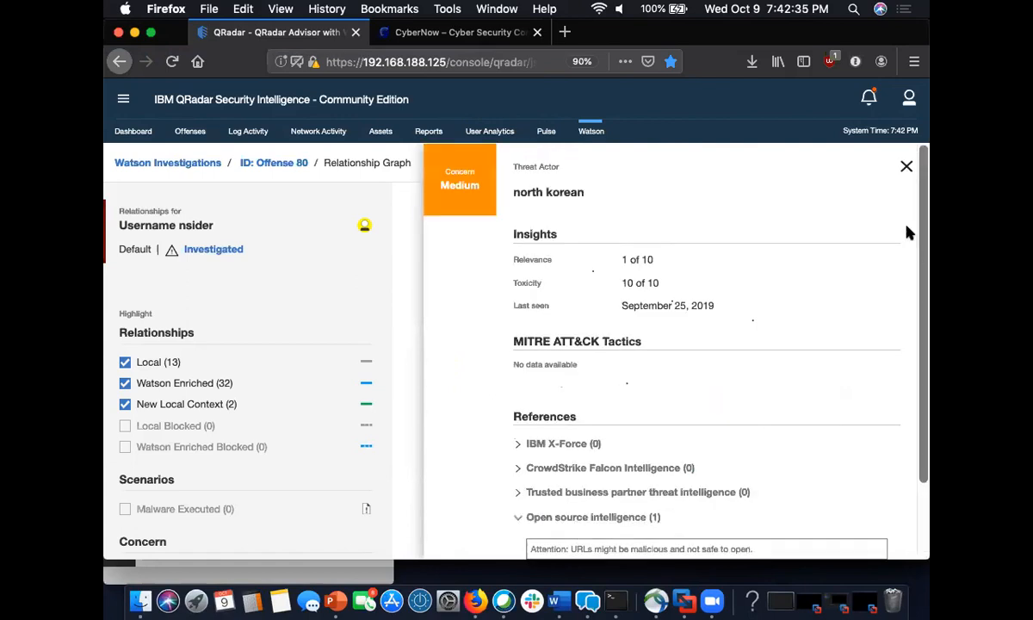
left_click(906, 166)
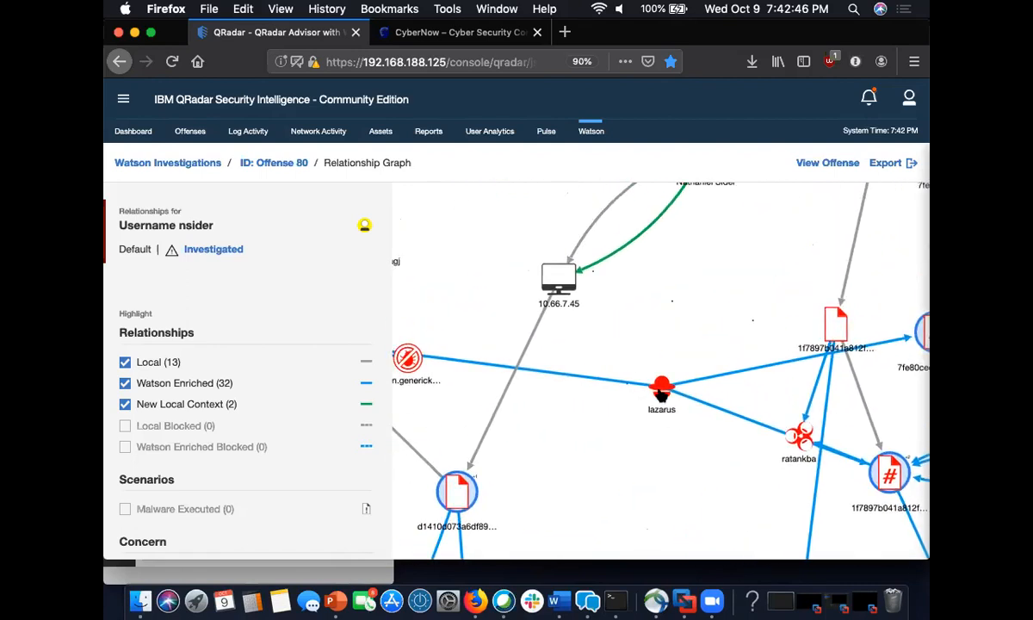
Step: Inspect the lazarus threat actor node's insights and open source intelligence references, and close the details
left_click(661, 389)
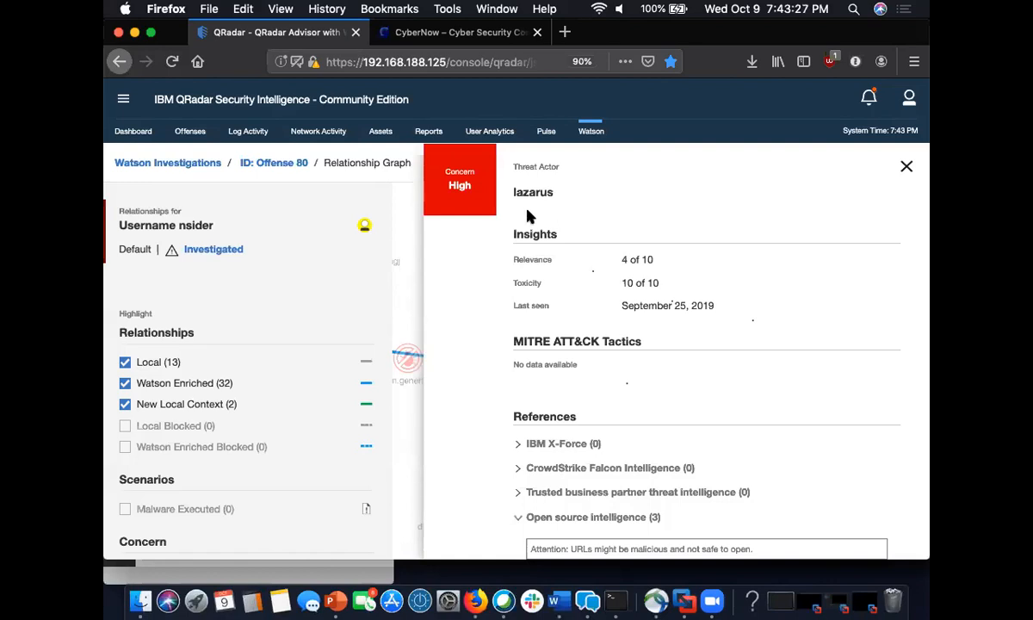
scroll(572, 283, "down", 2)
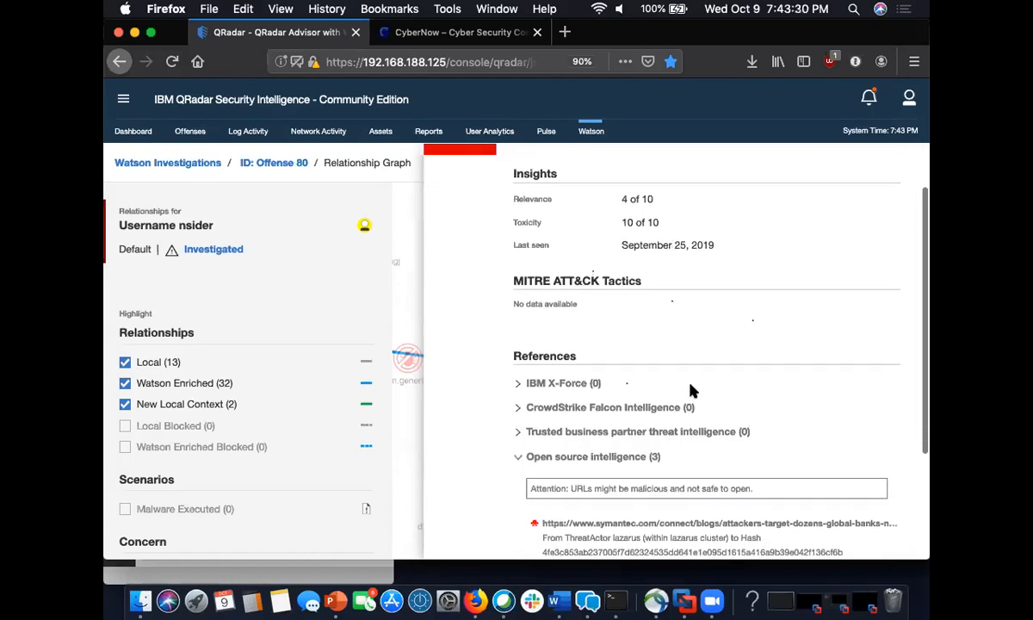
scroll(693, 392, "up", 2)
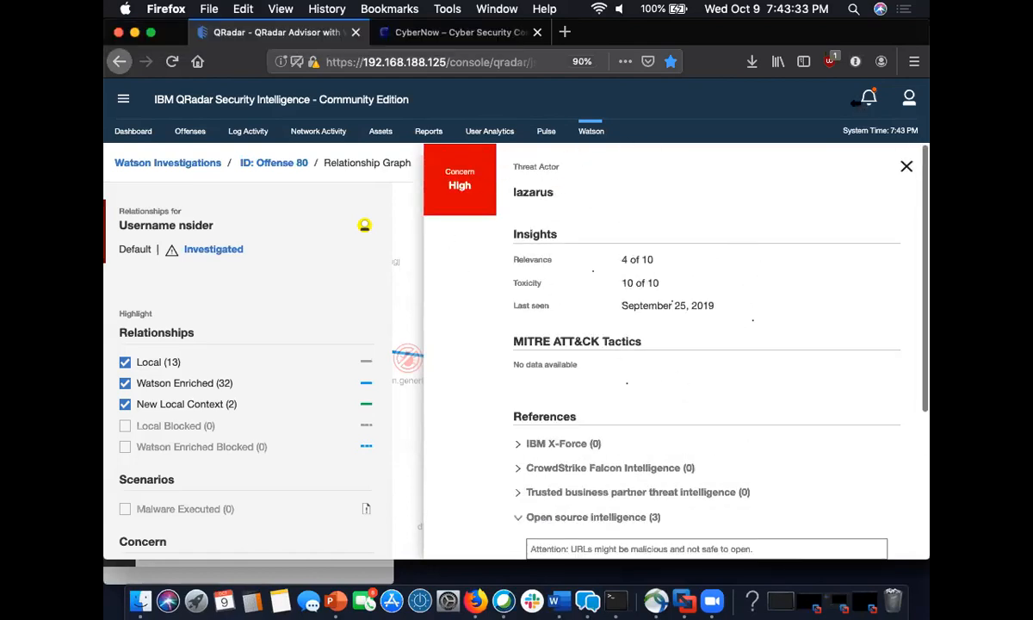
left_click(907, 167)
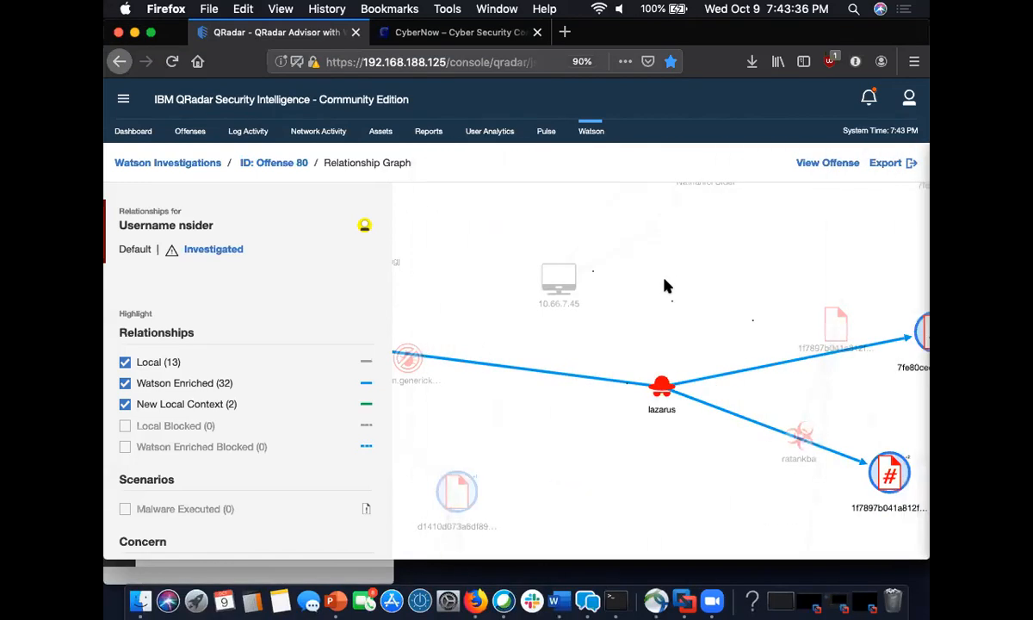
Step: Review the relationship graph as a whole, from the user node through the local hosts to the linked files, malware and threat actors
scroll(680, 297, "down", 3)
scroll(694, 299, "down", 3)
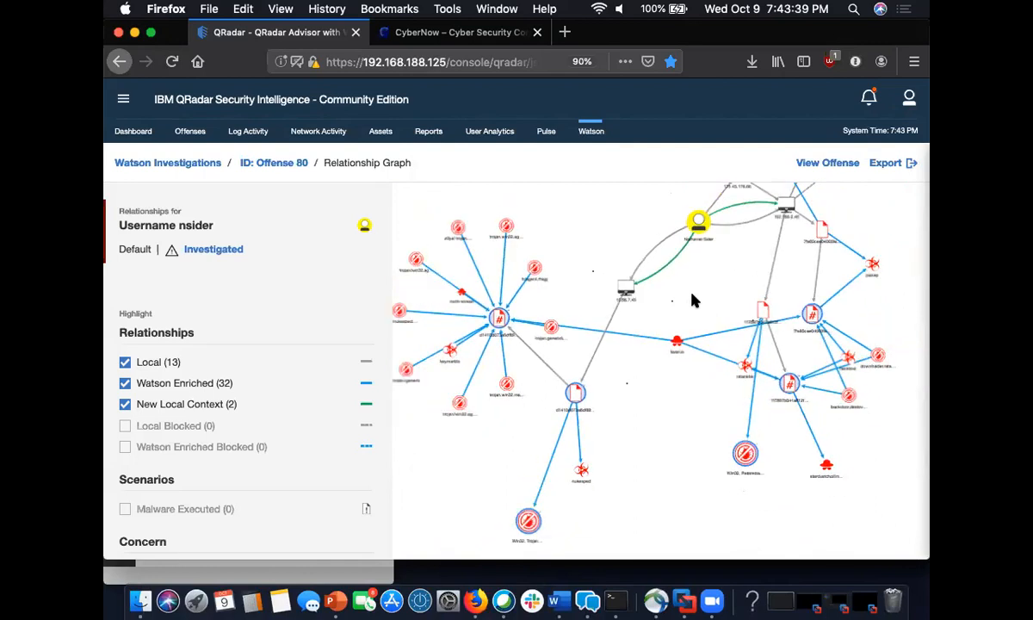
left_click_drag(694, 300, 660, 333)
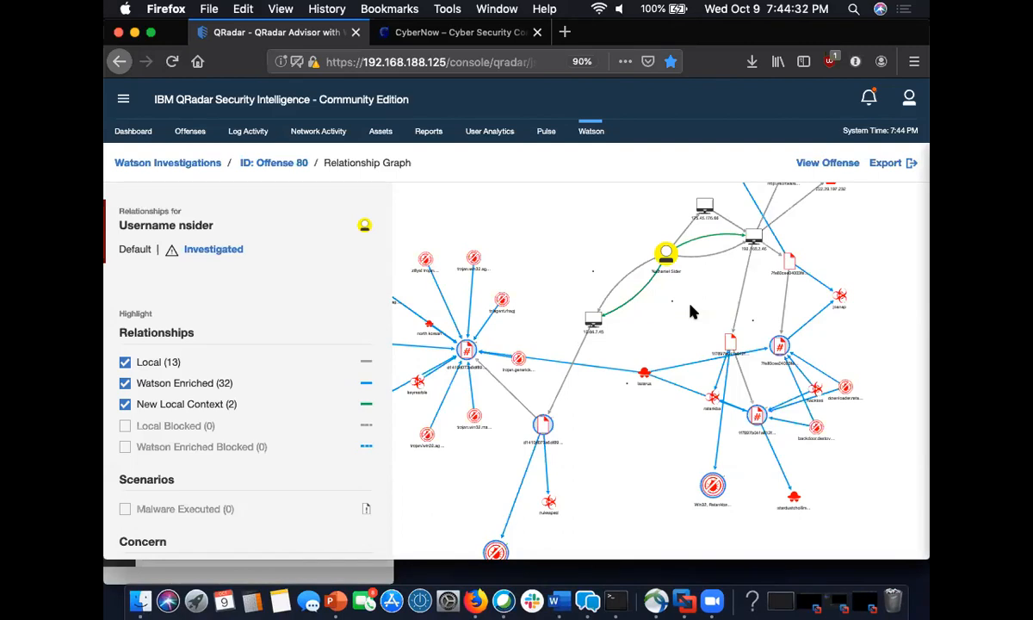
left_click_drag(675, 316, 672, 374)
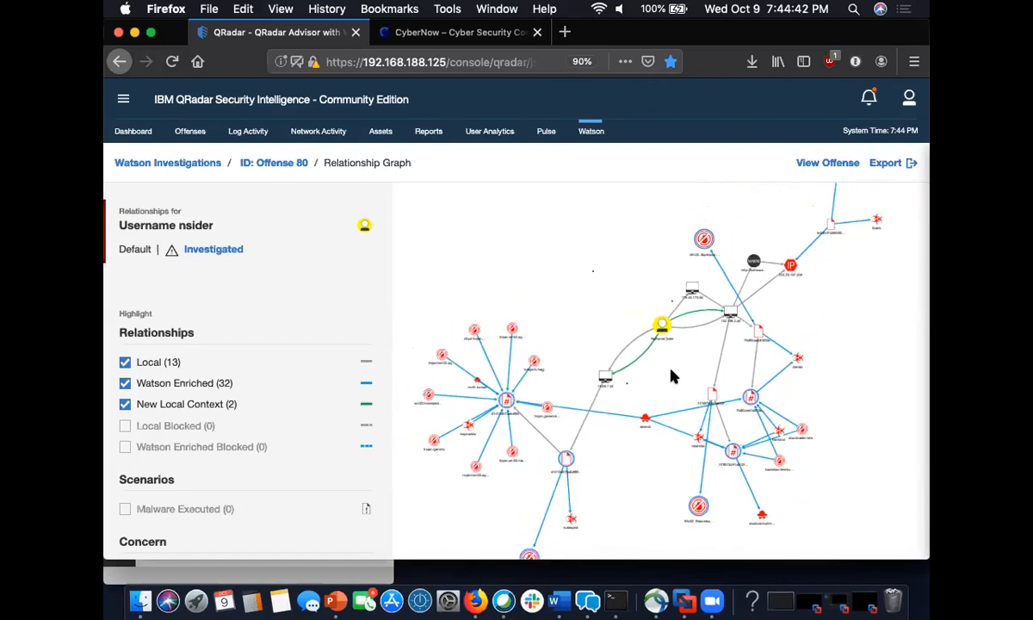
left_click_drag(672, 370, 672, 365)
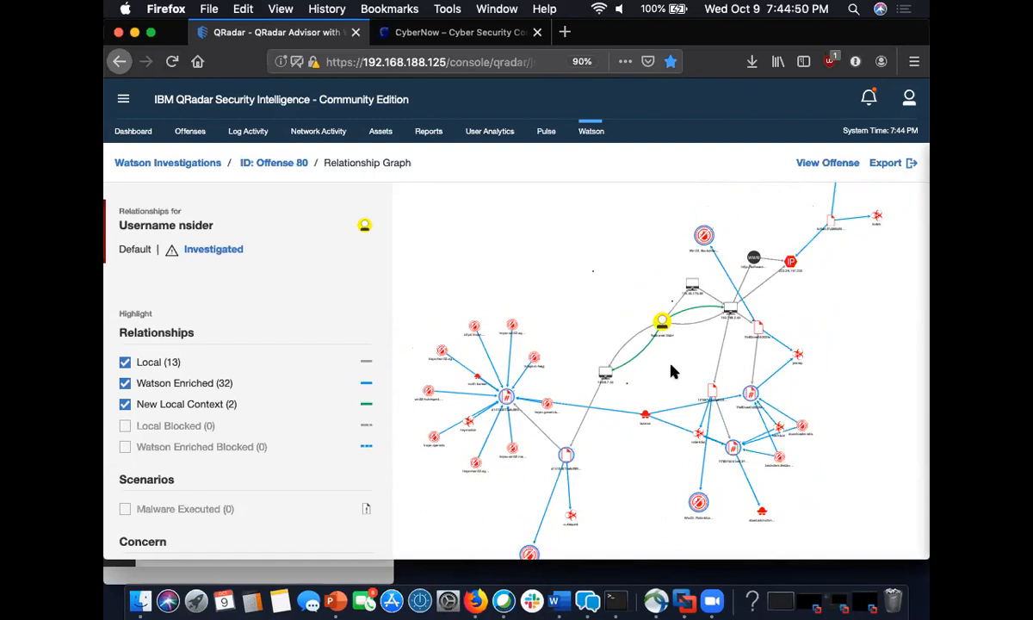
Step: Switch to PowerPoint and start the slide show from slide 17, "Teach a Cognitive System about Cyber Security"
left_click(335, 600)
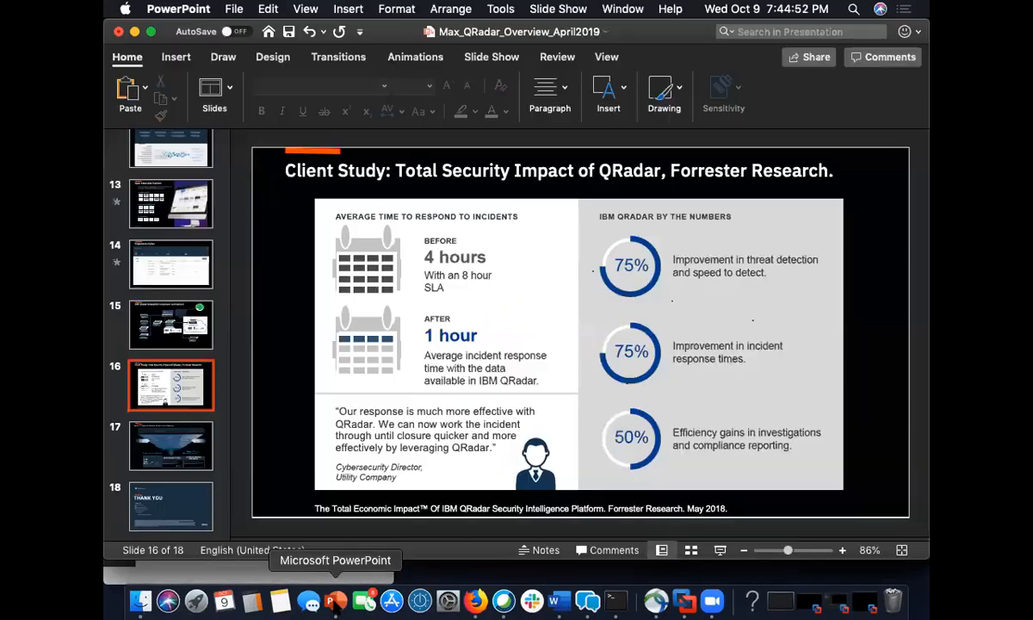
left_click(169, 430)
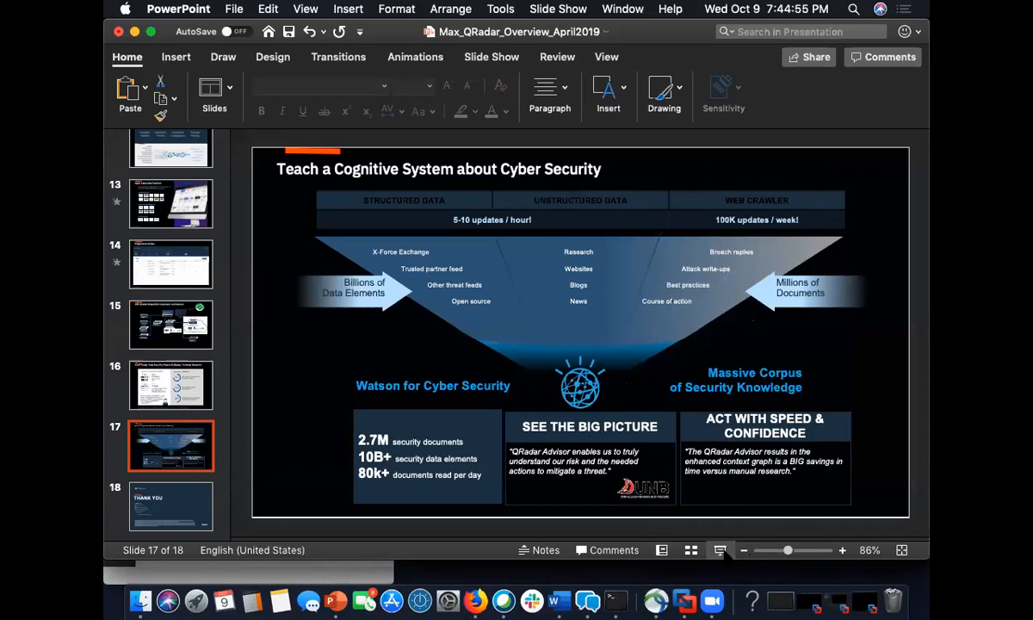
left_click(722, 550)
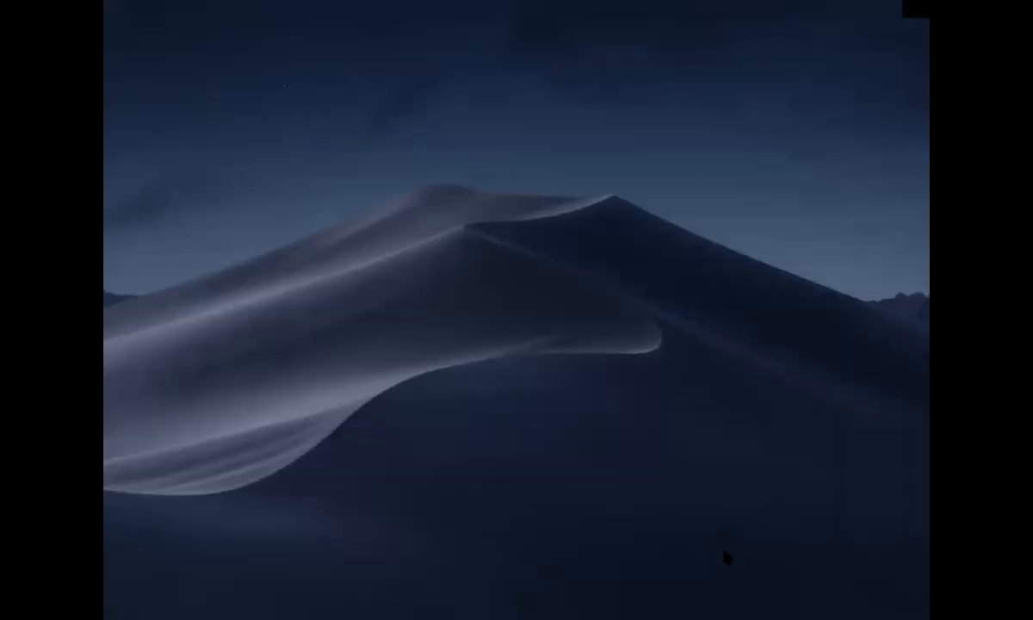